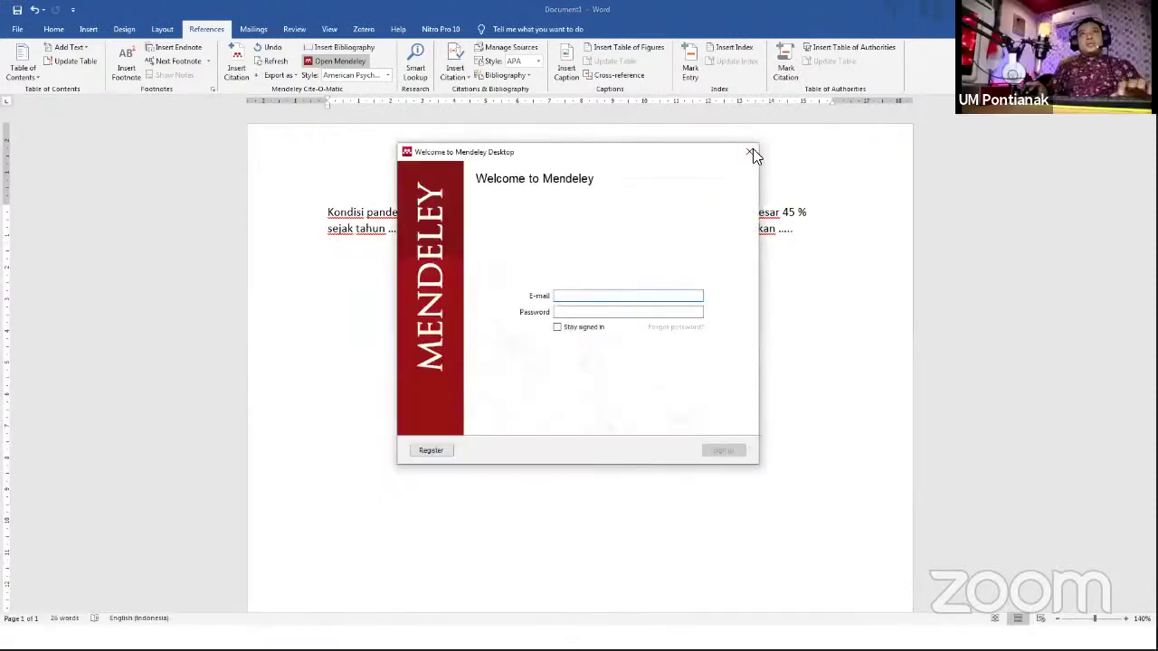
left_click(750, 151)
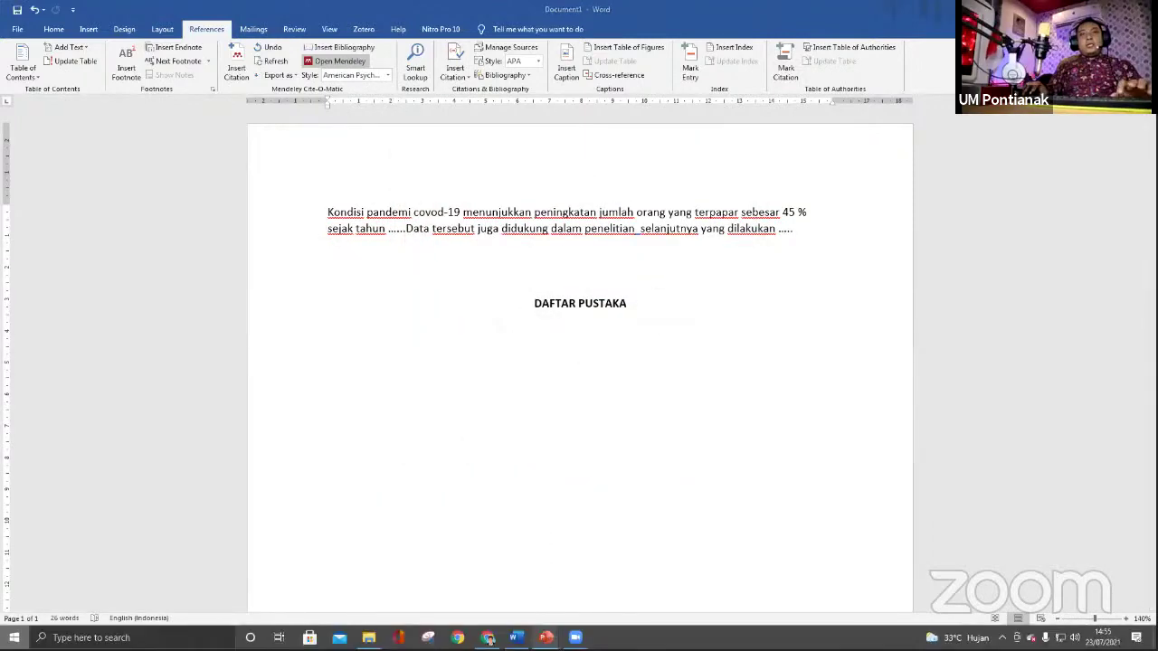
key("super")
mouse_move(576, 633)
left_click(617, 599)
key("super")
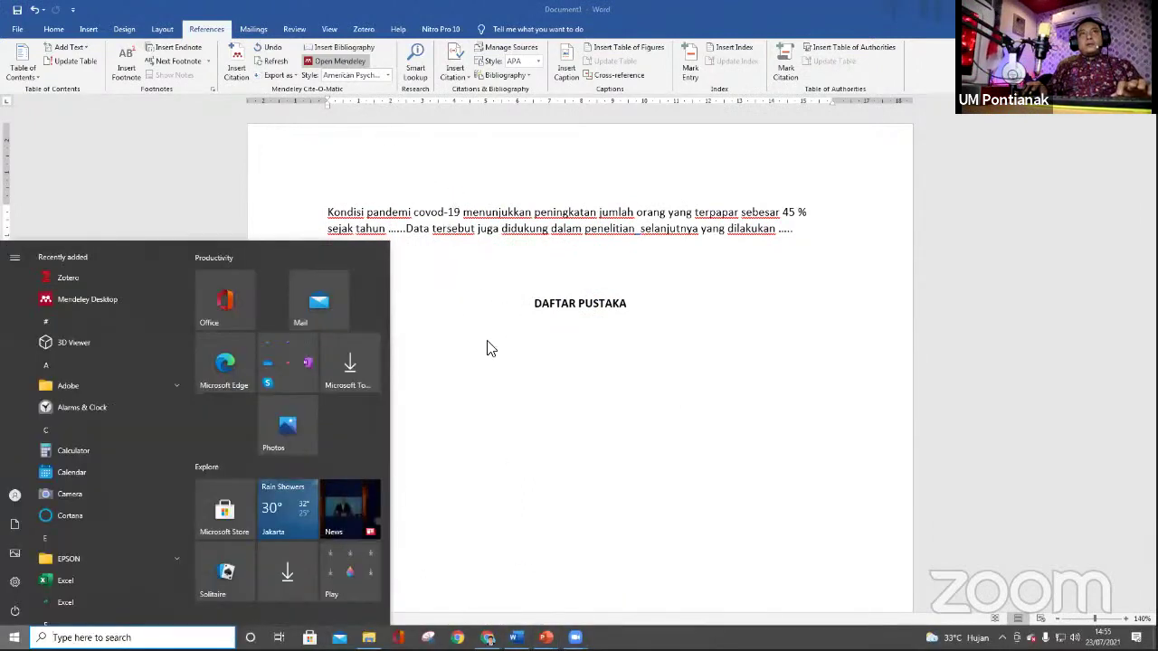
left_click(458, 431)
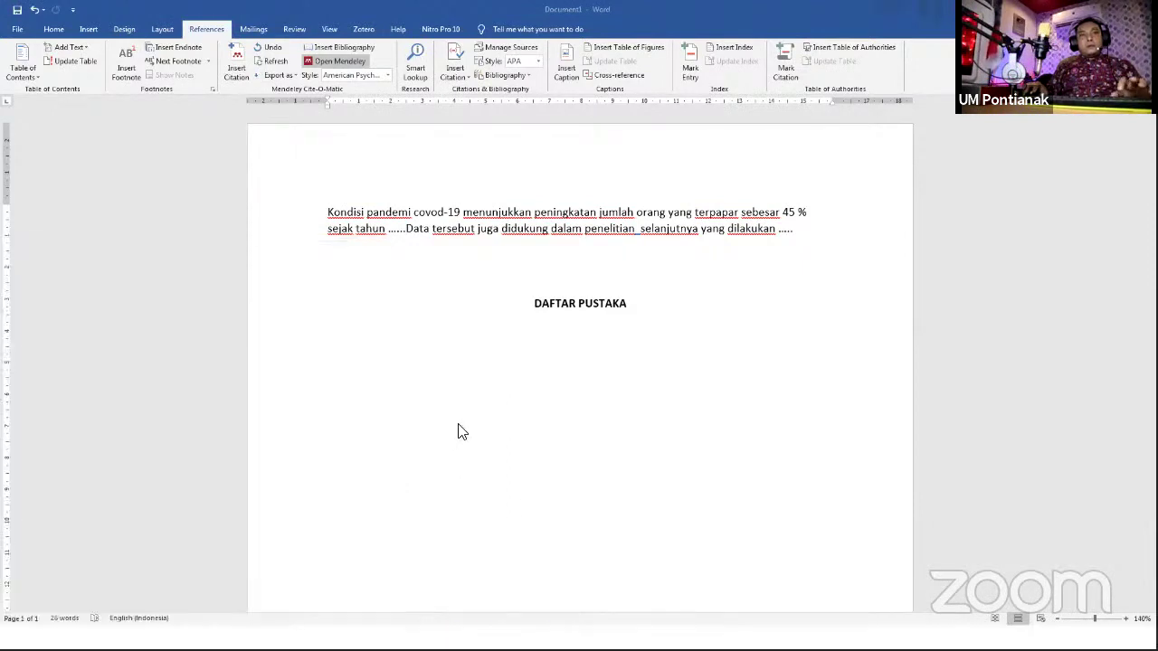
- Open Mendeley Desktop from Word and sign in with the account e-mail and password, with Stay signed in enabled
left_click(335, 63)
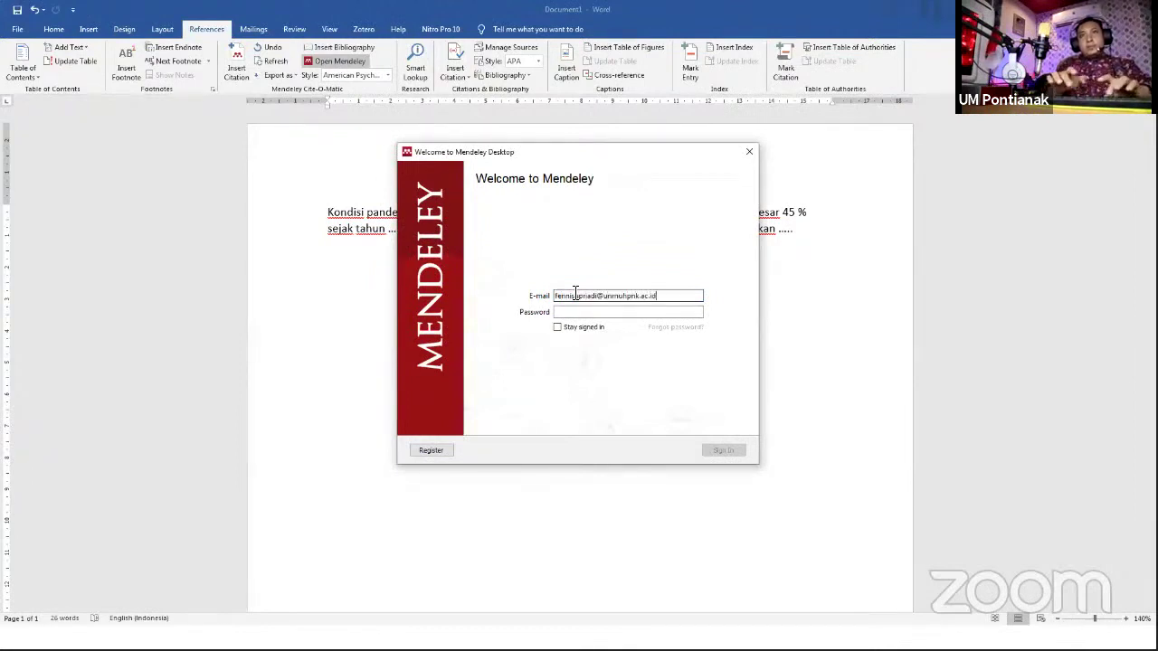
left_click(557, 326)
left_click(577, 313)
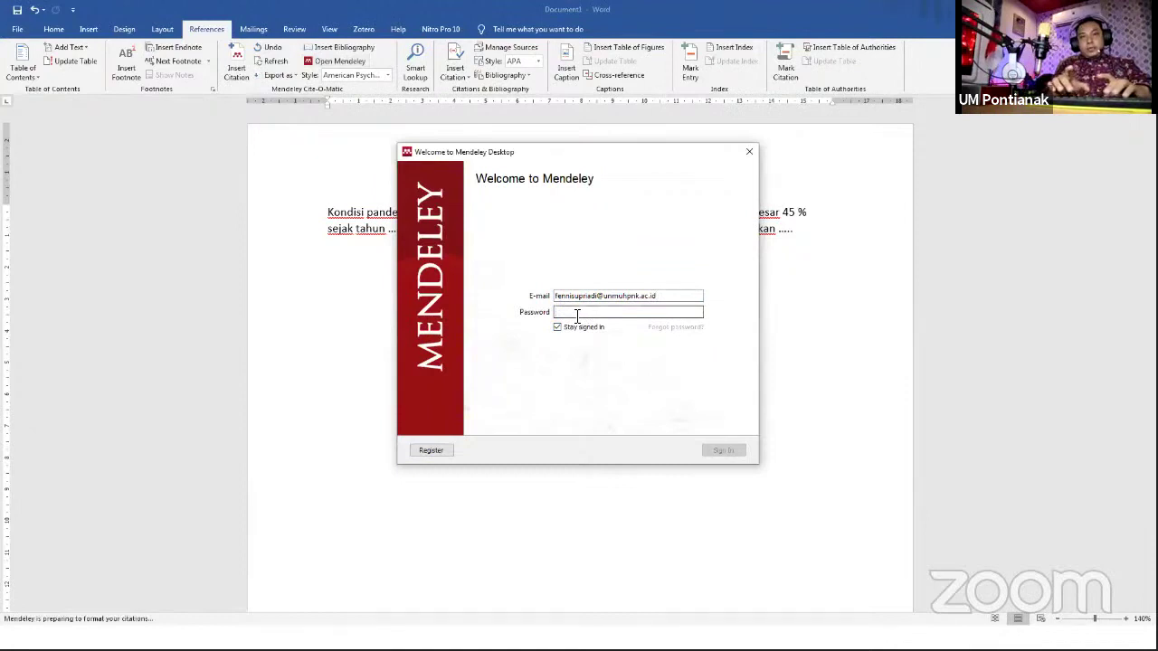
type("••")
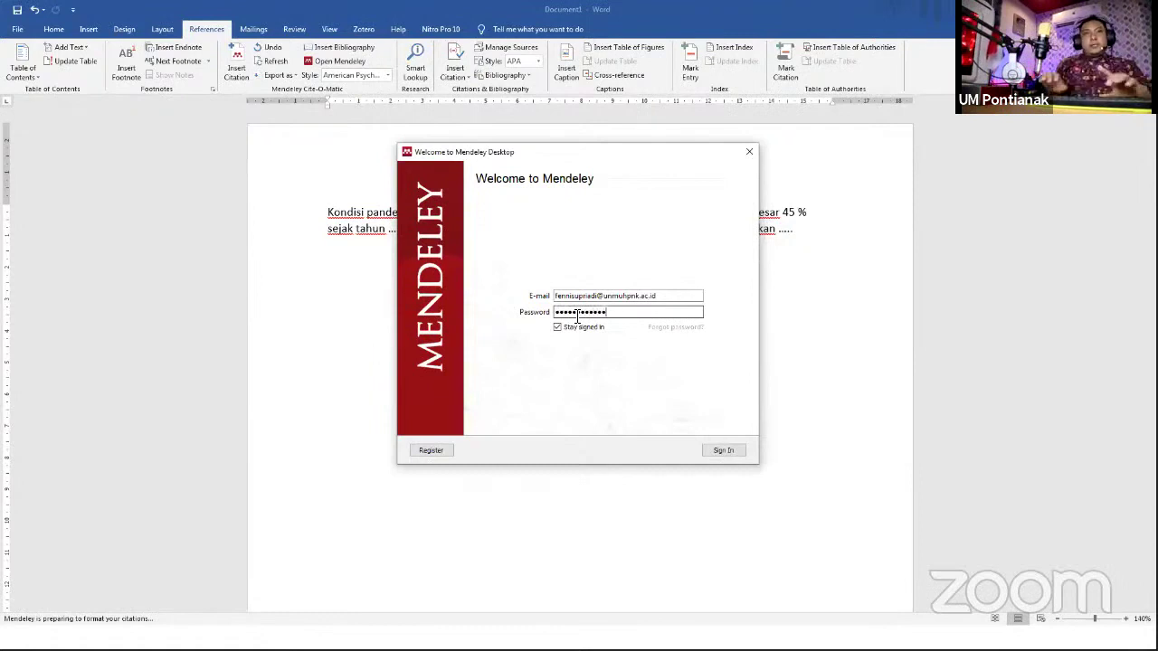
left_click(721, 450)
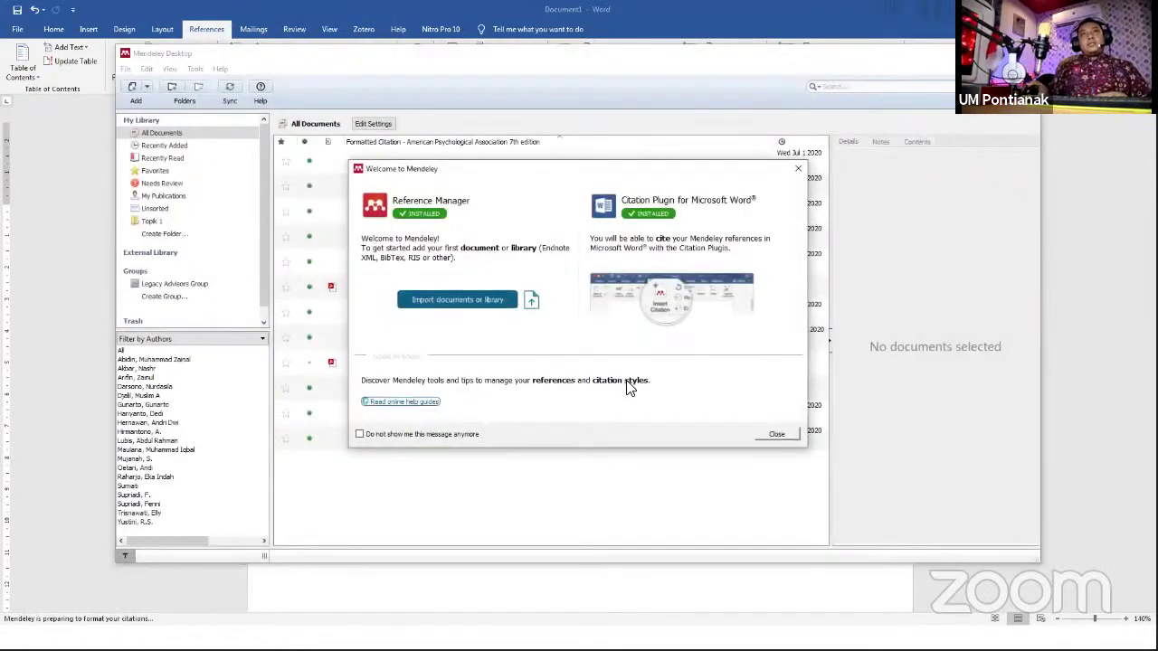
- Dismiss the Welcome to Mendeley message and the Add and Create tour, and maximize the Mendeley window
left_click(777, 433)
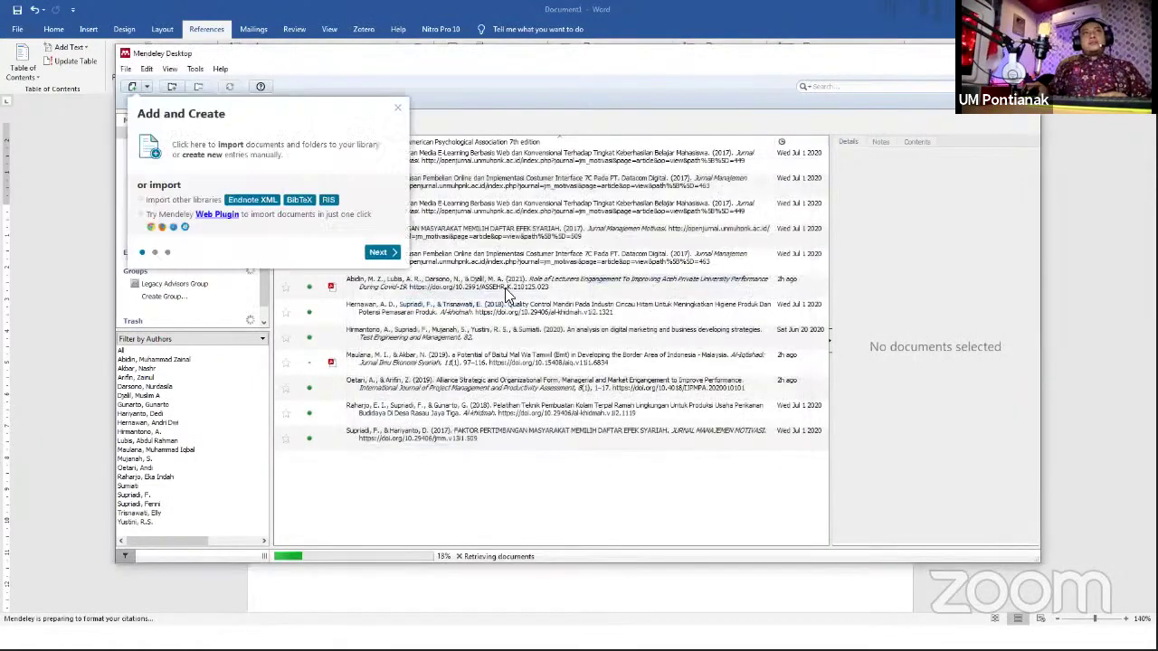
left_click(398, 109)
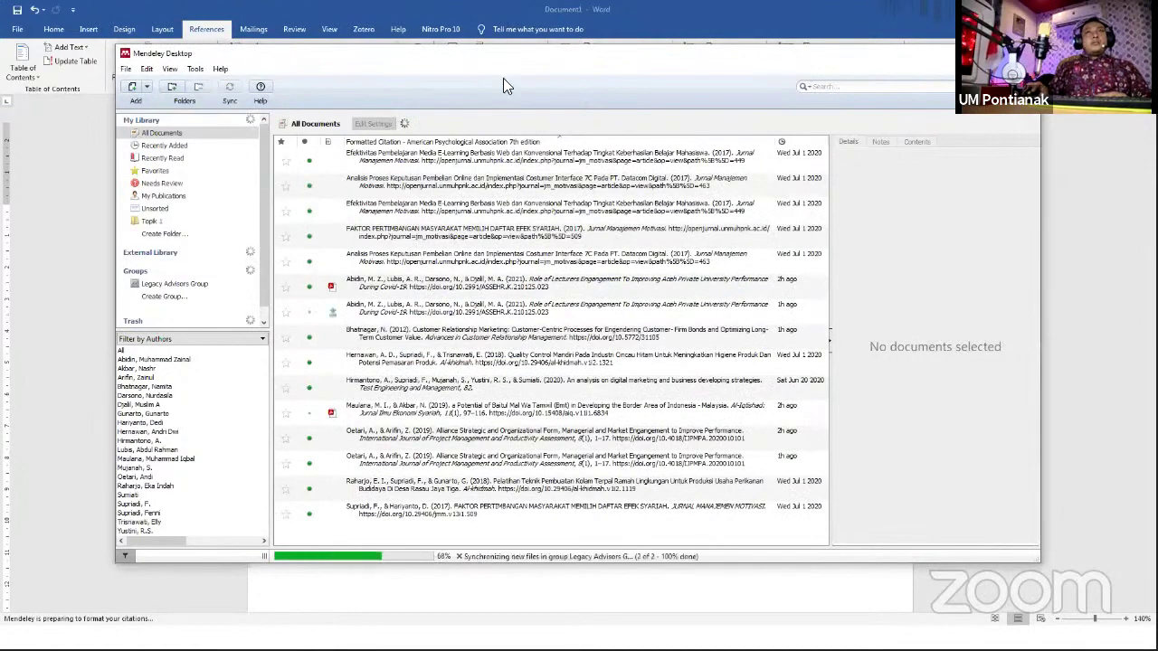
left_click_drag(497, 53, 313, 2)
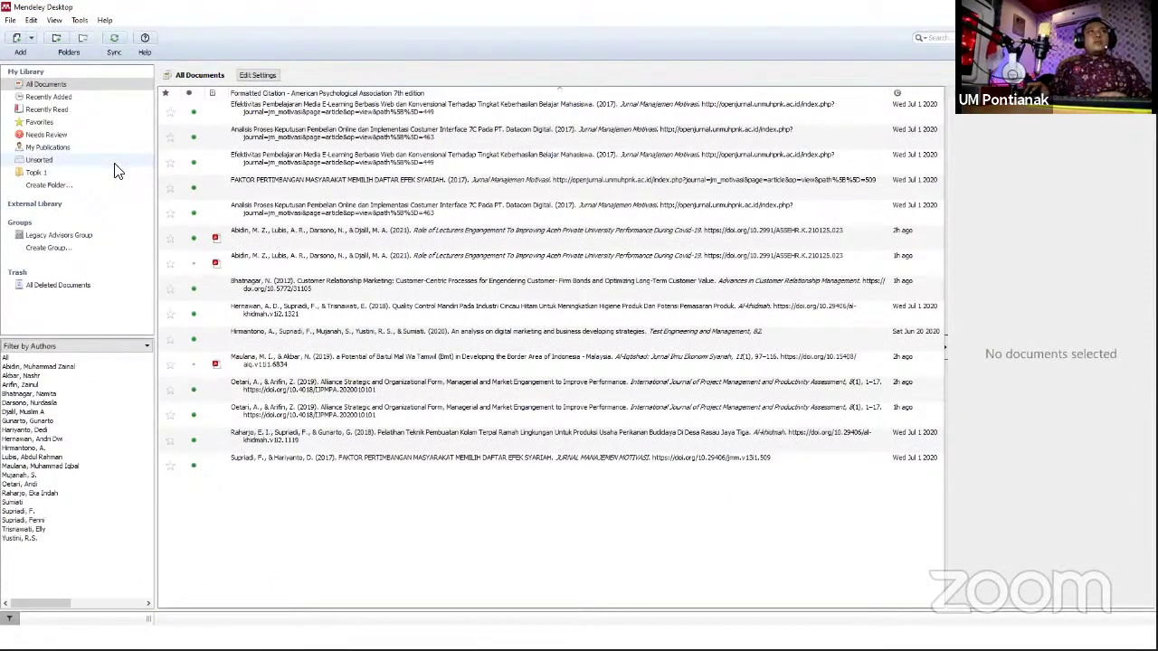
left_click(58, 45)
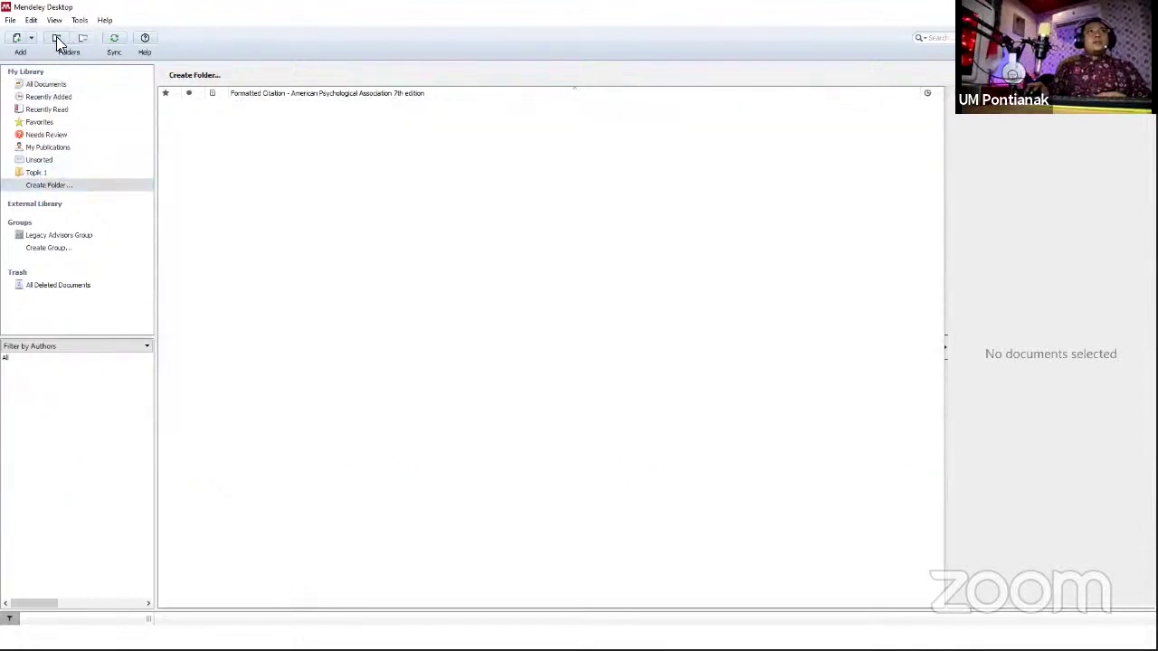
left_click(49, 148)
right_click(54, 150)
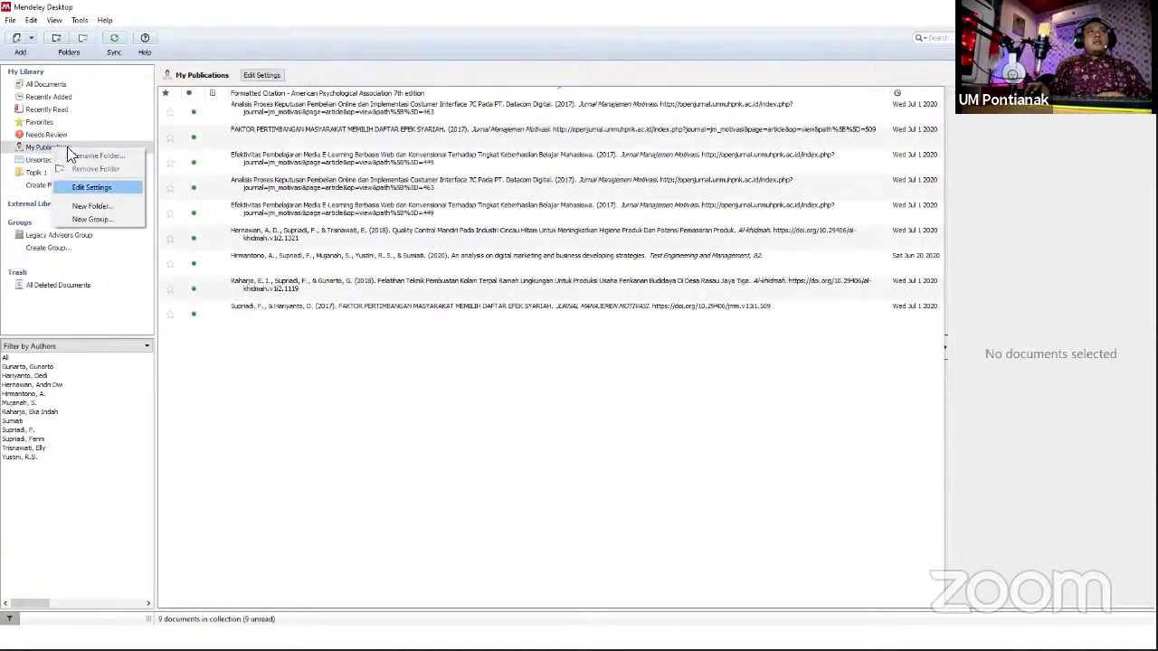
left_click(40, 152)
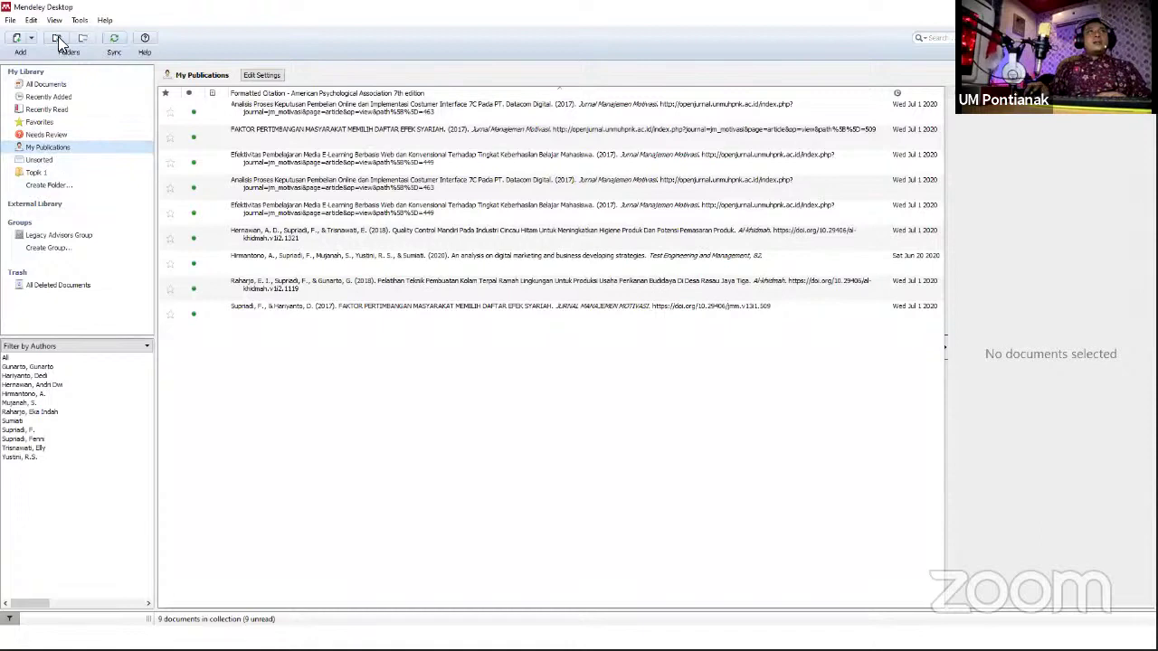
- Create a new folder named Topik 2 in My Library
left_click(52, 186)
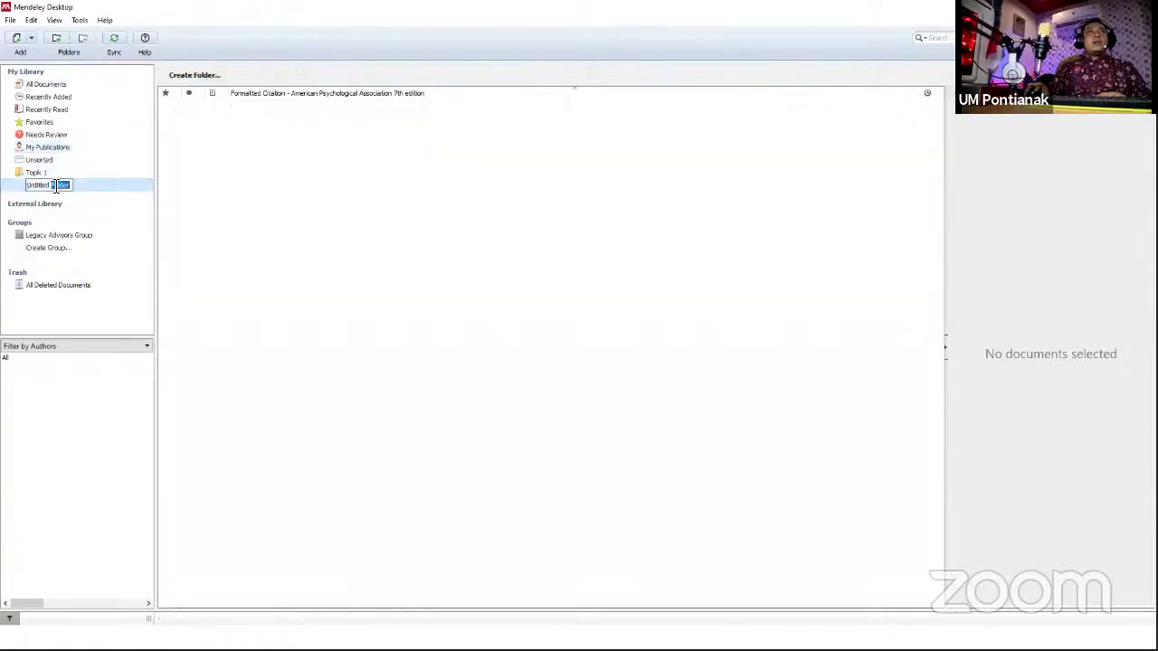
left_click_drag(71, 186, 26, 188)
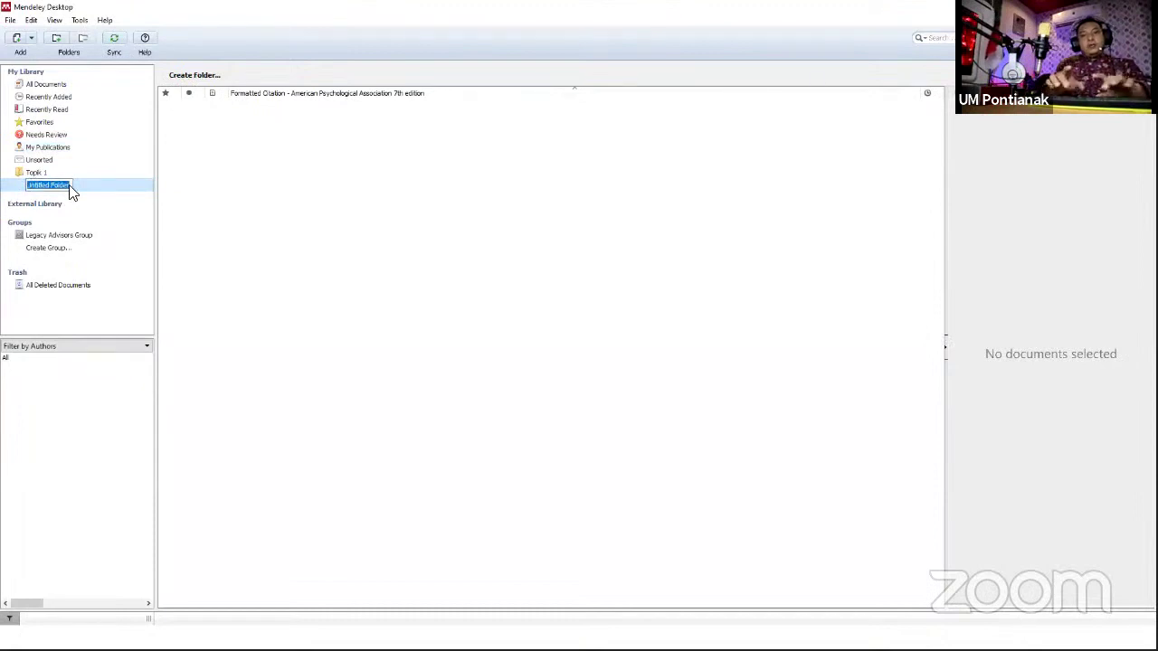
type("Topik 2")
key("Return")
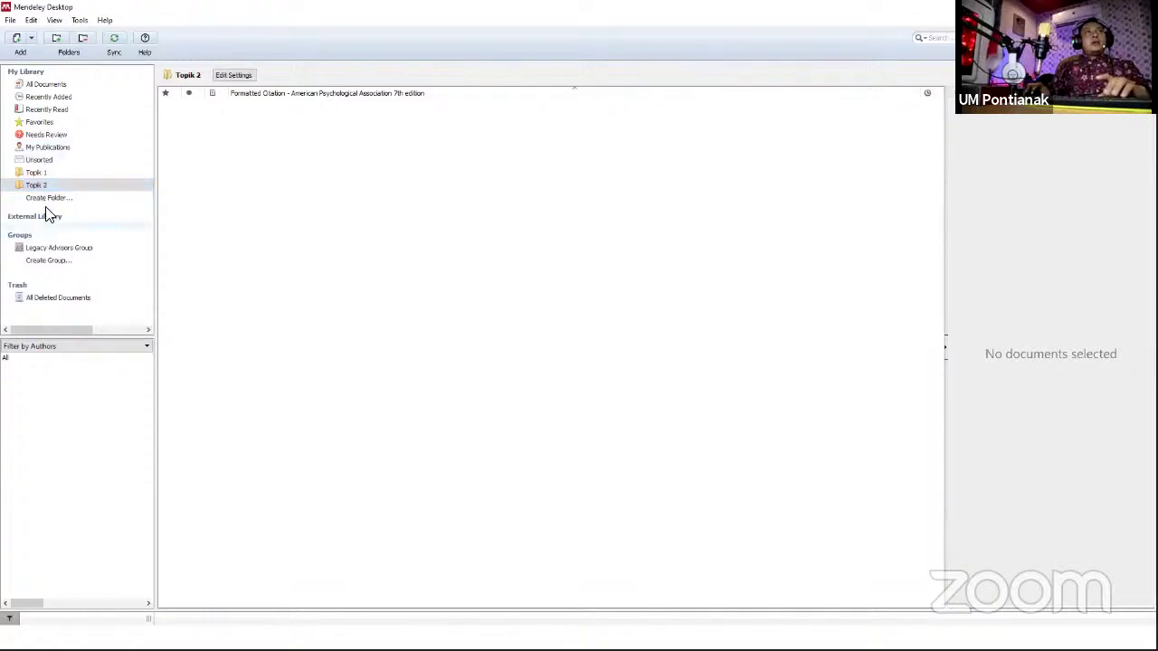
- Add the file "1 The Potential of Bait al-M l wa Tamwil (BMT) in.pdf" from the ARTIKEL MWB folder to Topik 2
left_click(29, 40)
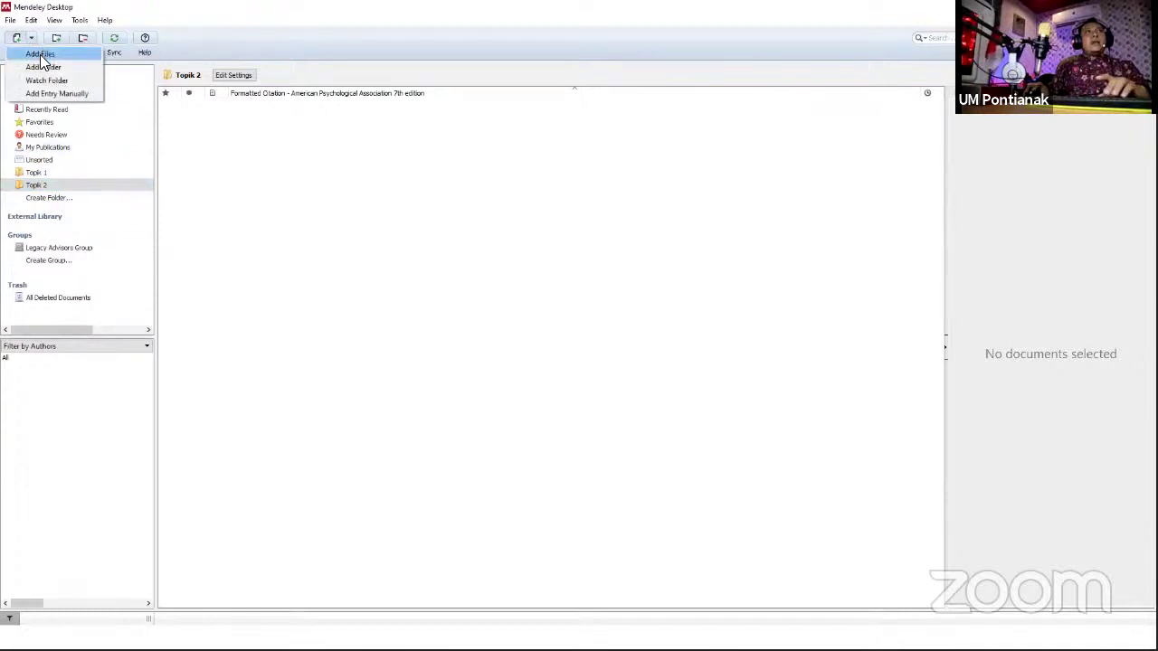
left_click(246, 146)
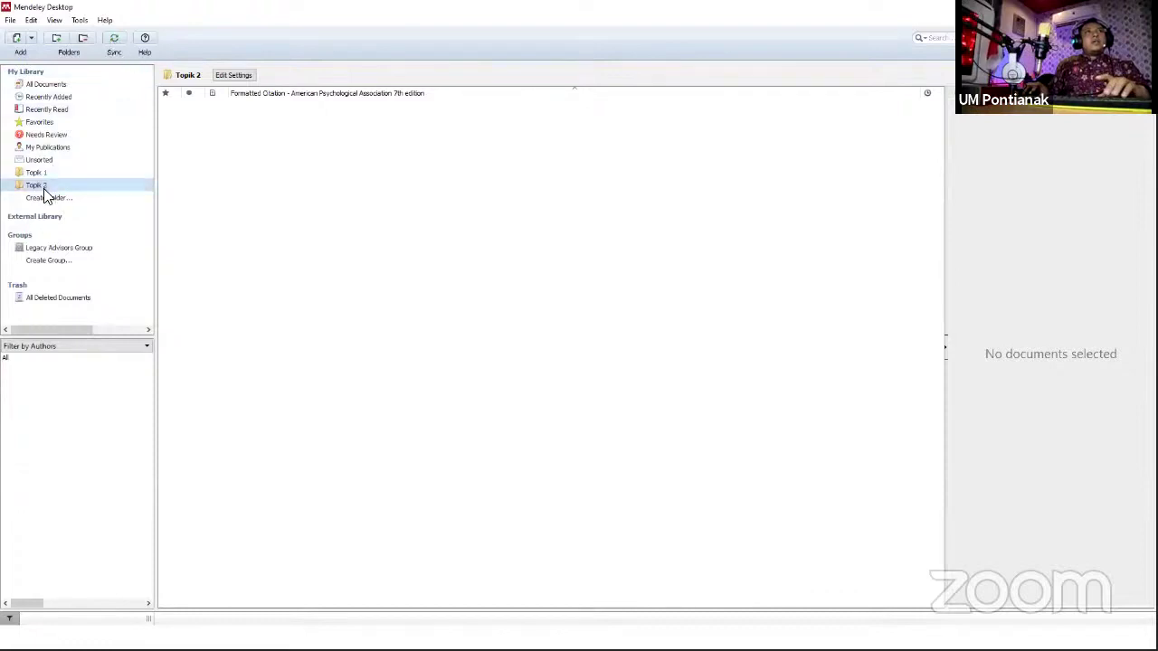
left_click(31, 39)
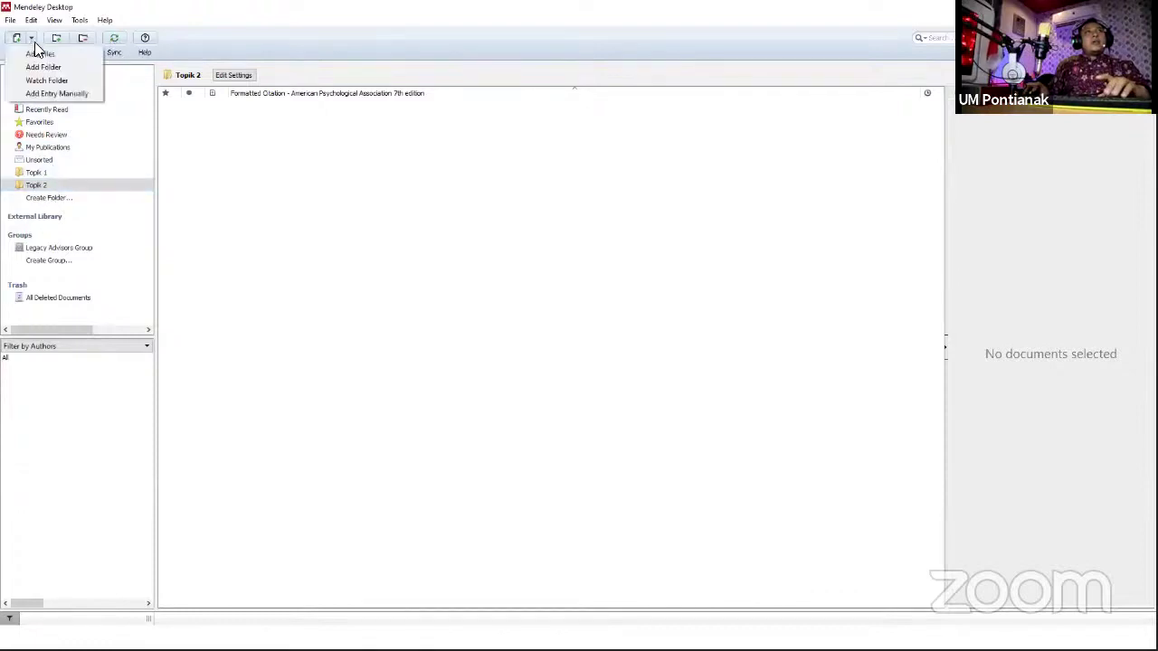
left_click(40, 54)
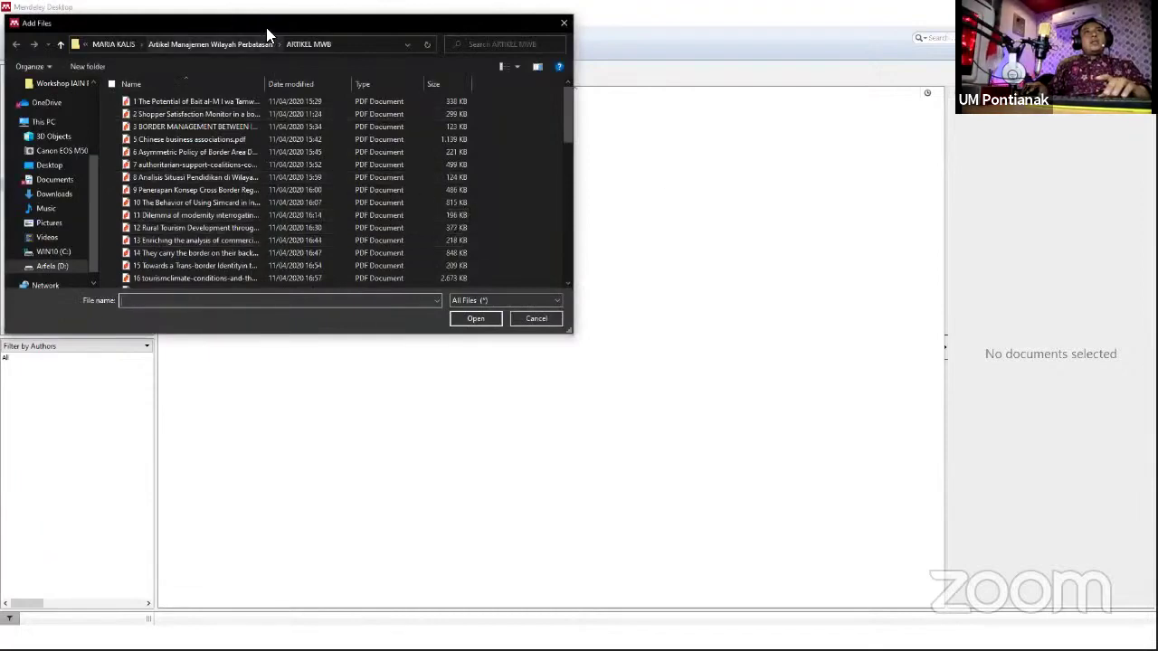
left_click_drag(266, 27, 658, 168)
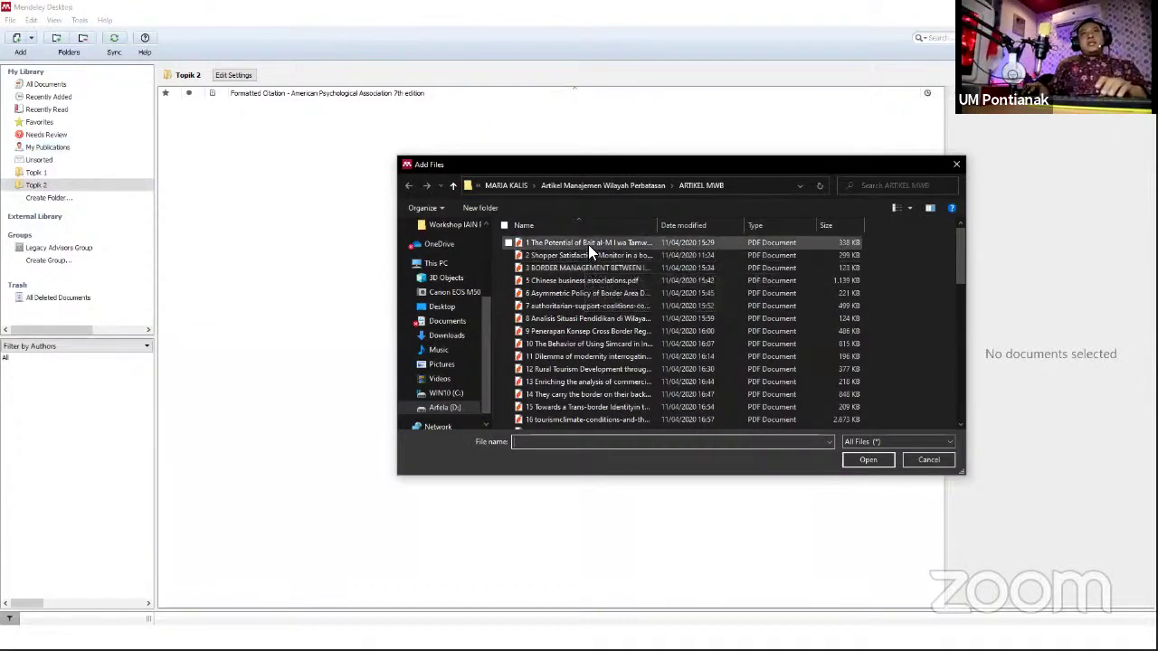
left_click(588, 244)
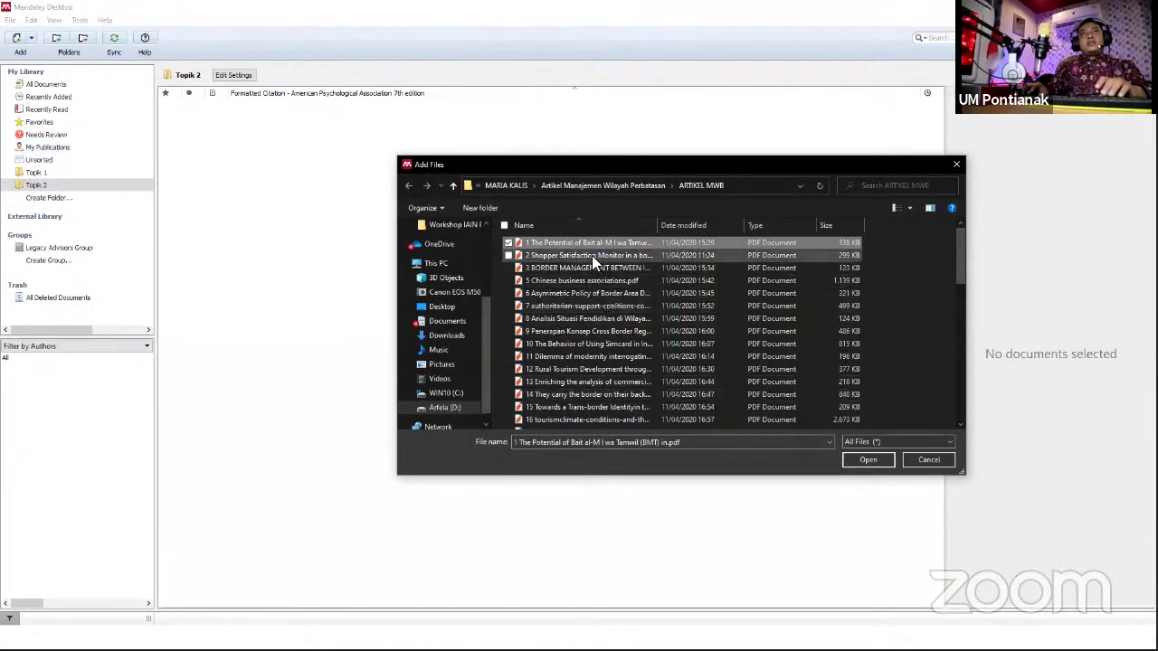
left_click(867, 459)
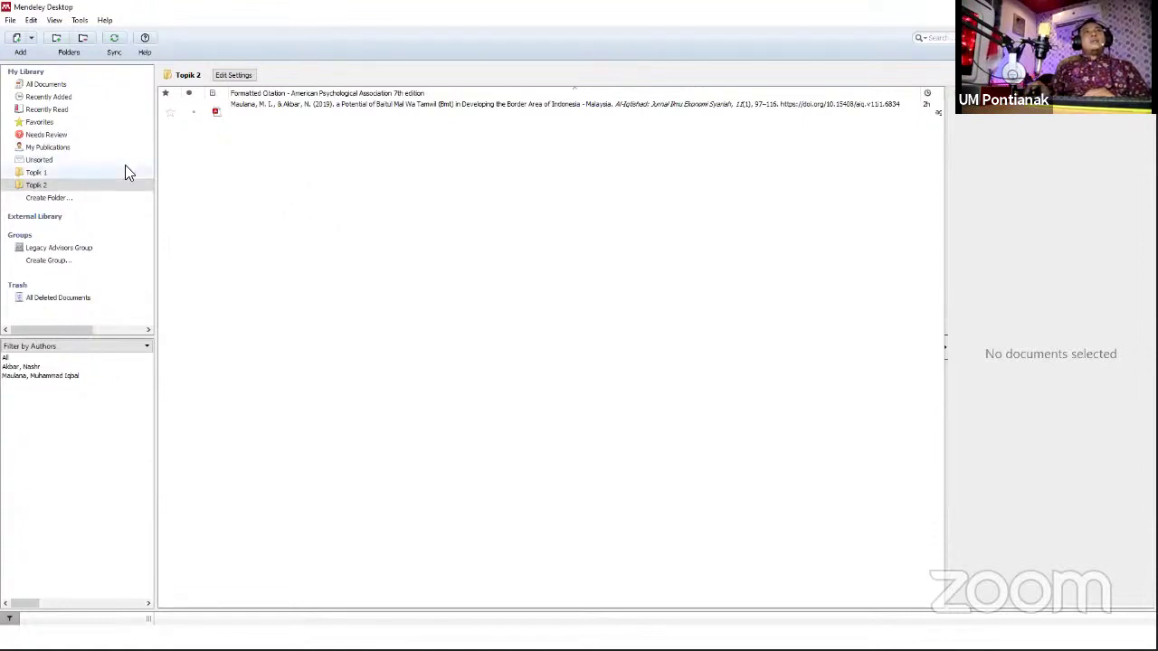
- Add the file "2 Shopper Satisfaction Monitor in a border area.pdf" to the Topik 2 folder
left_click(39, 186)
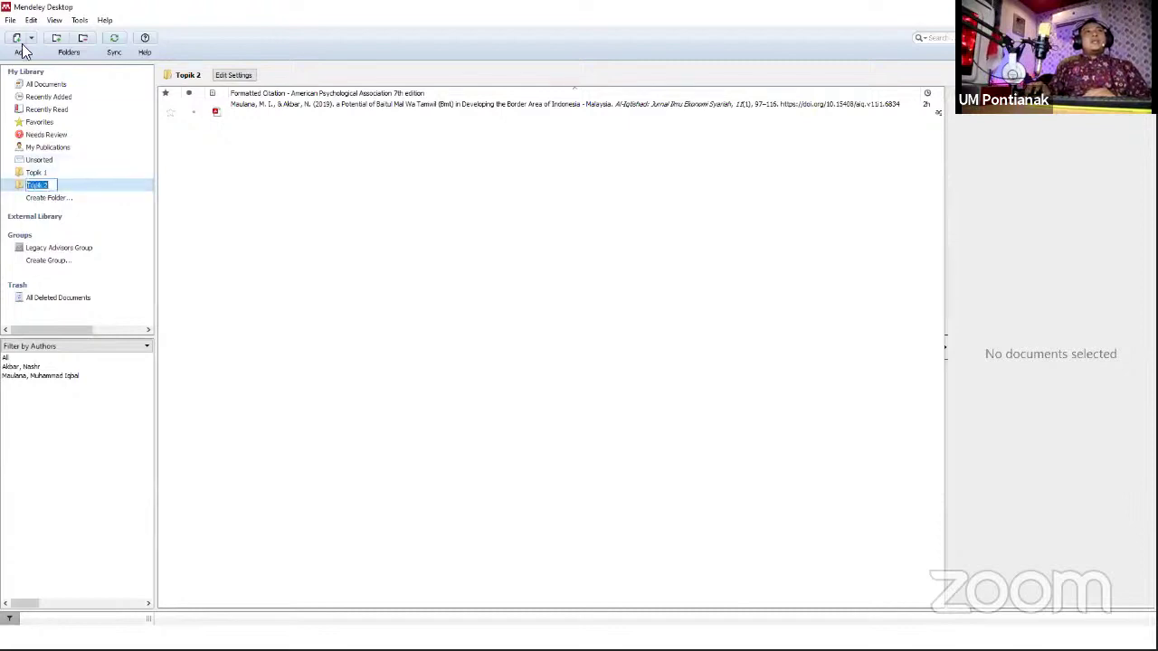
left_click(33, 38)
left_click(45, 51)
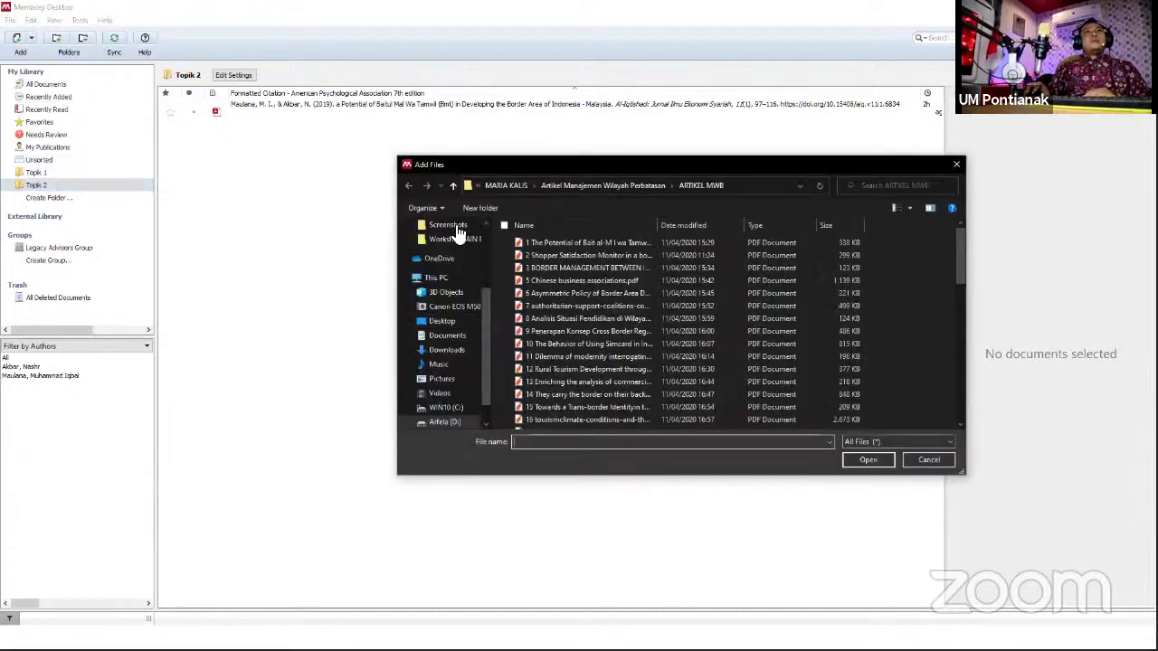
left_click(568, 257)
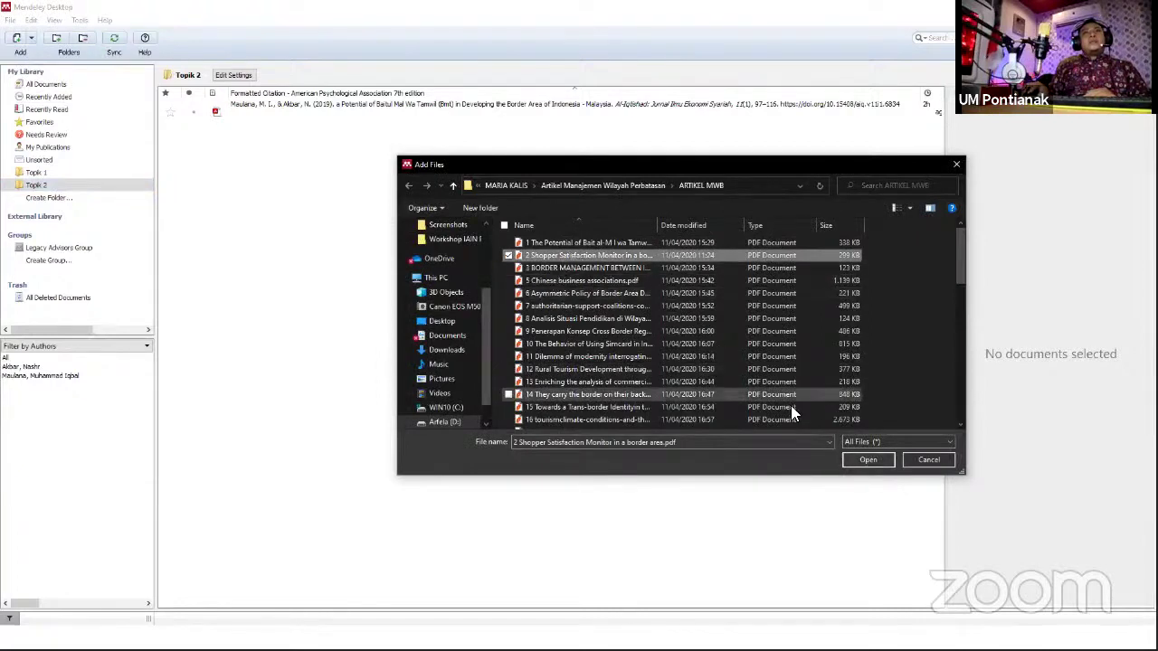
left_click(854, 459)
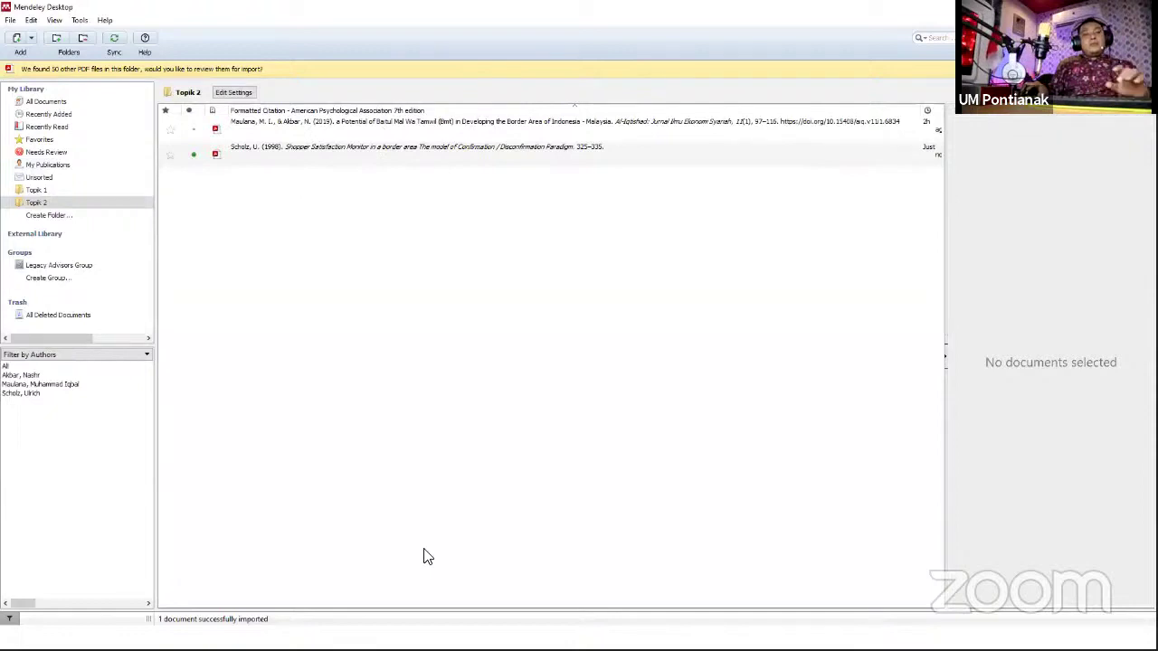
- Switch to Google Chrome using the unmuhpnk.ac.id profile that has a photo
key("super")
key("super")
key("super")
key("super")
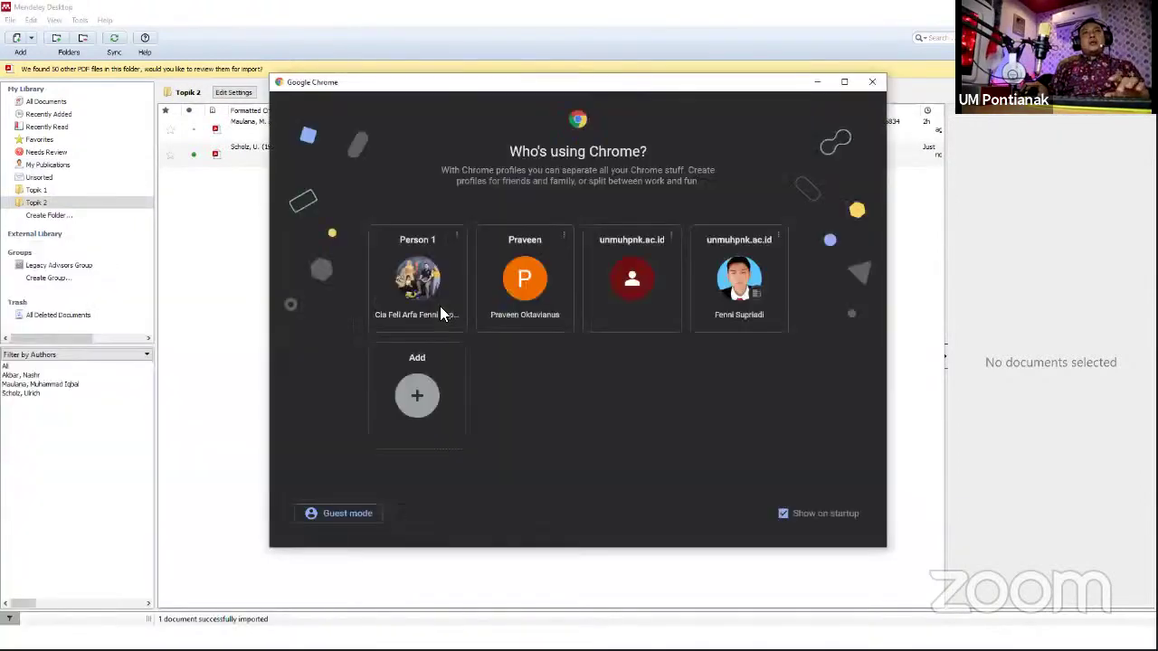
left_click(714, 303)
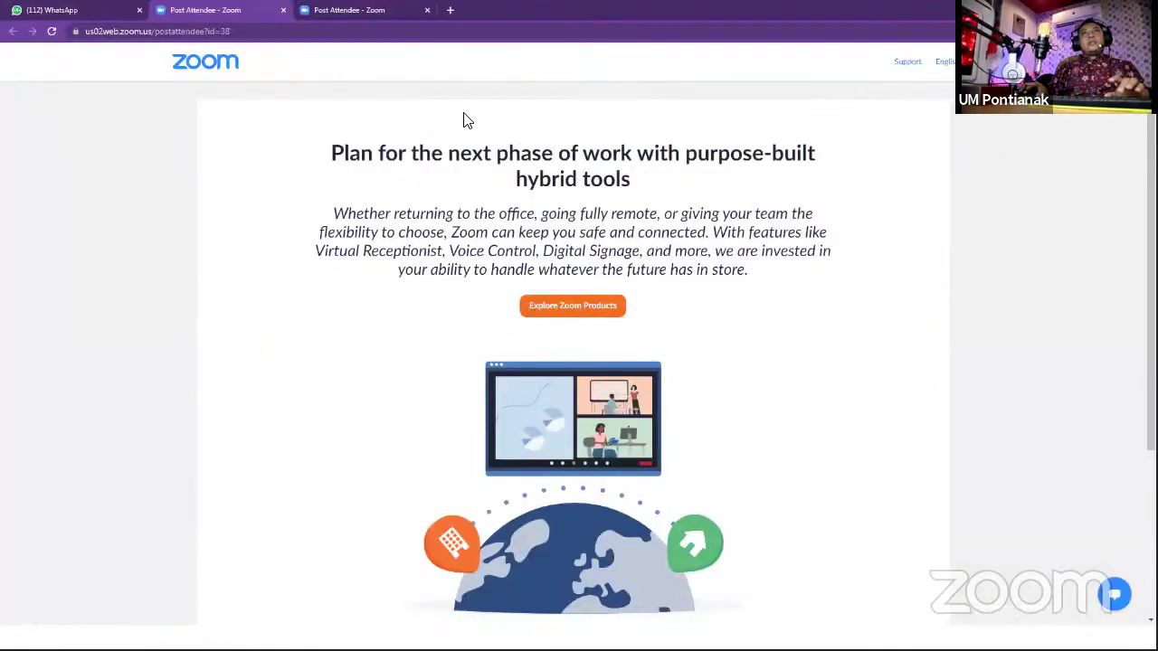
- Search for "google scholar" in a new browser tab, open the Google Scholar site and enlarge the page
left_click(451, 9)
left_click(445, 31)
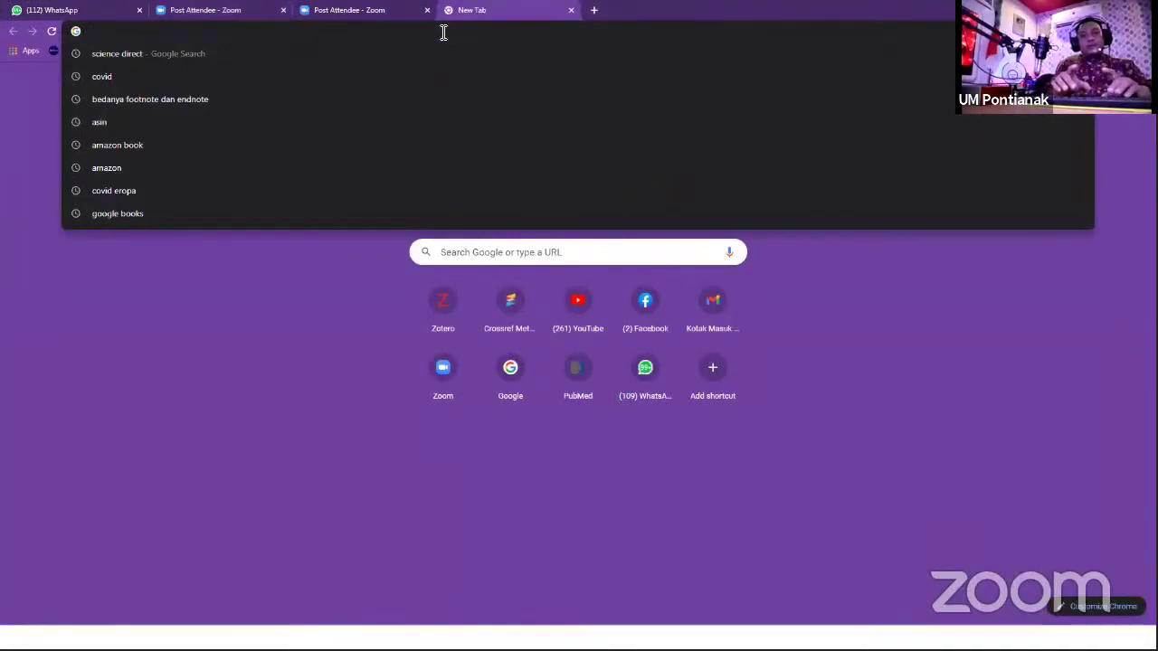
type("go")
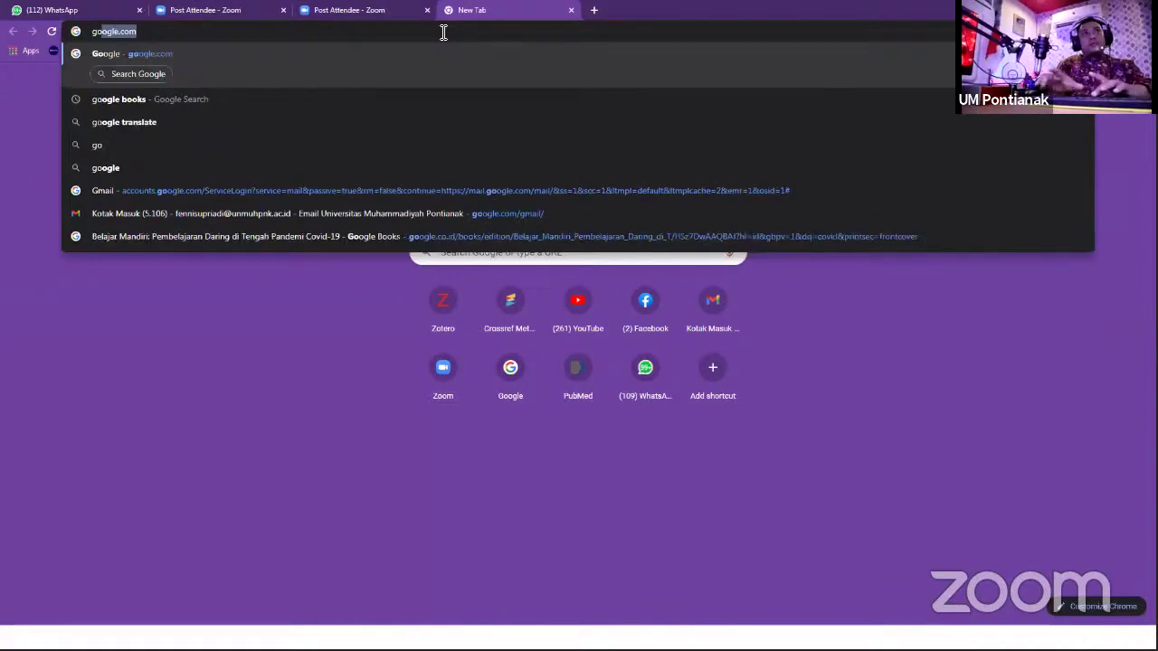
type("ogle scholar")
key("Return")
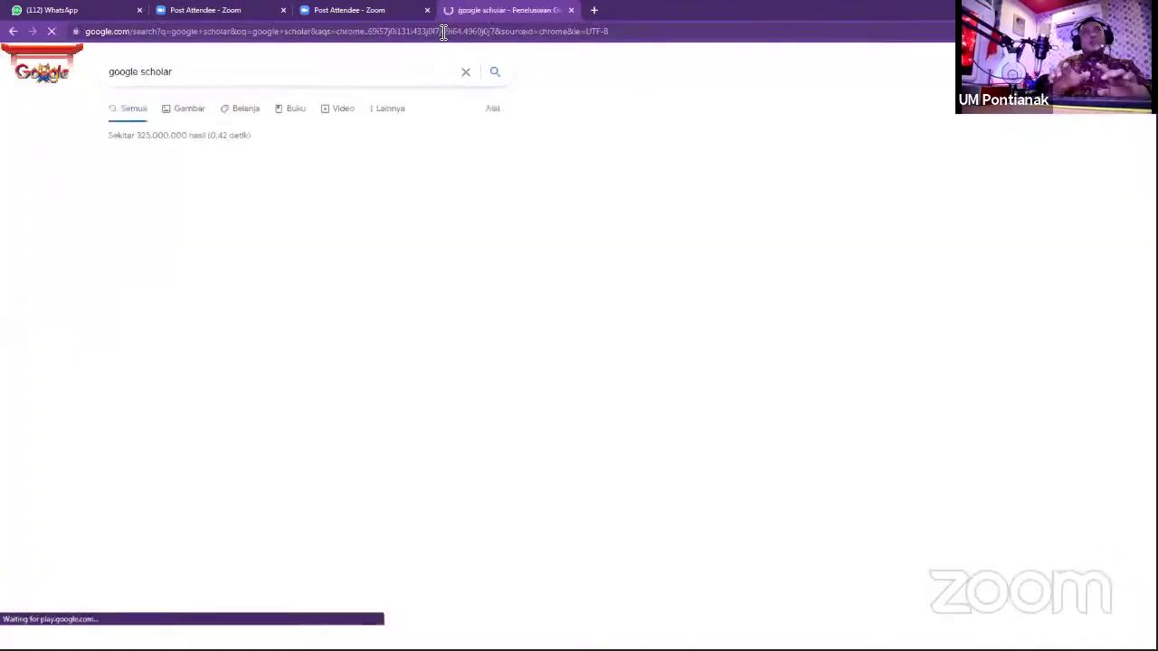
left_click(165, 185)
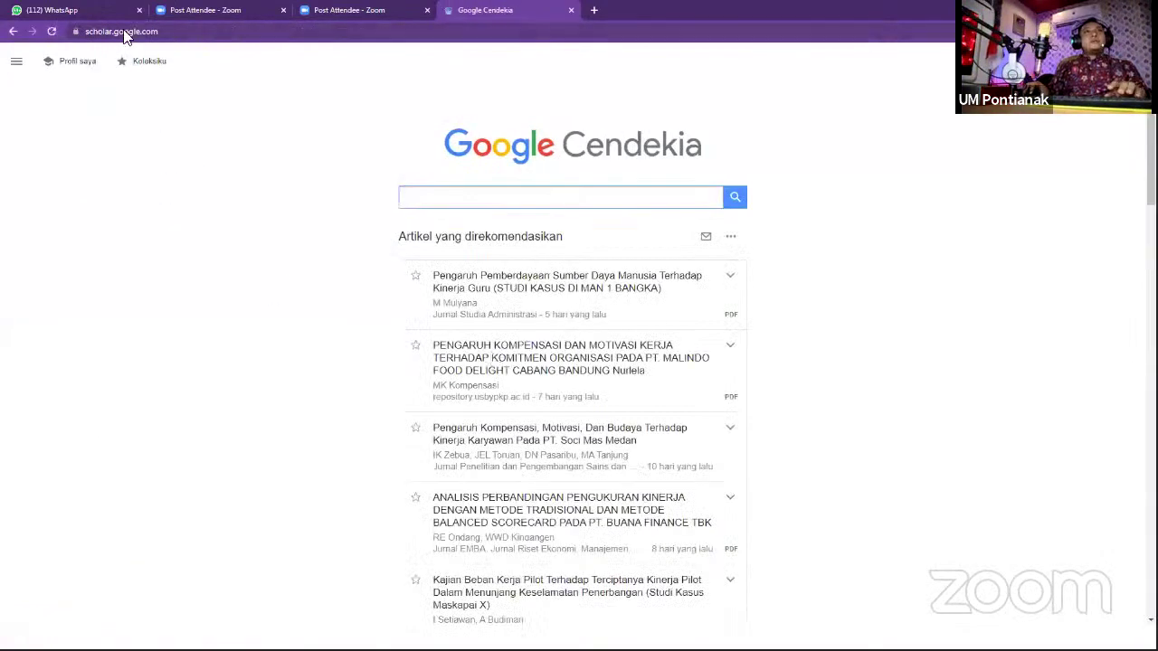
key("ctrl+plus")
key("ctrl+plus")
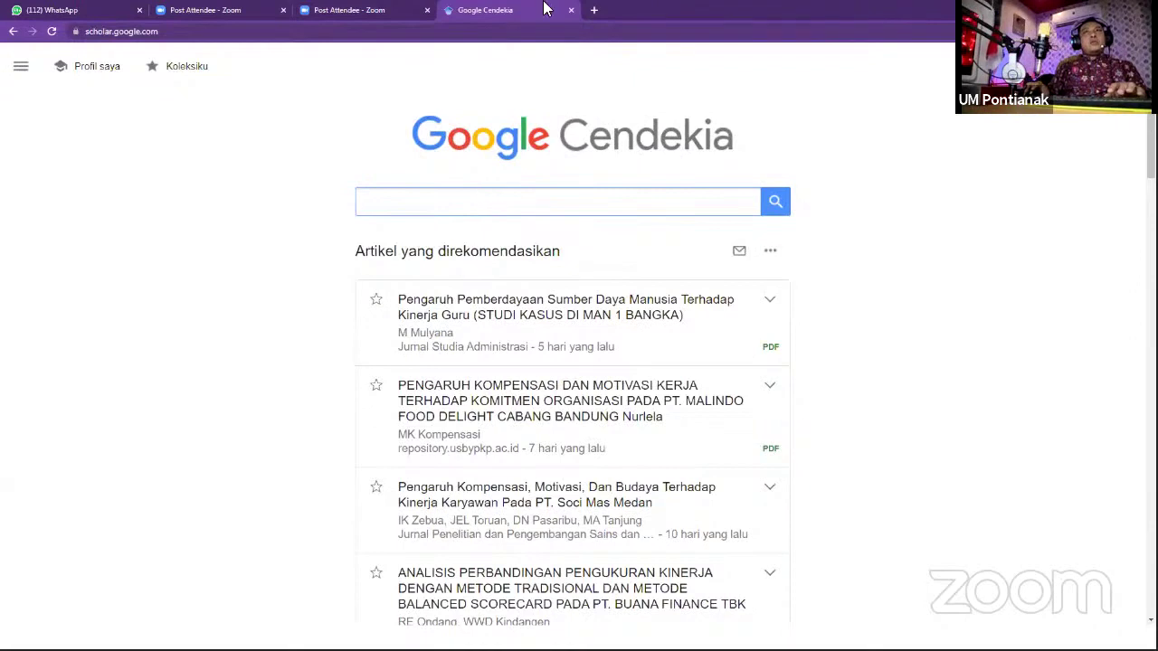
- Open the doaj.org site in a new browser tab
key("ctrl+t")
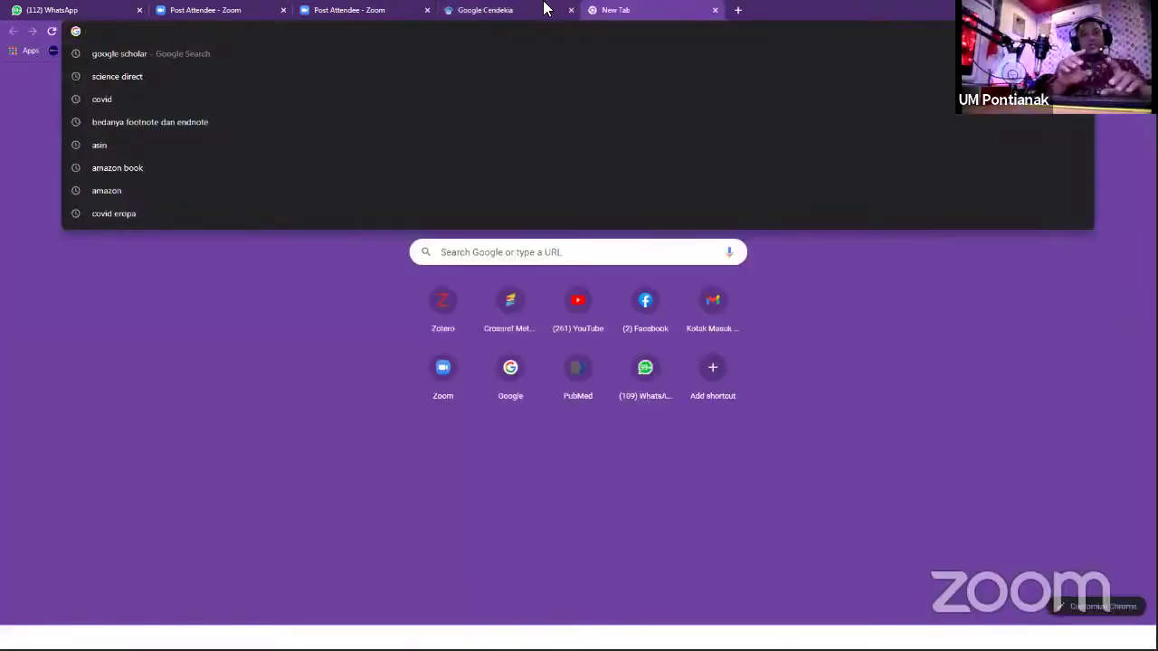
type("doaj.org")
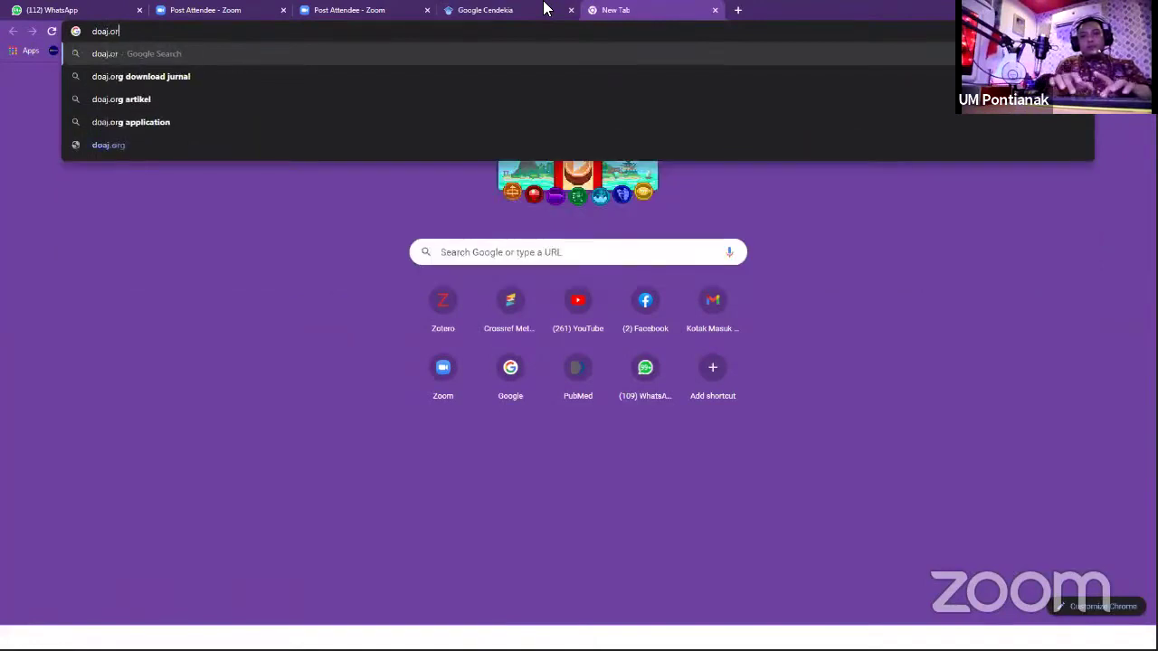
key("Return")
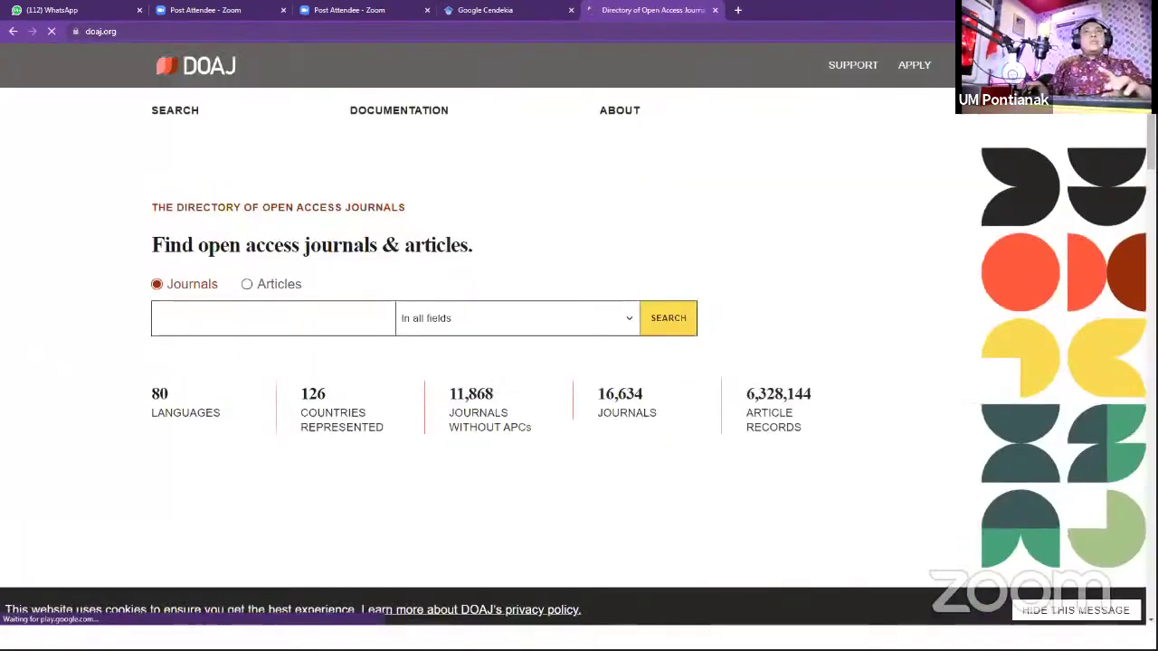
- Set the DOAJ search to articles and search all fields for "customer engangement"
left_click(247, 296)
left_click(253, 328)
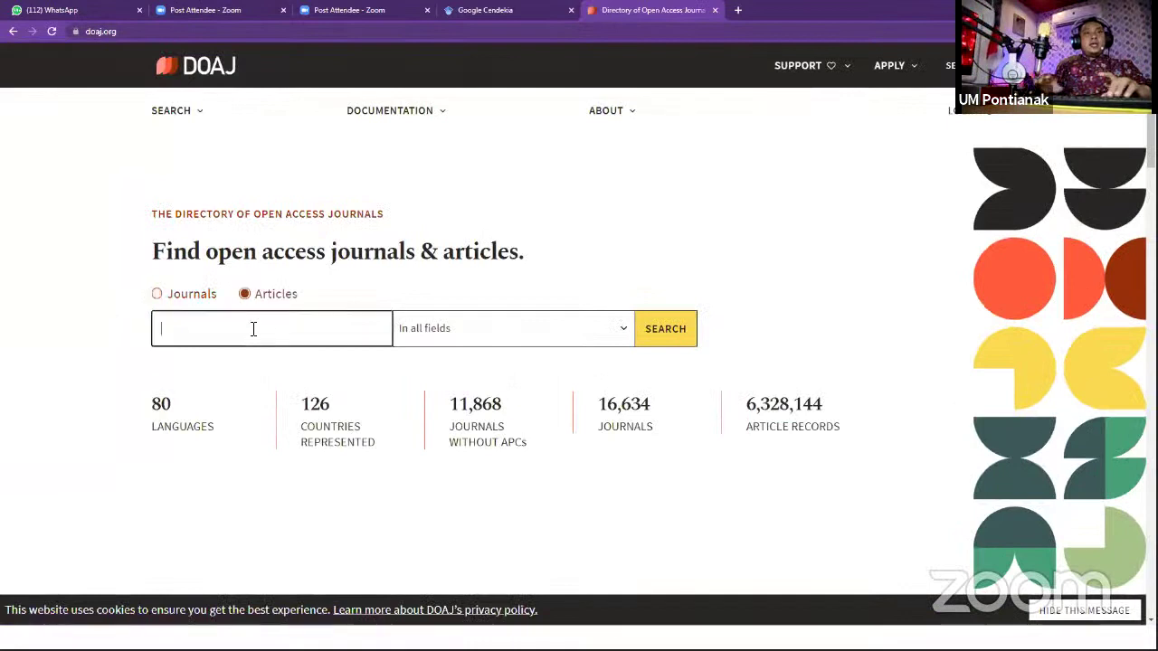
type("cus")
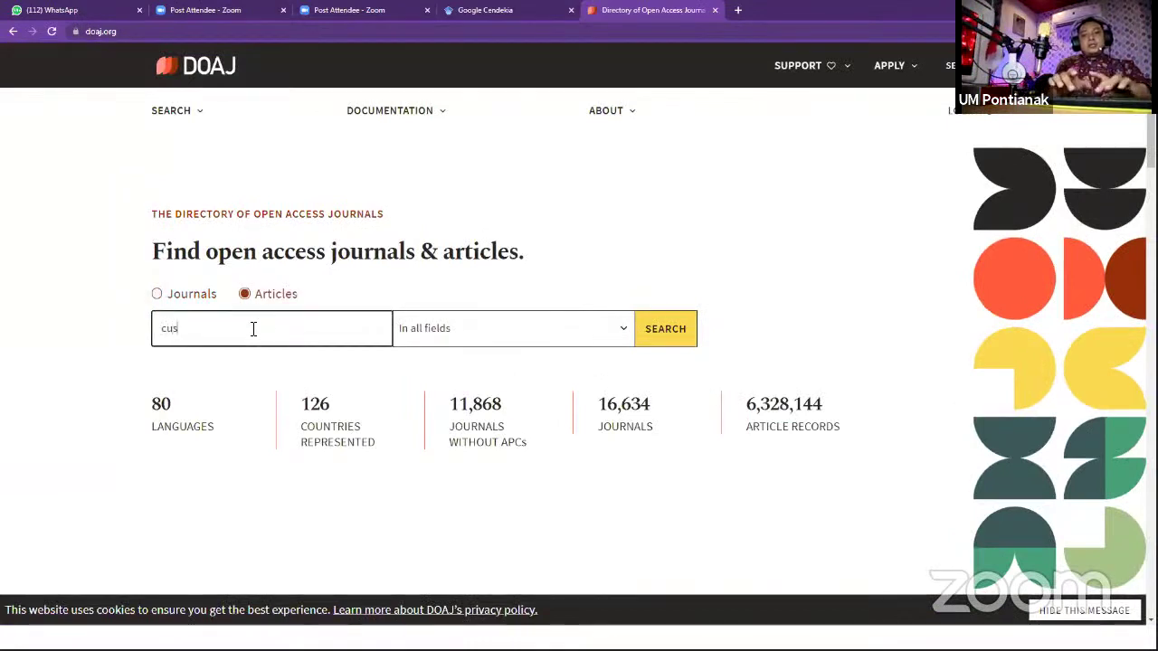
type("tomer engangement")
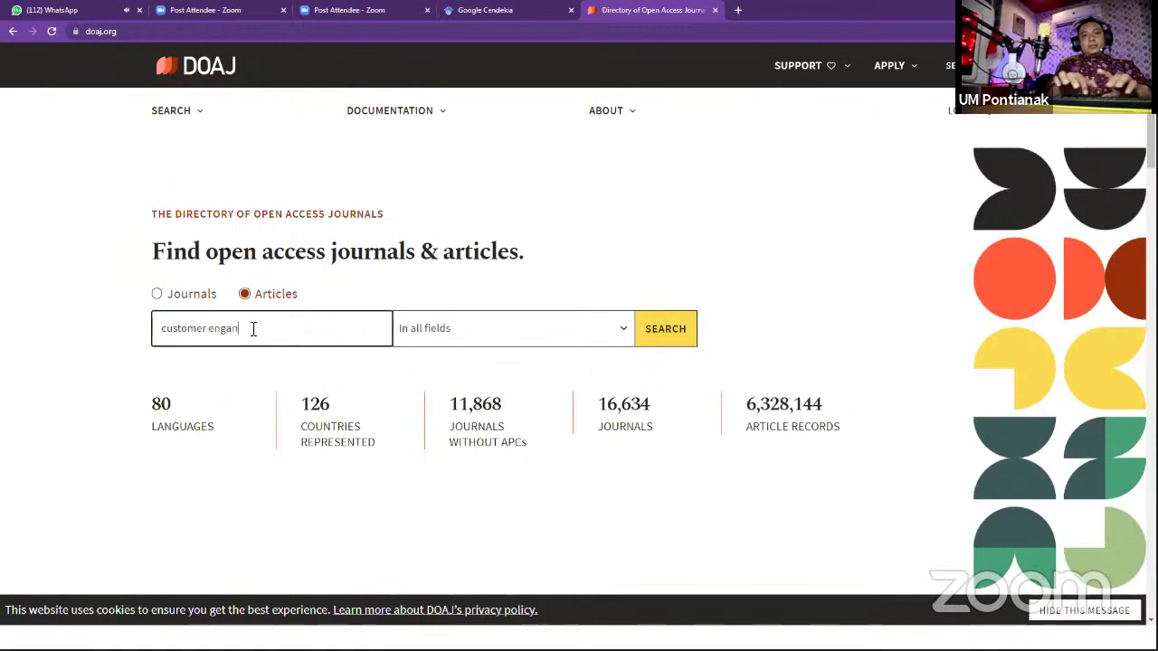
key("Return")
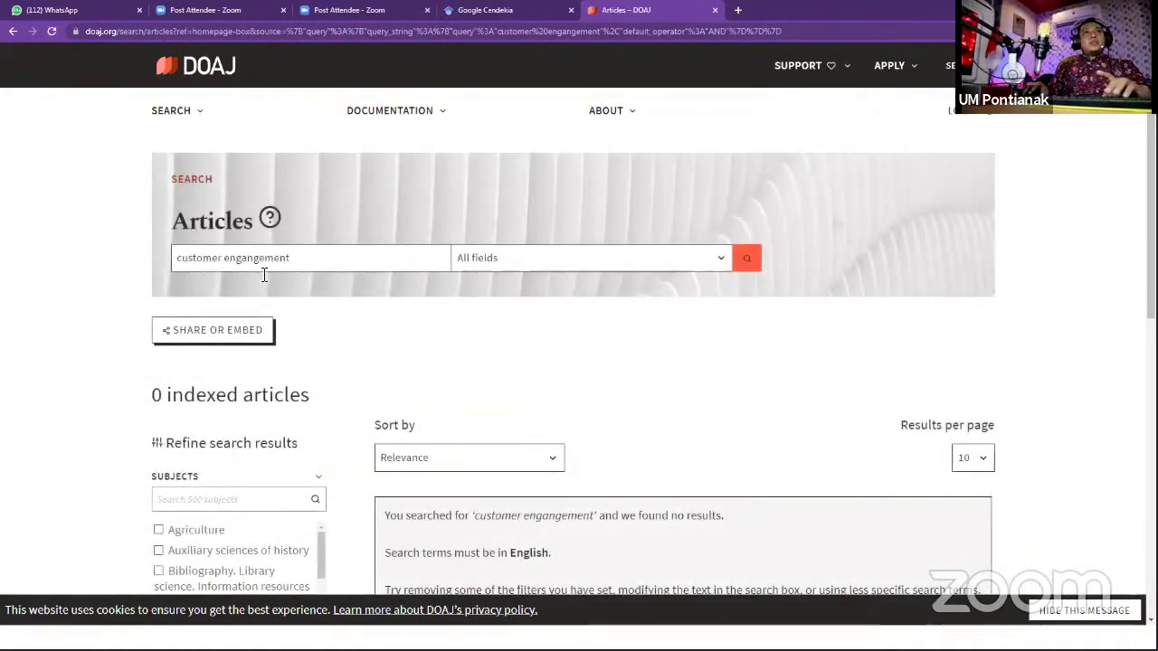
- Correct the DOAJ article search term to "customer engagement", run the search again and look through the results
scroll(492, 380, "down", 2)
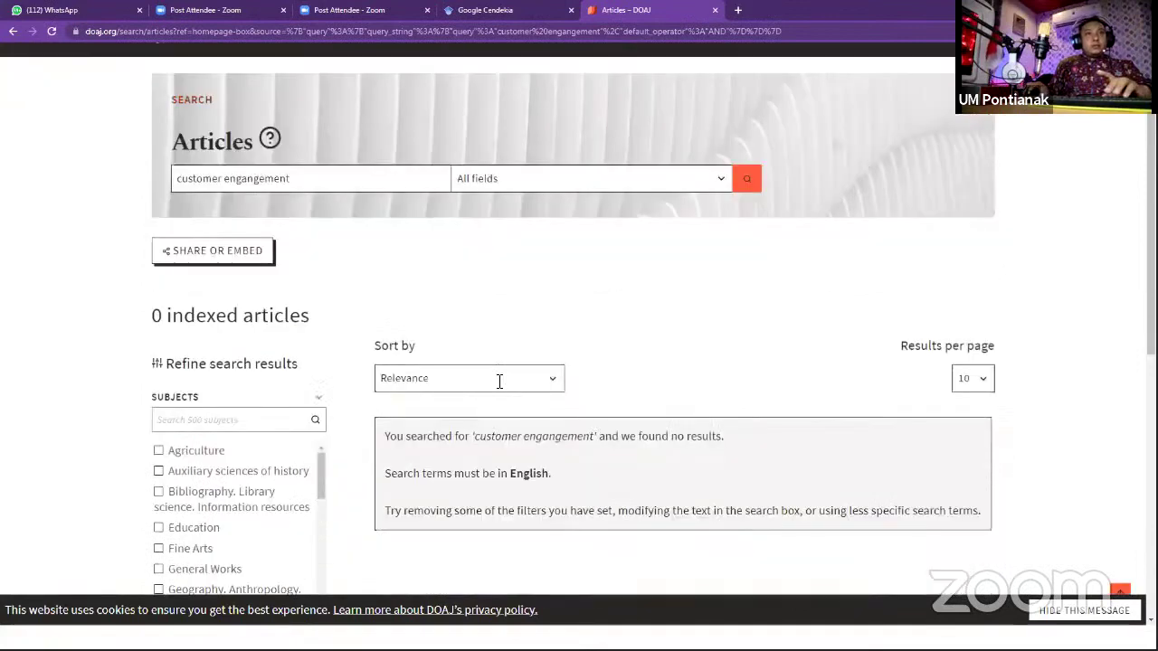
scroll(262, 312, "up", 2)
left_click(253, 258)
key("BackSpace")
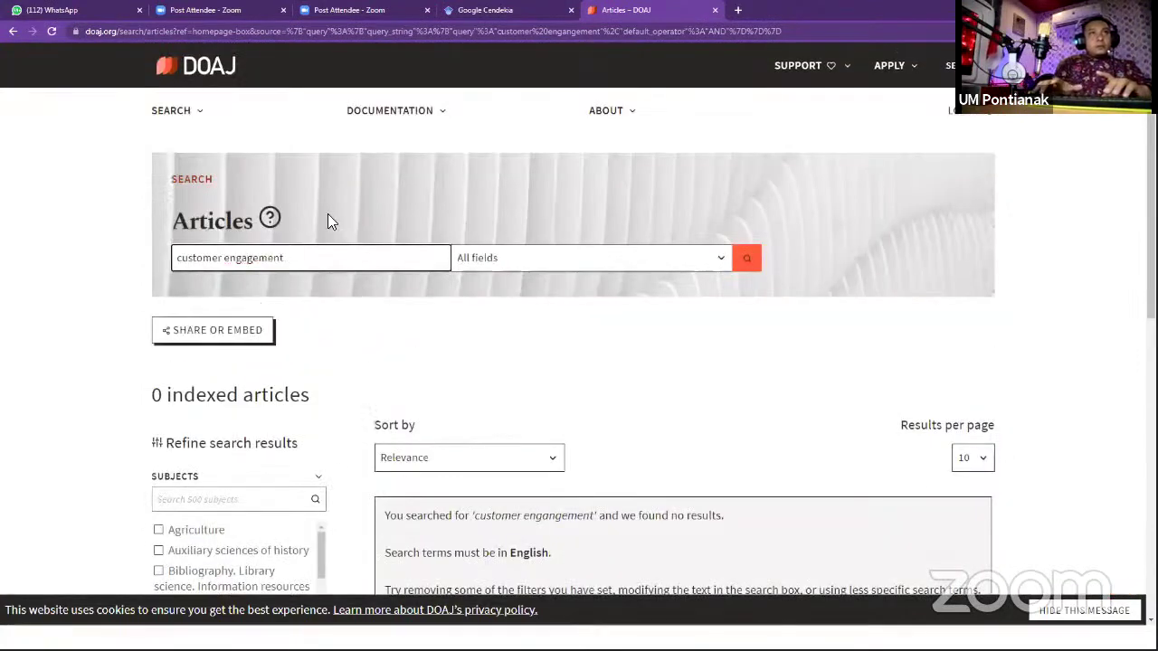
key("Return")
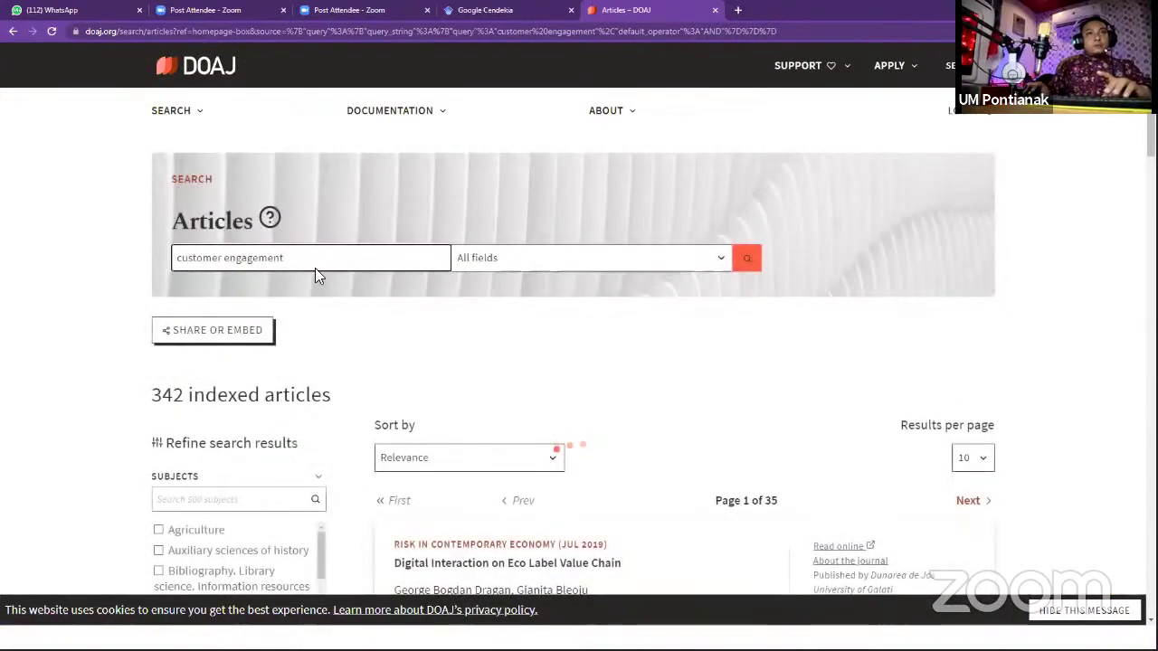
scroll(258, 331, "down", 1)
scroll(241, 305, "down", 2)
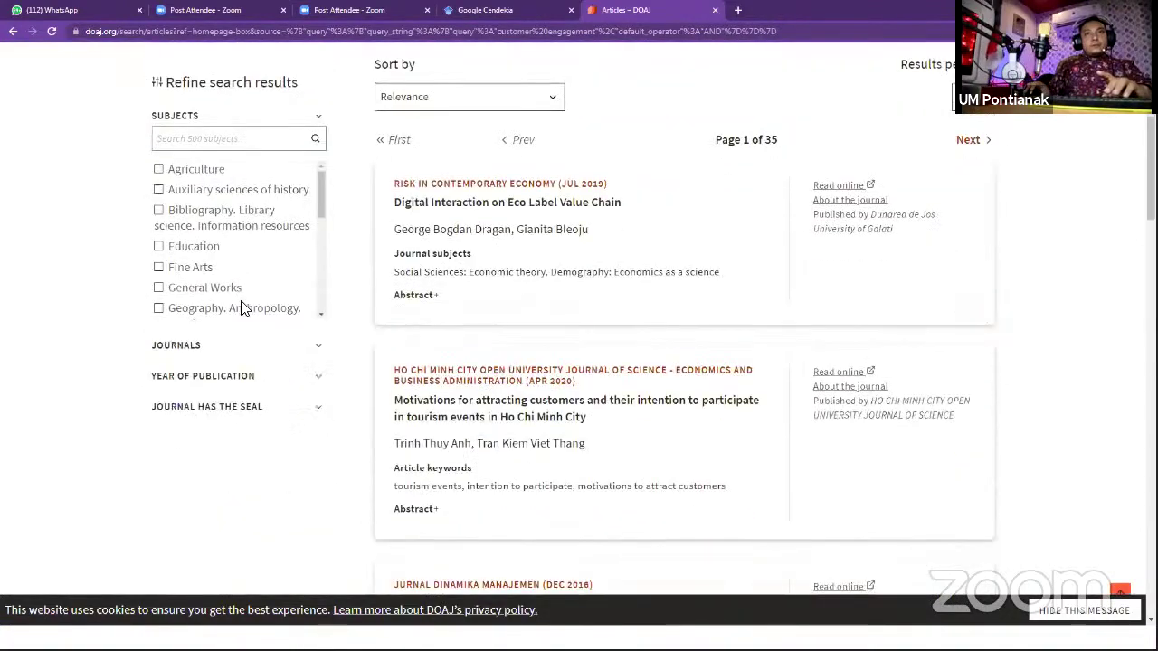
scroll(241, 308, "up", 1)
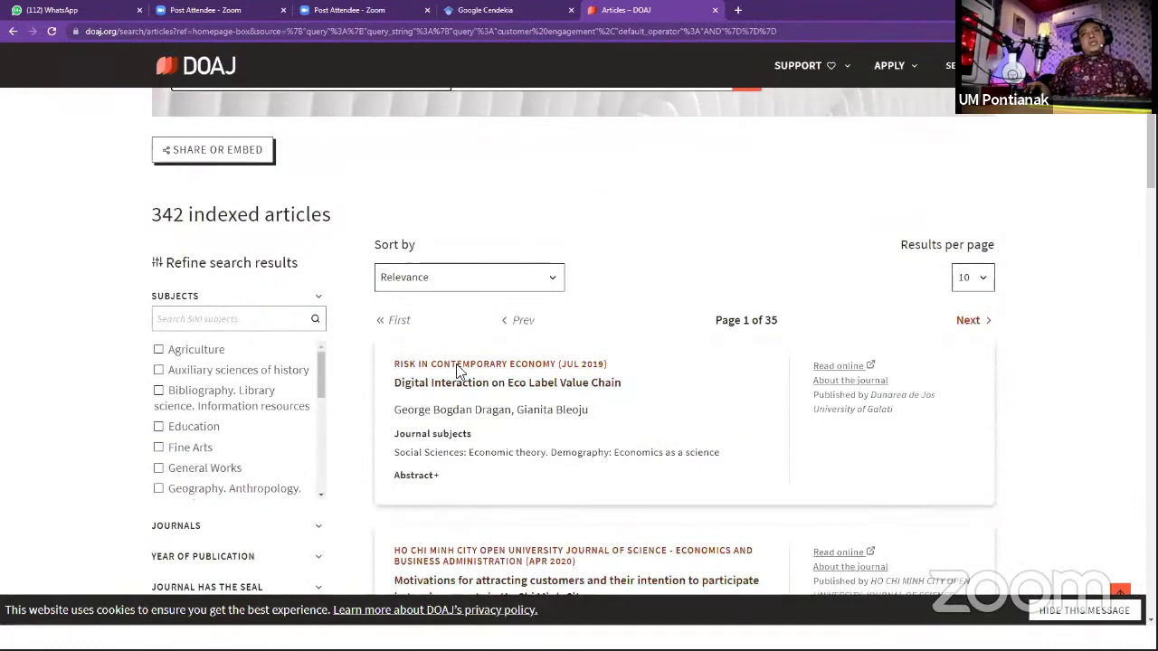
scroll(367, 346, "up", 2)
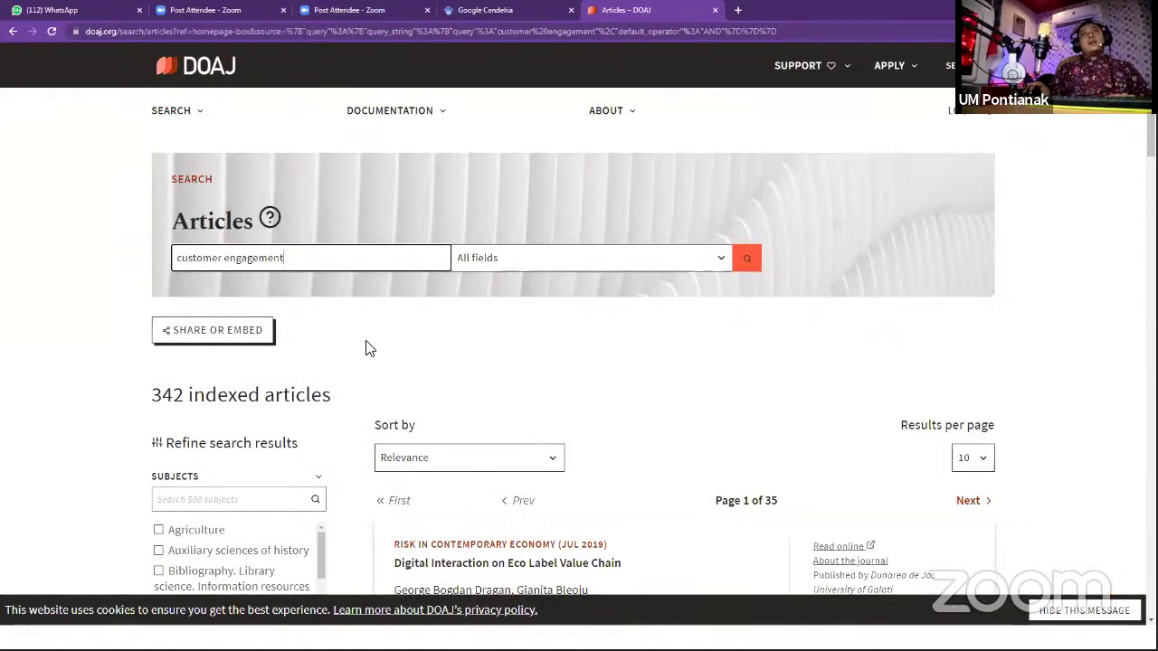
- Return to the open Google Scholar page, search for "loyalty" and look through the listed publications
left_click(485, 10)
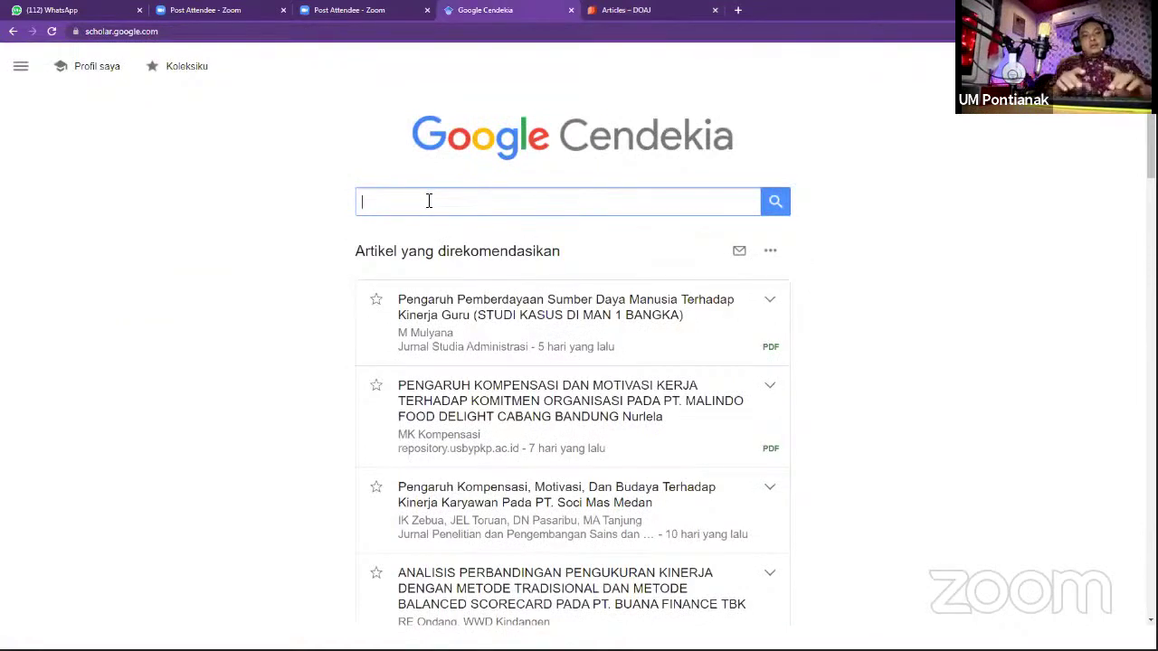
type("loyalty")
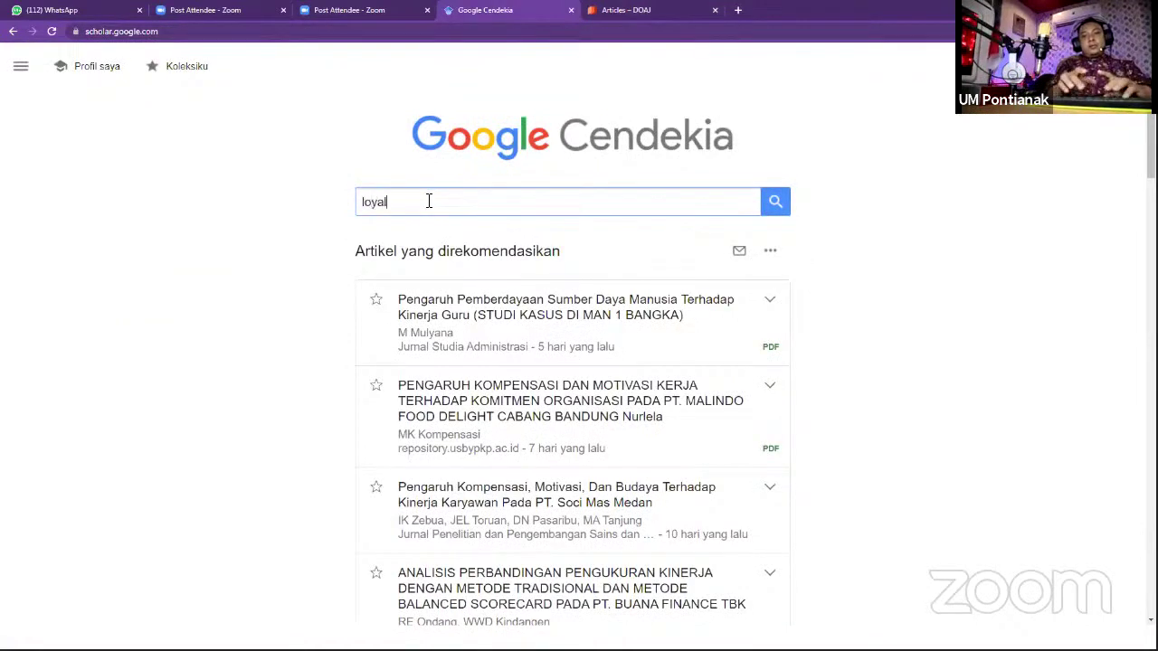
key("Return")
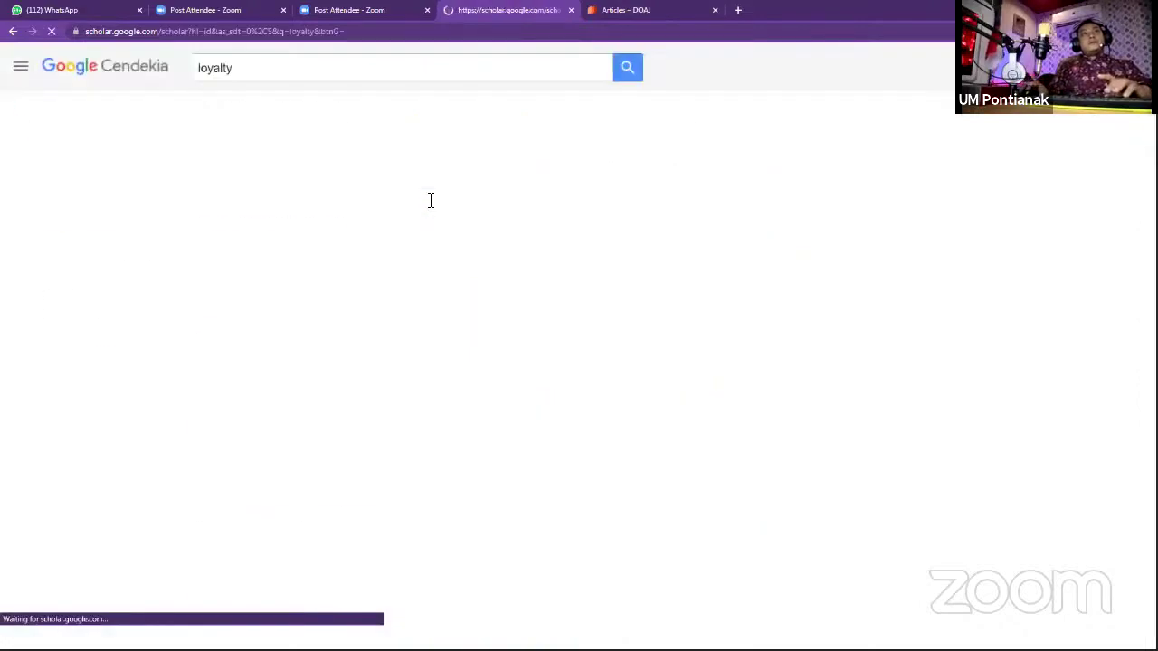
scroll(285, 333, "down", 3)
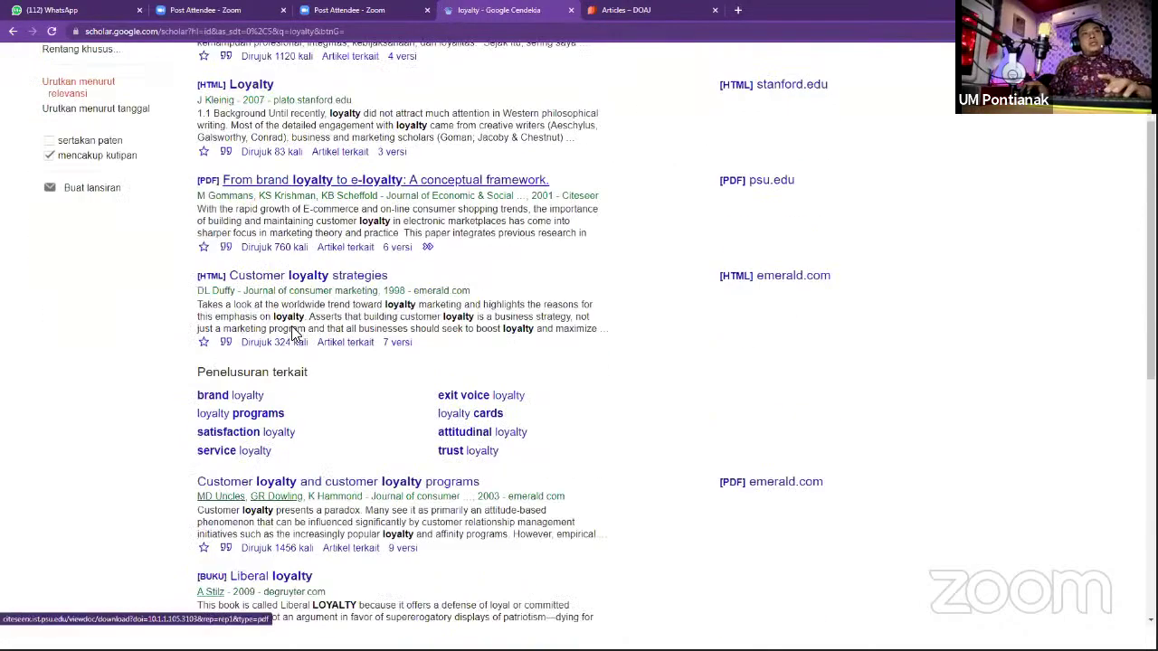
scroll(276, 337, "down", 2)
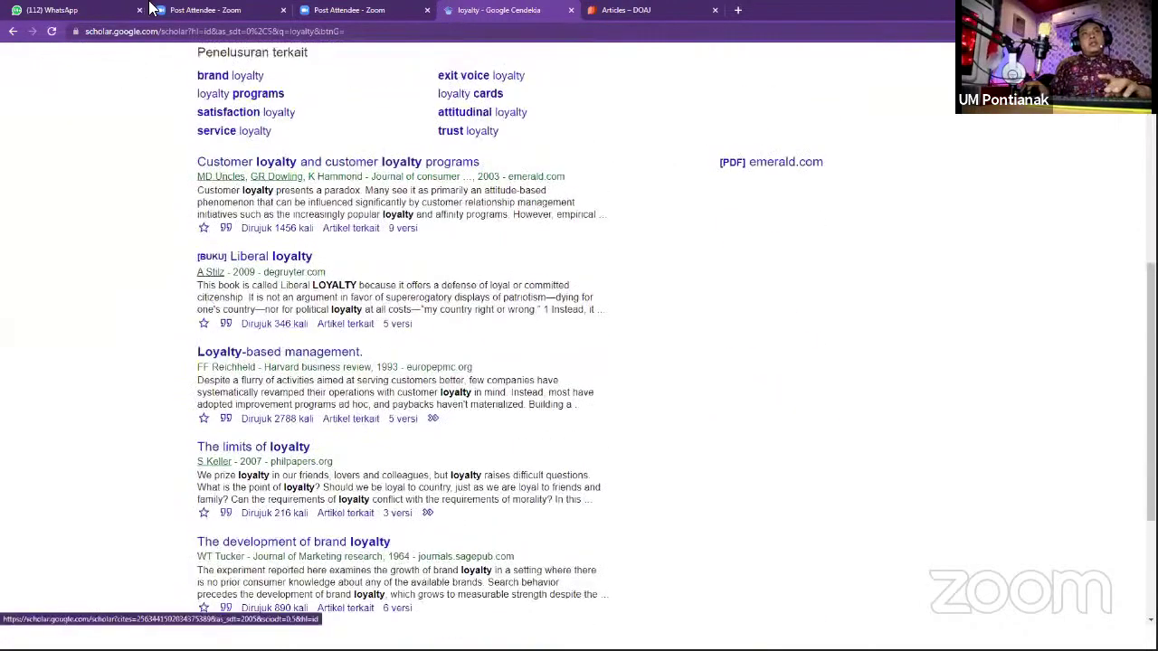
scroll(276, 332, "up", 4)
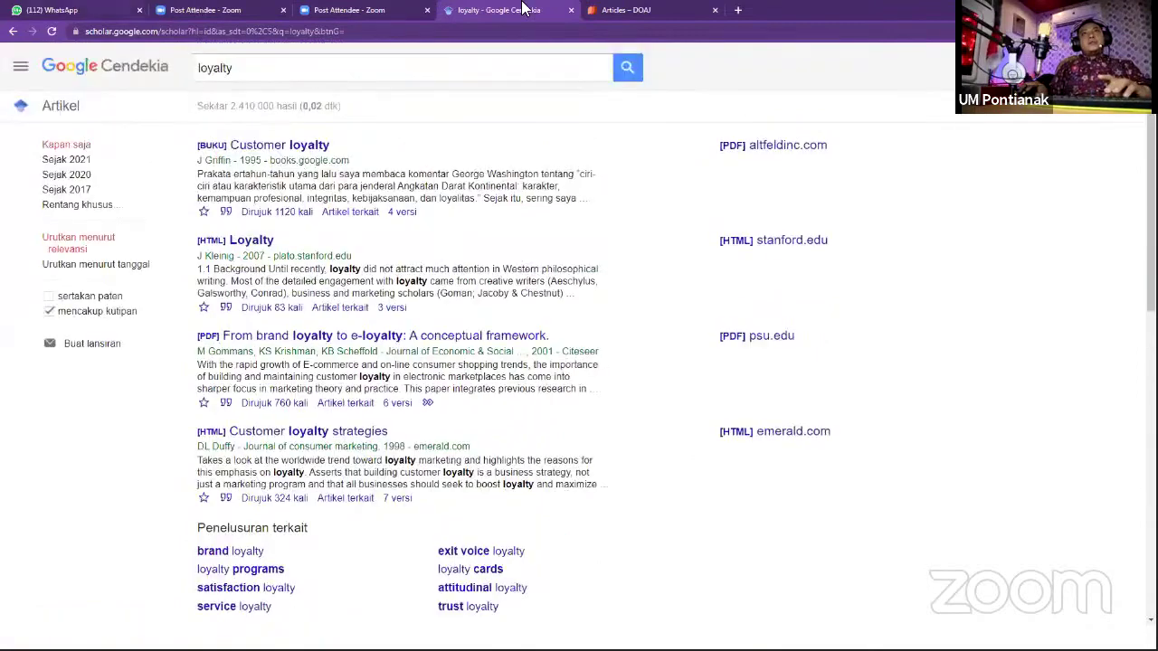
- Open the Crossref Metadata Search site, search.crossref.org, in a new browser tab
key("ctrl+Tab")
key("ctrl+t")
type("ser")
key("BackSpace")
type("arch")
key("Return")
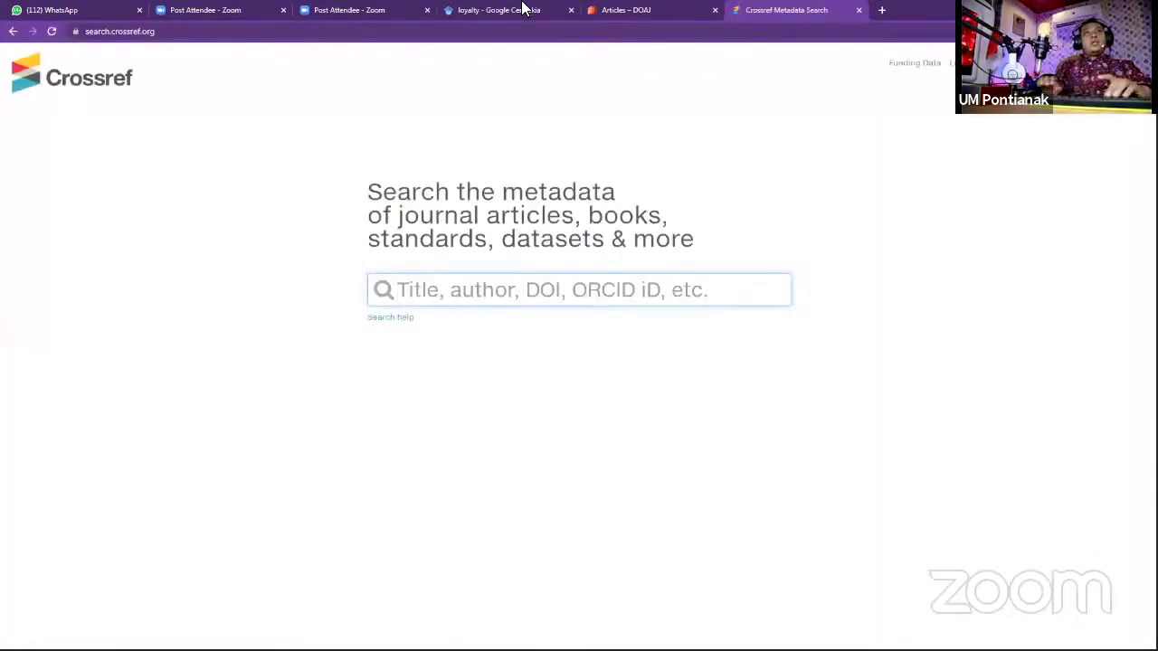
- Search the Crossref metadata for "customer engangement", using the suggested earlier search term
left_click(489, 293)
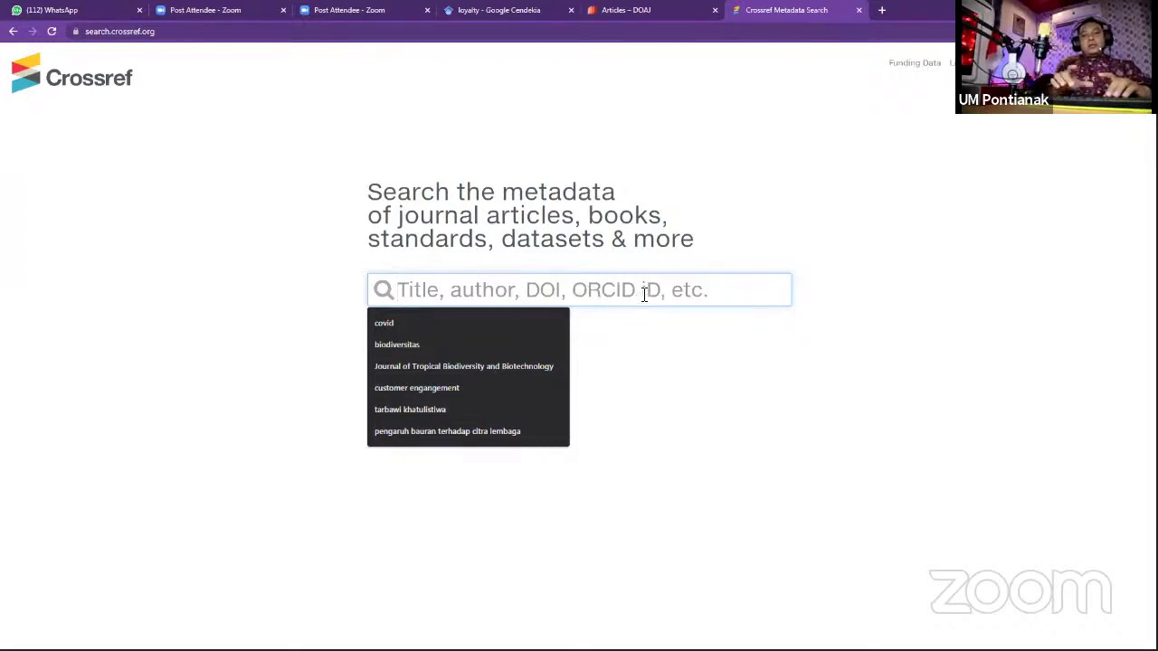
type("lo")
key("BackSpace")
key("BackSpace")
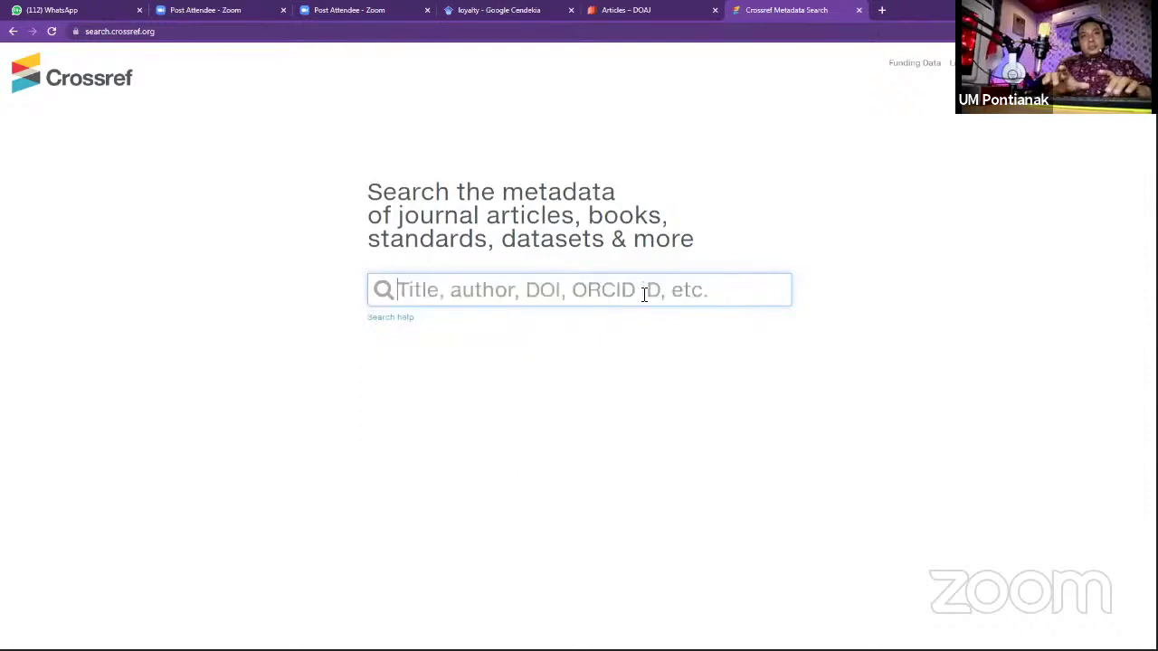
type("customer")
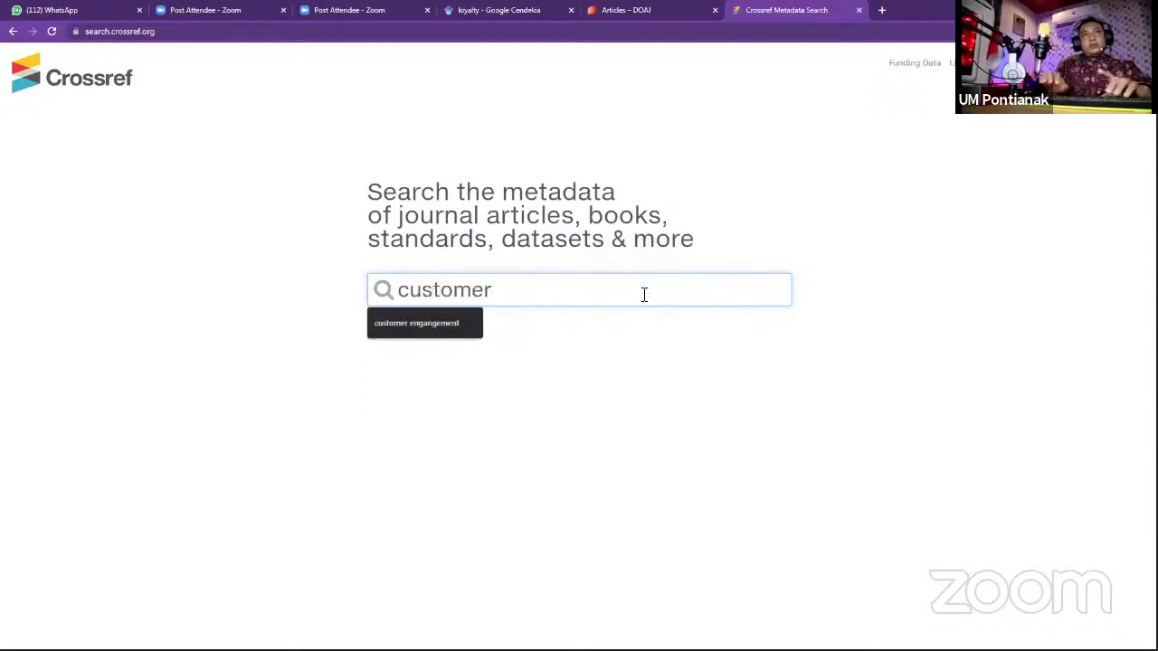
left_click(452, 324)
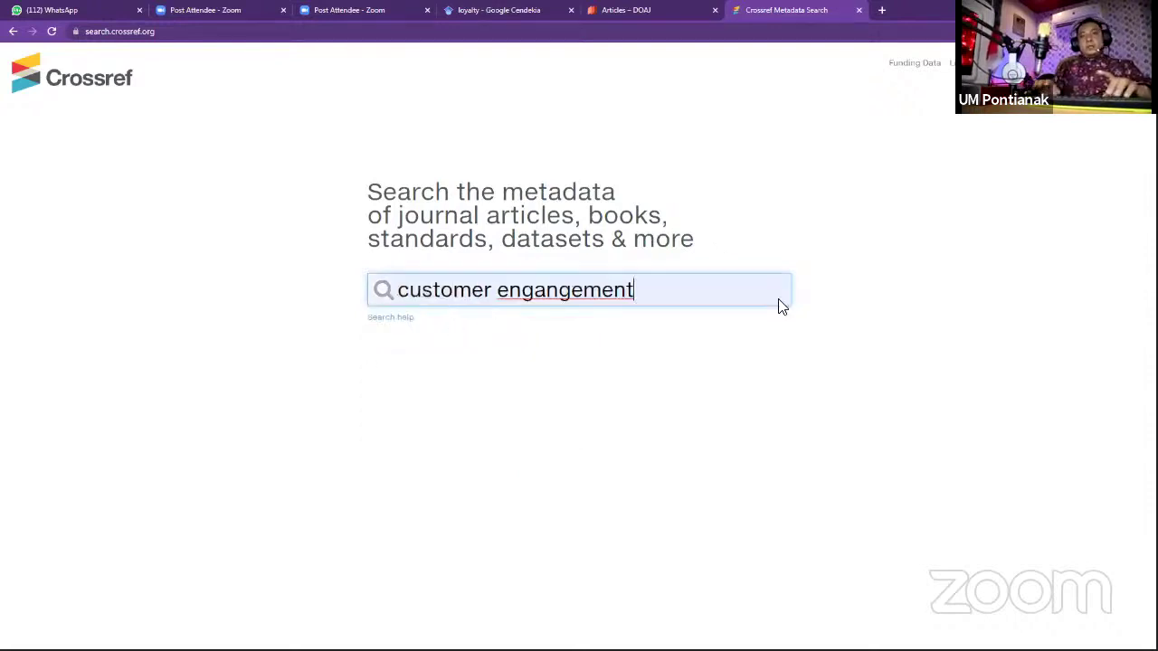
key("Return")
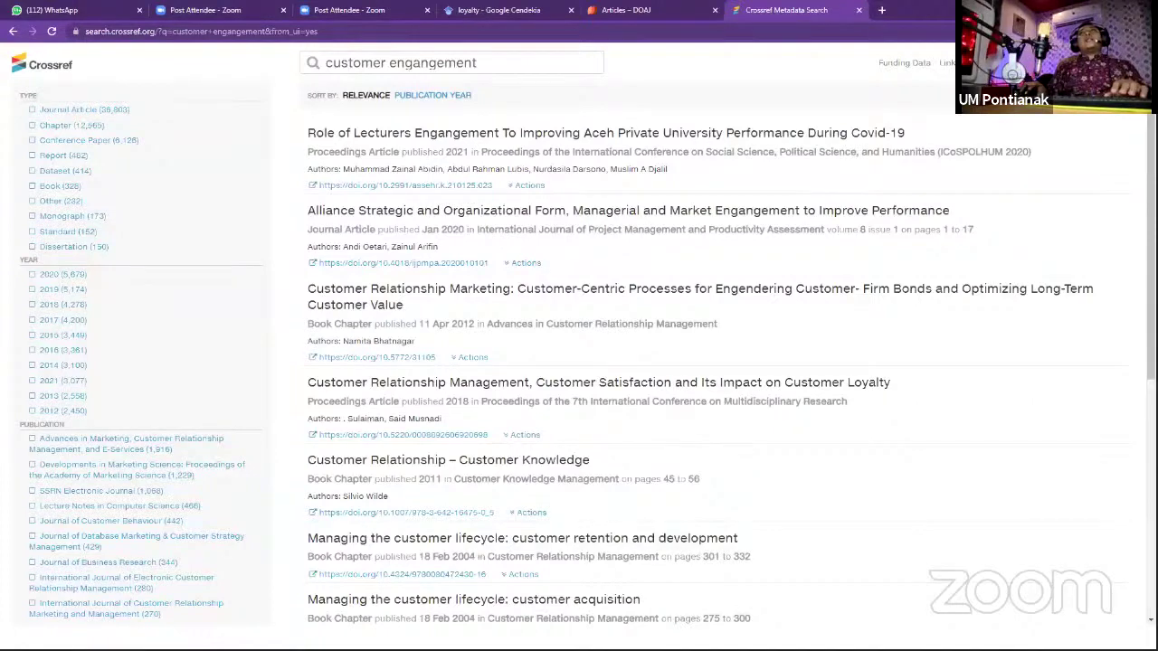
- Review the open search results on Google Scholar, DOAJ and Crossref in turn, ending on the Crossref results
left_click(493, 10)
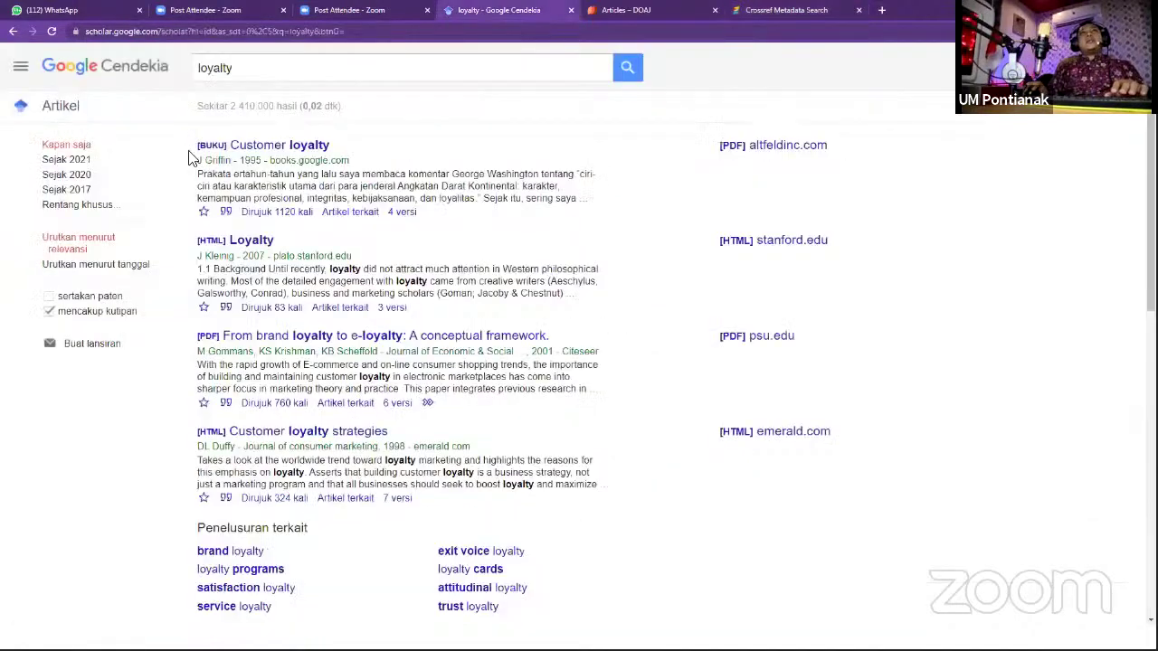
left_click(681, 10)
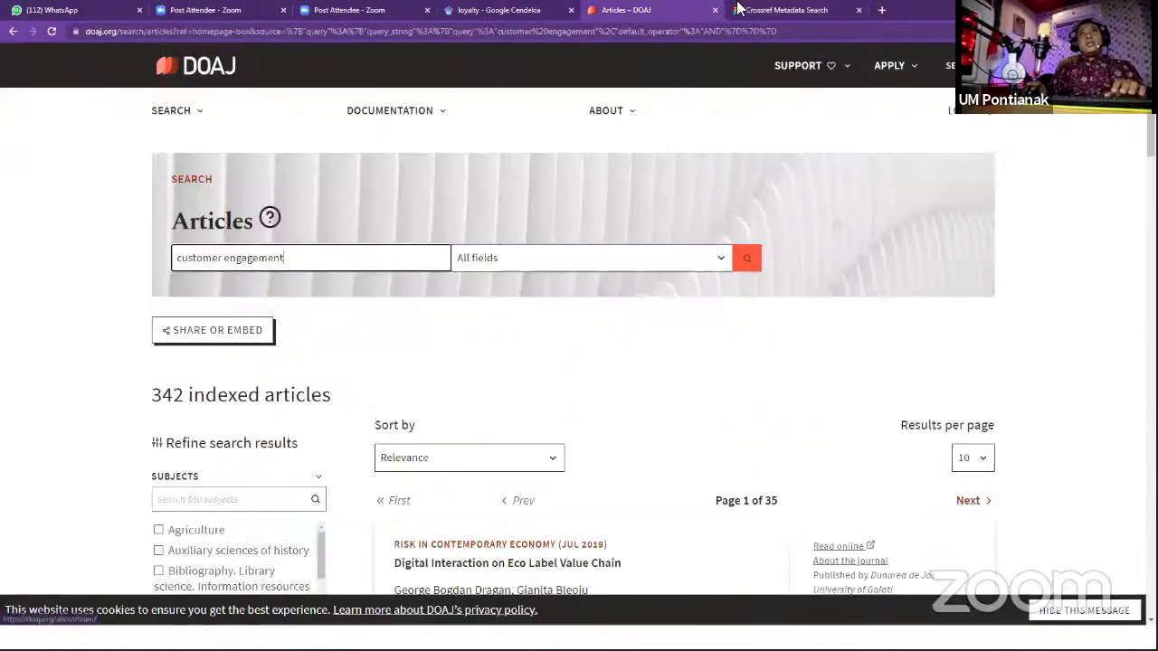
left_click(786, 10)
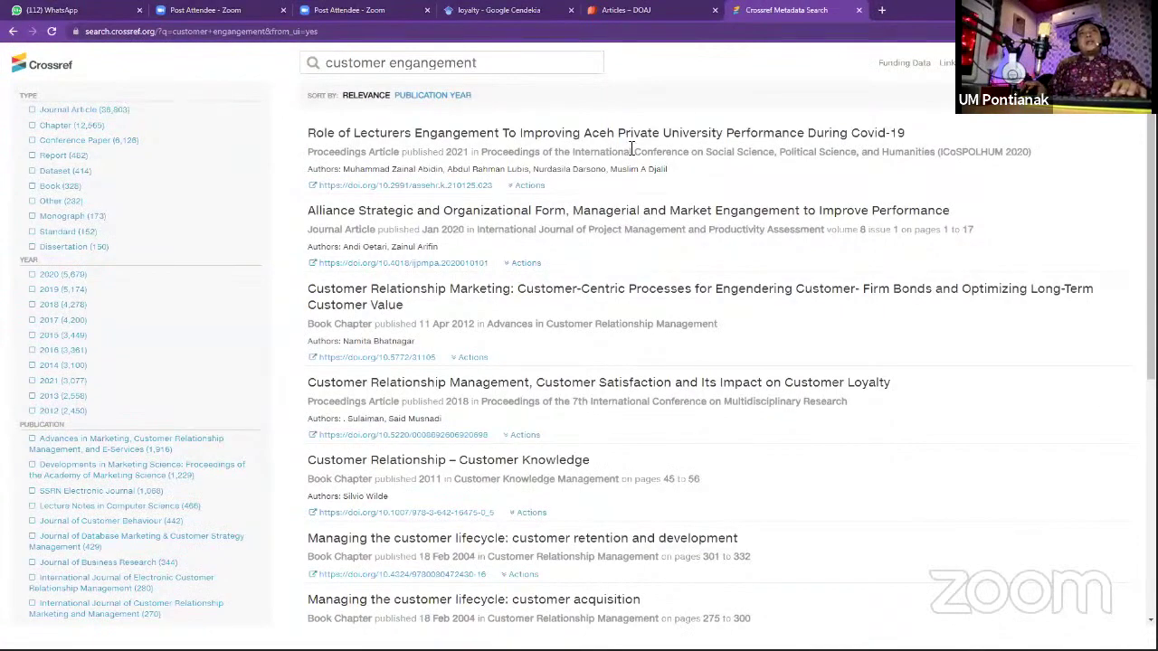
key("ctrl+shift+Tab")
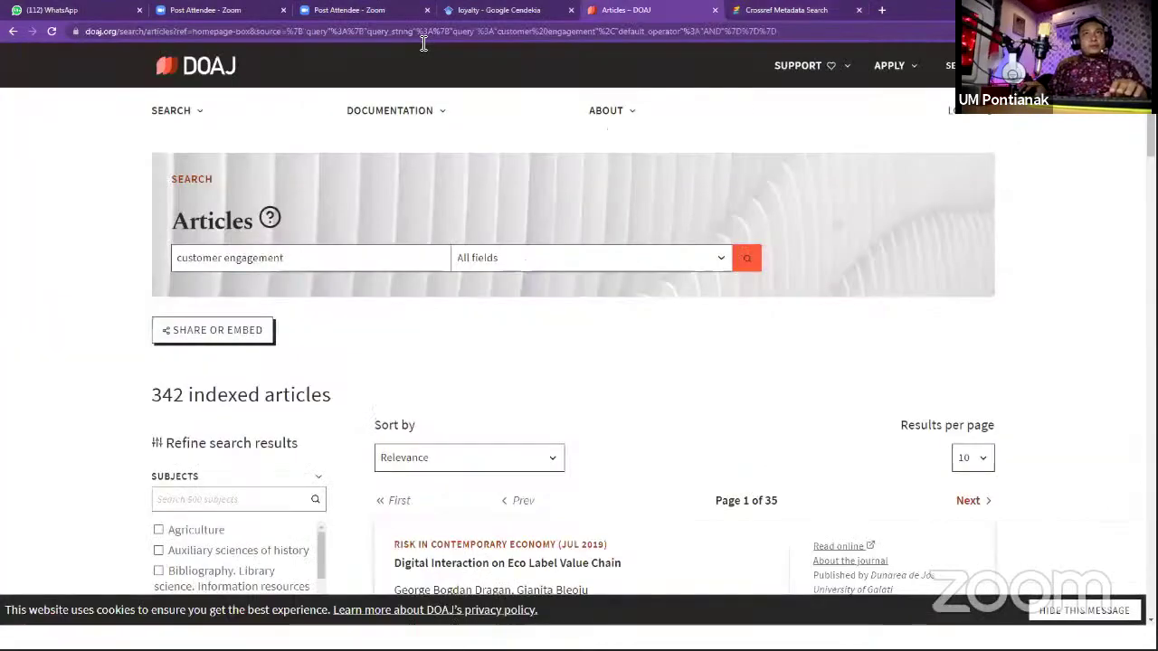
key("ctrl+shift+Tab")
key("ctrl+Tab")
key("ctrl+Tab")
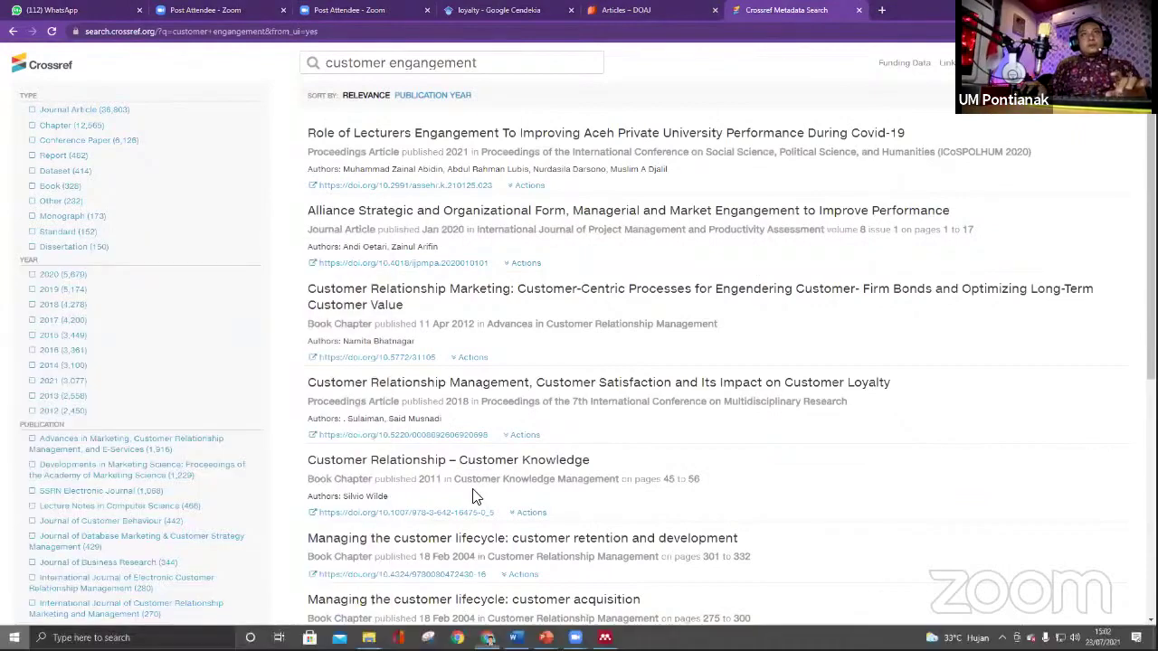
- Open mendeley.com in a new browser tab and display the full web address of its article search page
key("super")
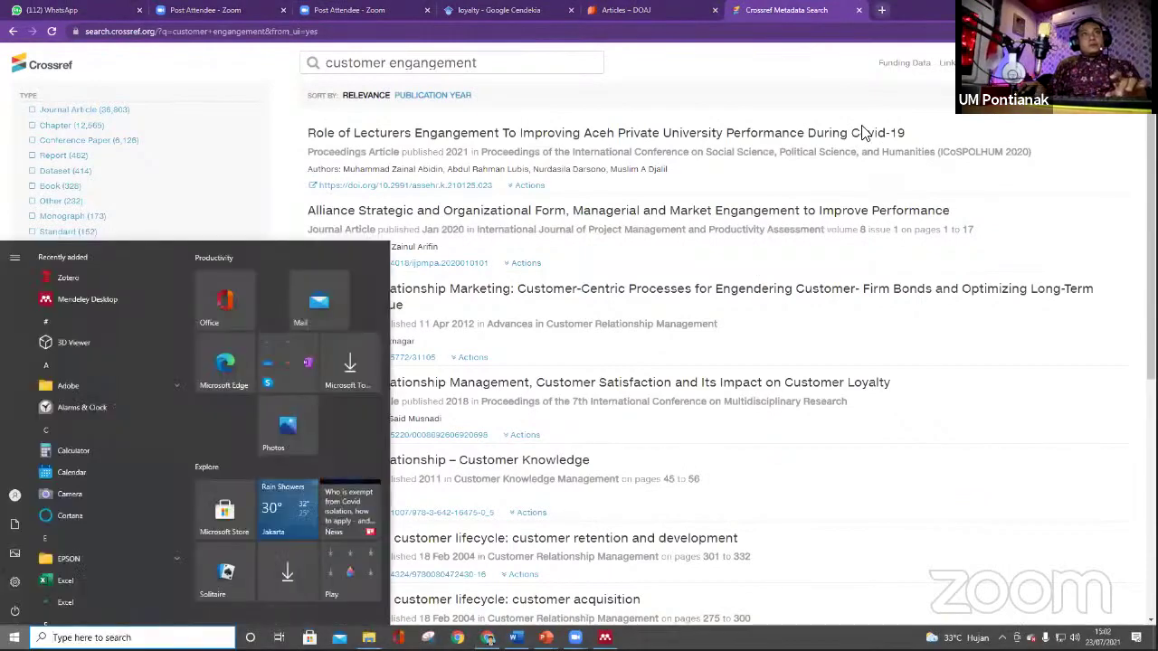
left_click(882, 10)
type("mende")
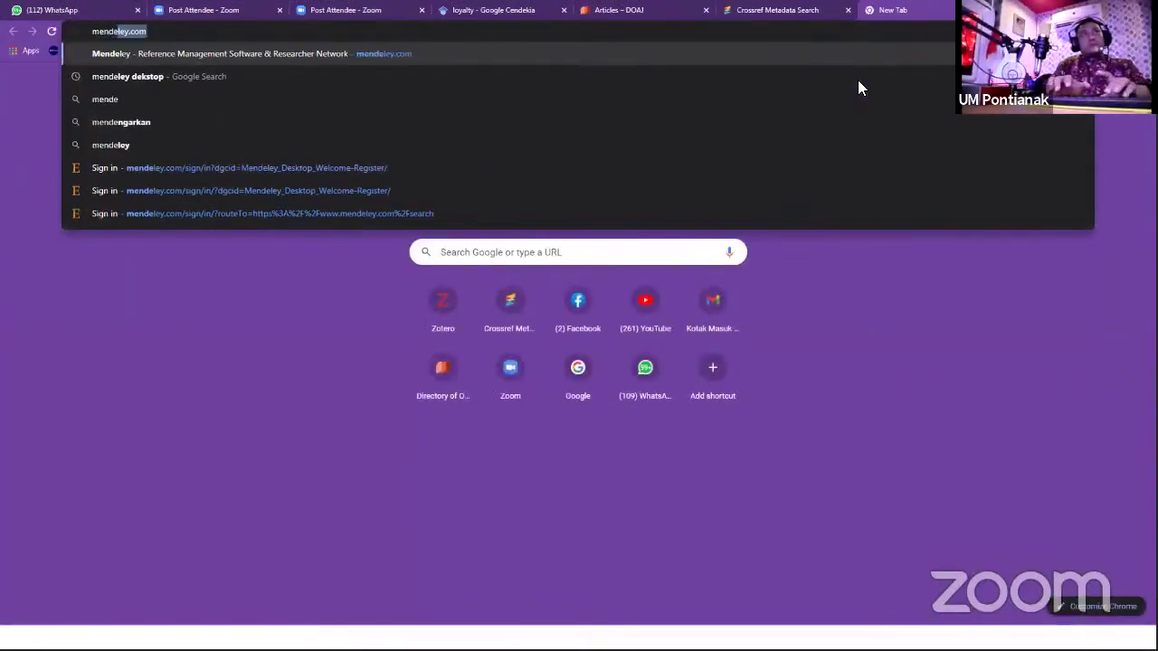
key("Return")
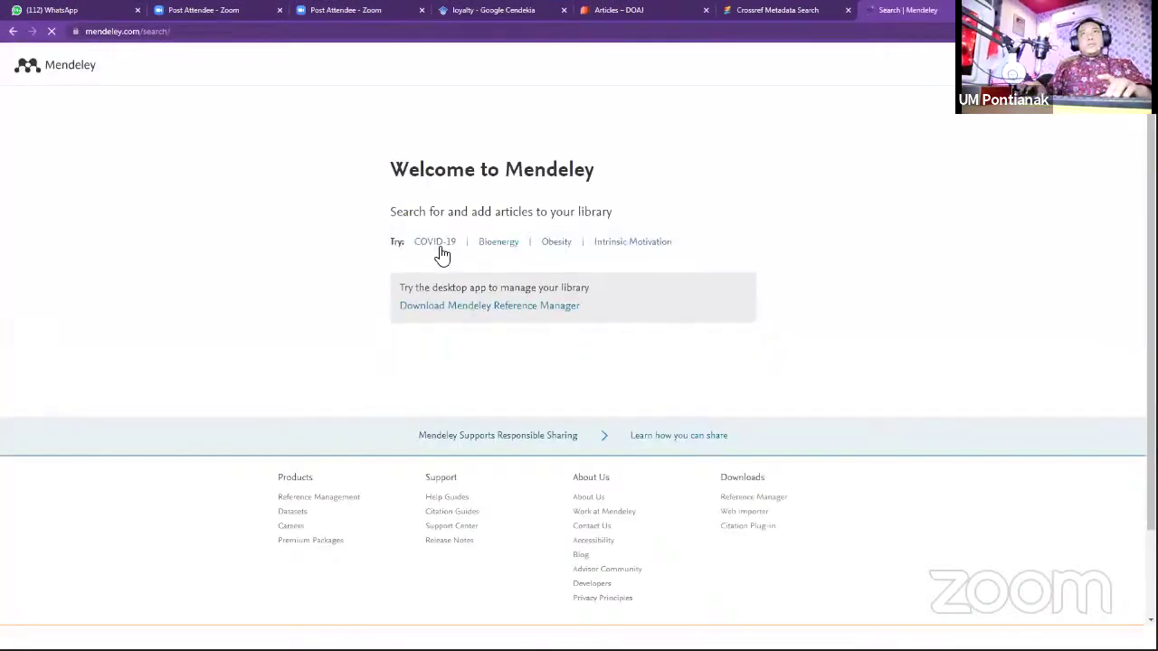
left_click(185, 35)
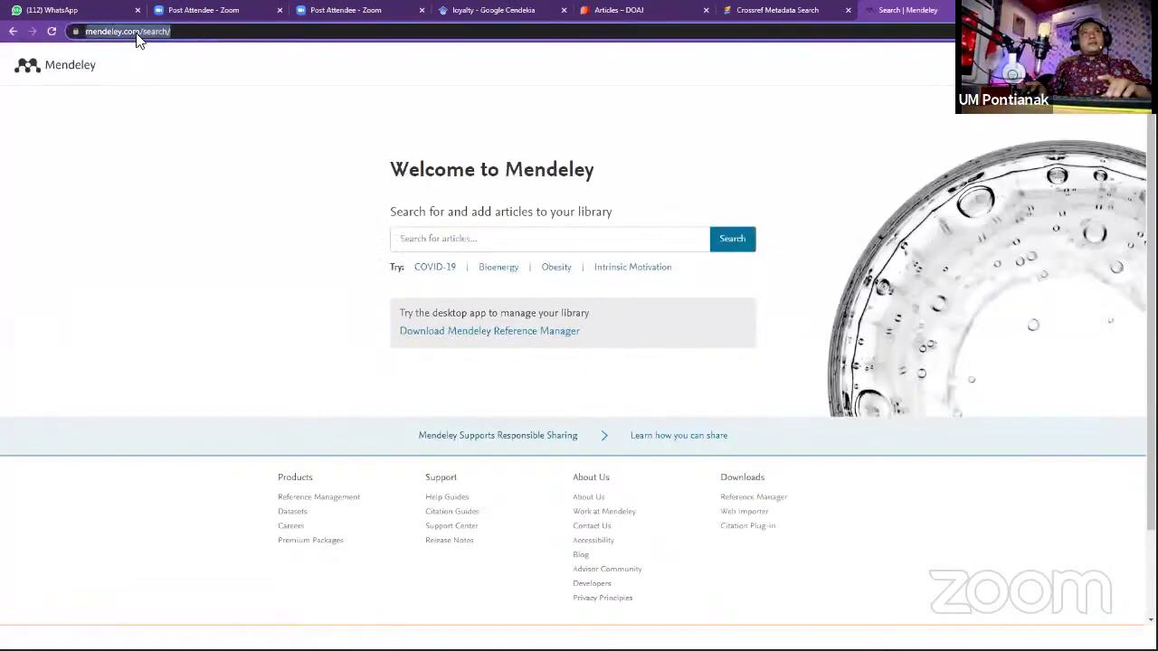
left_click(143, 34)
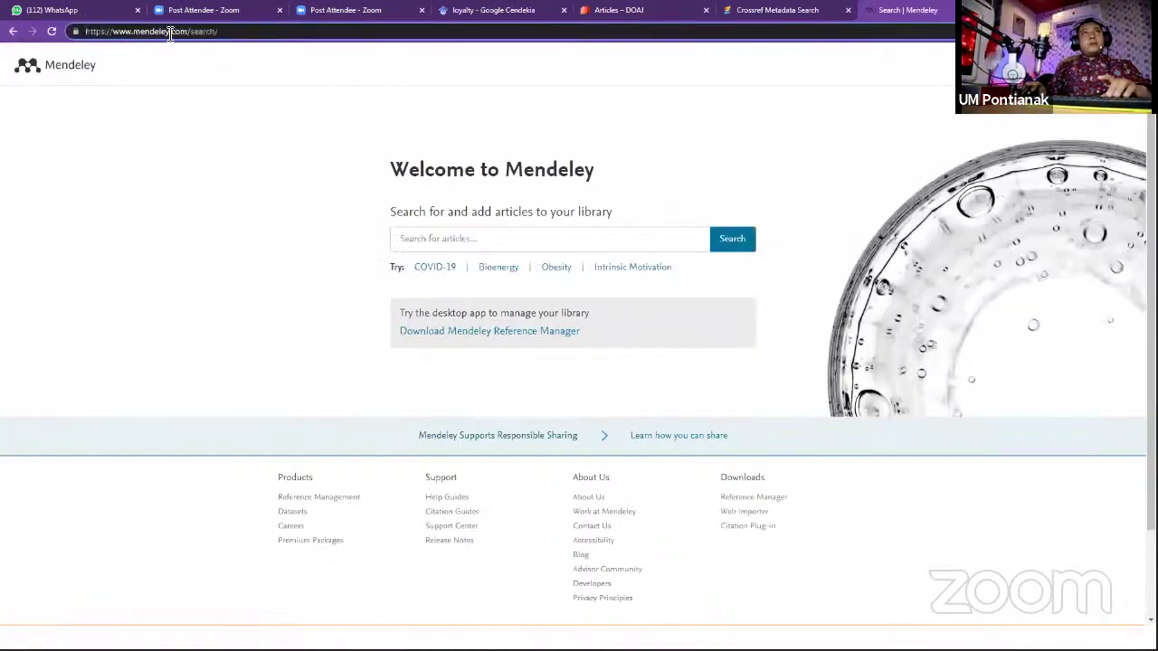
left_click_drag(172, 34, 228, 35)
type("d")
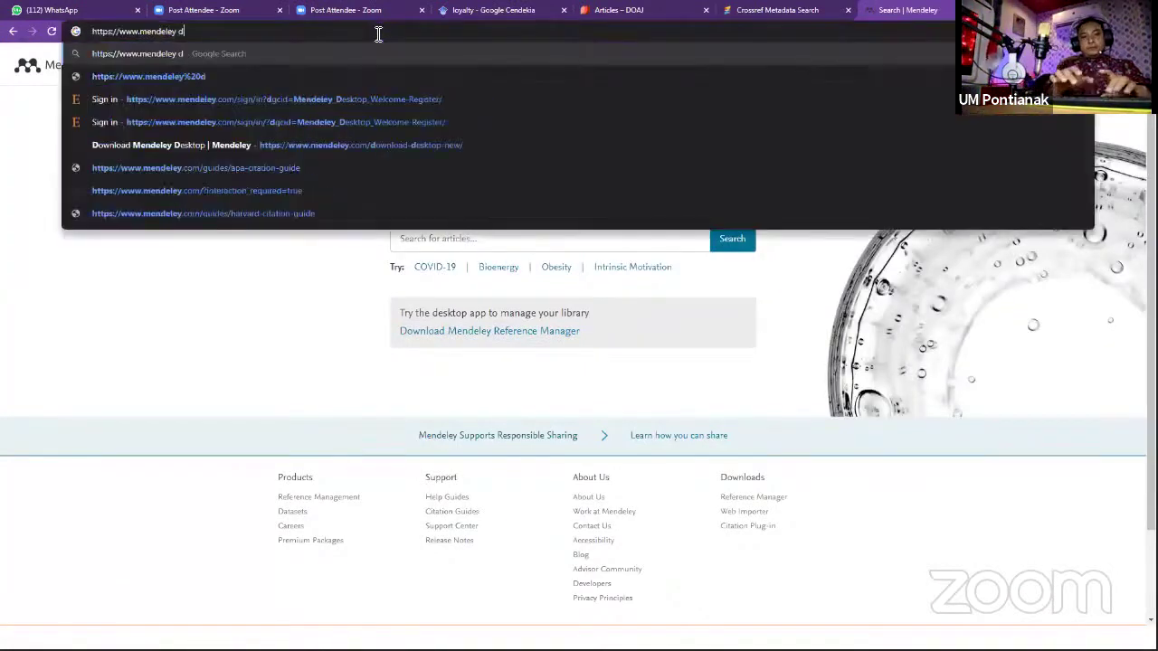
type("ekstop")
key("Return")
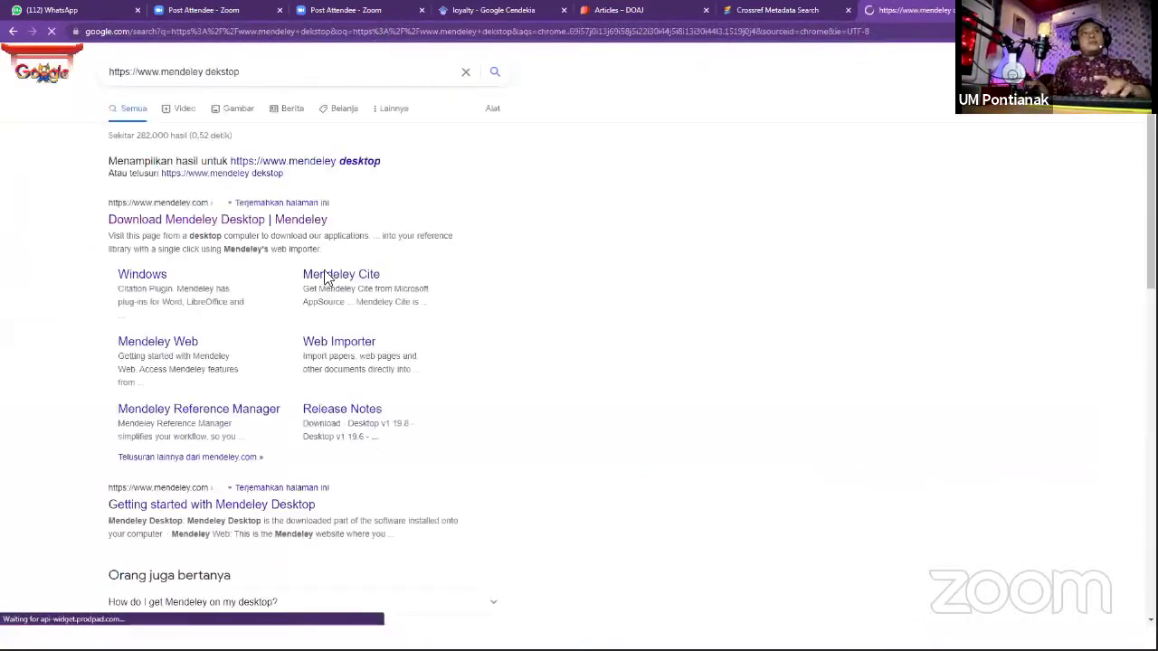
left_click(164, 231)
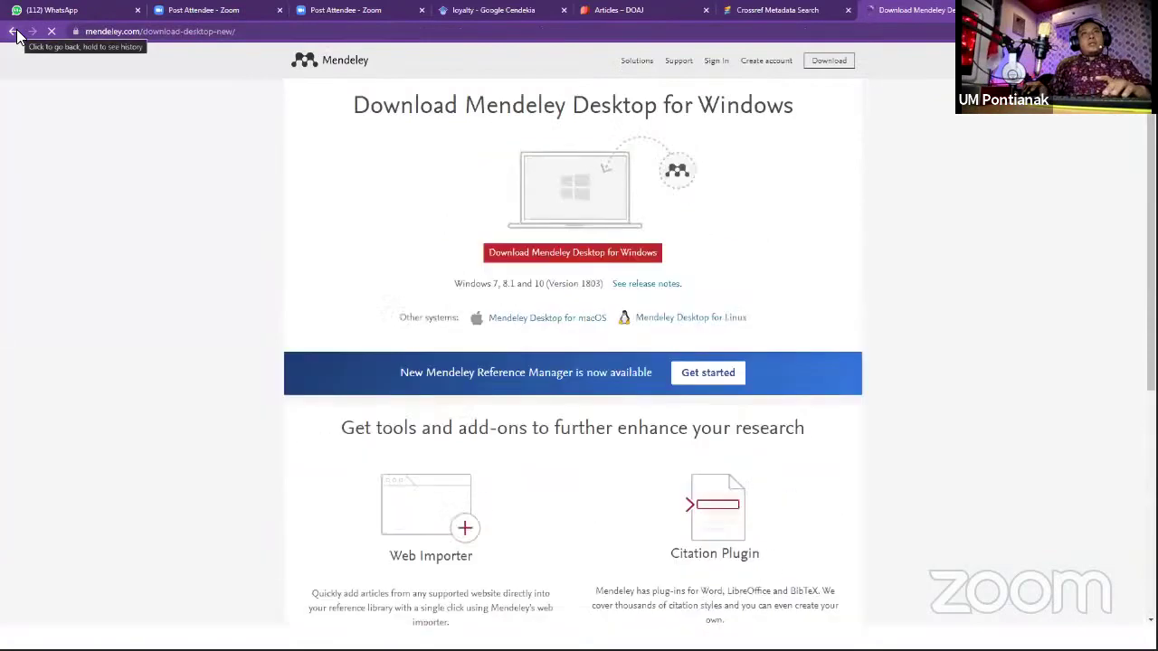
- Return to the Google results for Mendeley Desktop and open the Web Importer page
right_click(16, 35)
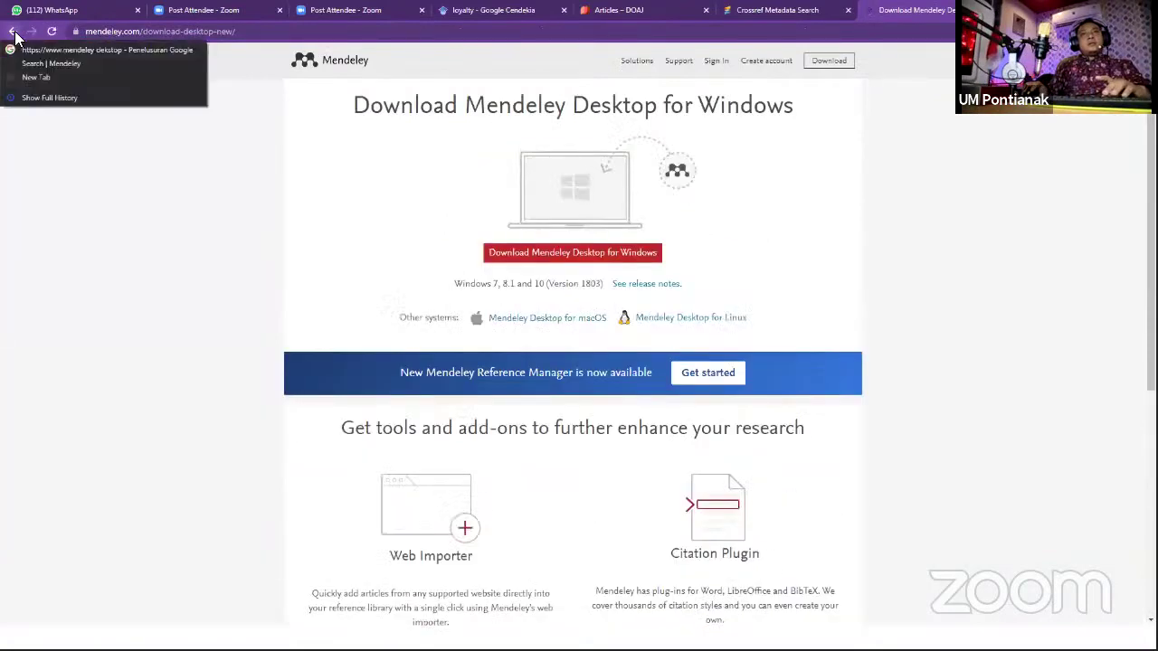
left_click(36, 50)
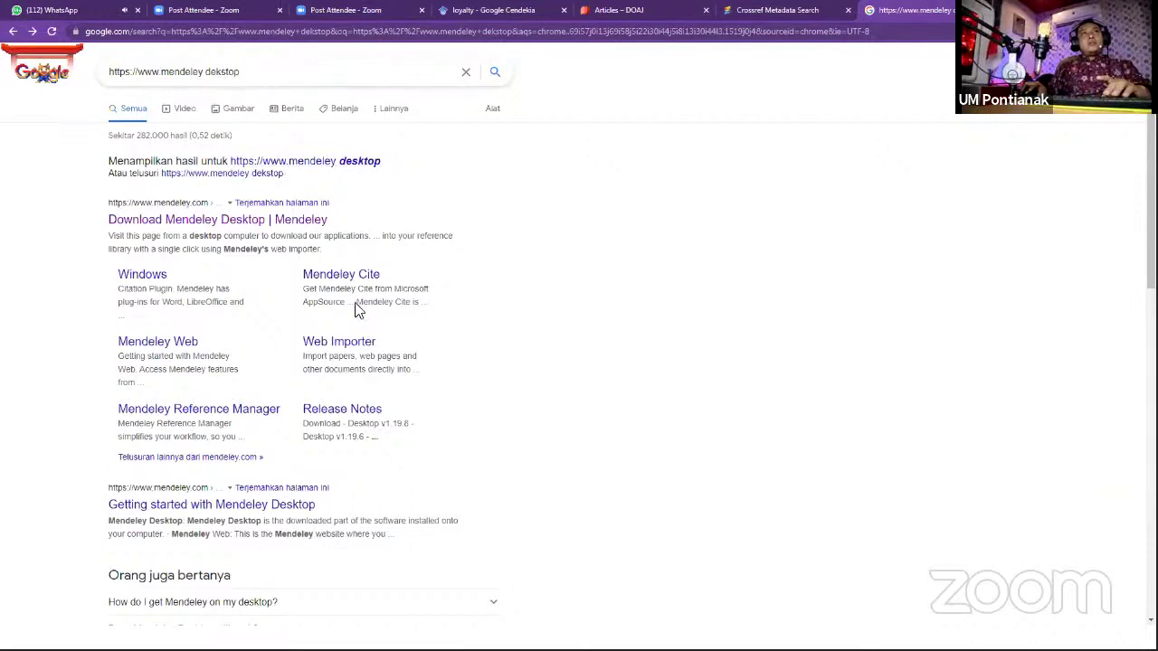
left_click(342, 342)
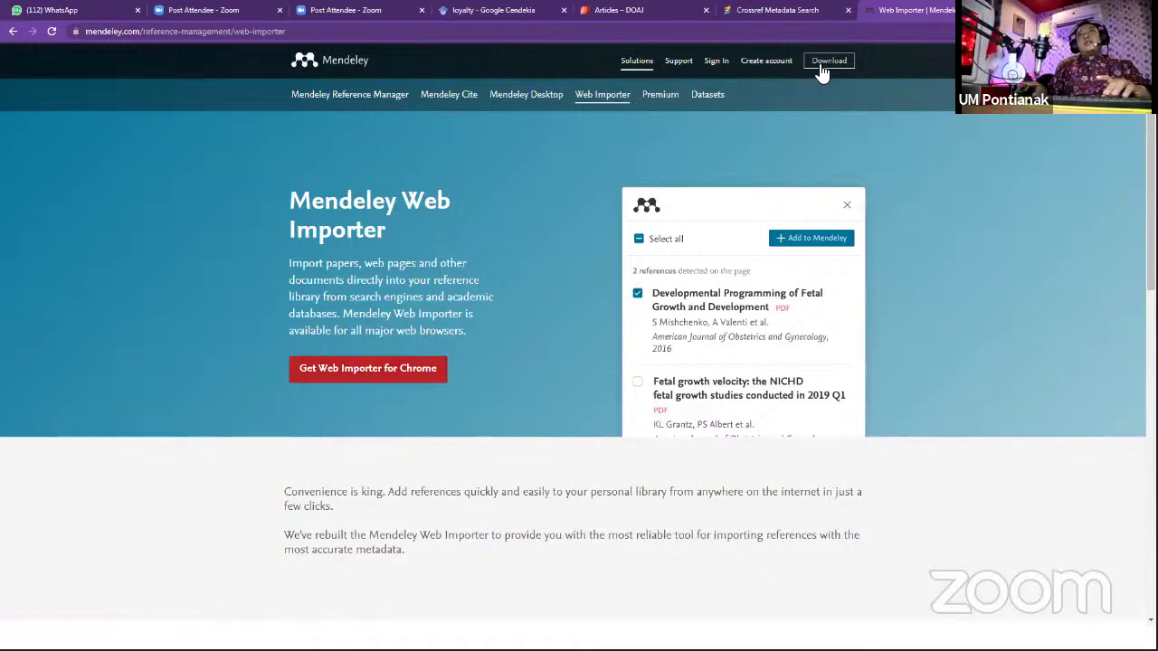
- Close the Mendeley page and return to the Crossref results for "customer engangement"
key("ctrl+w")
left_click(451, 11)
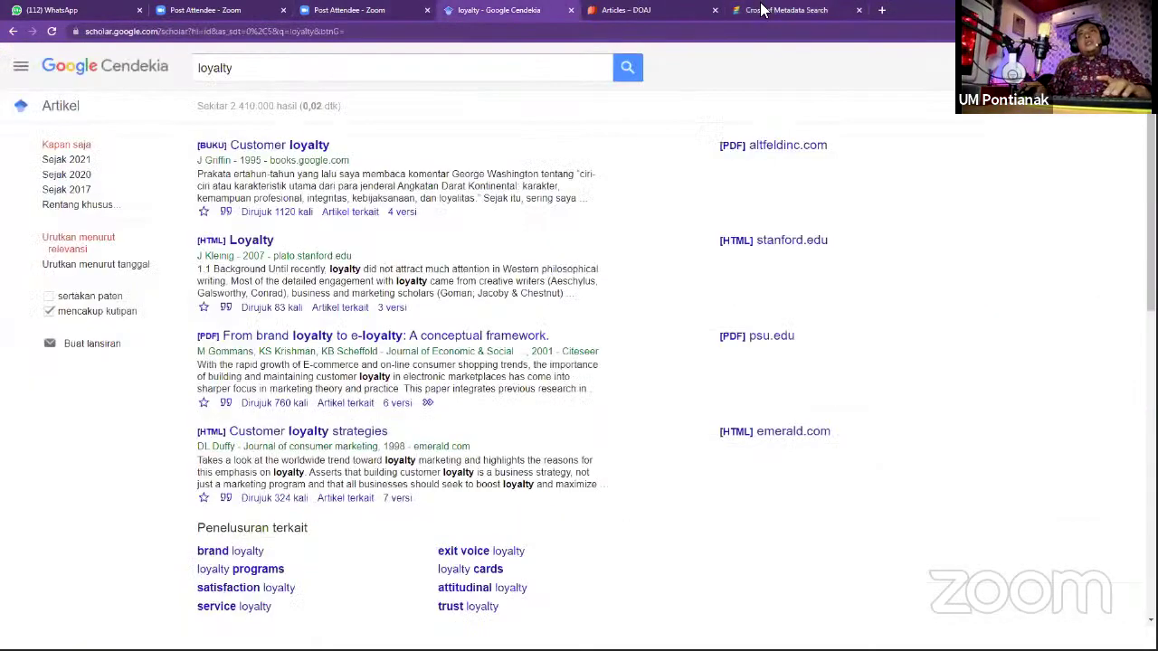
key("ctrl+Tab")
key("ctrl+Tab")
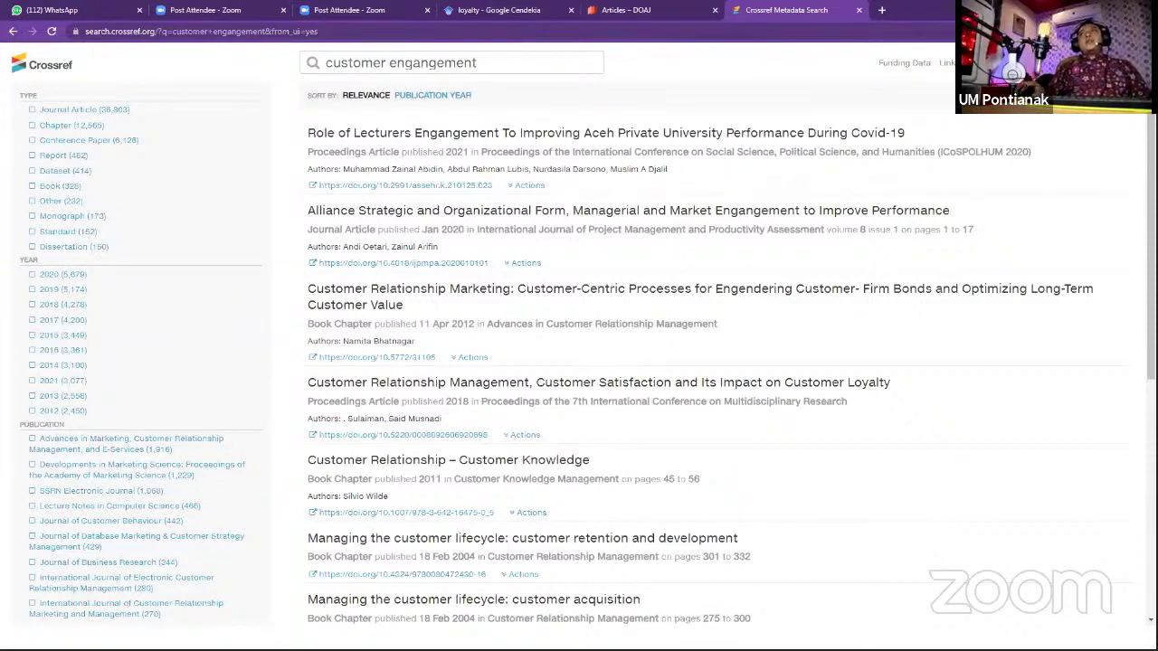
- Run the Mendeley Web Importer extension on the Crossref results and look through the references it detects
left_click(1103, 32)
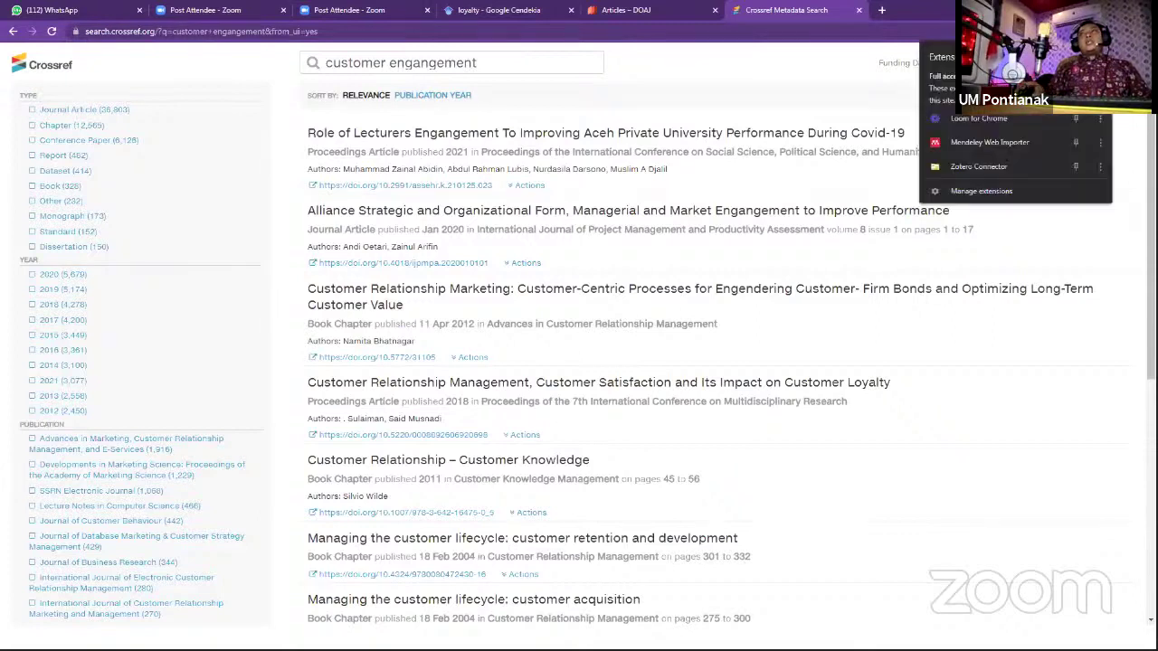
left_click(984, 142)
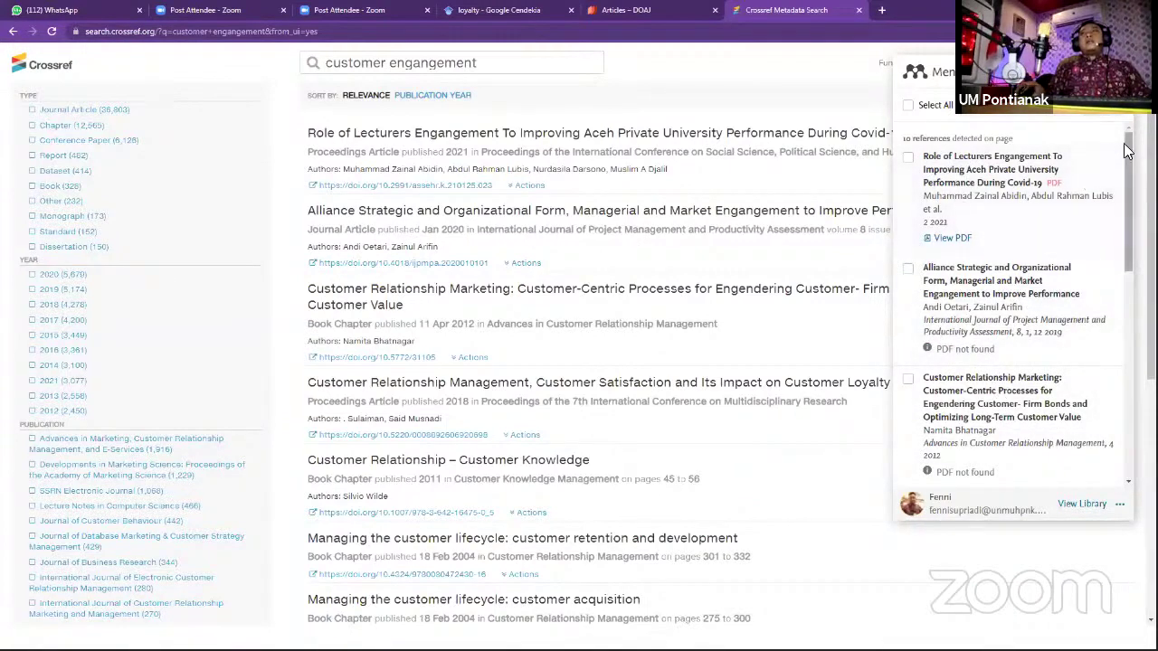
scroll(1127, 151, "down", 8)
scroll(1126, 151, "up", 8)
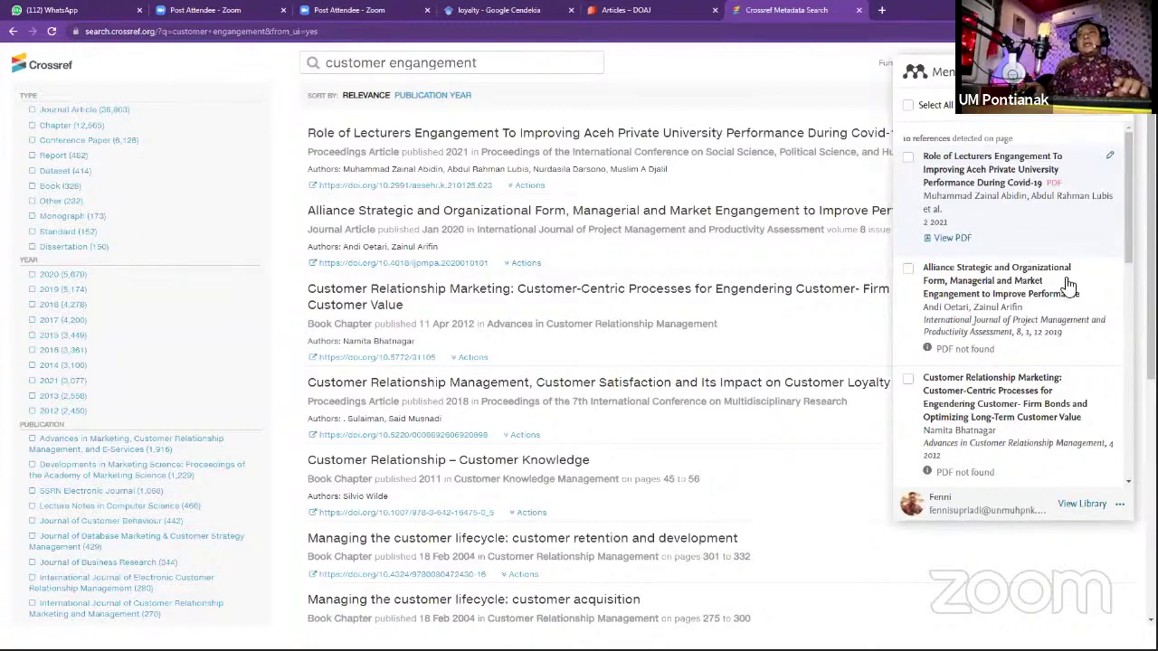
scroll(1036, 317, "down", 3)
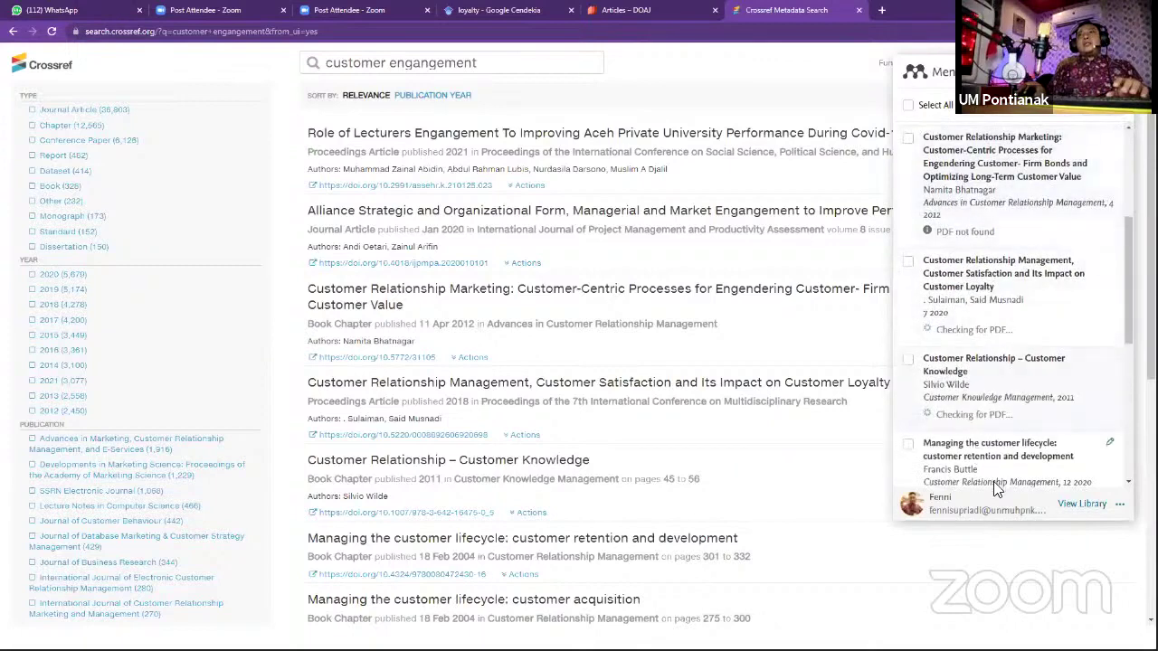
scroll(977, 371, "up", 5)
- Select the "Role of Lecturers Engangement" and "Alliance Strategic and Organizational Form" references and add them to Mendeley's Topik 1 collection
left_click(909, 157)
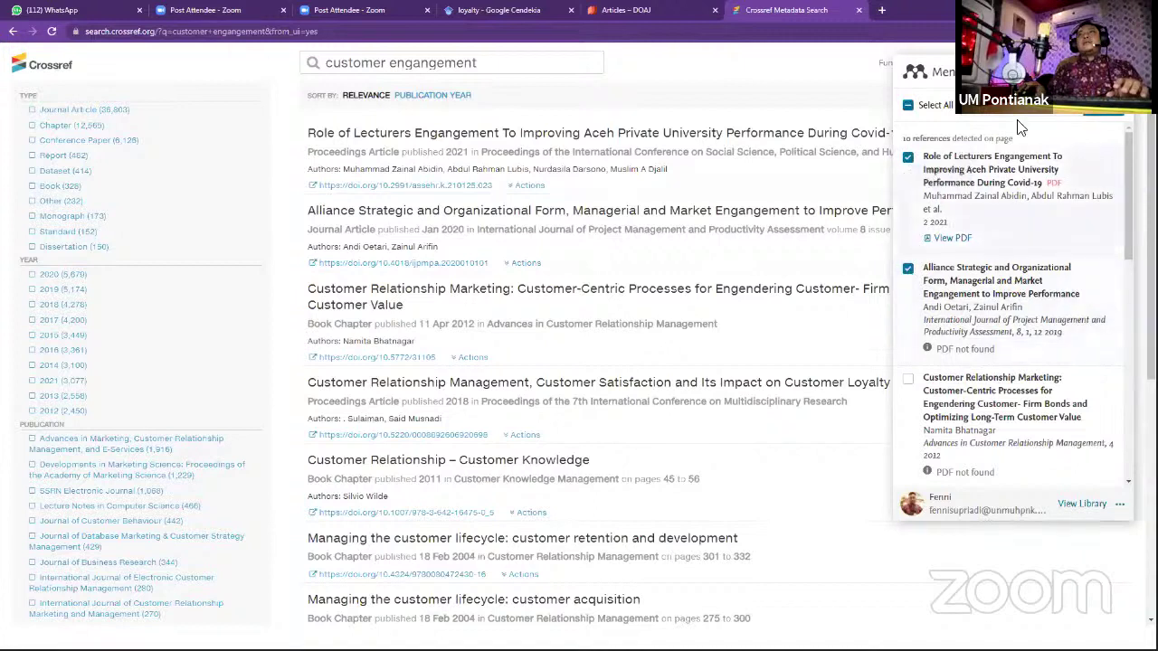
left_click(1073, 113)
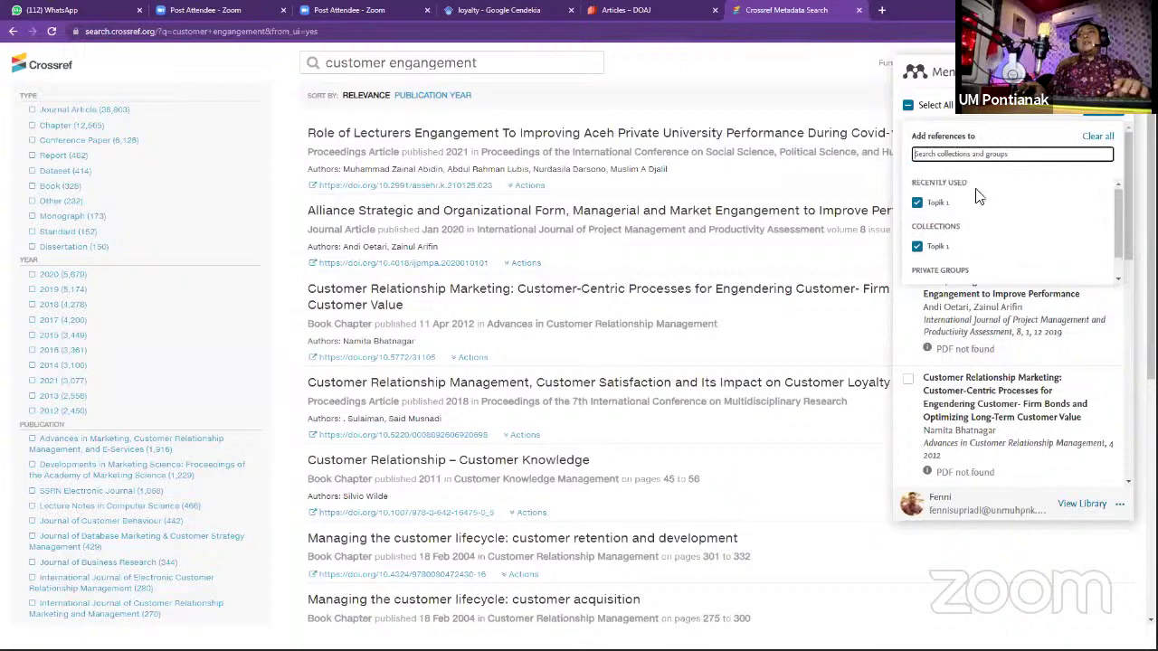
left_click(1023, 118)
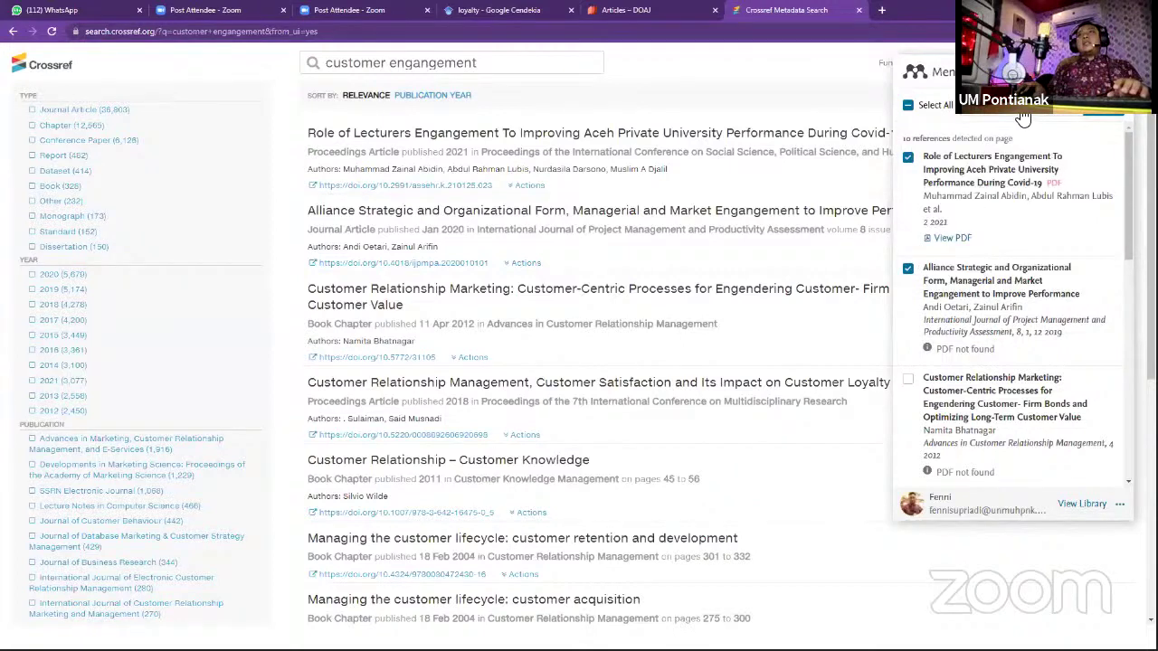
left_click(1047, 118)
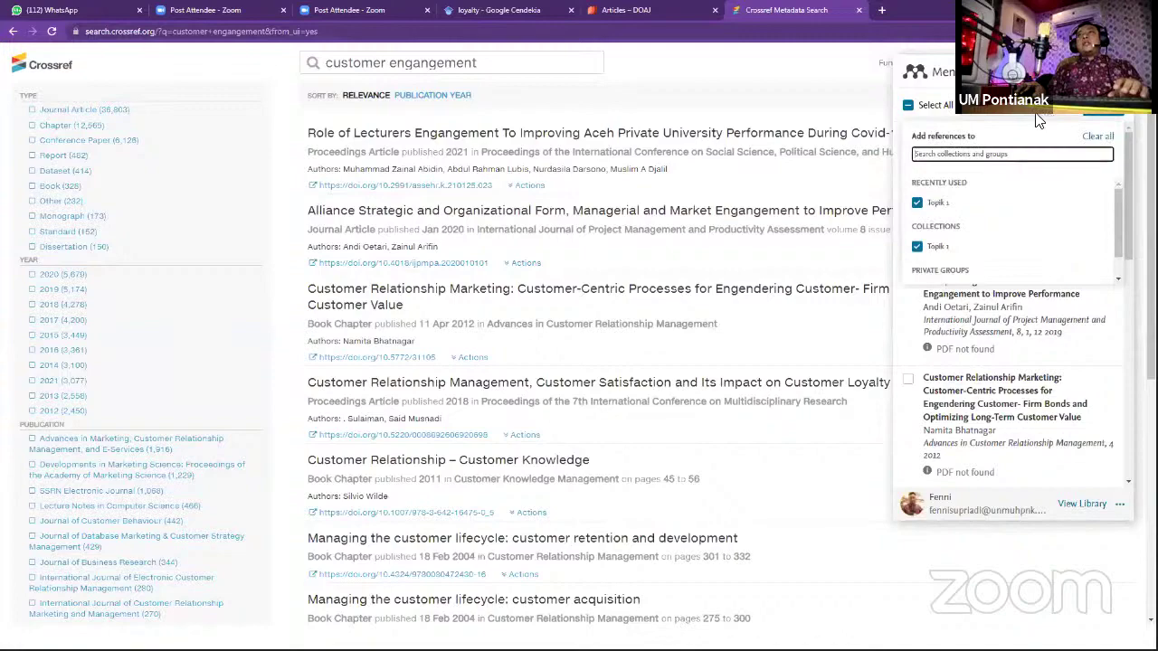
scroll(987, 182, "down", 3)
scroll(992, 119, "up", 3)
left_click(1050, 119)
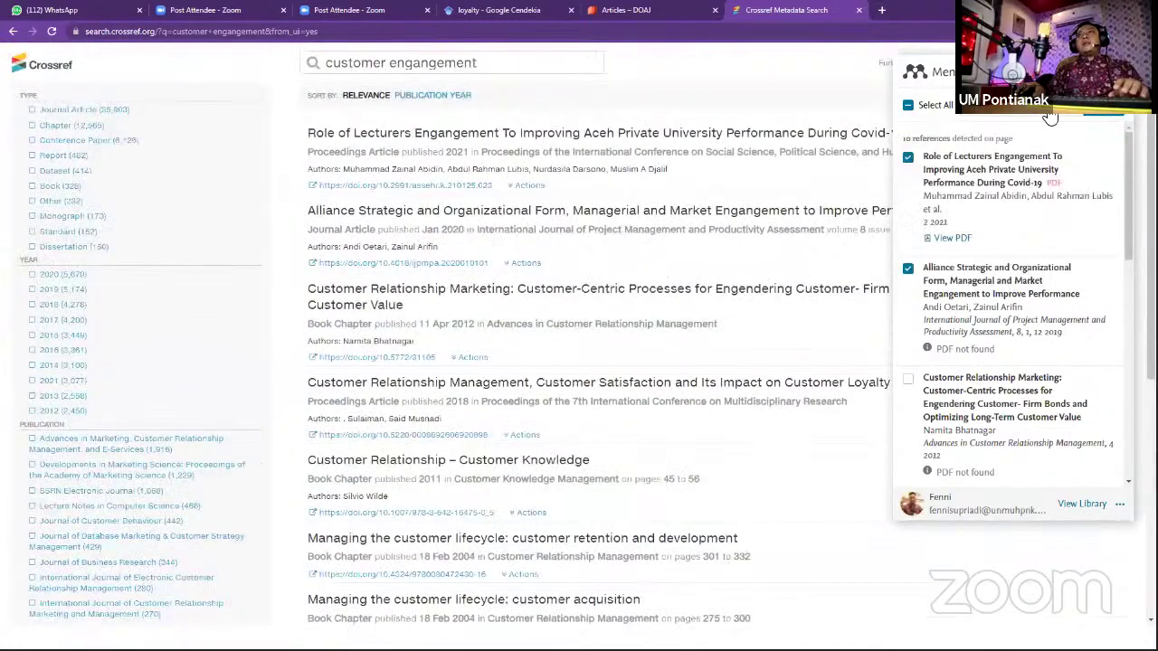
left_click(1104, 116)
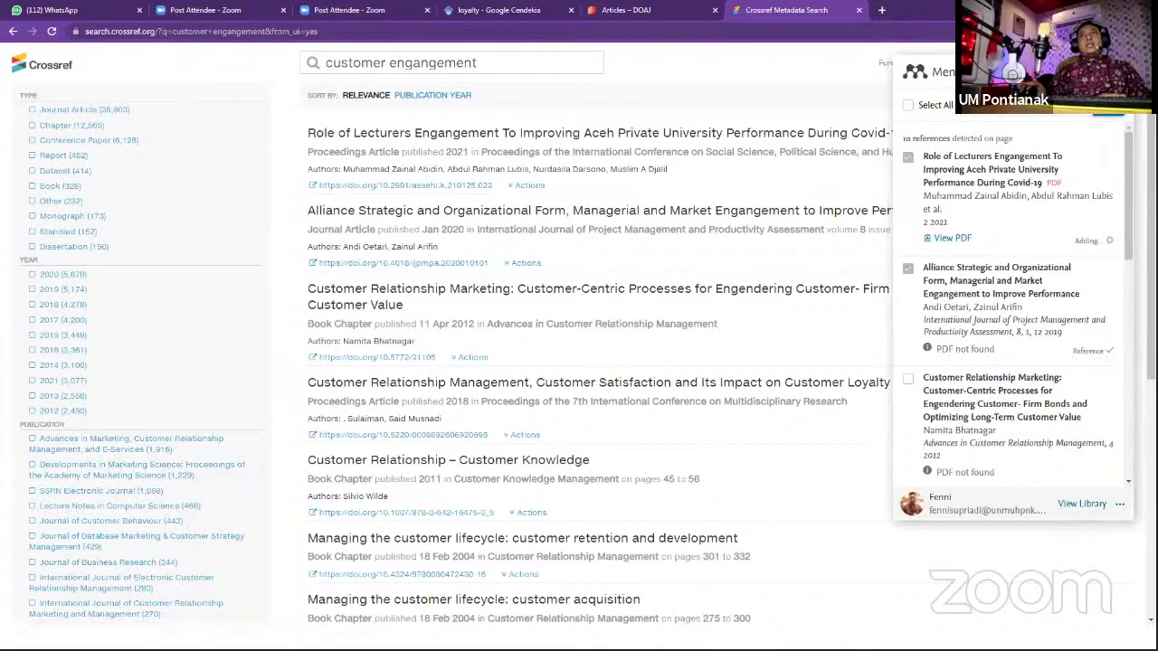
- Switch to Mendeley Desktop, check the references in the Topik 1 folder, and display the Recently Added documents
left_click(527, 638)
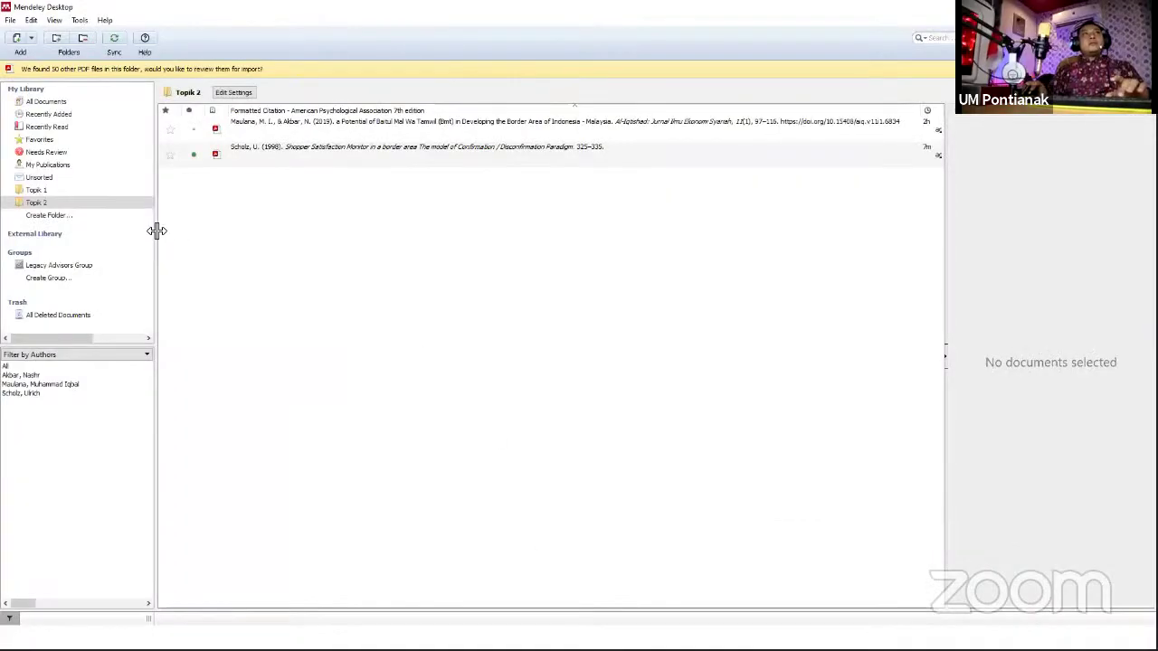
left_click(48, 189)
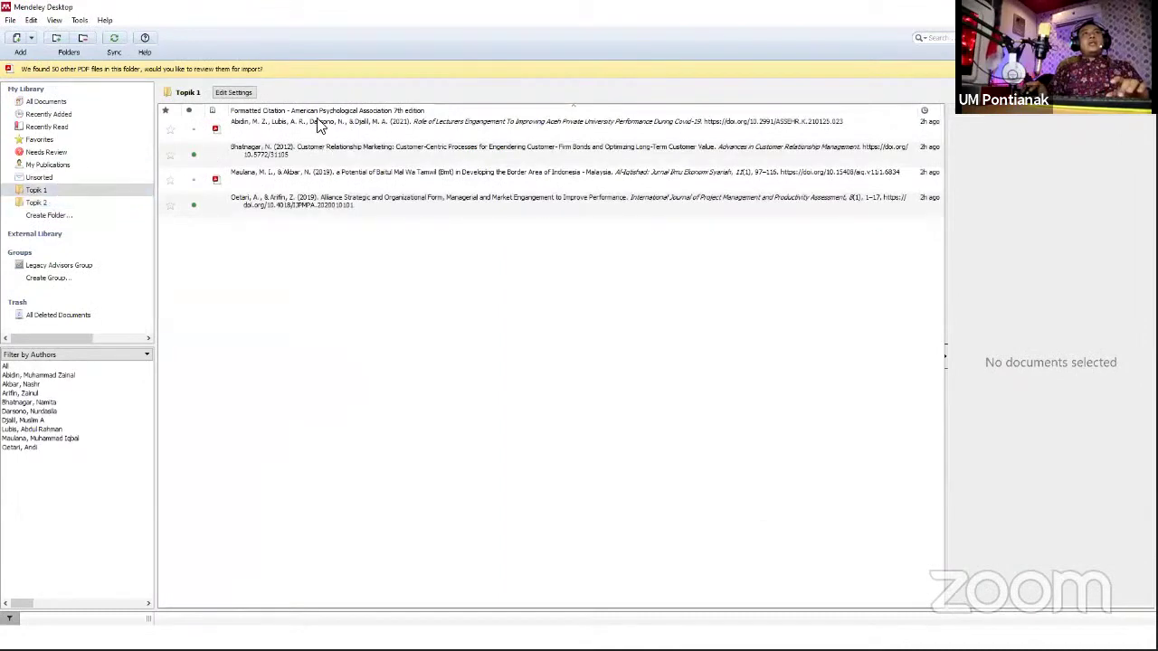
left_click(318, 125)
left_click(316, 170)
left_click(315, 121)
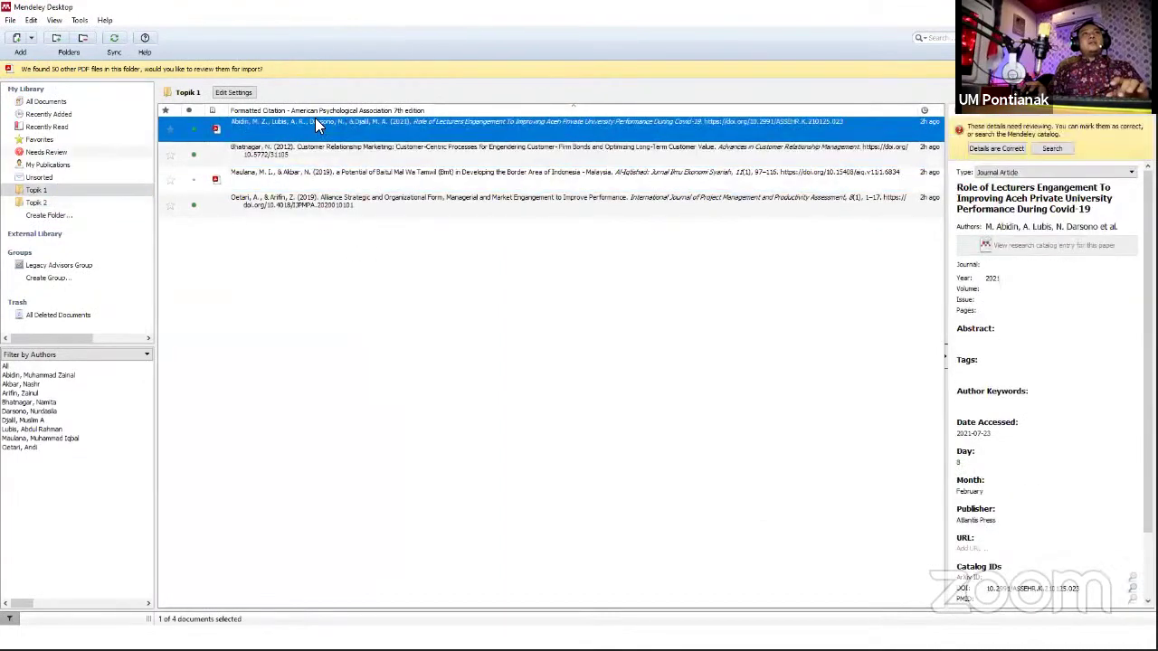
left_click(49, 128)
left_click(51, 114)
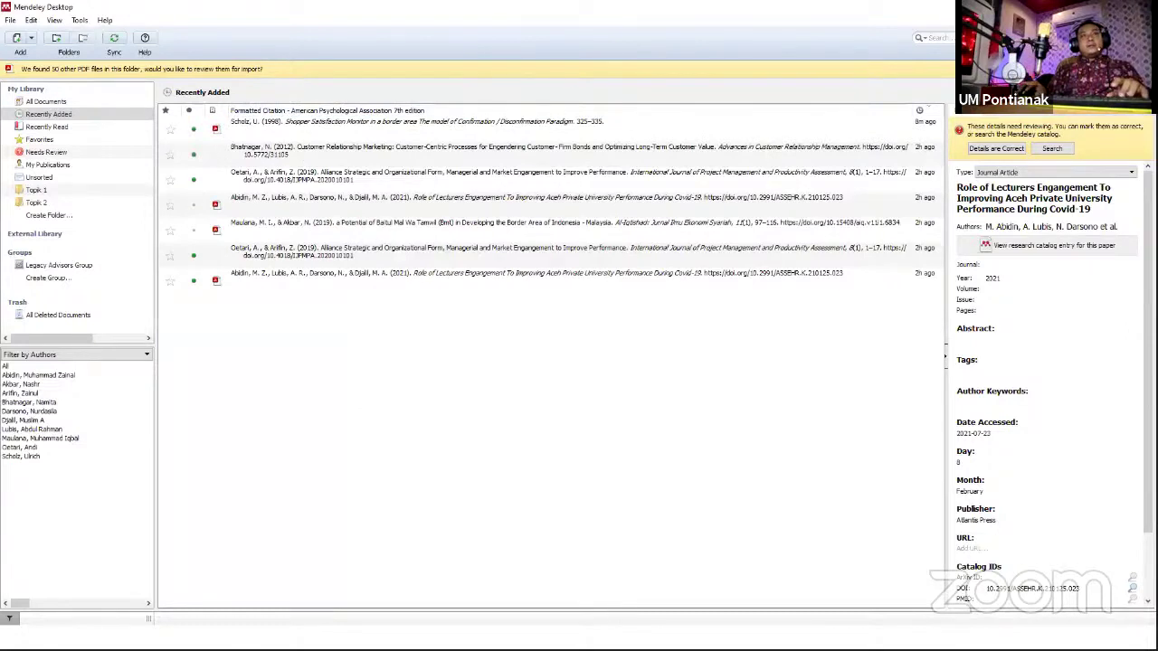
key("super")
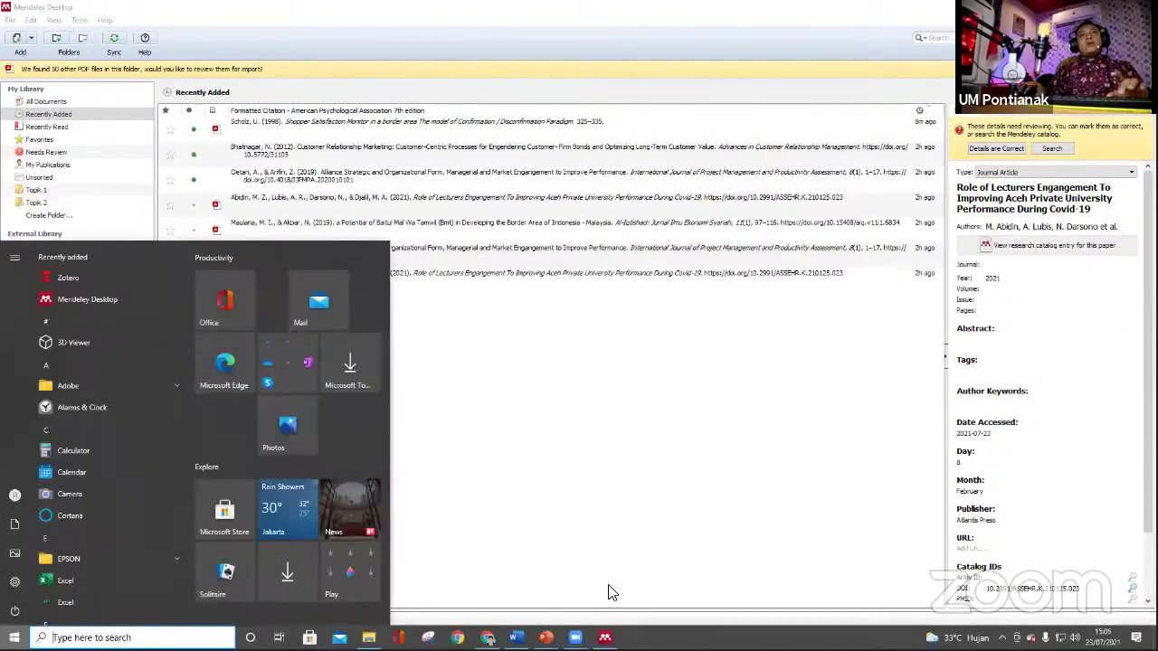
left_click(608, 583)
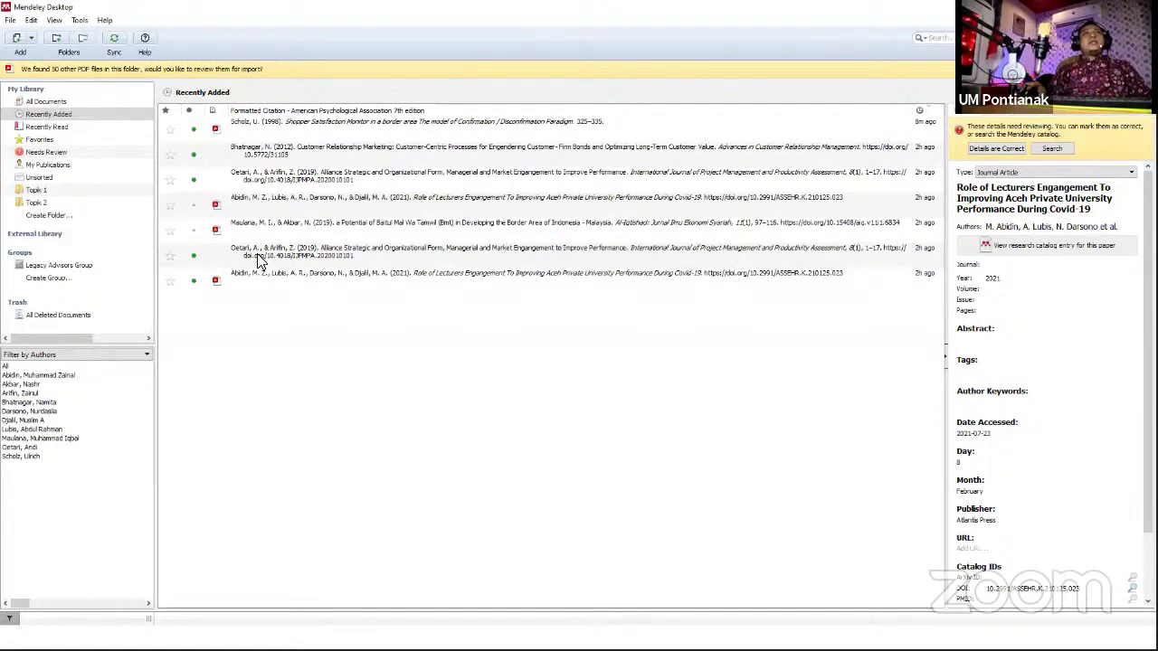
- Open the PDF of the last Recently Added entry, "Role of Lecturers Engangement", and examine its title, authors, affiliation and abstract
left_click(218, 283)
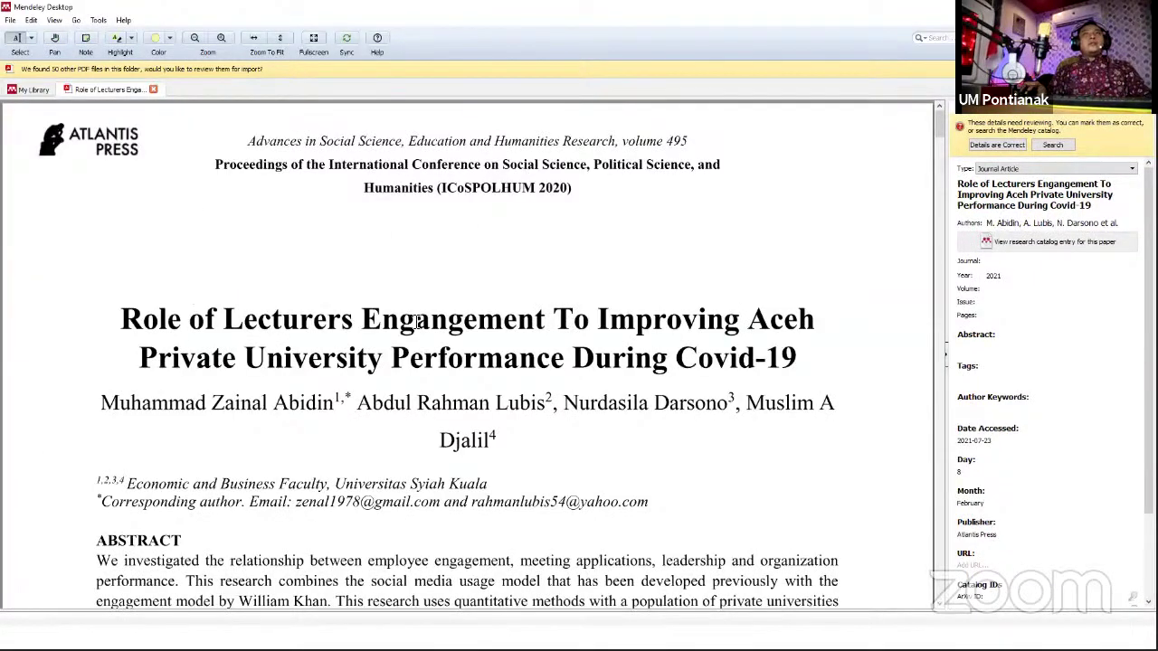
scroll(402, 377, "down", 1)
scroll(402, 376, "up", 1)
scroll(429, 357, "down", 6)
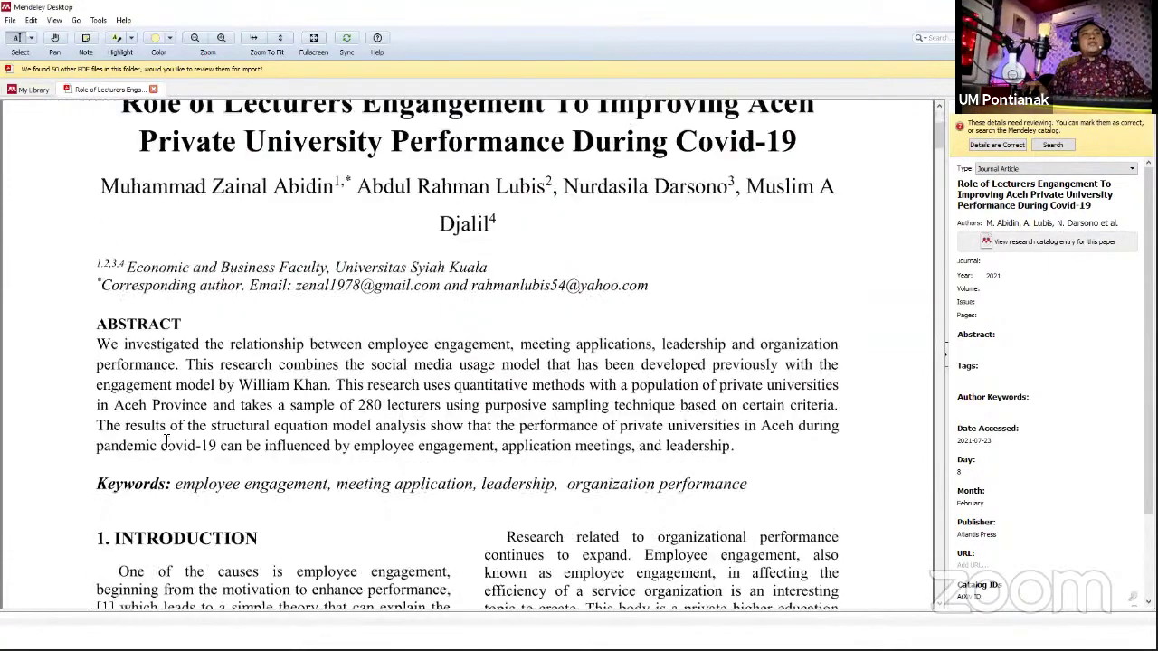
scroll(216, 474, "up", 3)
left_click_drag(122, 210, 752, 252)
mouse_move(95, 295)
left_mouse_down()
mouse_move(418, 297)
mouse_move(88, 295)
left_mouse_up()
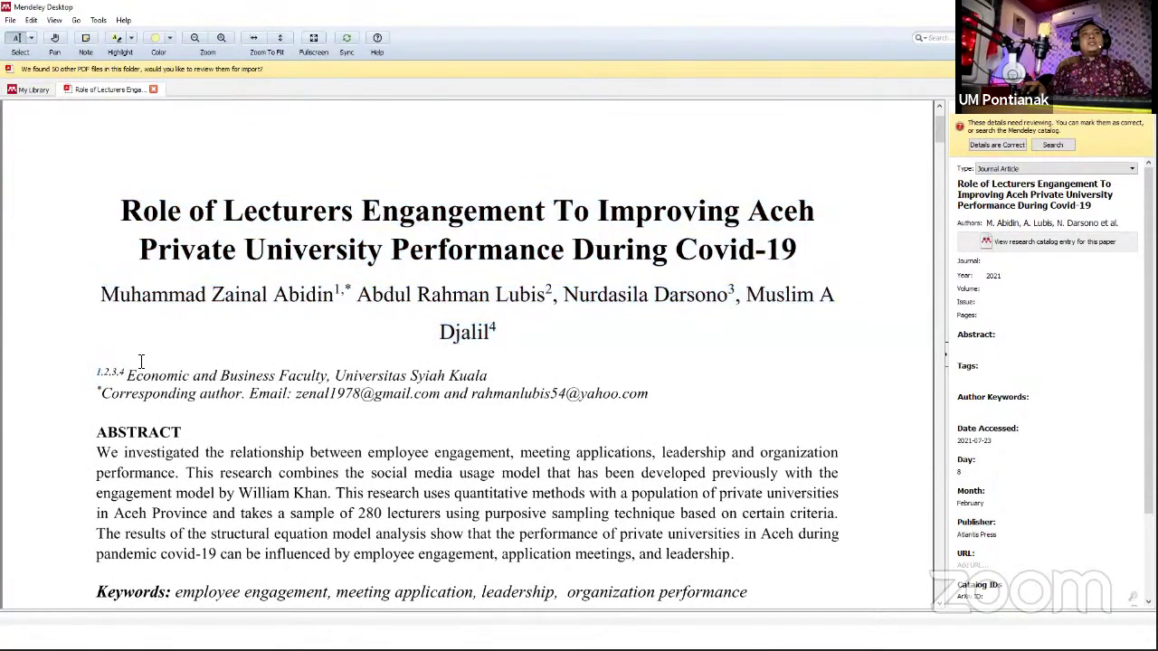
left_click_drag(99, 375, 638, 395)
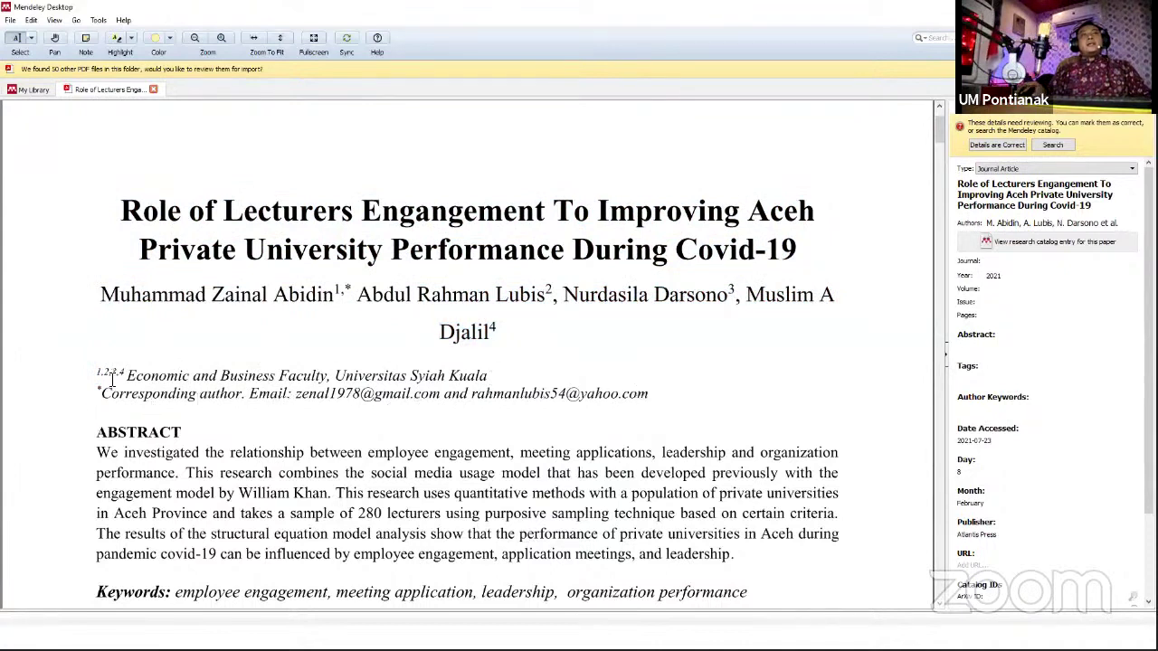
- Examine the References section near the end of the lecturers' engagement paper, highlight its heading, and close the PDF
scroll(63, 342, "down", 1)
scroll(140, 380, "down", 1)
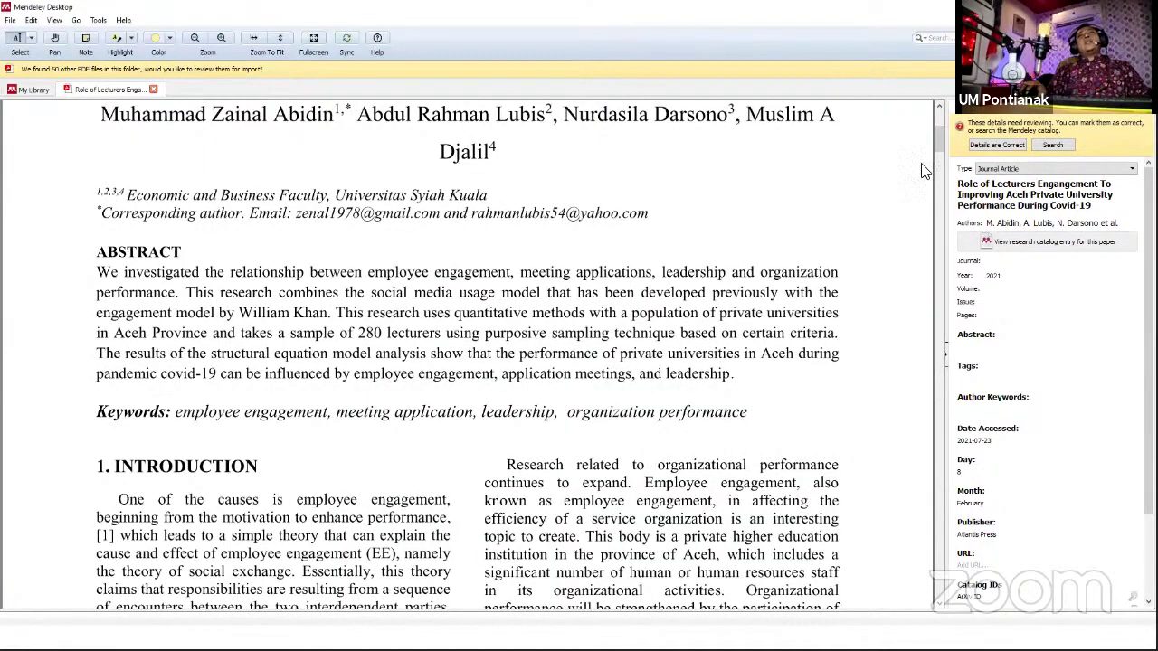
left_click_drag(941, 136, 941, 407)
left_click_drag(958, 565, 944, 455)
scroll(944, 461, "up", 10)
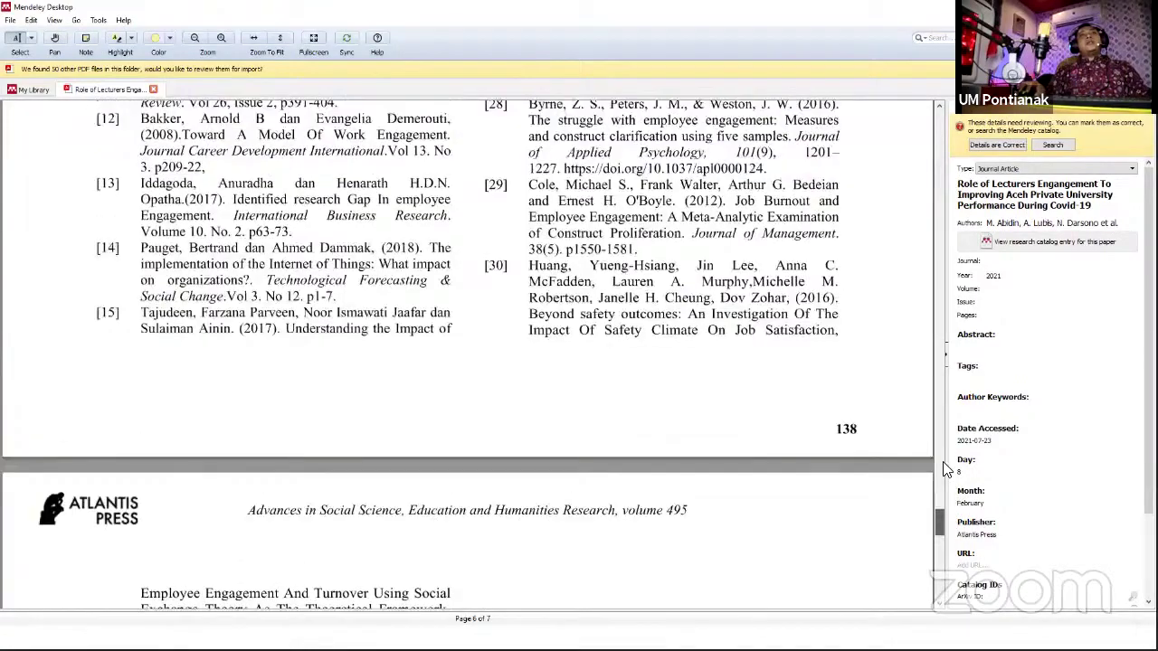
scroll(164, 373, "up", 10)
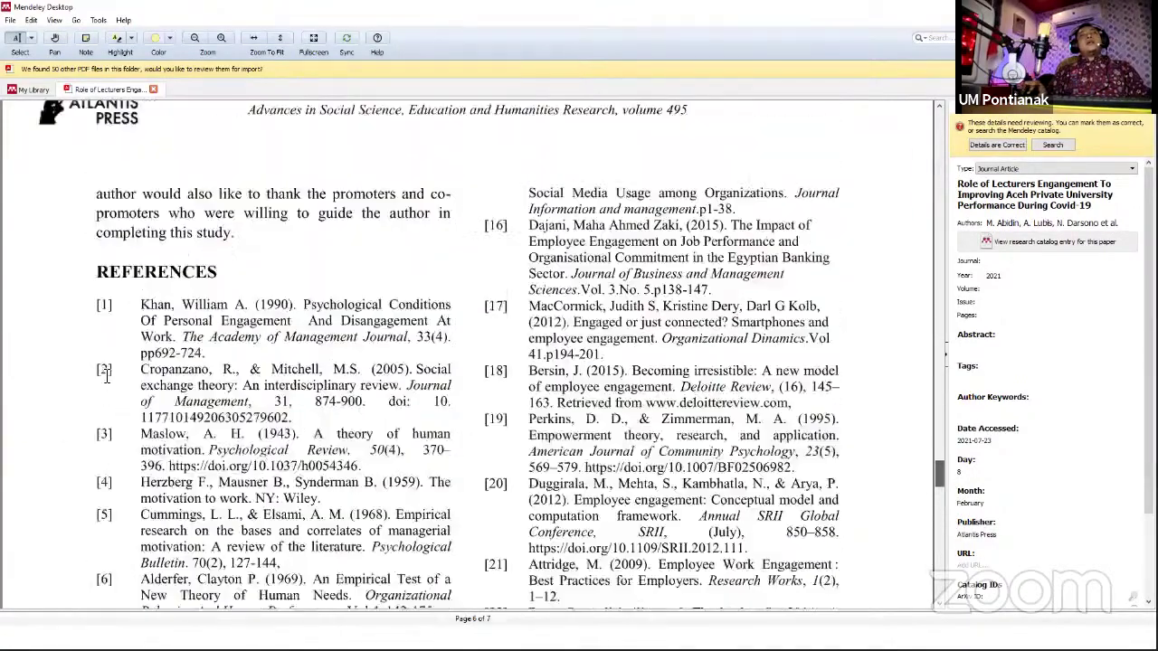
left_click_drag(940, 465, 940, 469)
double_click(164, 375)
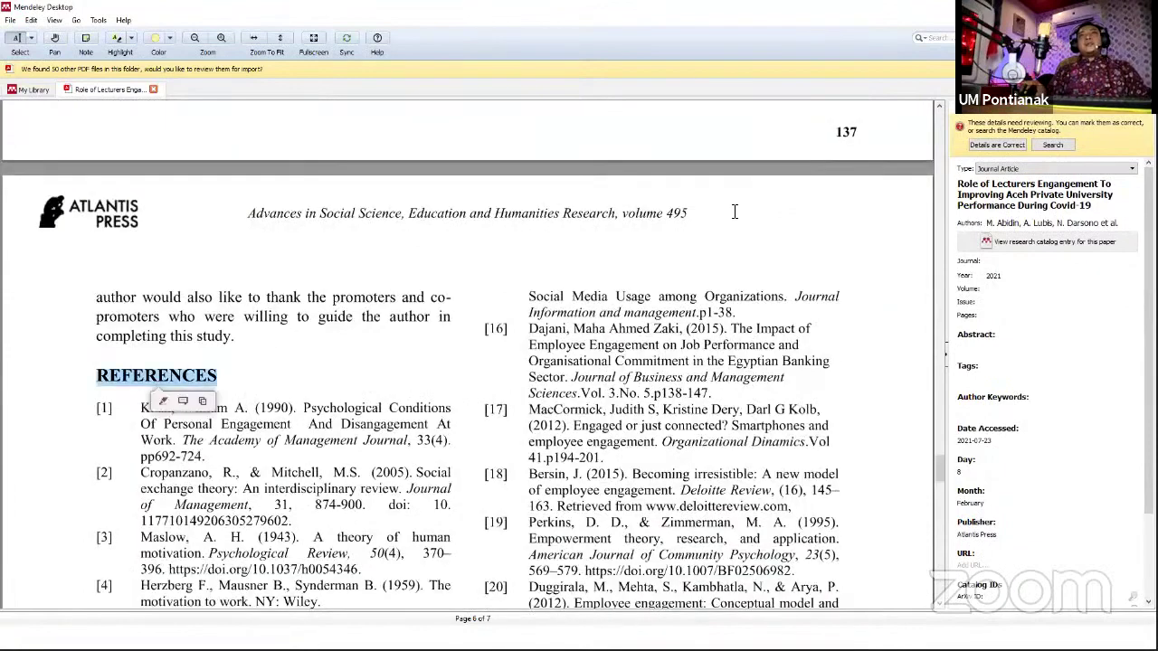
left_click(154, 90)
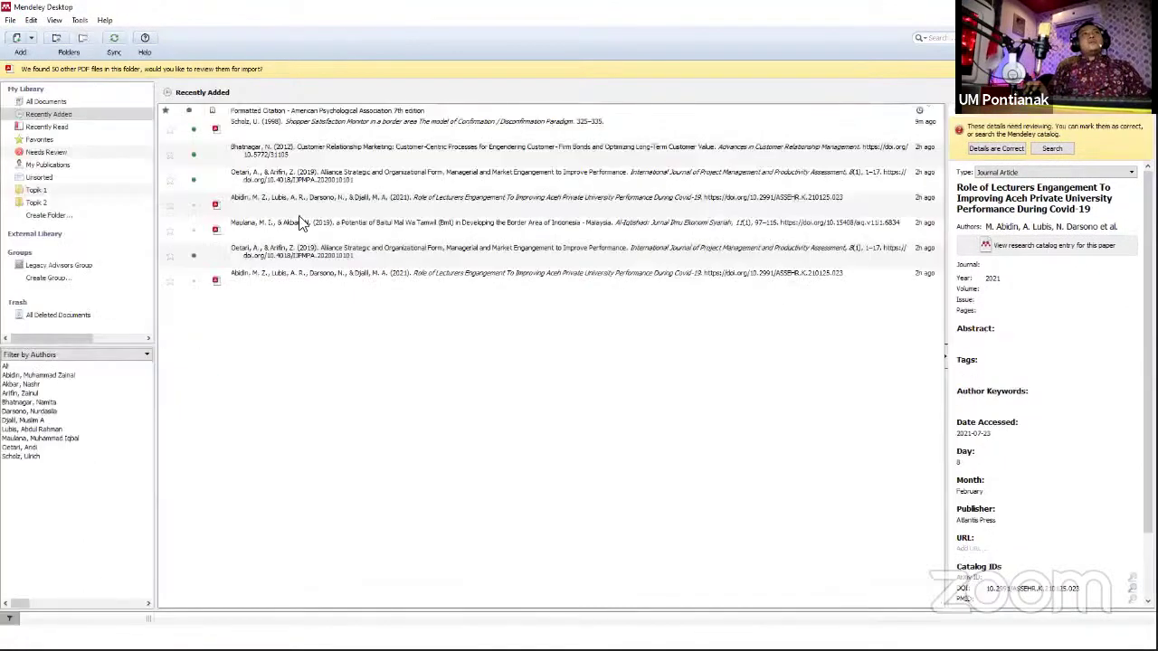
- Examine the title, authors and abstract fields of the last Recently Added entry, "Role of Lecturers Engangement", in the document details
left_click(313, 279)
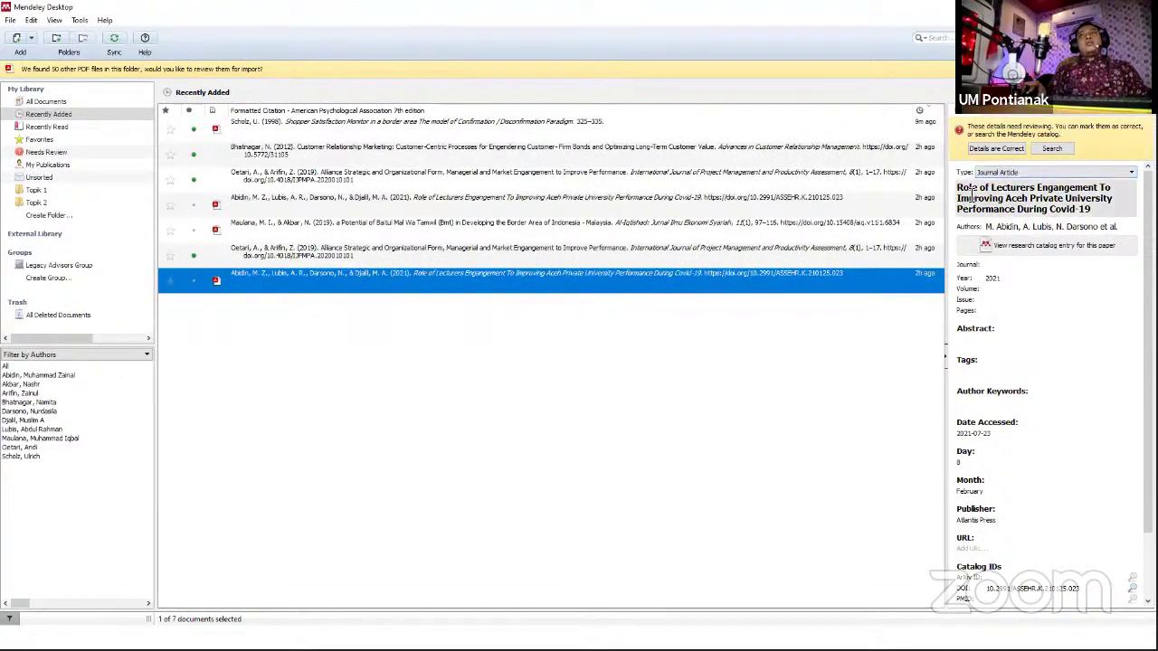
left_click(965, 193)
left_click_drag(960, 190, 1124, 215)
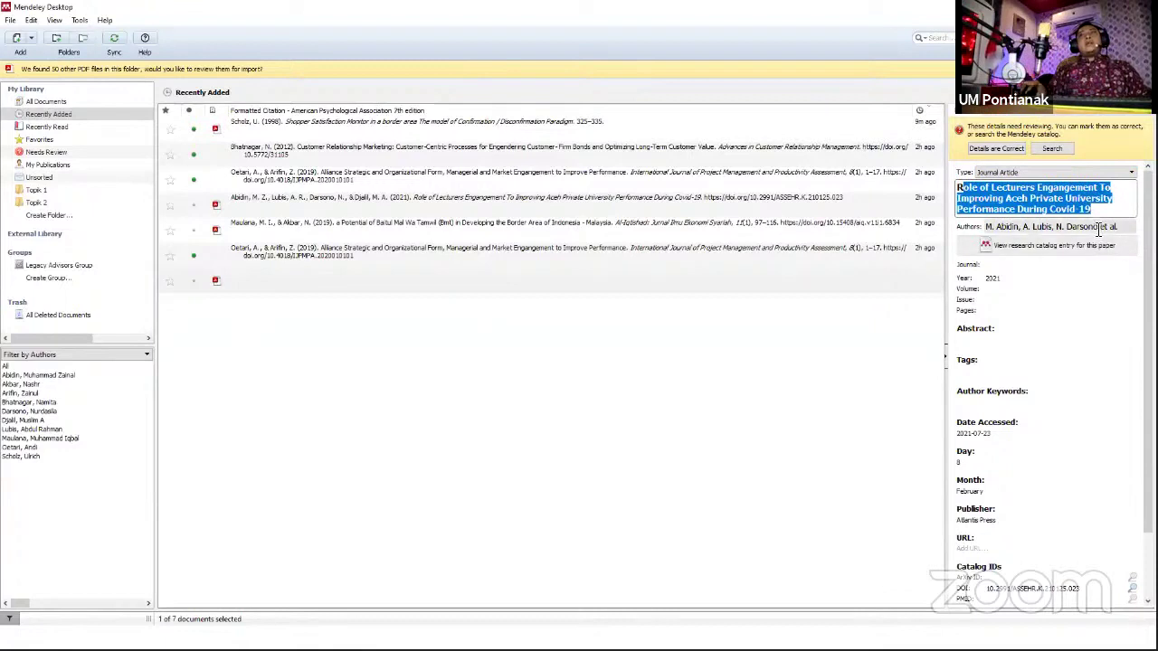
left_click(1099, 228)
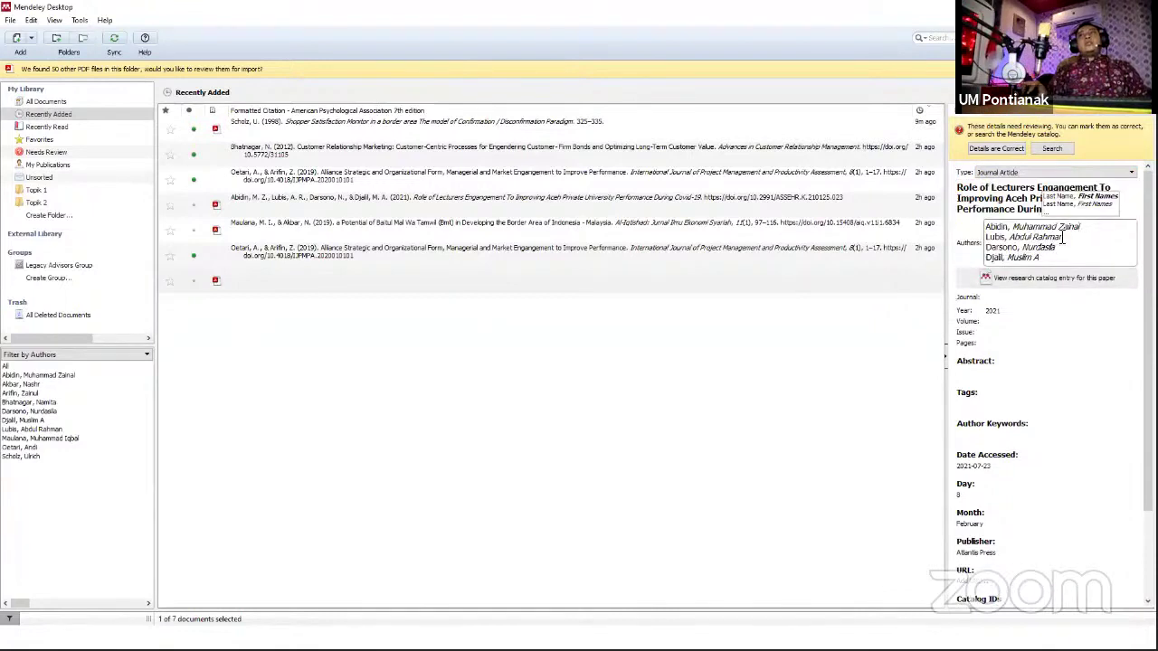
left_click(841, 350)
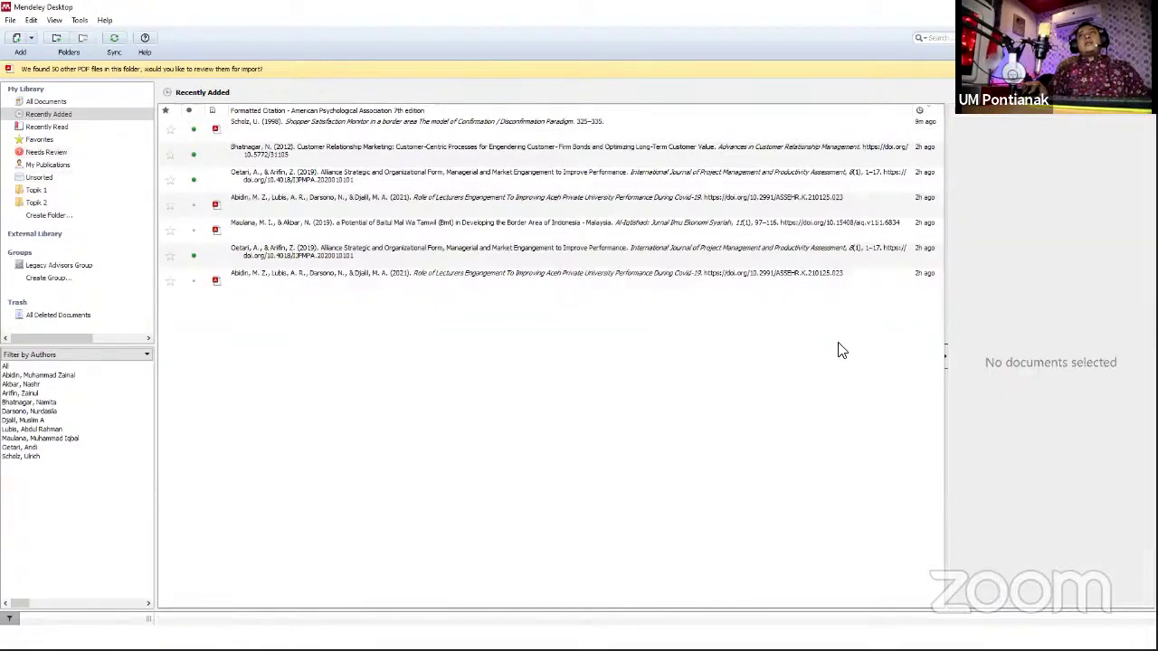
left_click(783, 284)
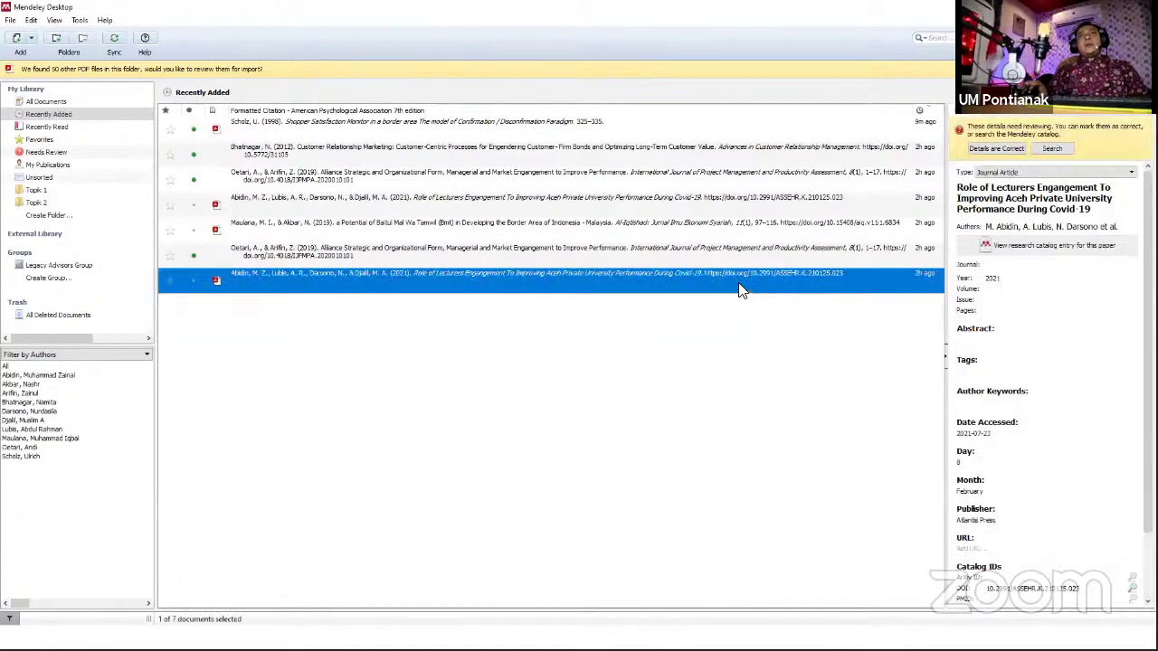
left_click(980, 342)
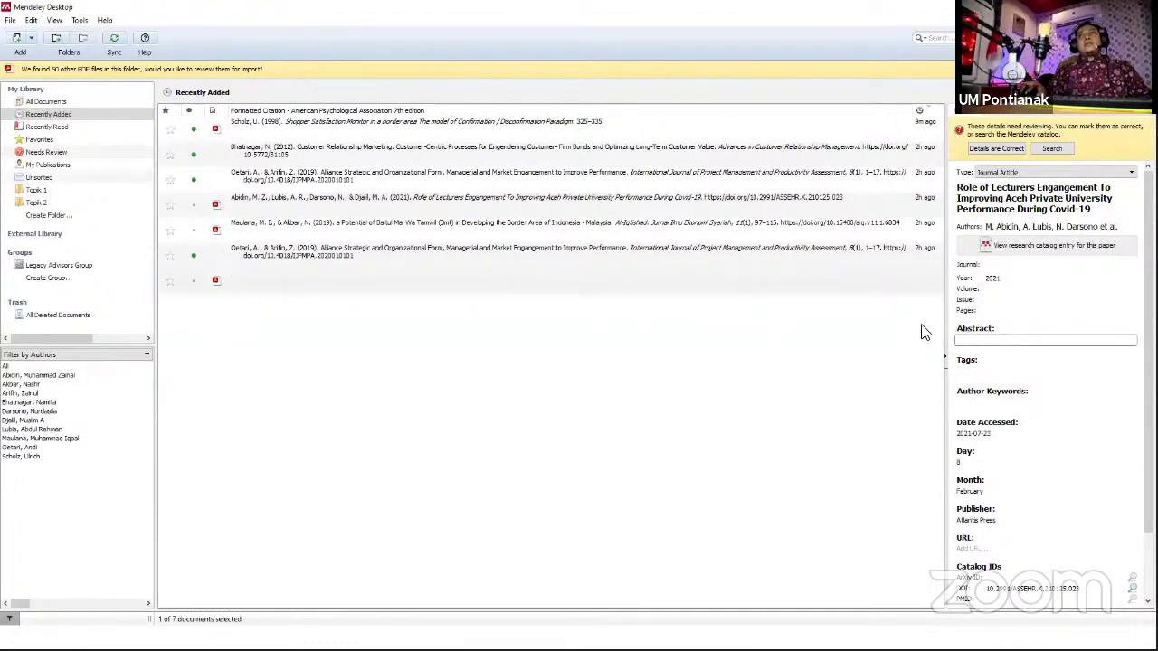
left_click(896, 342)
left_click(713, 282)
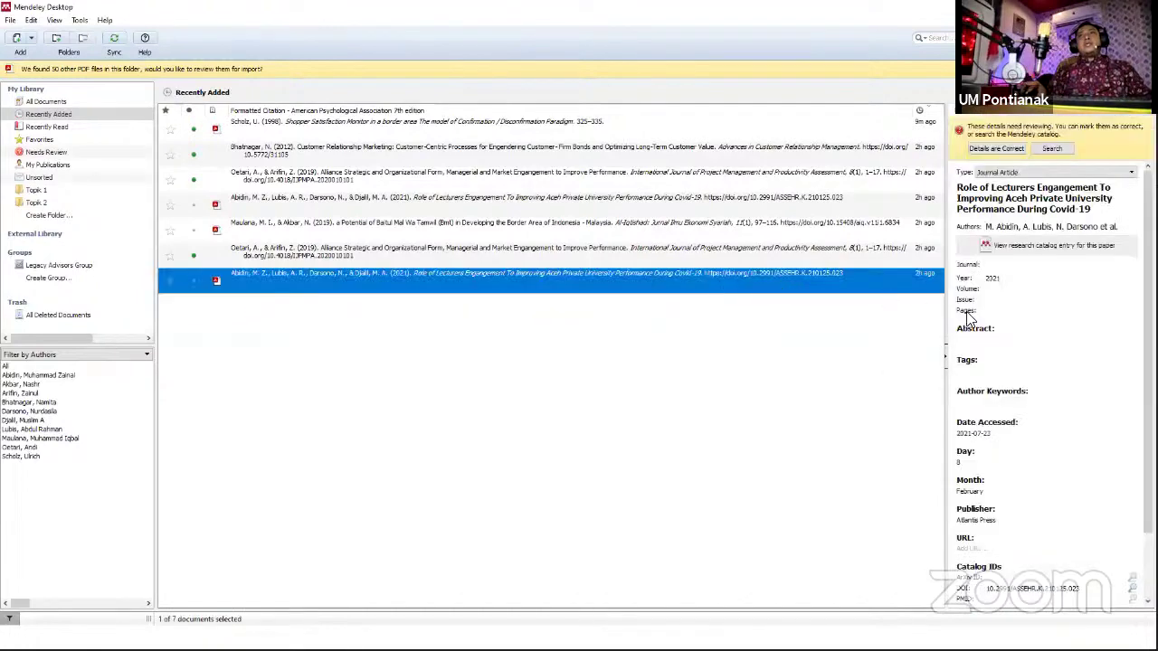
- Examine the journal, year, volume, issue, pages and remaining details of the "Alliance Strategic and Organizational Form" entry, and reselect the last Recently Added entry
left_click(841, 251)
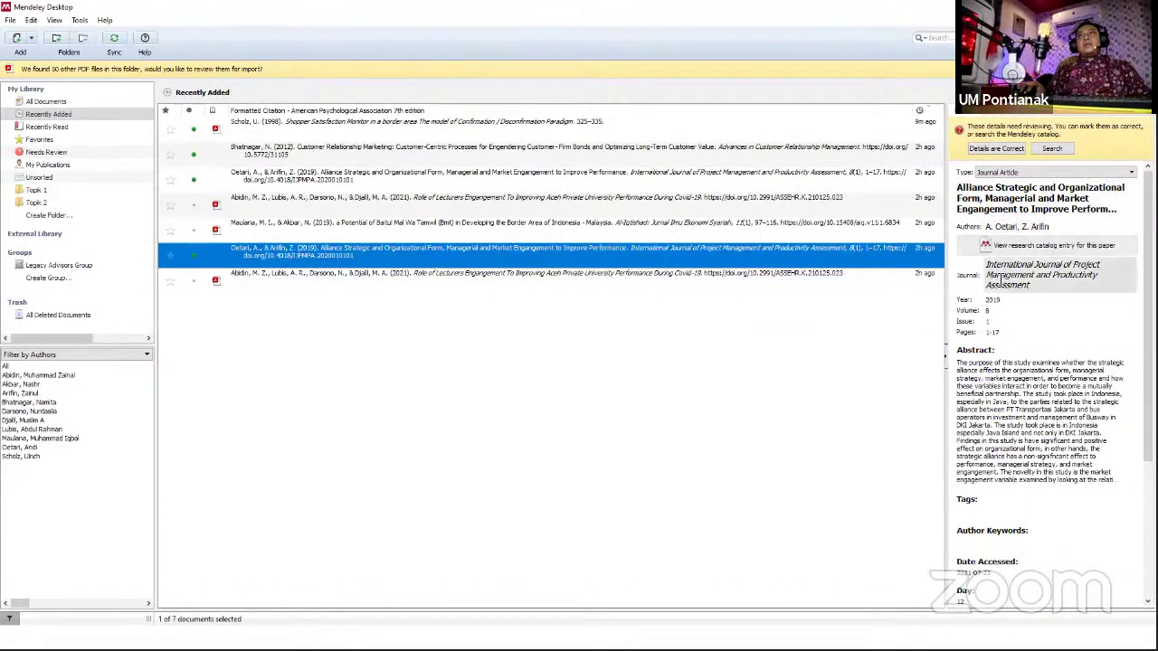
left_click_drag(995, 263, 1041, 286)
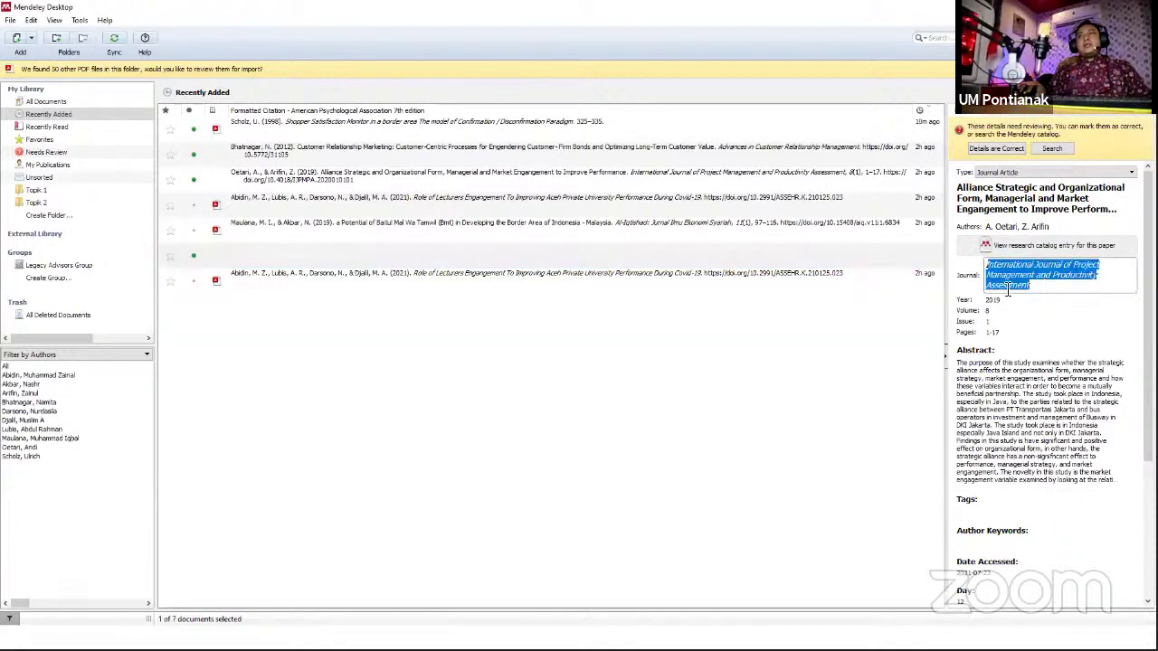
left_click(989, 301)
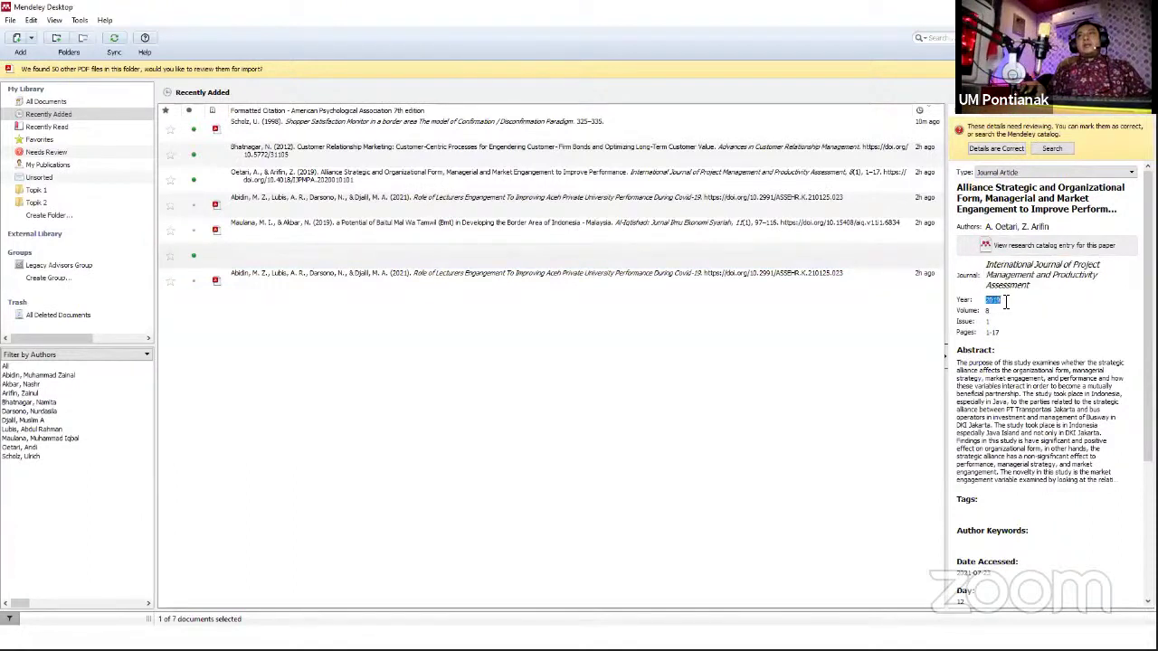
left_click(989, 311)
left_click(999, 324)
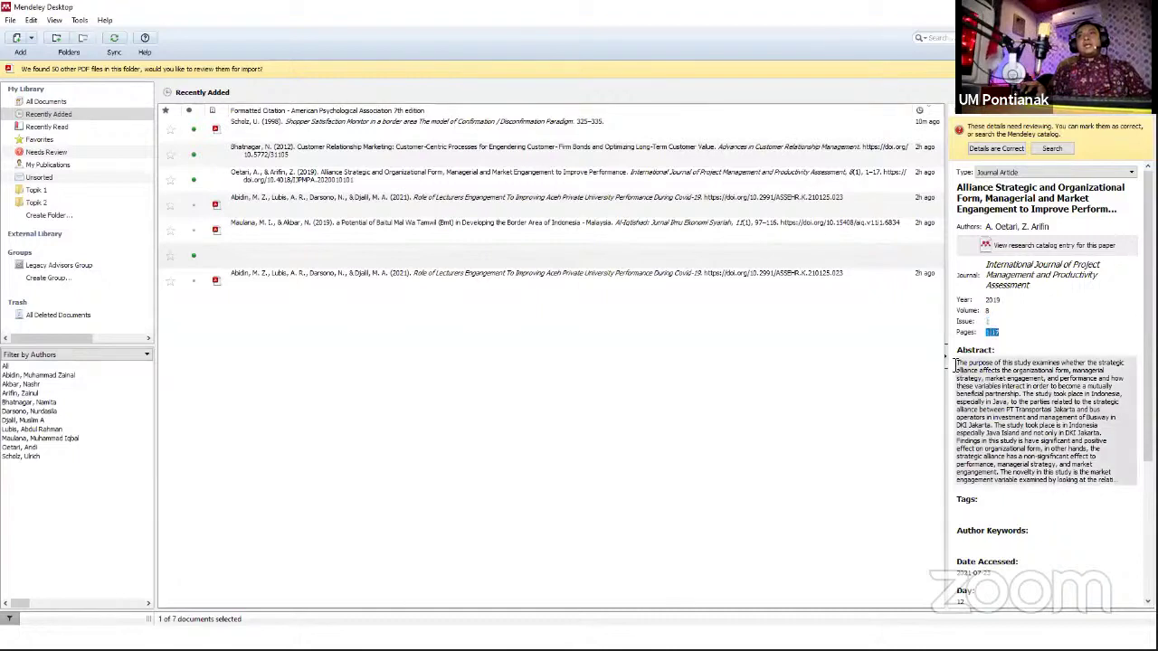
scroll(996, 452, "down", 5)
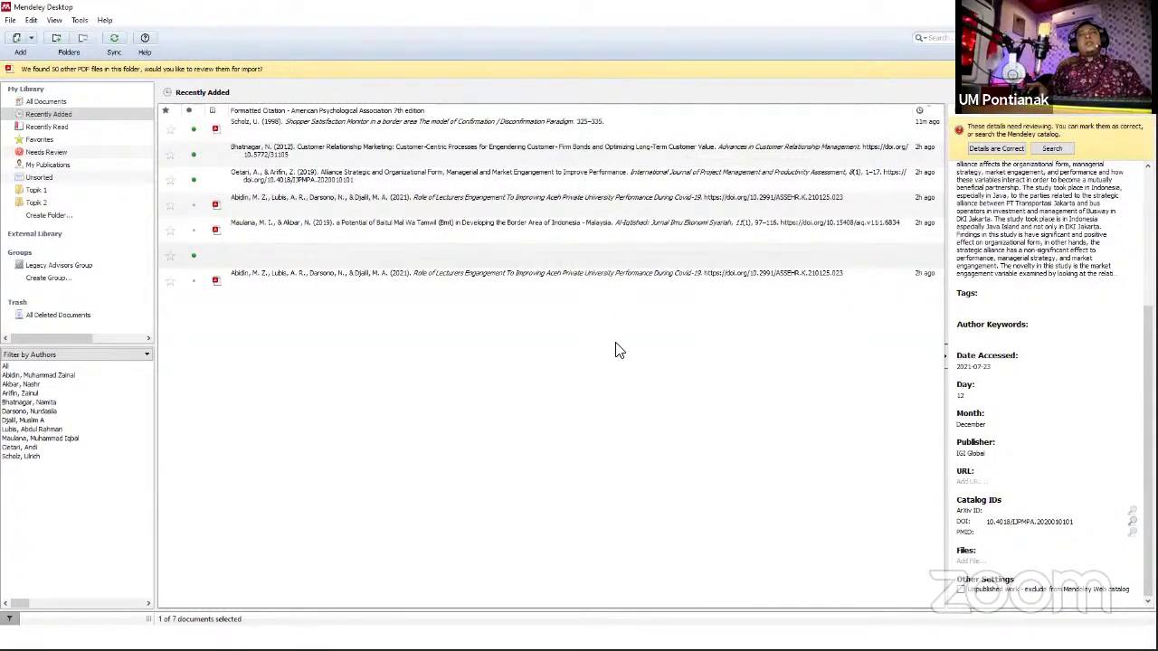
key("super")
mouse_move(604, 637)
left_click(625, 589)
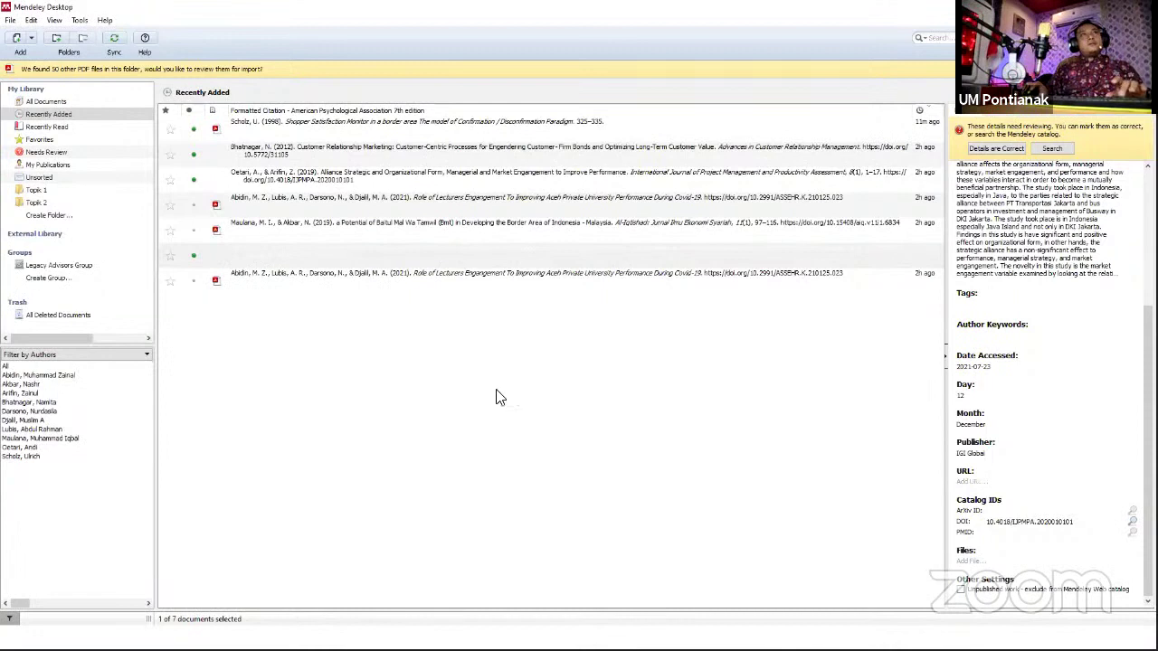
left_click(360, 280)
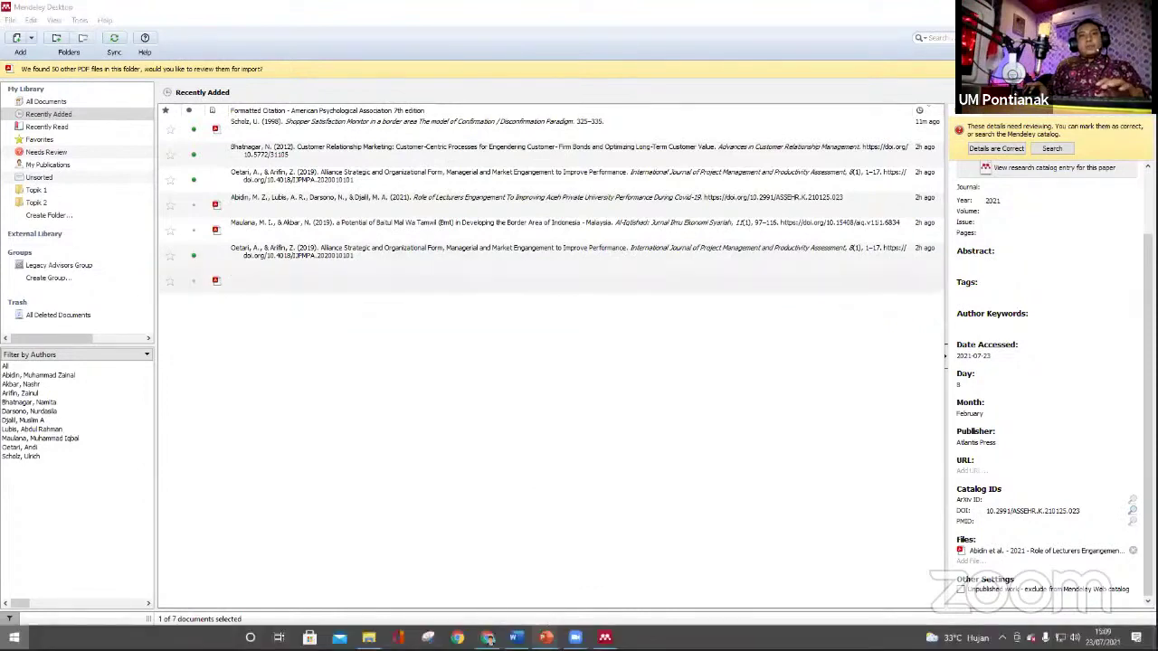
- Switch to the Word document Document1 and dismiss the Mendeley connection message
key("super")
mouse_move(514, 639)
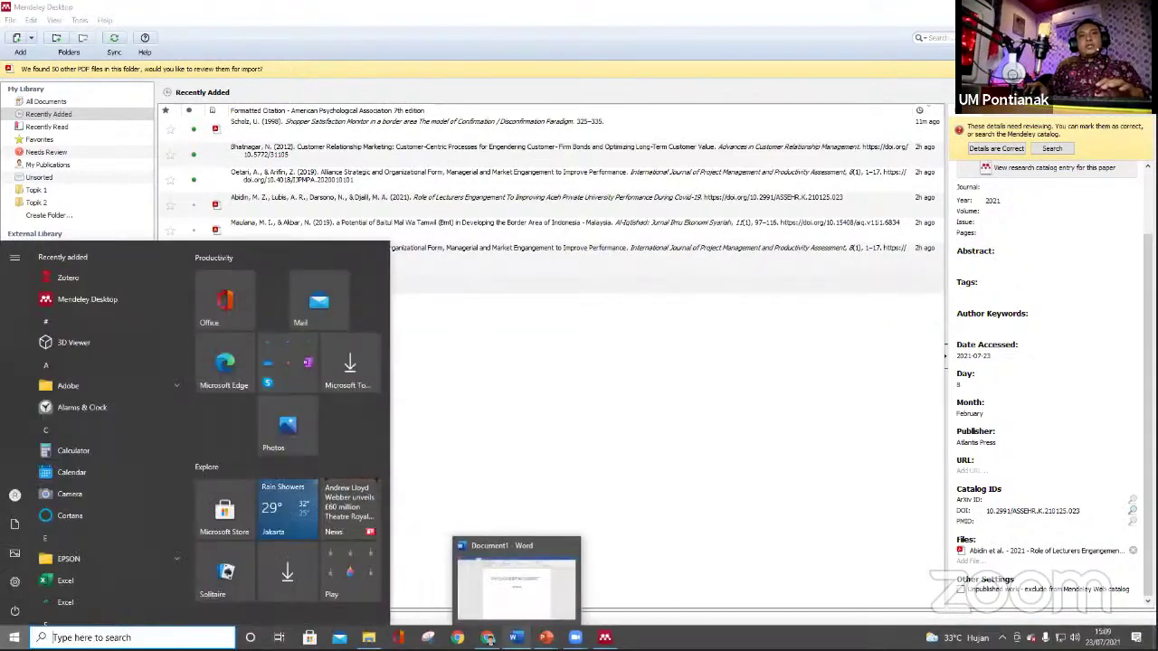
left_click(514, 638)
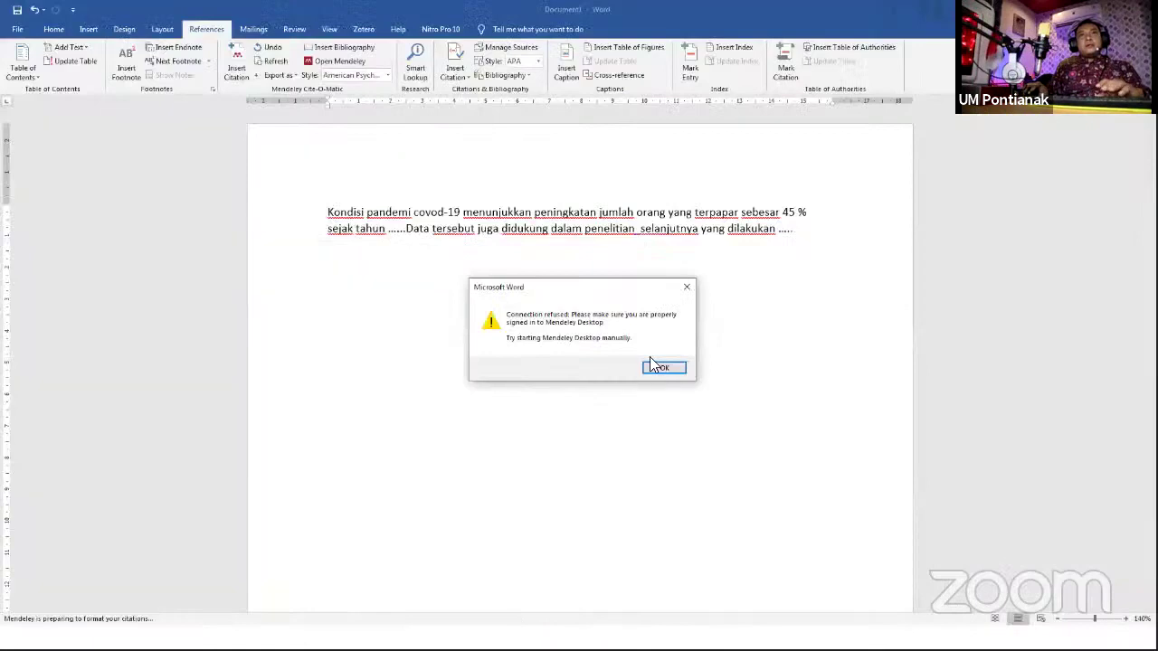
left_click(687, 287)
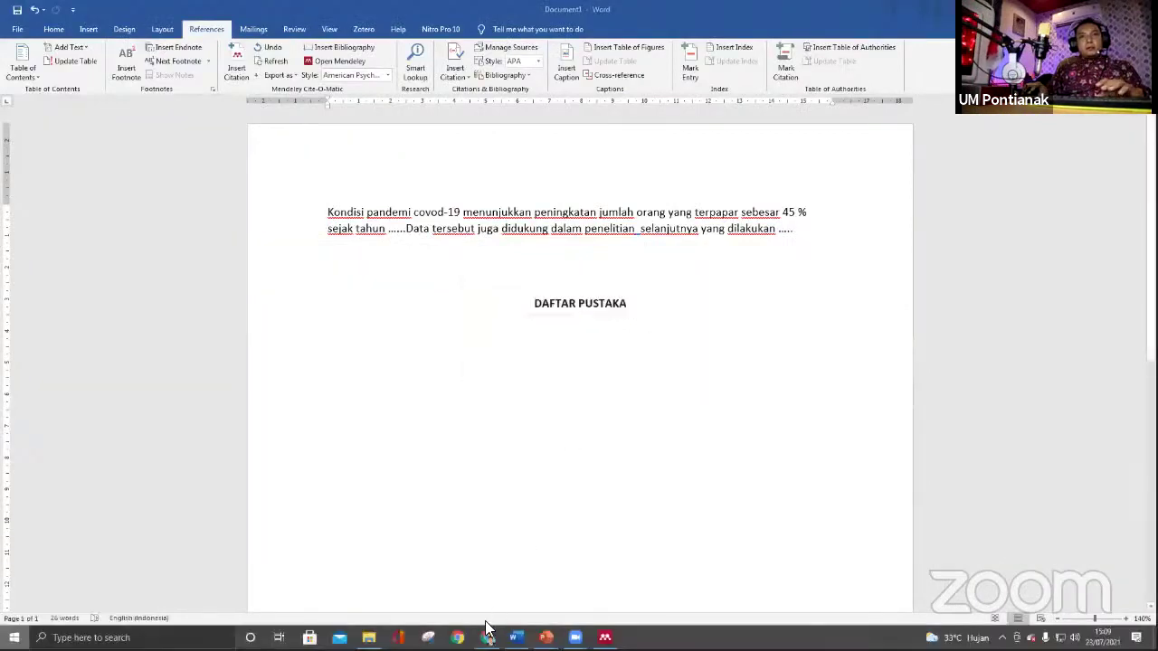
- Switch to the running PowerPoint slide show of the workshop presentation
key("super")
mouse_move(546, 638)
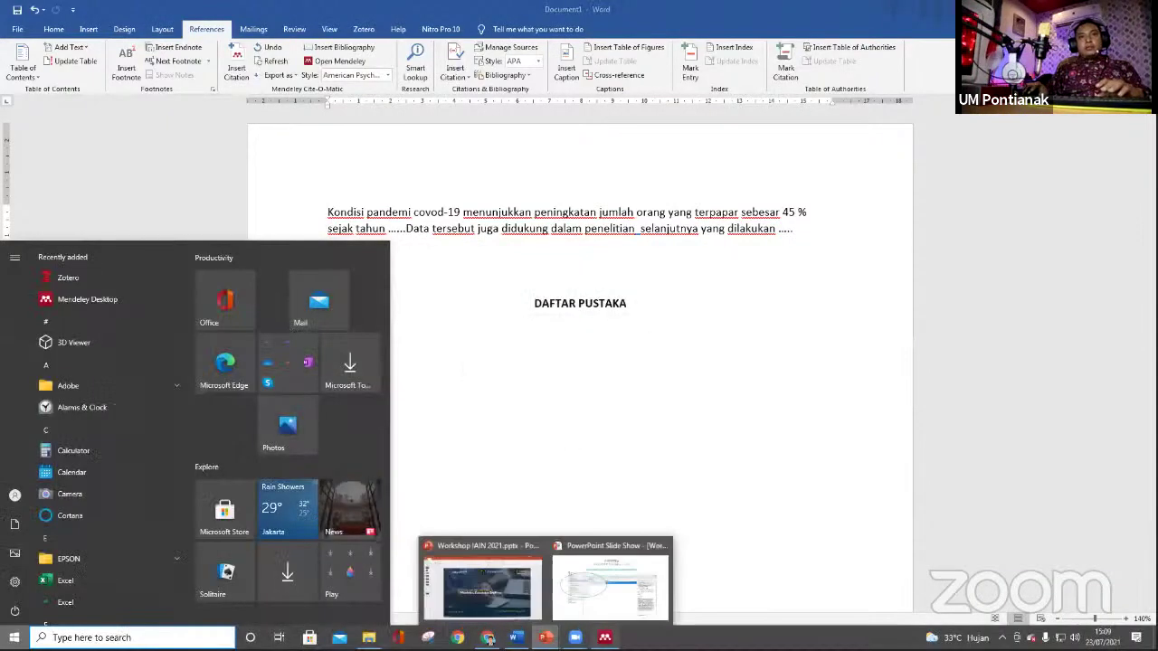
left_click(601, 590)
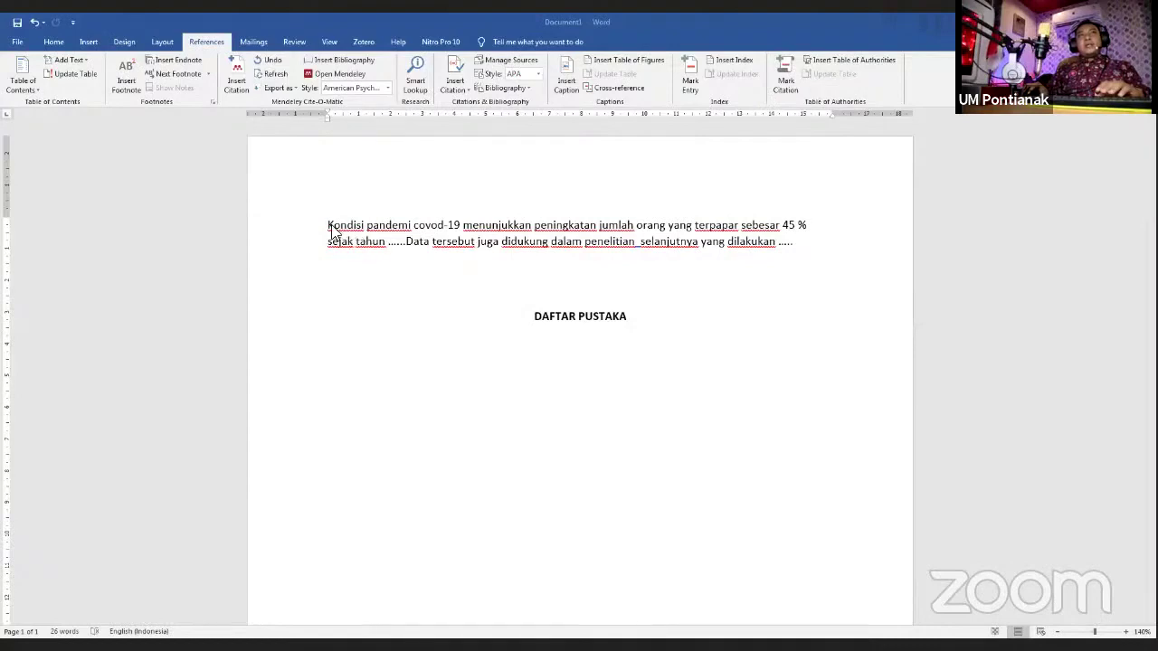
- Return to the Word document and correct "covod-19" to "covid-19" in the first sentence
left_click(332, 227)
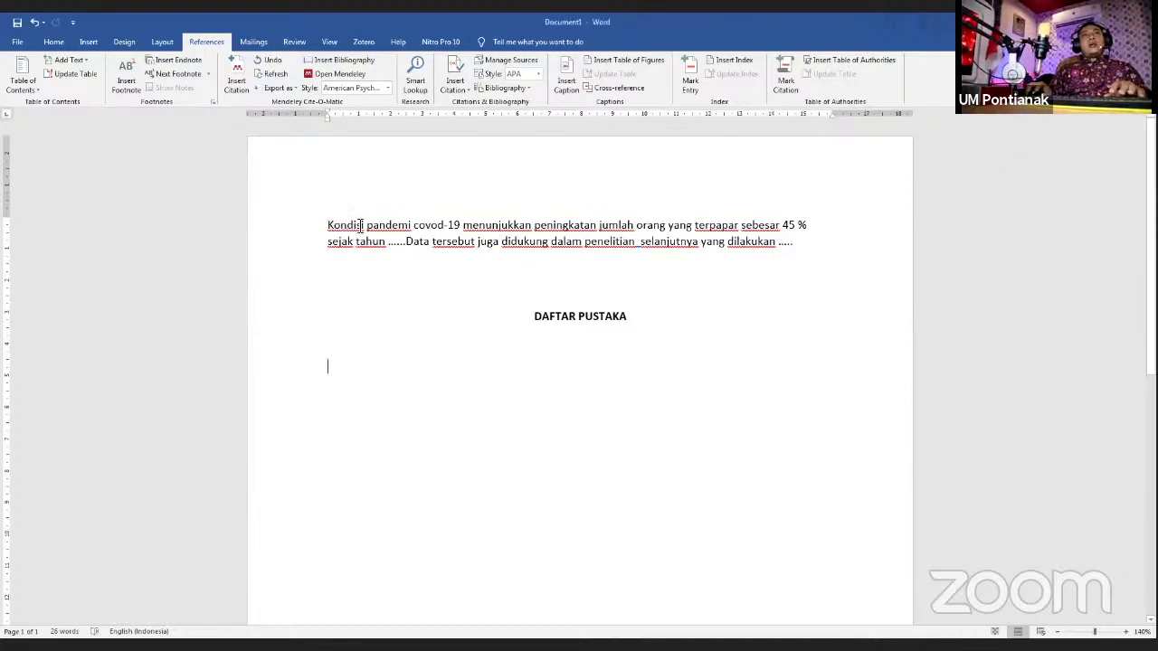
left_click_drag(328, 225, 446, 228)
left_click(329, 227)
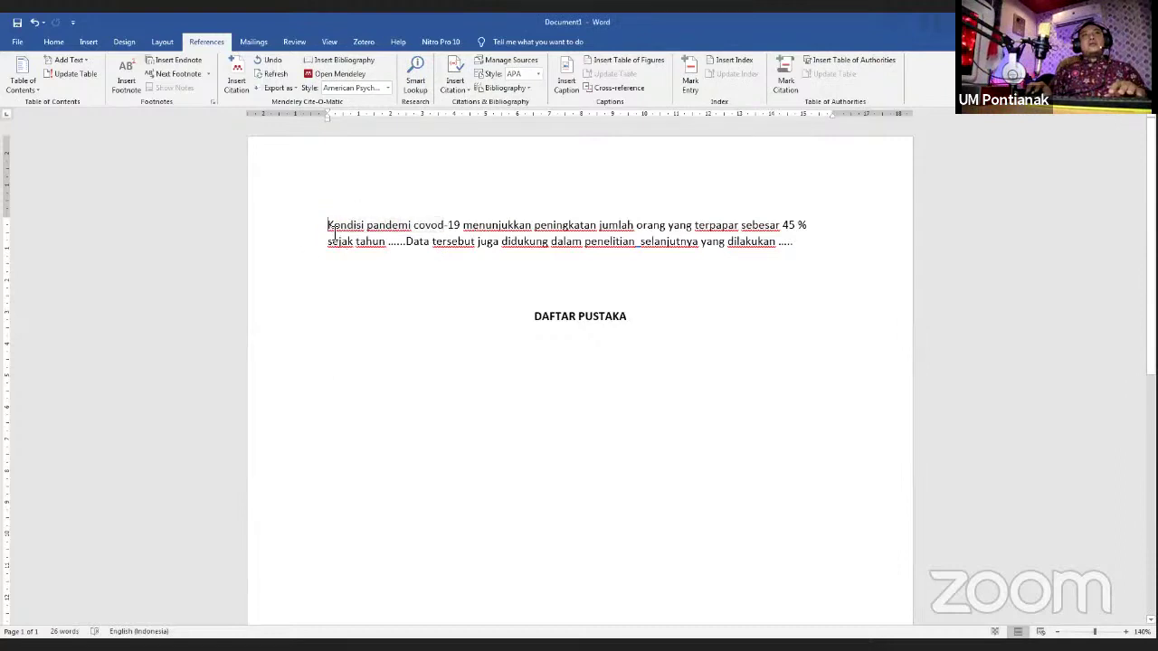
scroll(329, 227, "up", 5)
left_click_drag(240, 228, 373, 228)
left_click(380, 229)
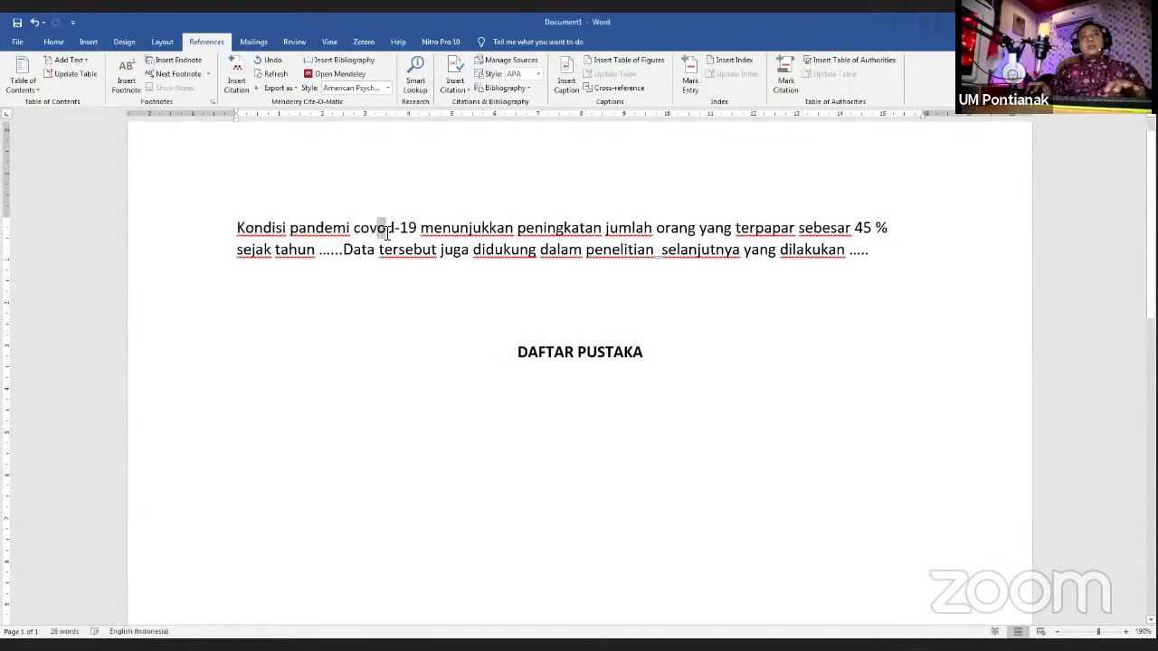
key("BackSpace")
type("i")
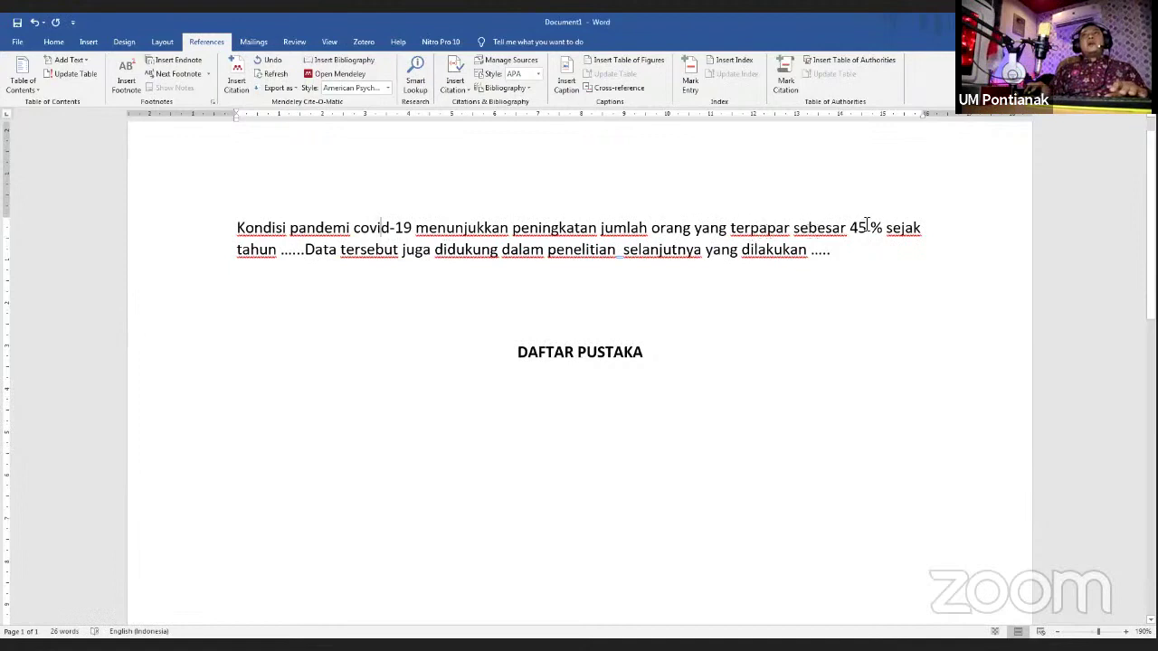
- Replace the dots after "sejak tahun" with a Mendeley citation of "a Potential of Baitul Mal Wa Tamwil (Bmt)"
left_click(277, 258)
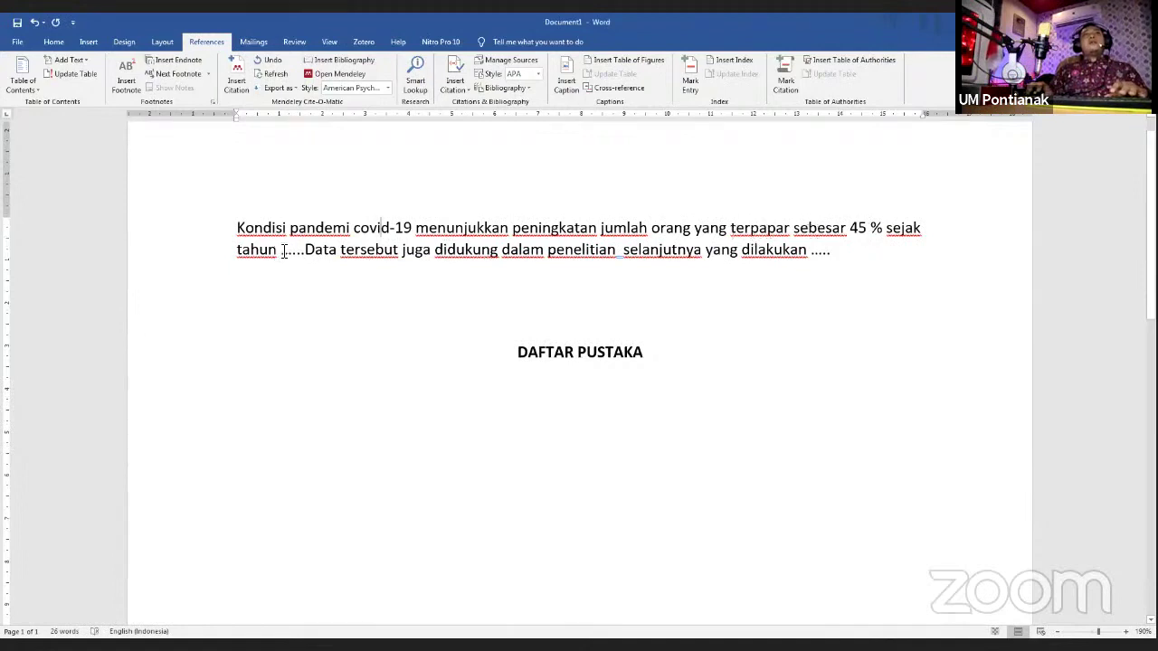
left_click_drag(281, 254, 309, 257)
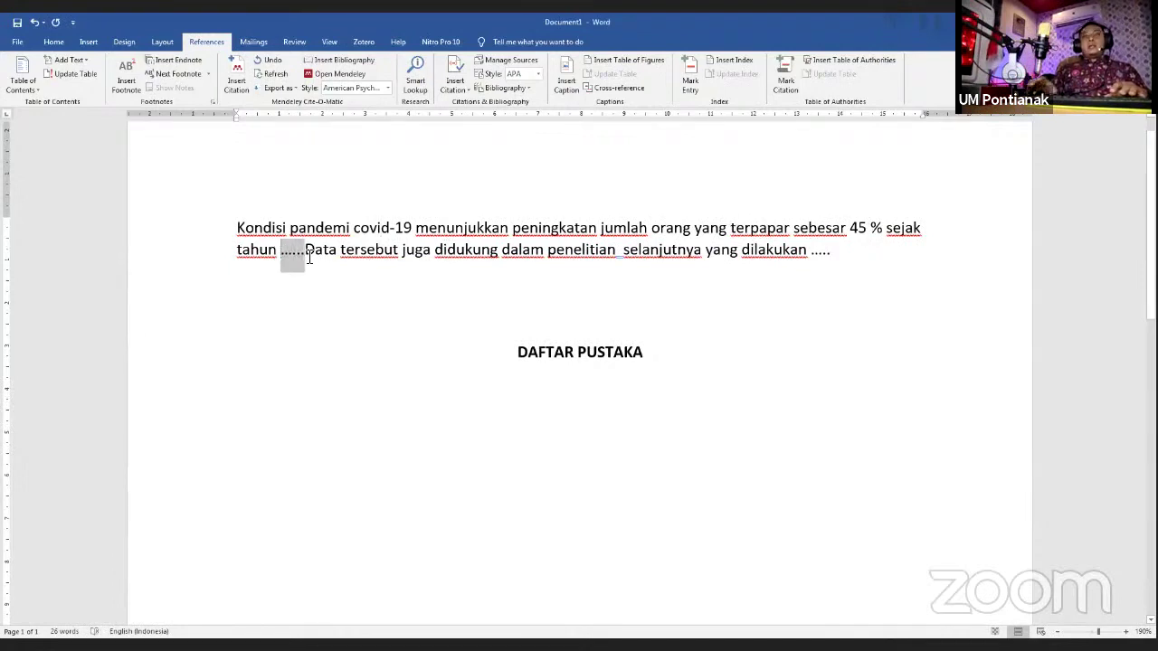
key("BackSpace")
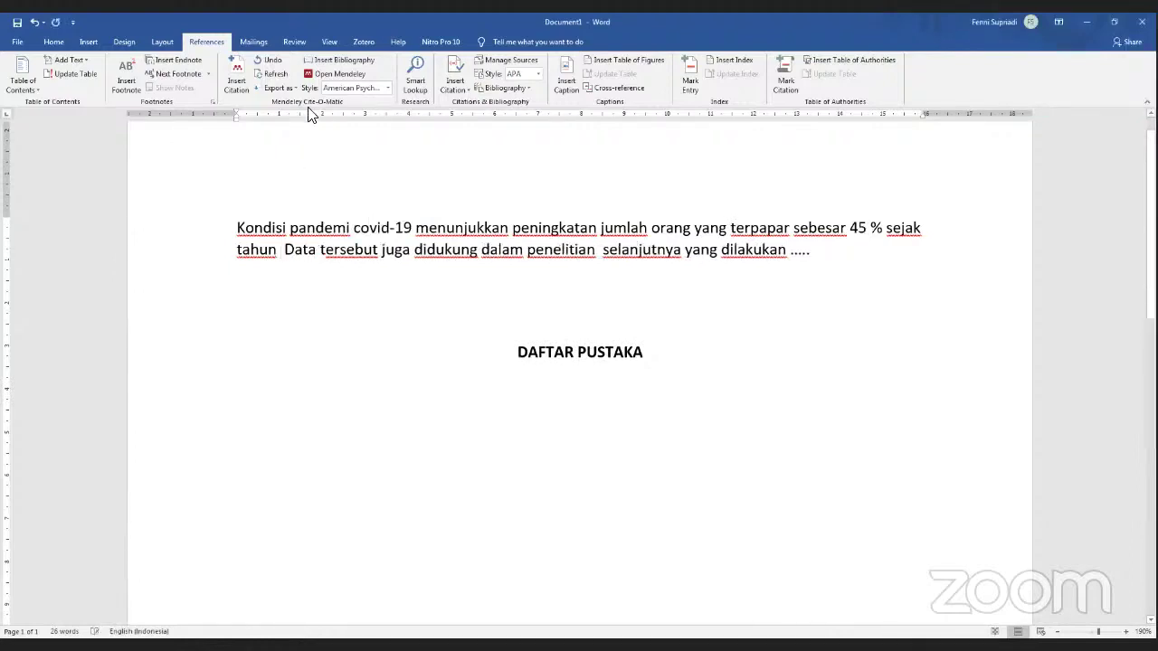
left_click(235, 83)
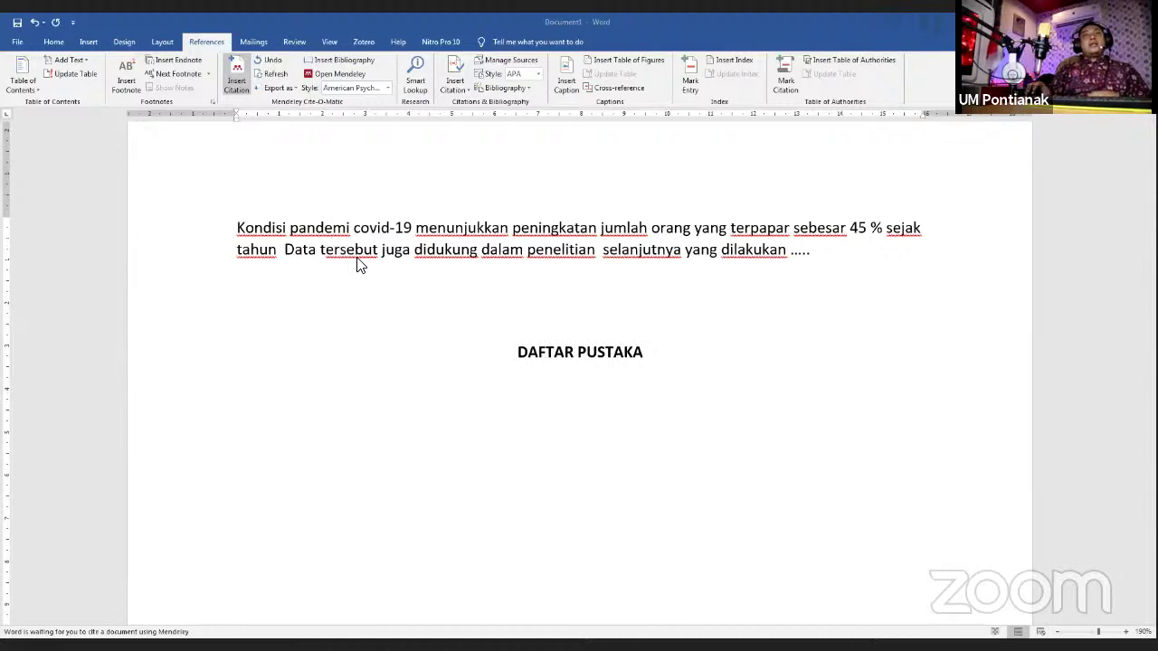
left_click(237, 72)
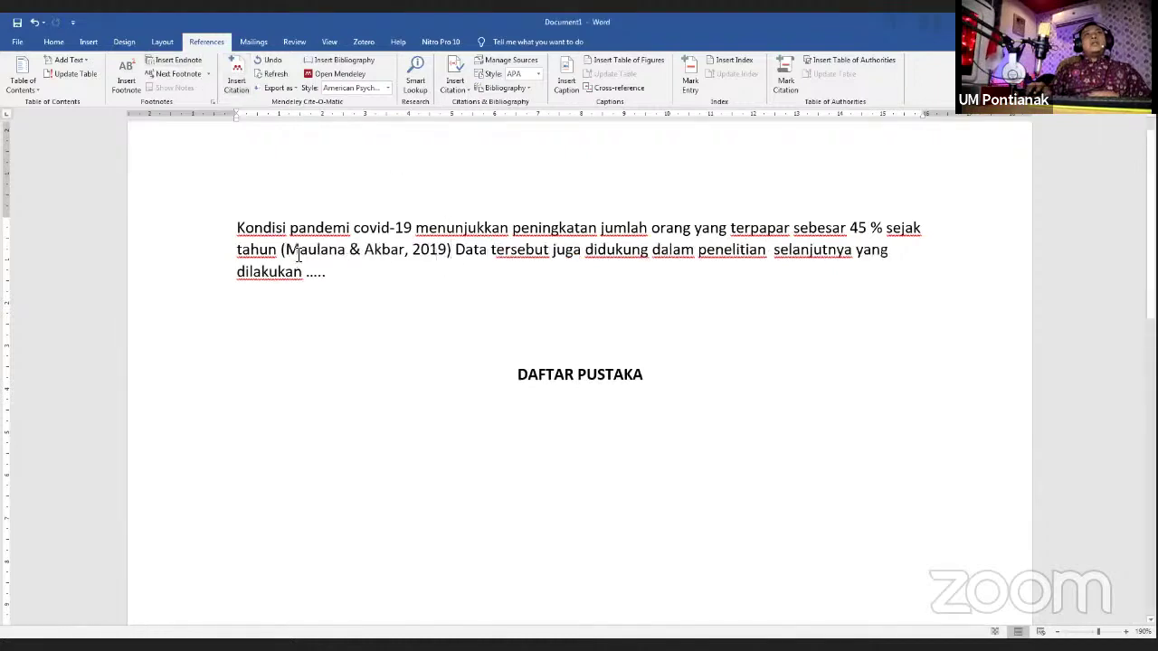
- Cite "Alliance Strategic and Organizational Form" after the first citation and replace the dots after "dilakukan" with a citation of "Role of Lecturers Engangement"
left_click_drag(283, 252, 456, 254)
left_click(474, 305)
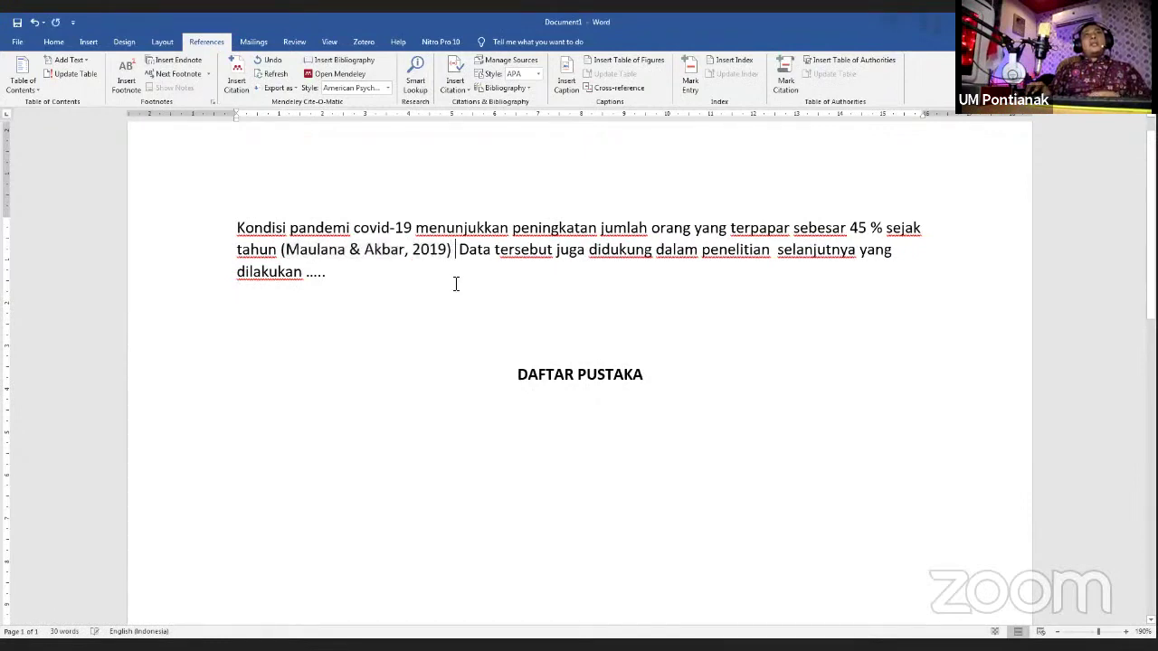
left_click(239, 69)
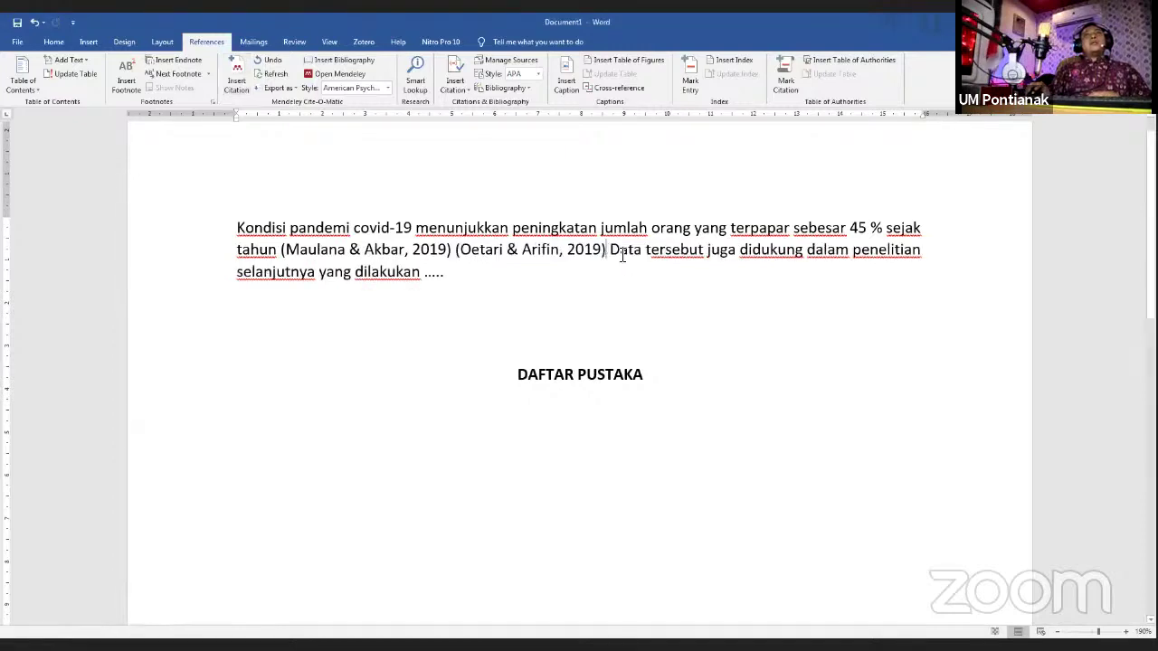
left_click_drag(422, 271, 454, 272)
left_click(233, 74)
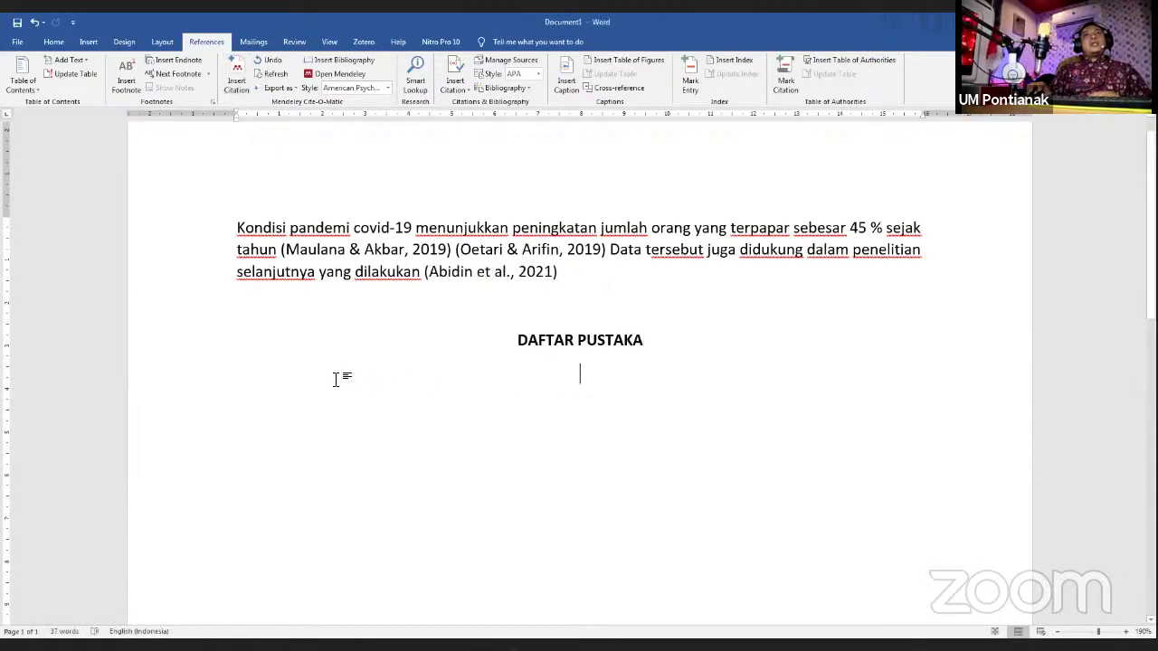
- Left-align the empty line below the DAFTAR PUSTAKA heading and insert the Mendeley bibliography there
left_click(54, 47)
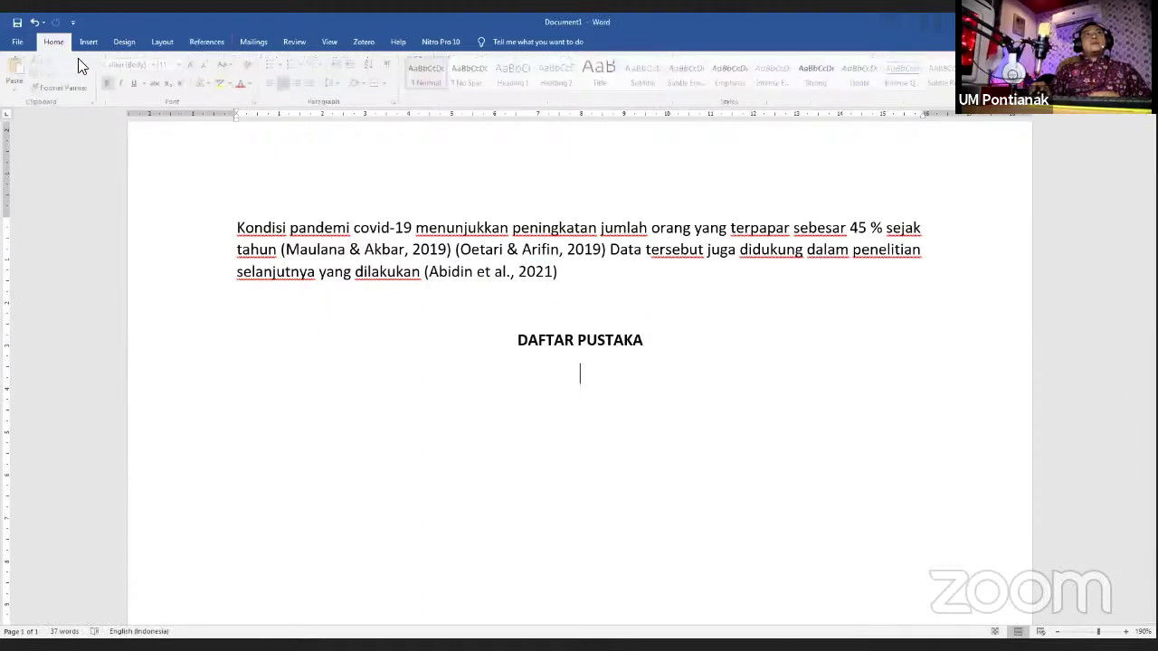
left_click(270, 83)
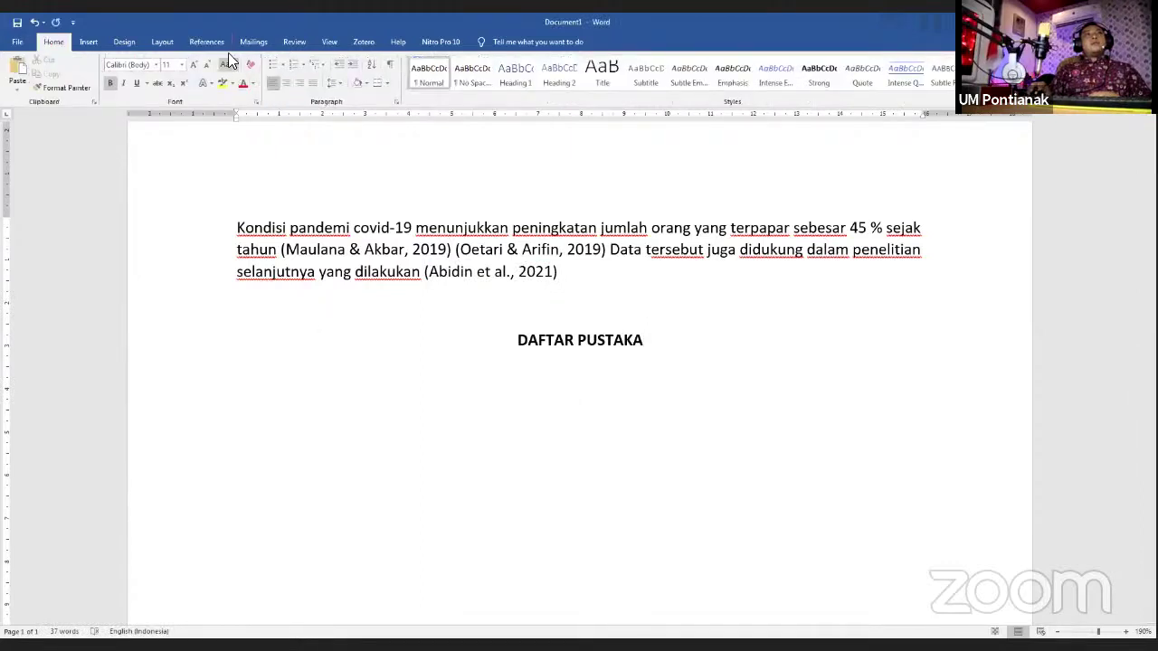
left_click(207, 42)
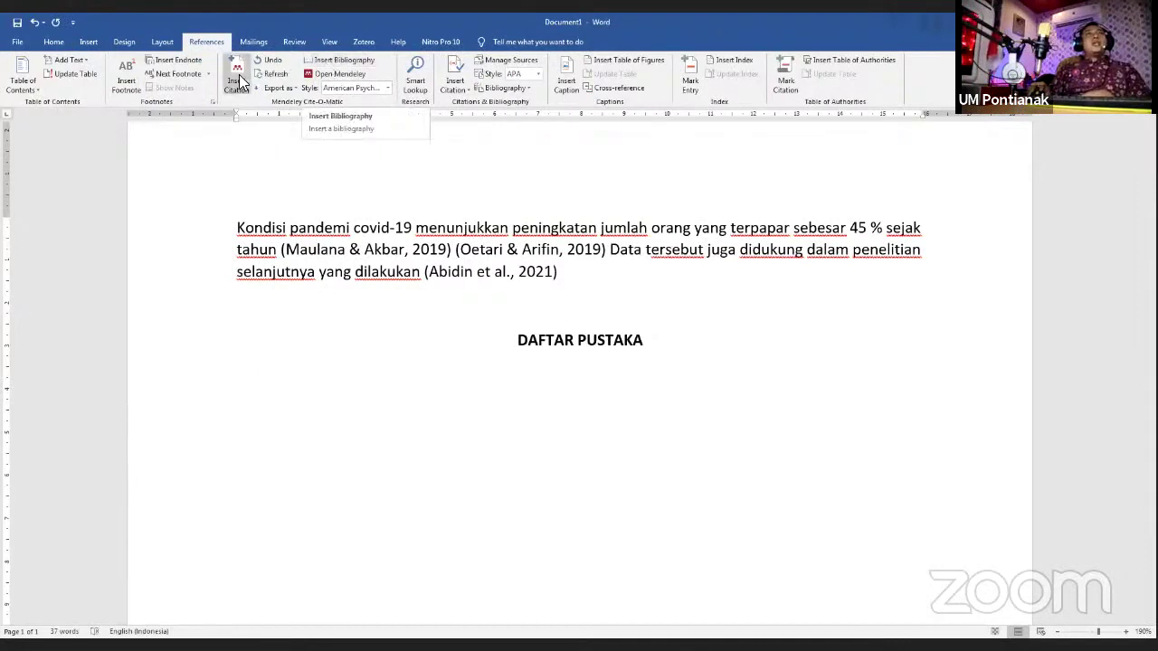
left_click(335, 61)
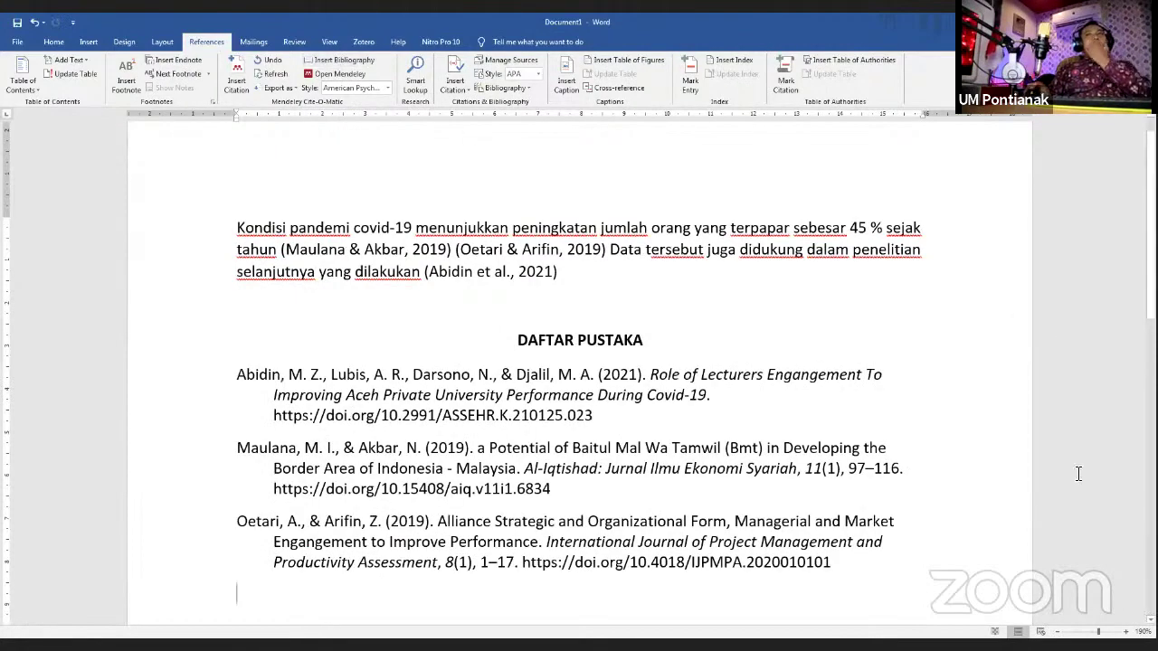
- Examine the bibliography entries under DAFTAR PUSTAKA, including the DOI links that close the first and last entries
left_click_drag(858, 565, 246, 377)
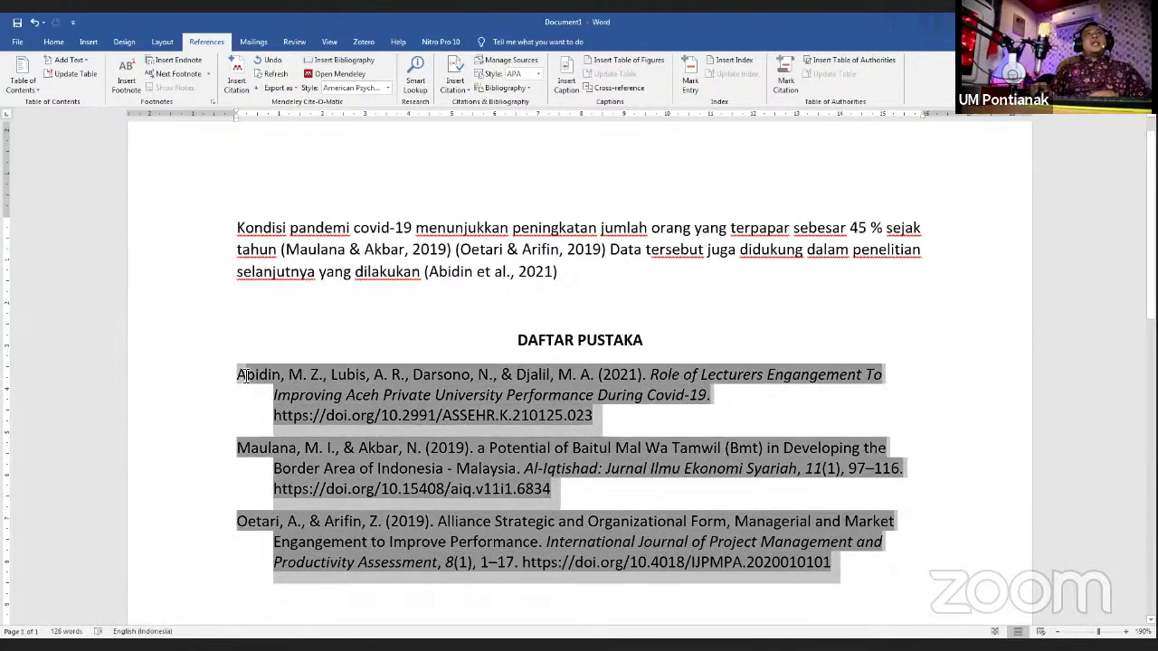
left_click(842, 409)
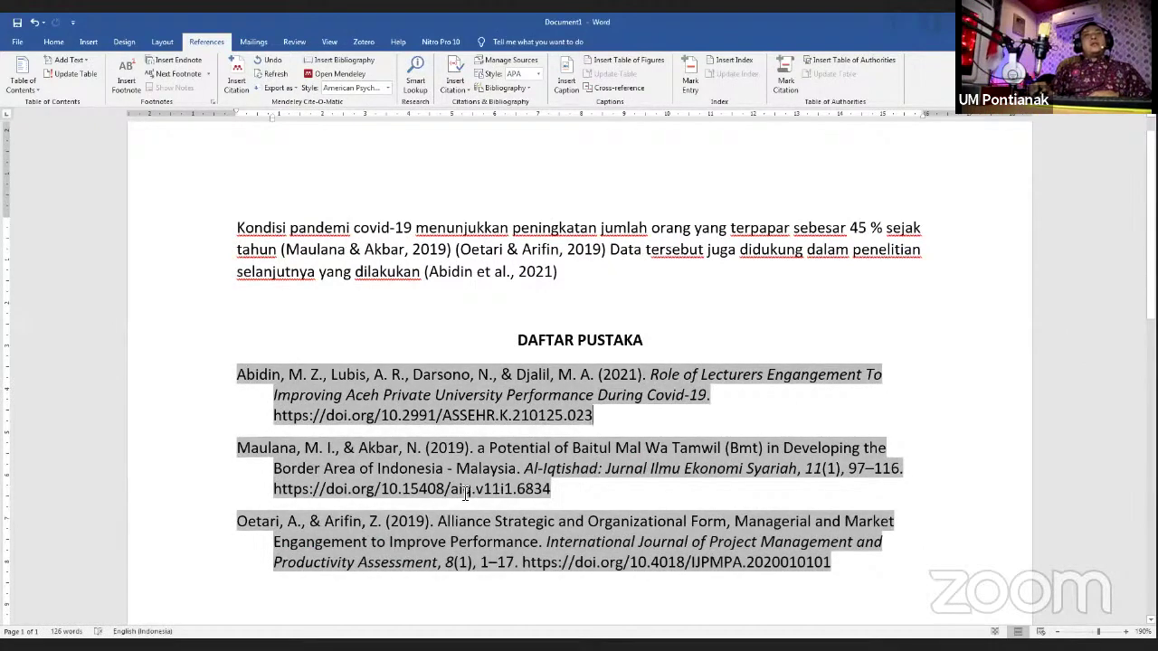
left_click_drag(529, 563, 842, 561)
left_click_drag(325, 415, 606, 414)
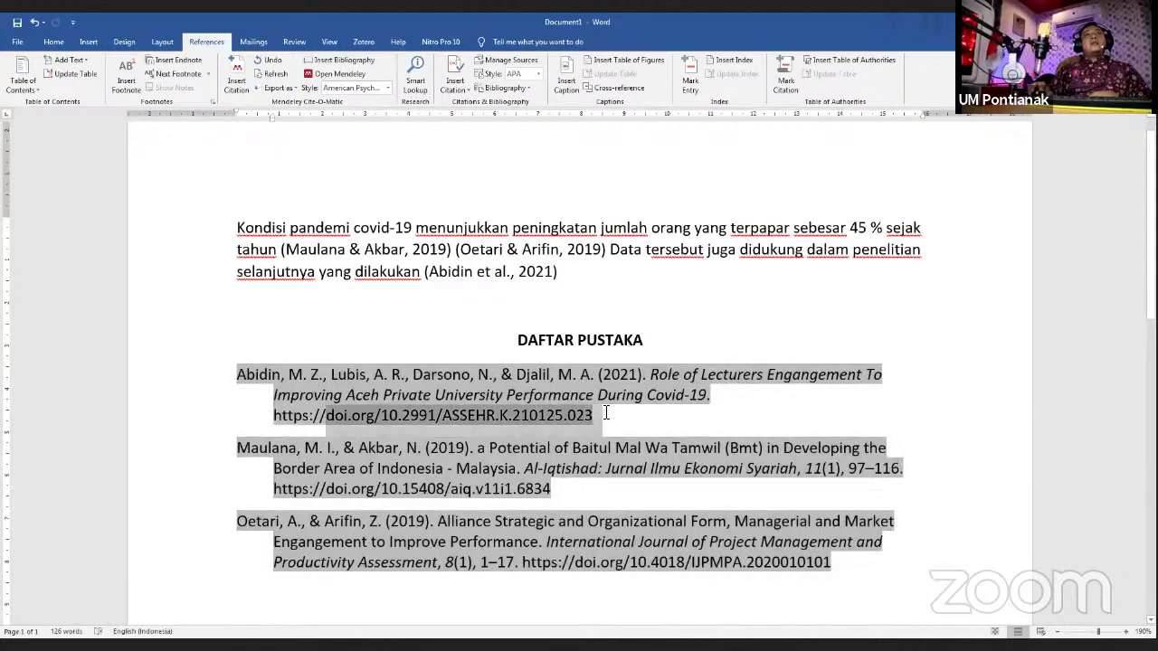
left_click(656, 426)
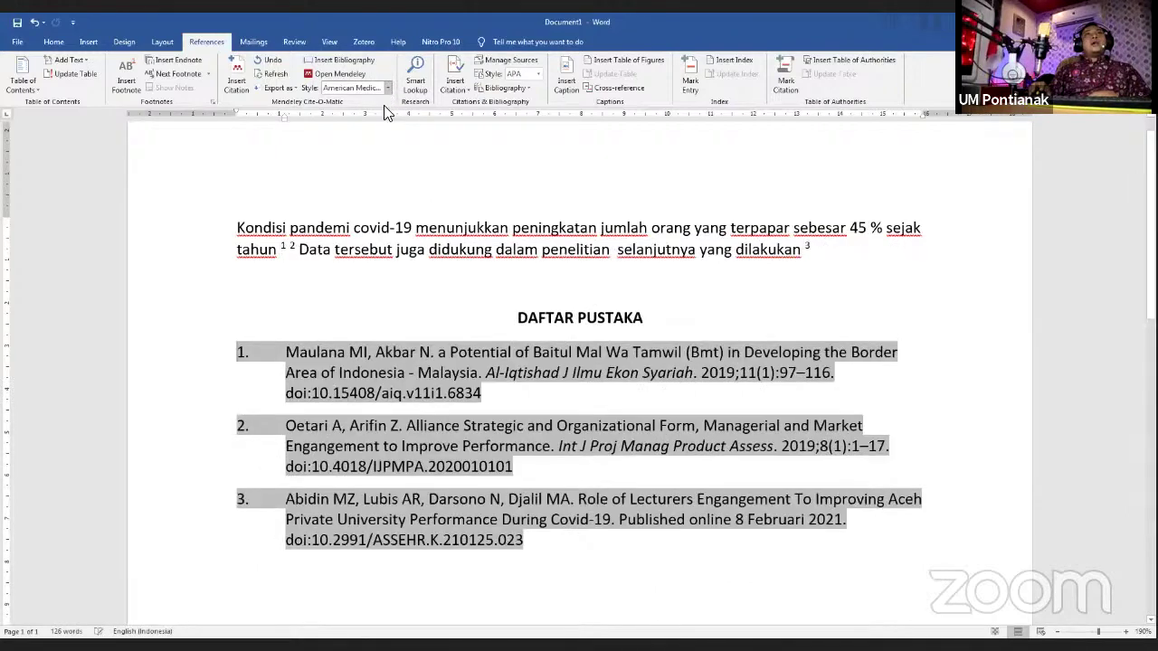
- Try the American Political Science Association and IEEE citation styles on the Mendeley citations and bibliography
left_click(382, 112)
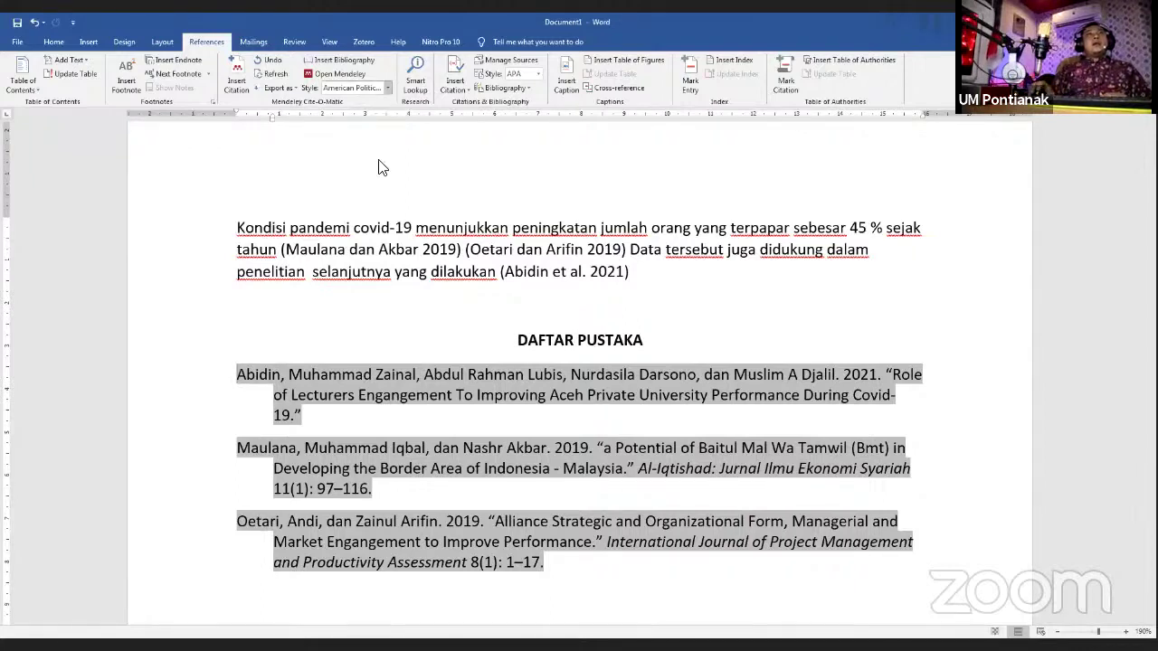
left_click(387, 88)
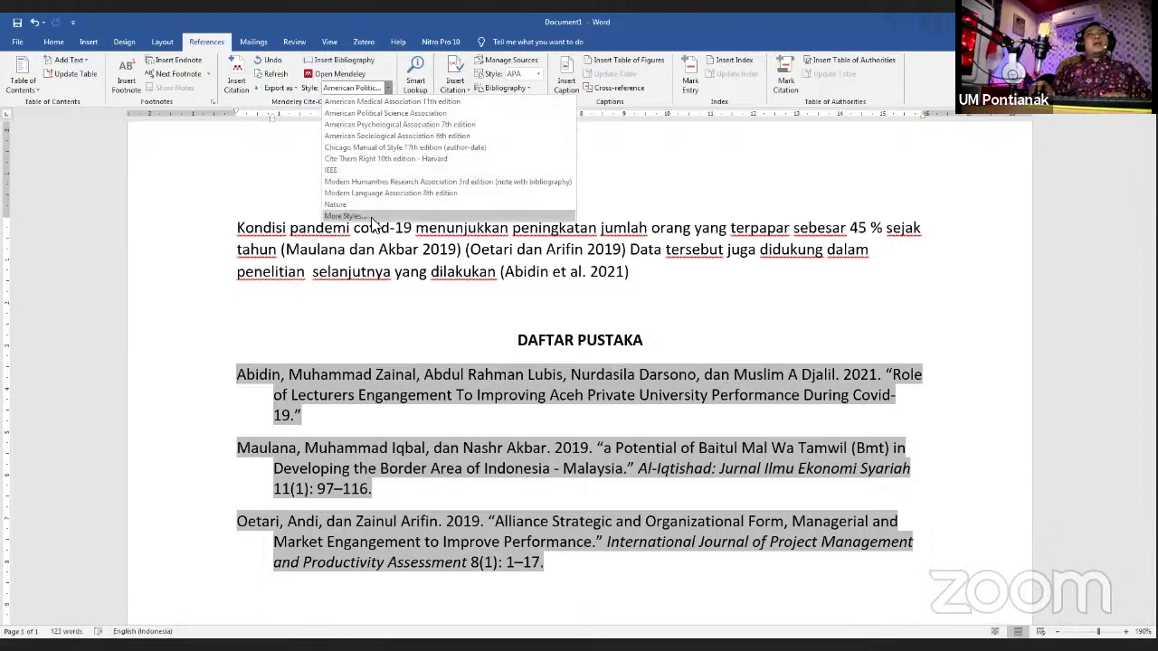
left_click(748, 327)
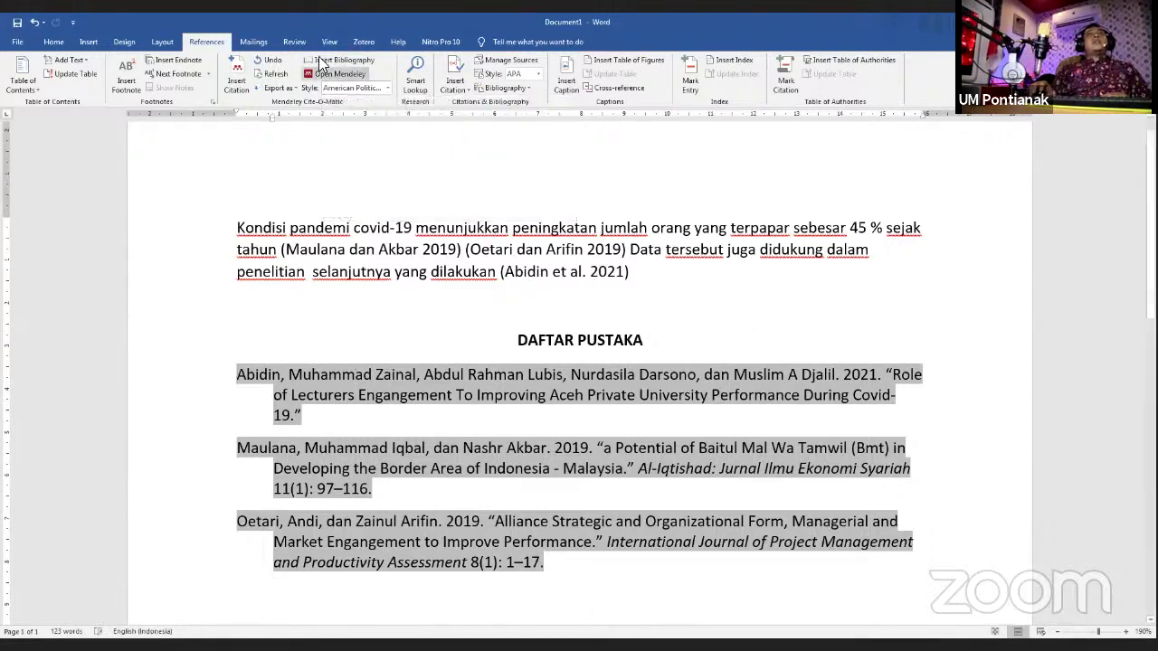
left_click(386, 89)
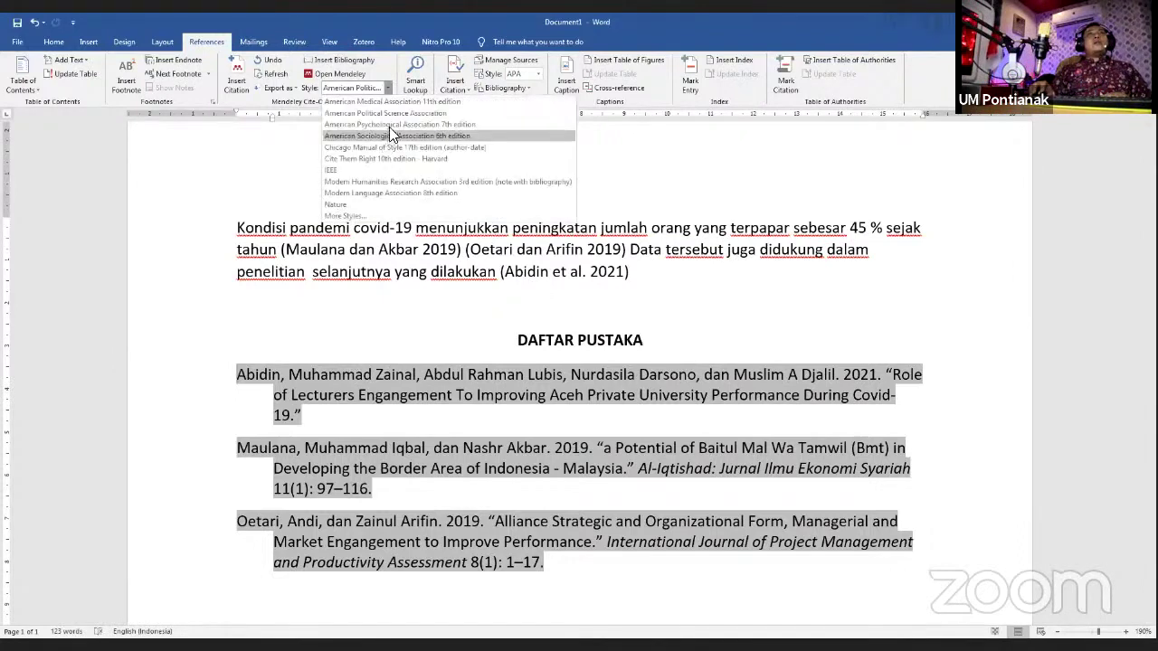
left_click(387, 87)
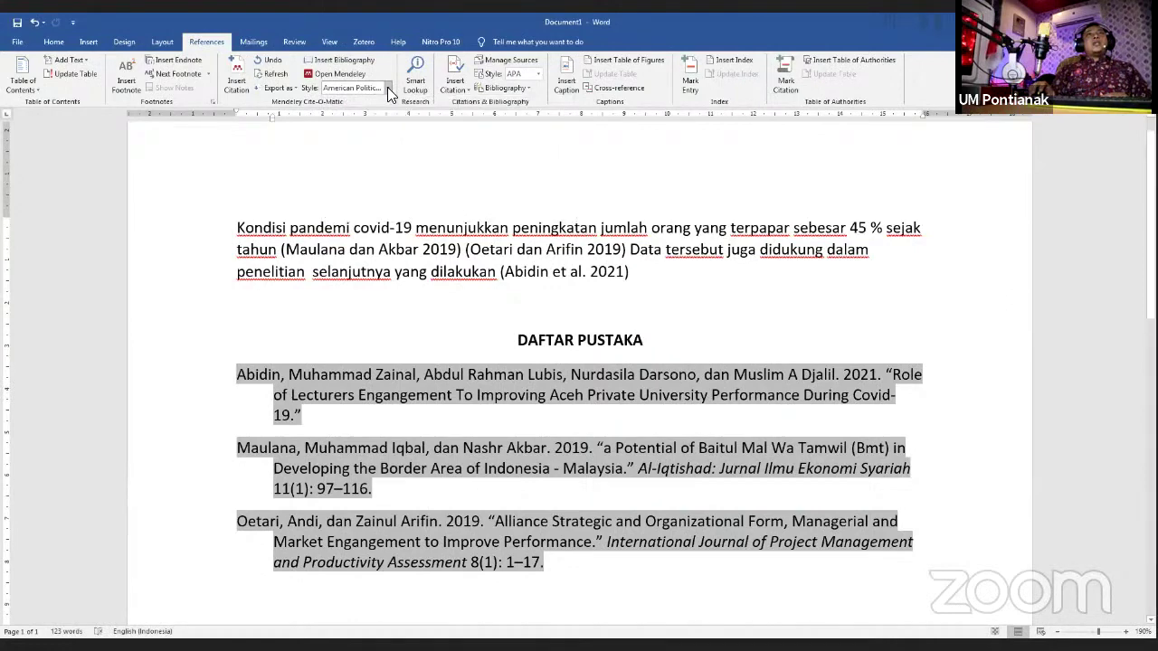
left_click(387, 87)
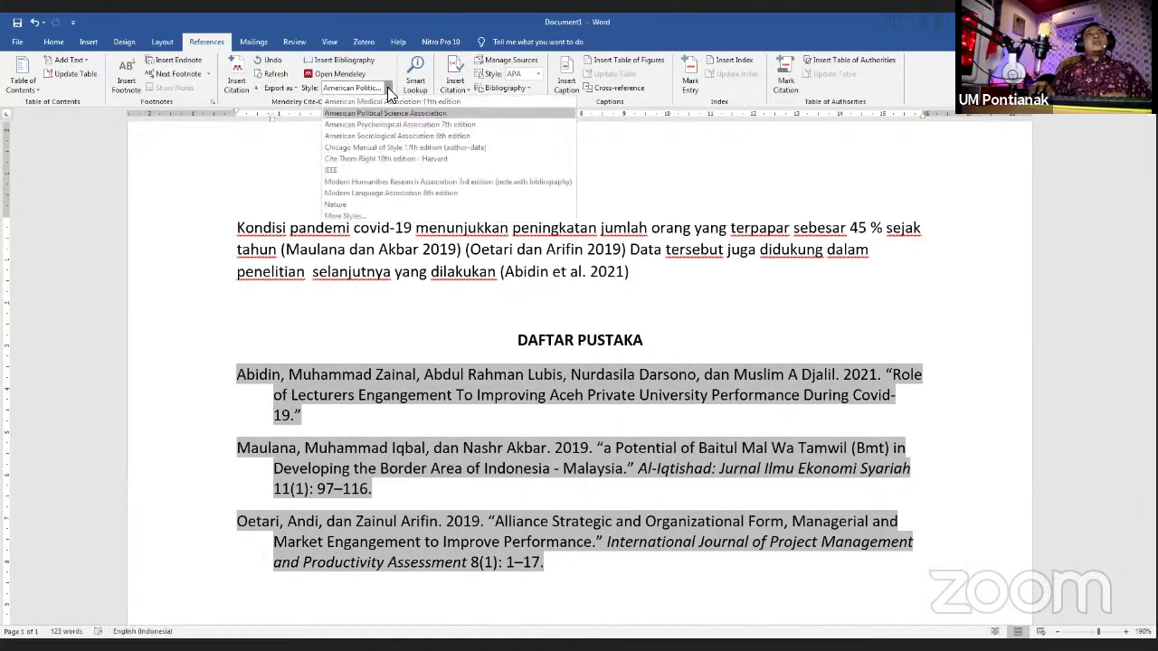
left_click(366, 169)
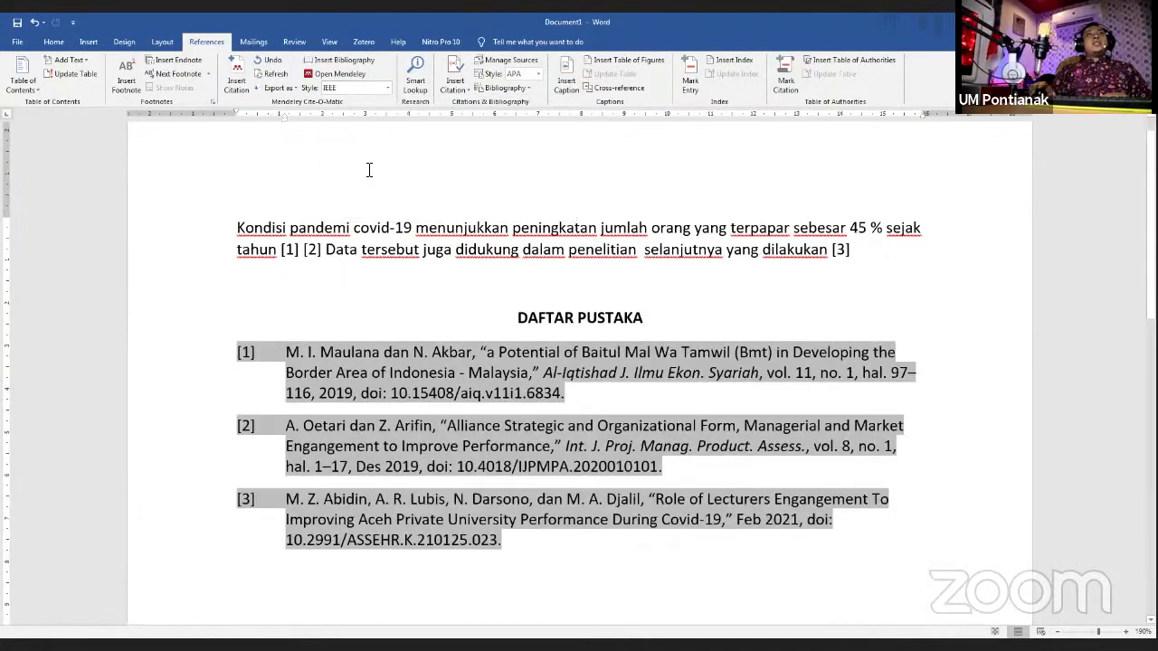
- Switch the Mendeley citation style to American Political Science Association briefly and settle on American Psychological Association 7th edition
left_click(387, 87)
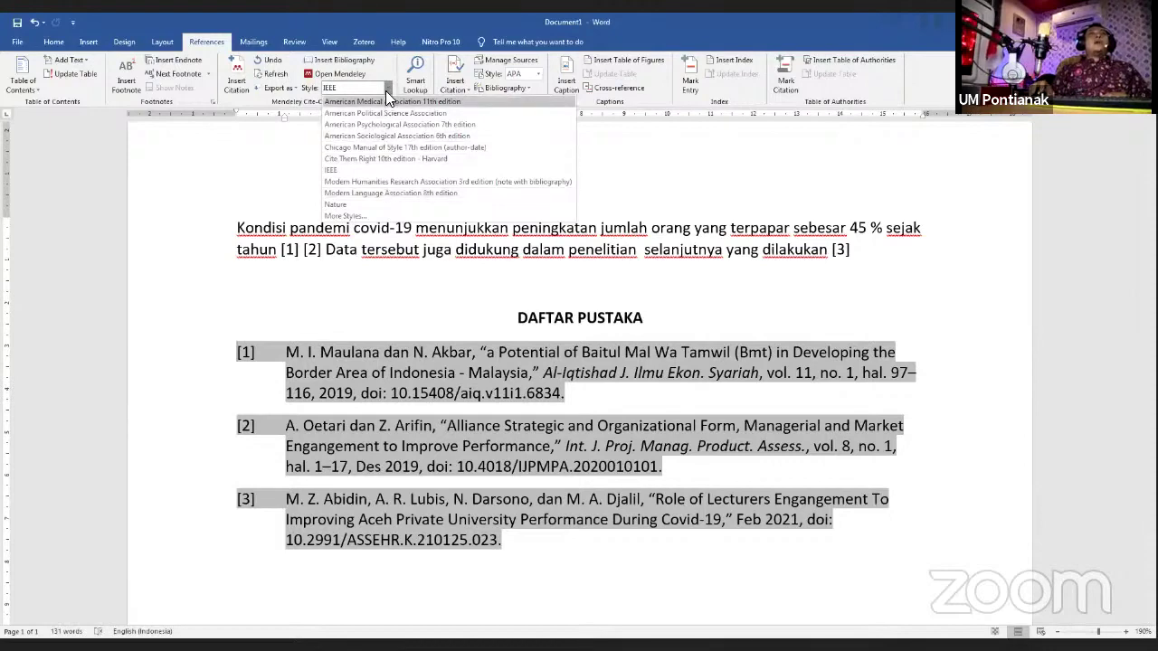
left_click(387, 114)
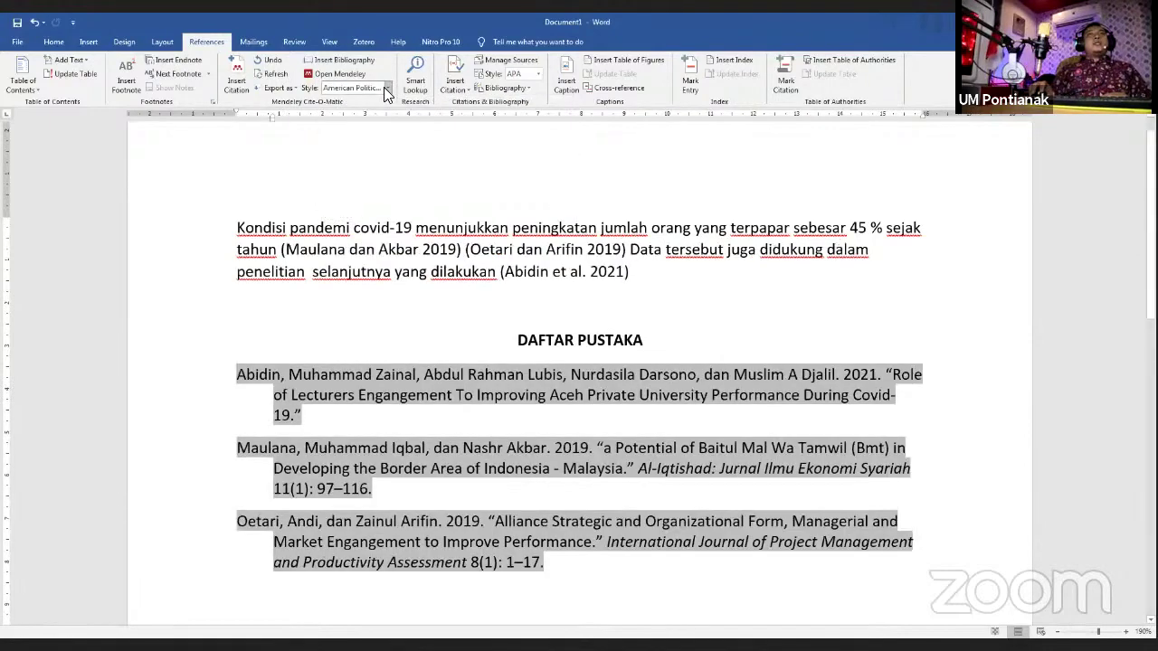
left_click(387, 89)
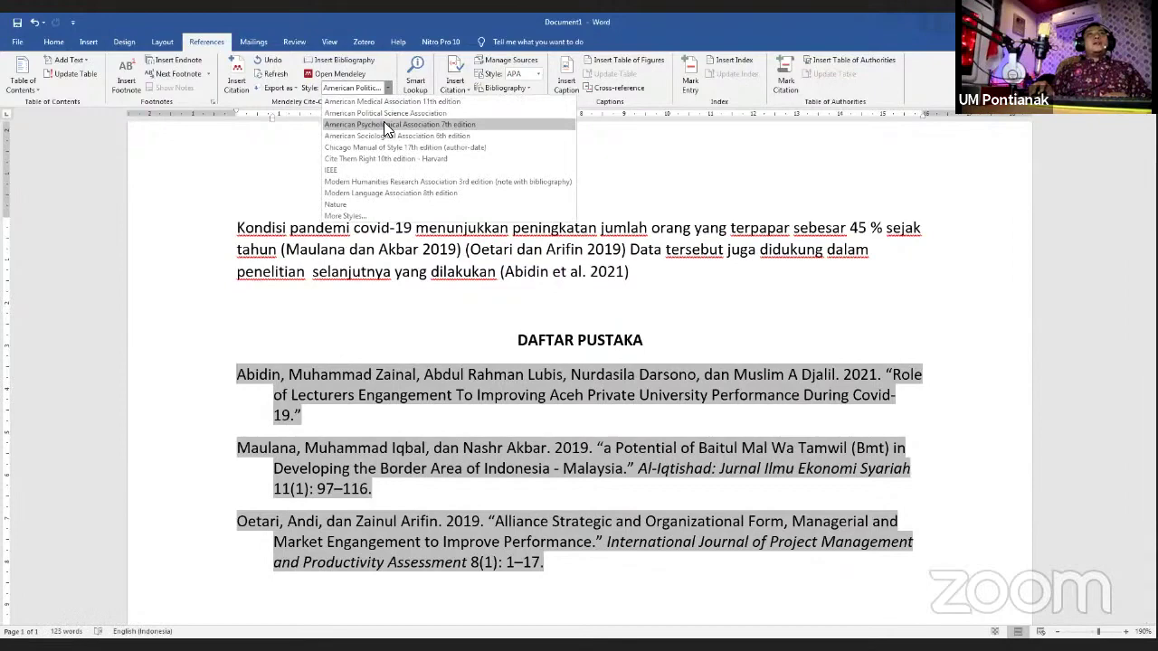
left_click(385, 121)
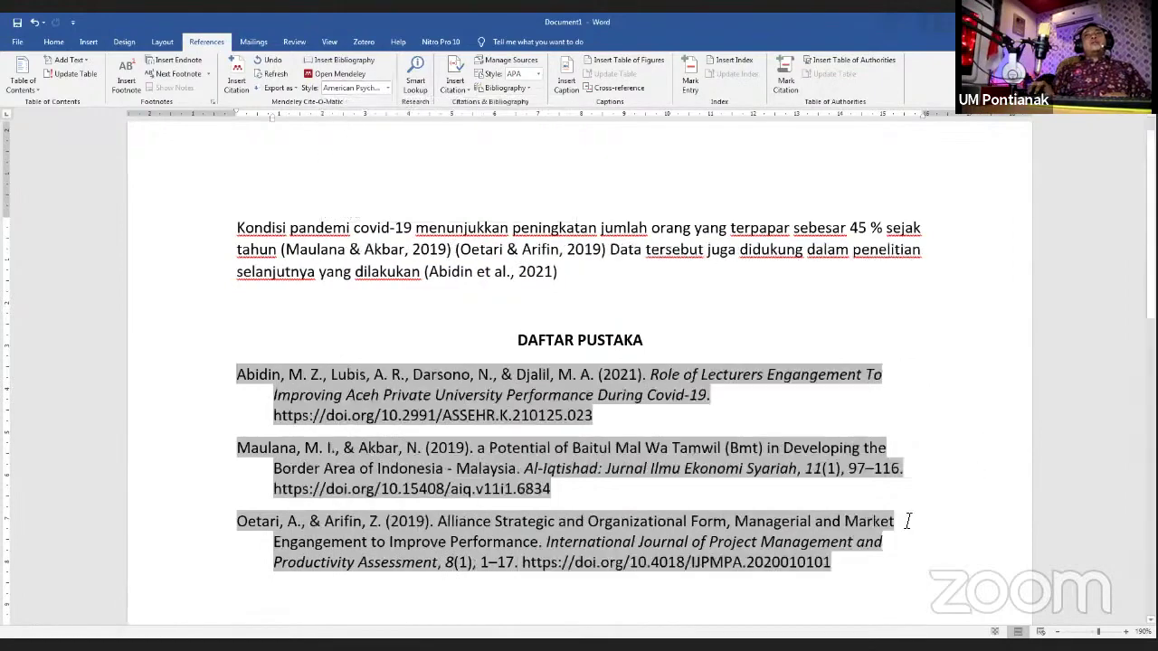
left_click(56, 42)
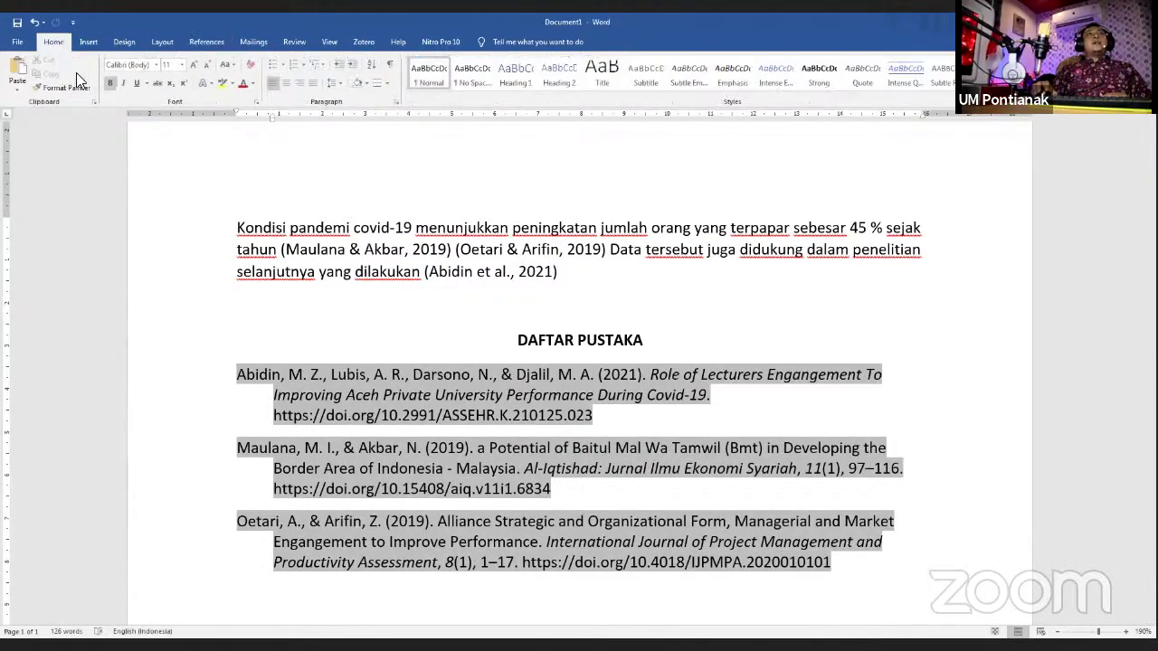
left_click(579, 273)
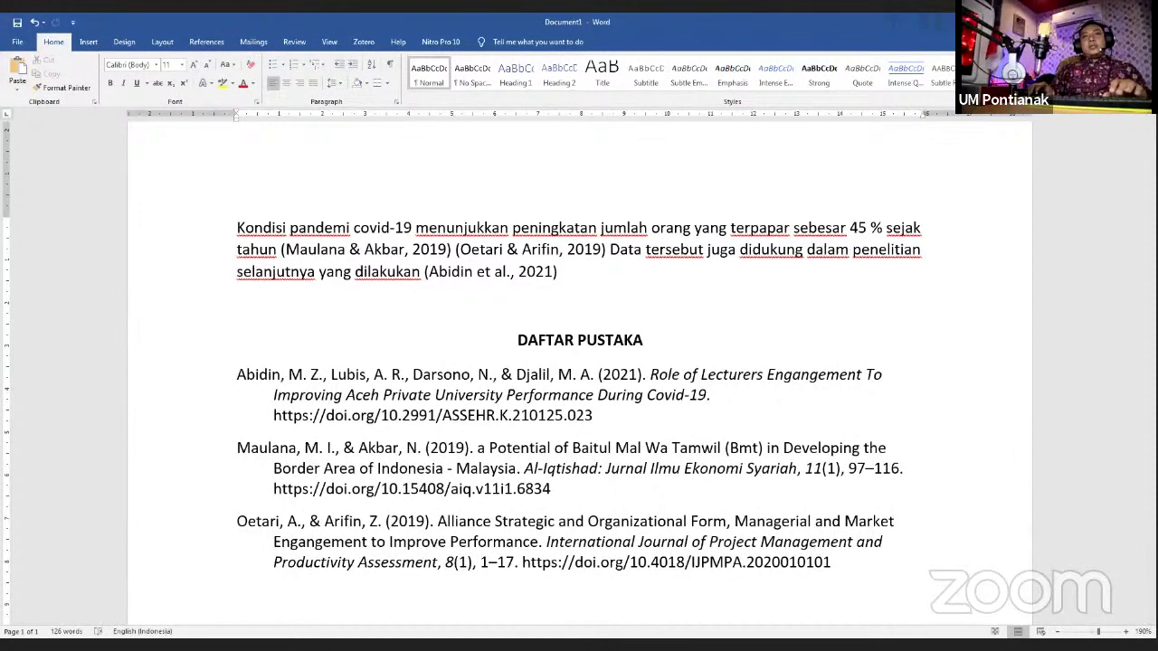
scroll(672, 334, "down", 7)
scroll(672, 334, "up", 7)
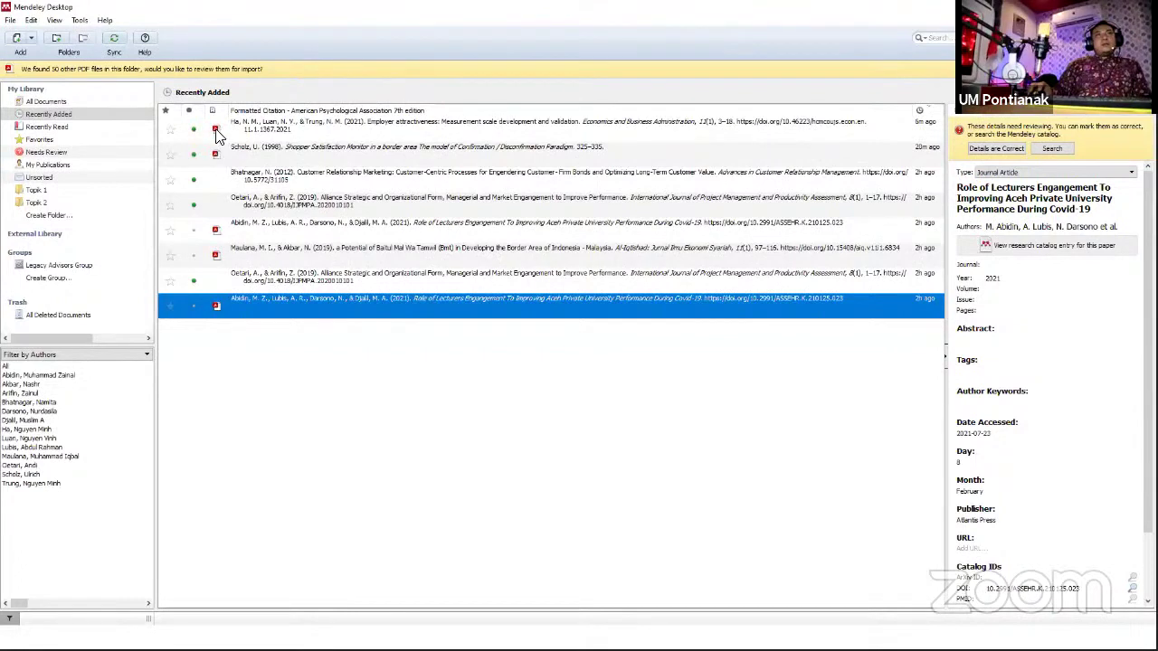
- In Mendeley Desktop, open the PDF of "Role of Lecturers Engangement" from Recently Added, look through it and return to the library list
left_click(215, 309)
scroll(261, 413, "up", 4)
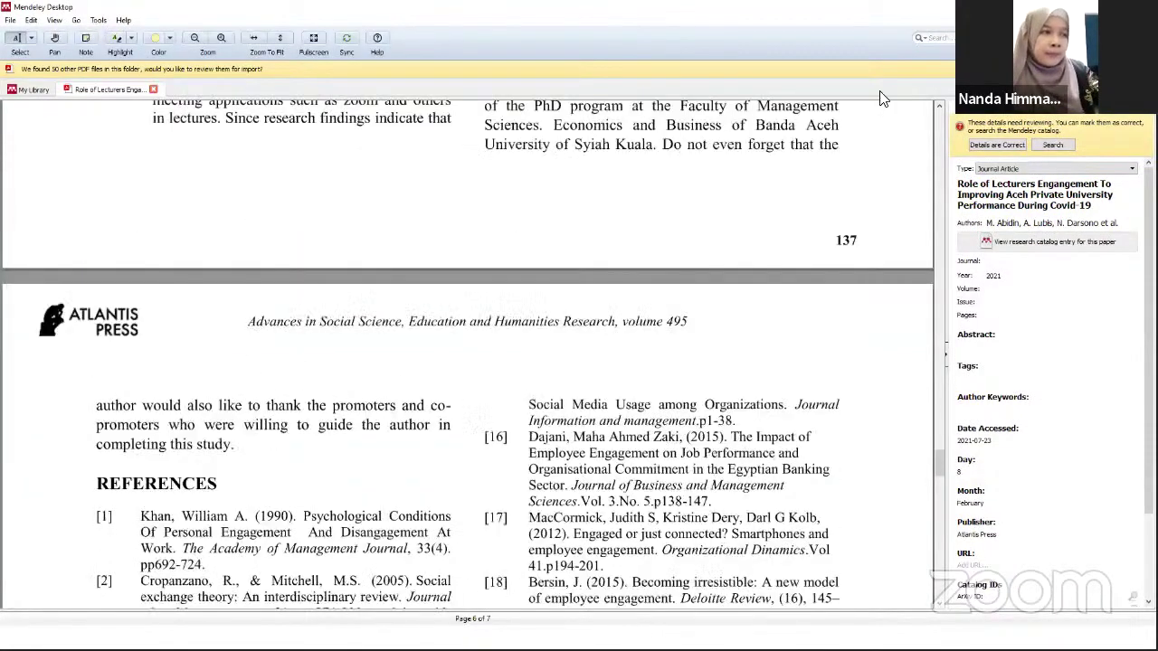
left_click(154, 90)
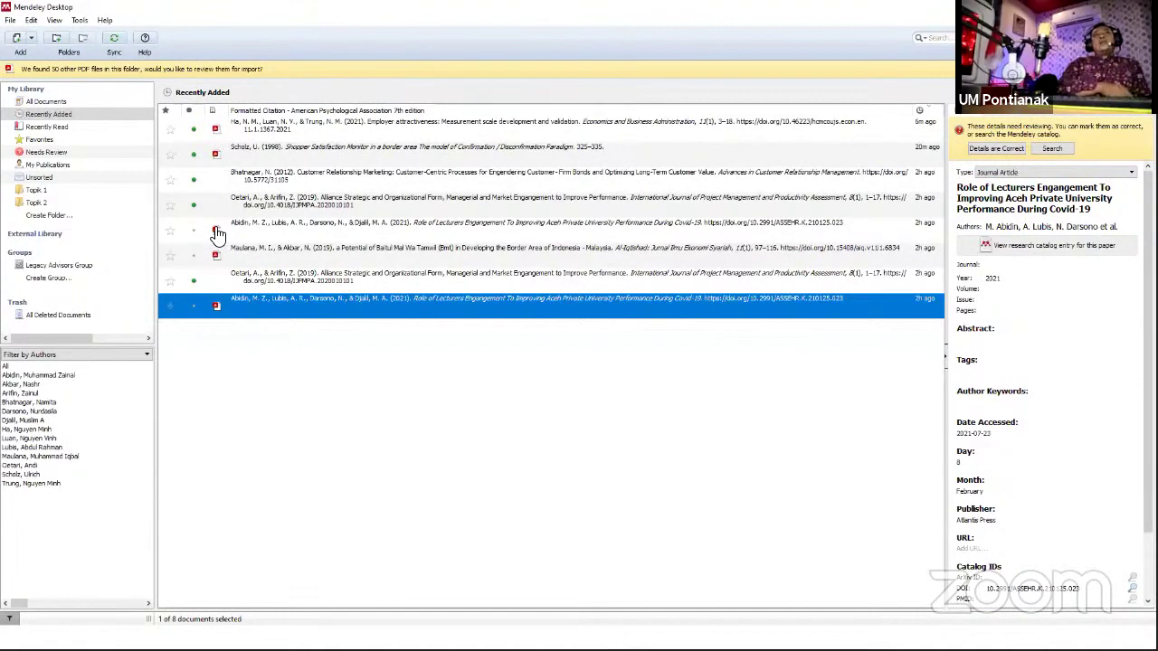
left_click(56, 117)
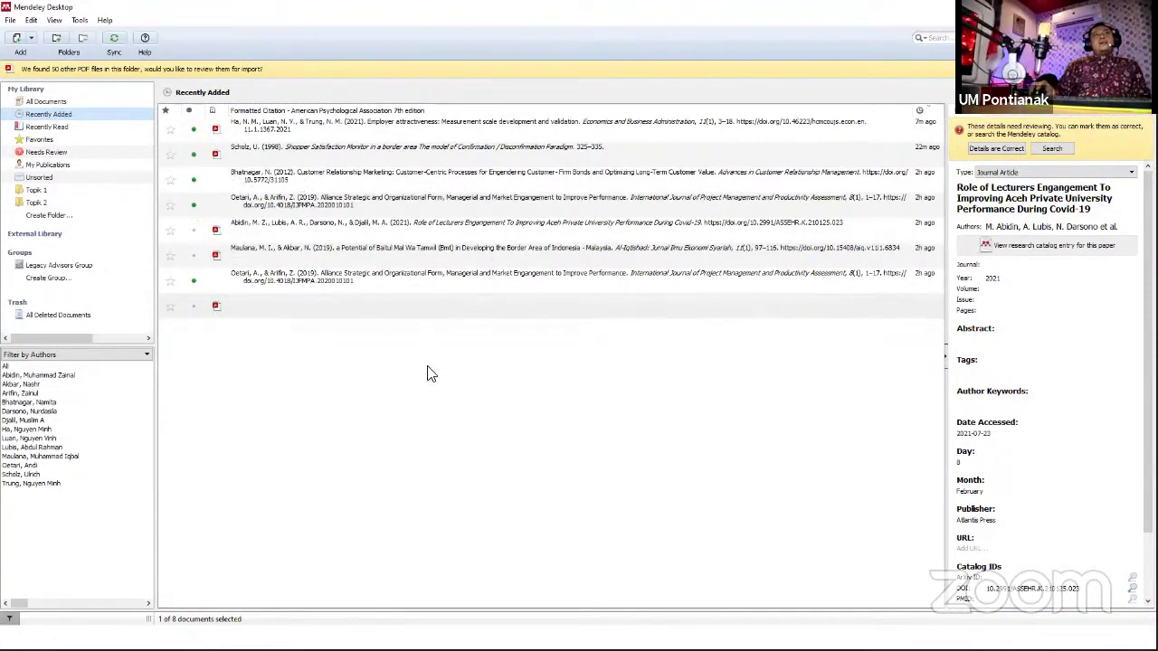
- View the PDF files in the Downloads folder through Add Files, and leave without importing any
left_click(29, 39)
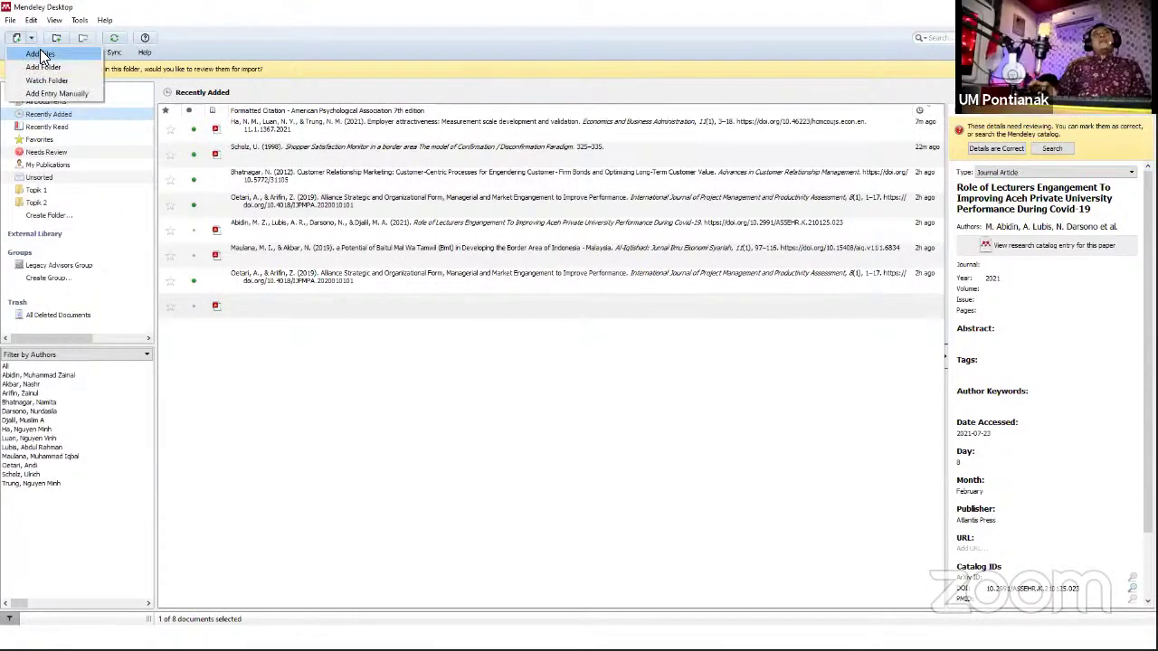
left_click(41, 55)
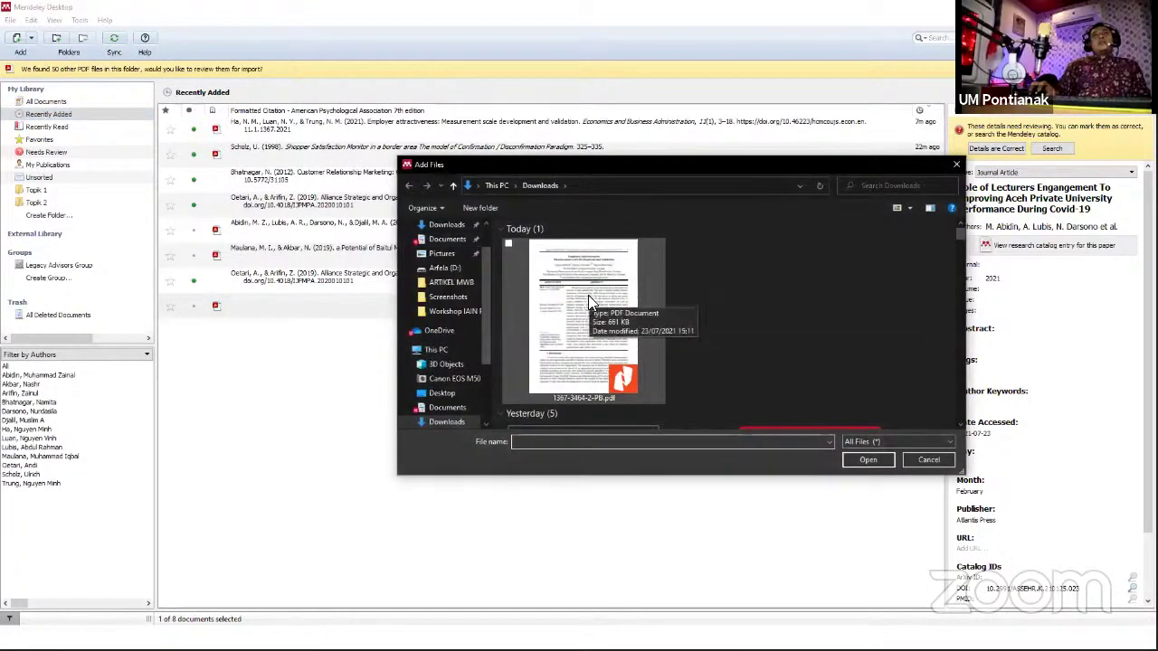
left_click(929, 461)
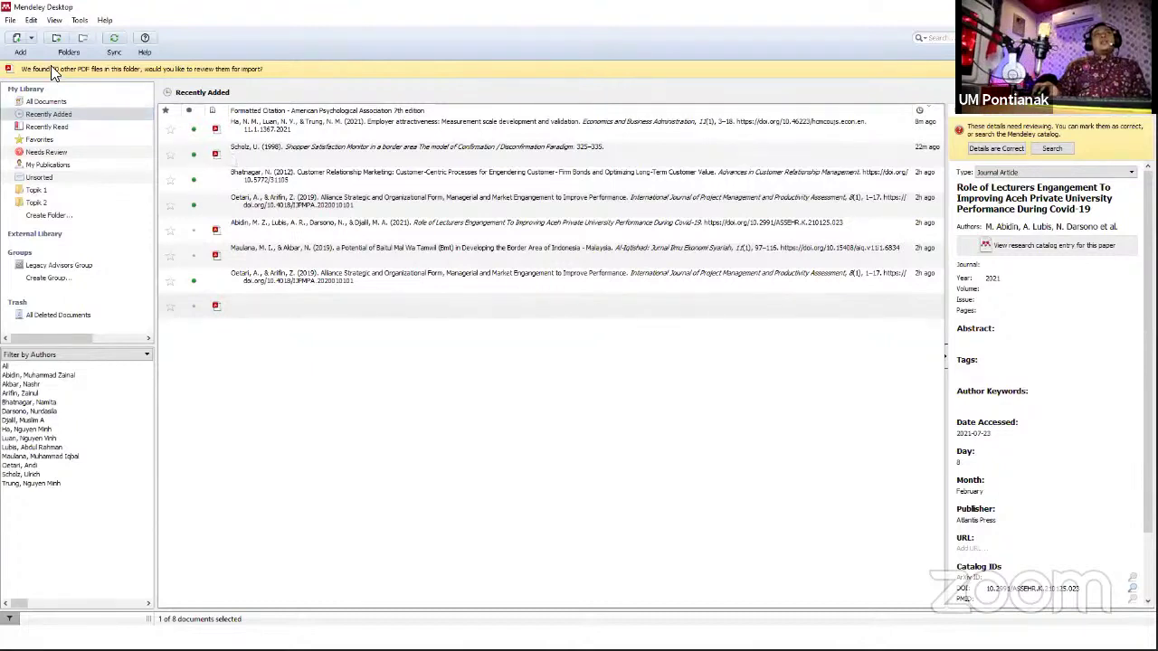
left_click(31, 38)
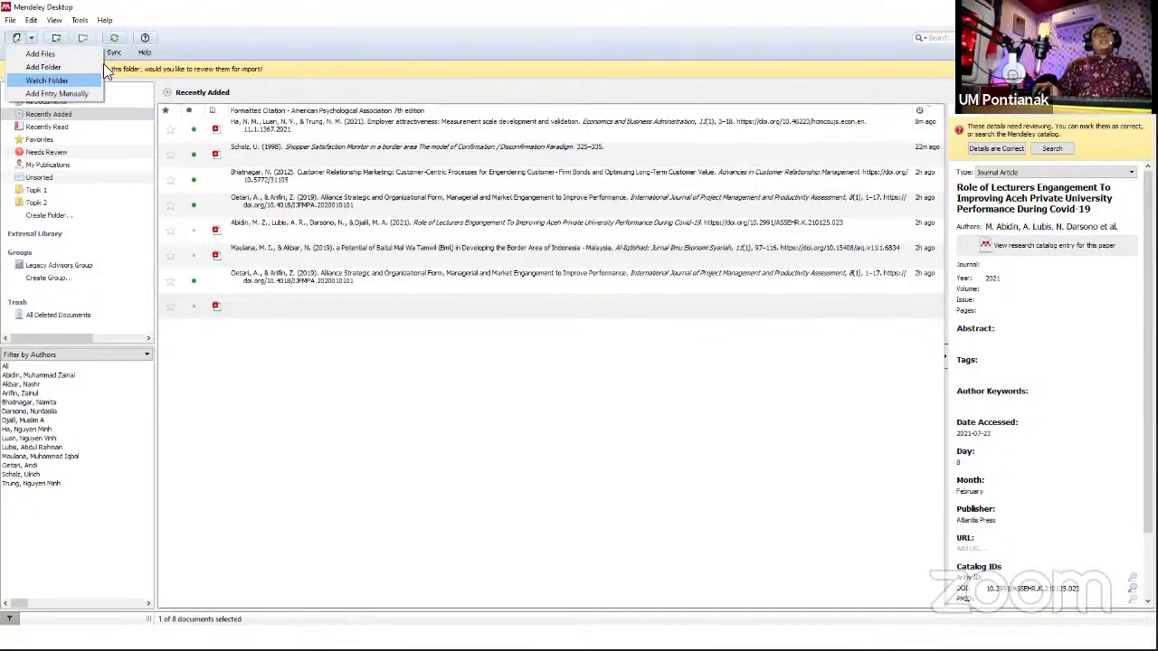
left_click(241, 43)
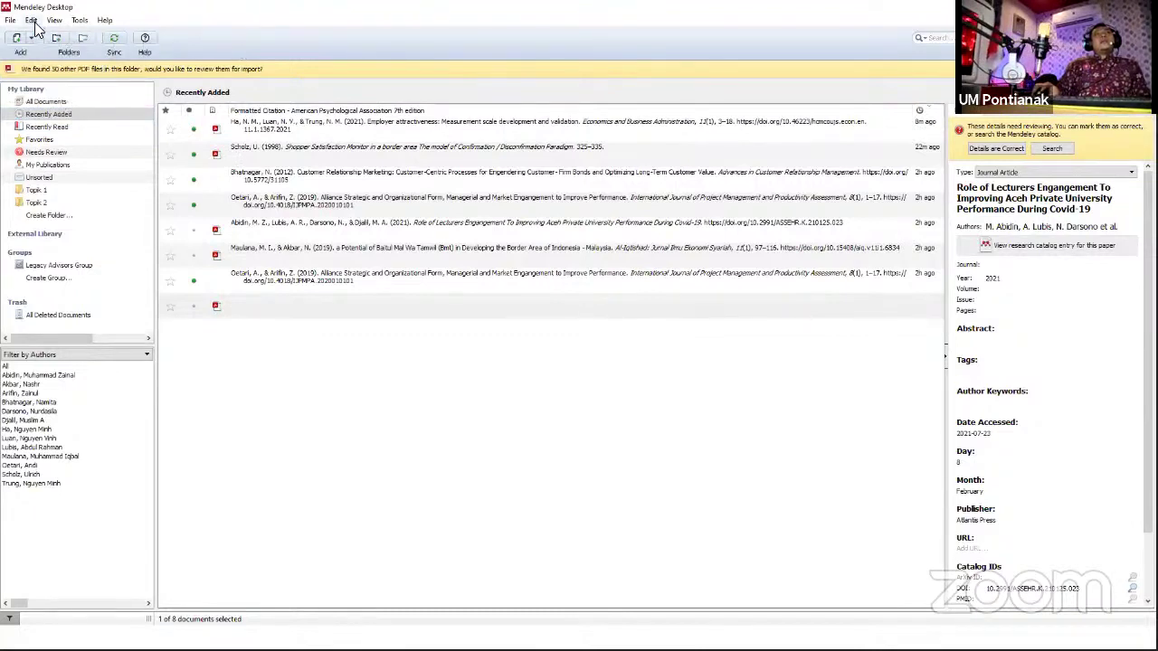
left_click(30, 20)
left_click(232, 21)
- Start a manual document entry and try the types Book and Book Section before setting it to Case
left_click(31, 36)
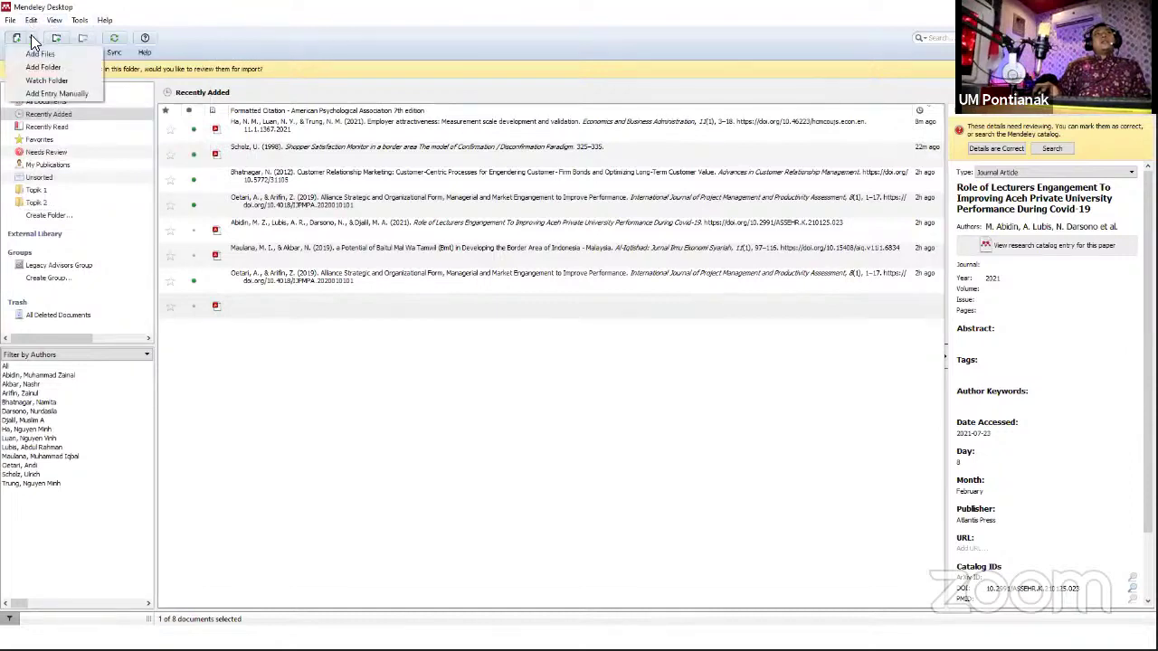
left_click(56, 94)
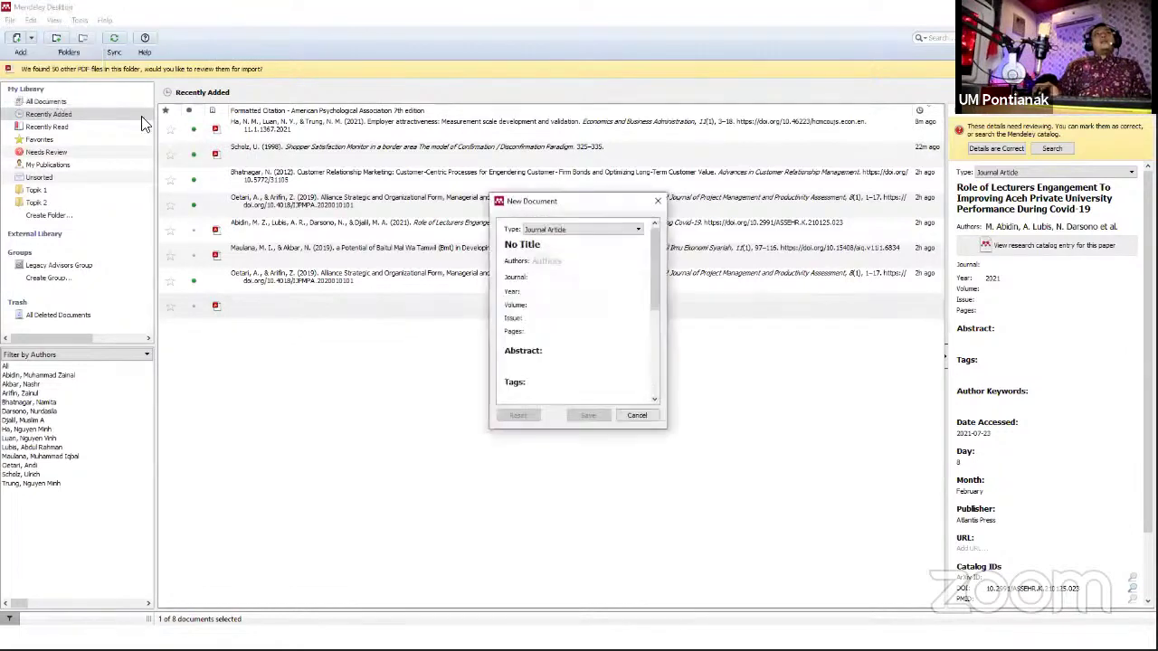
left_click(588, 230)
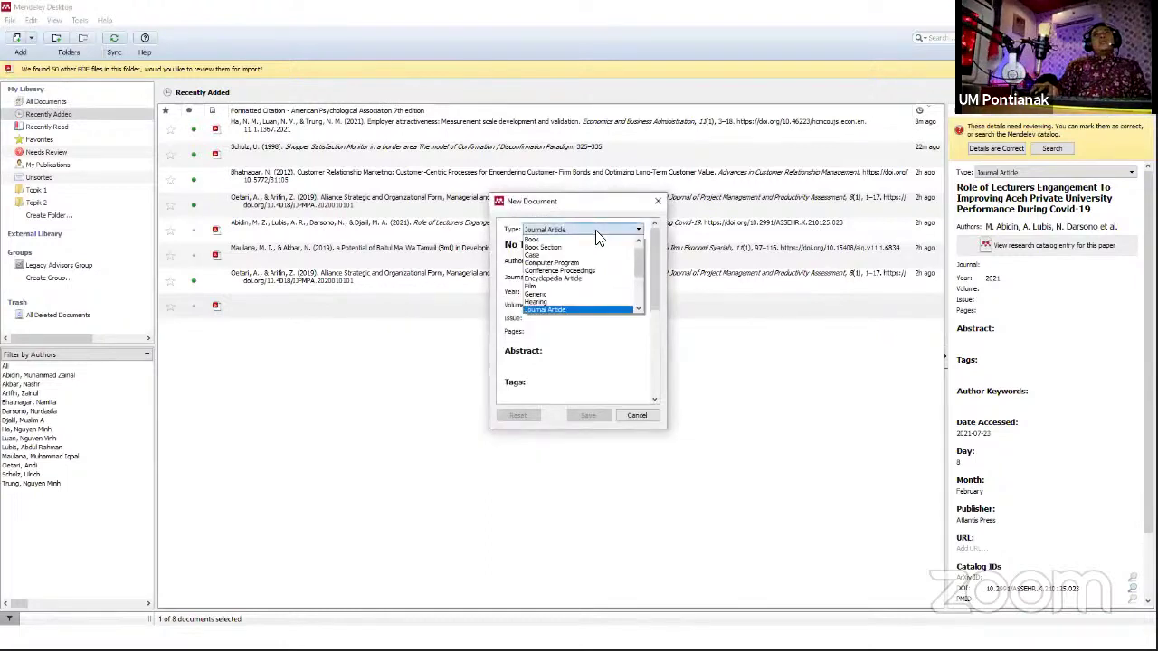
left_click(577, 241)
left_click(558, 230)
left_click(558, 246)
left_click(556, 230)
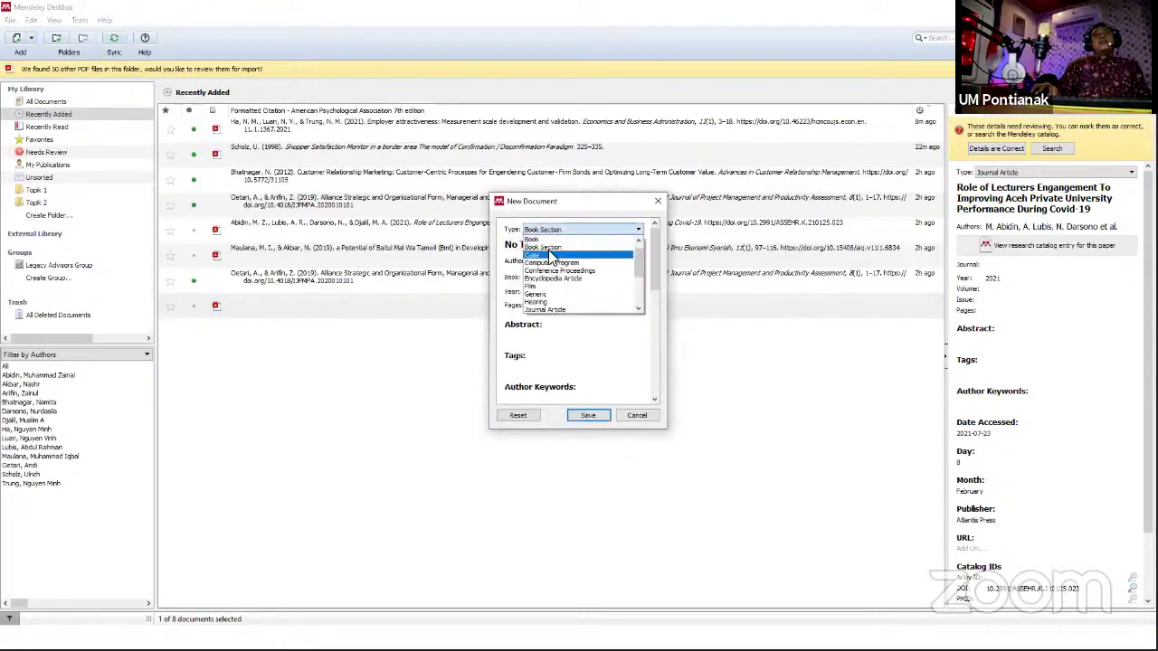
left_click(556, 254)
- Look through the full list of document types available for the new manual entry
left_click(555, 229)
scroll(559, 253, "down", 3)
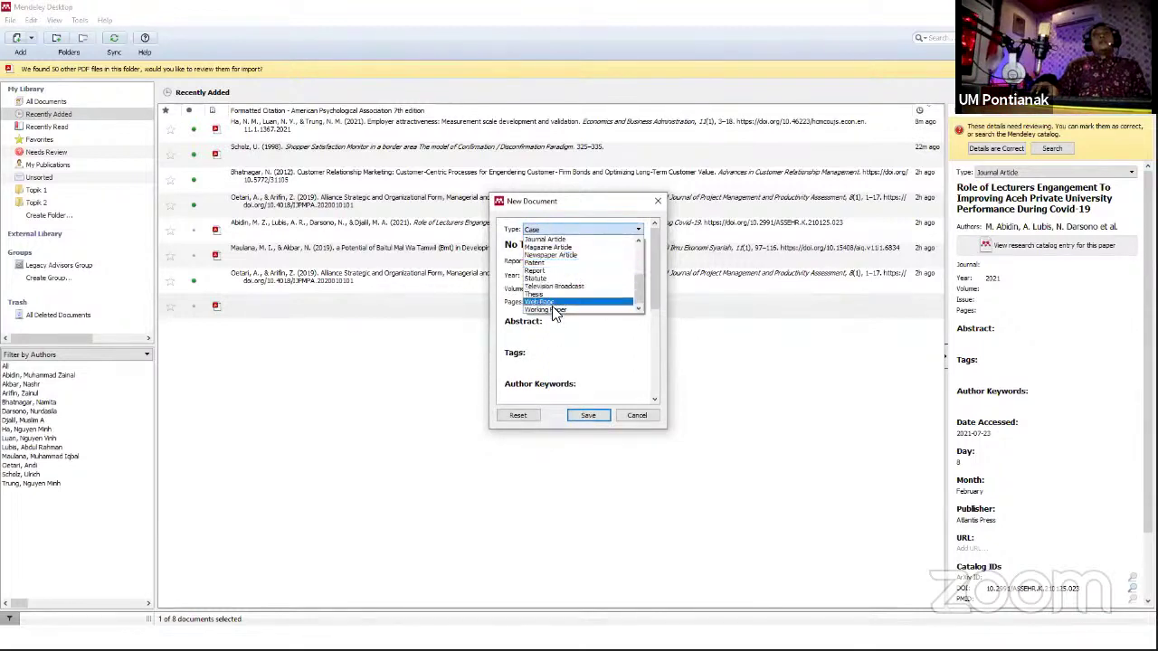
scroll(548, 256, "up", 3)
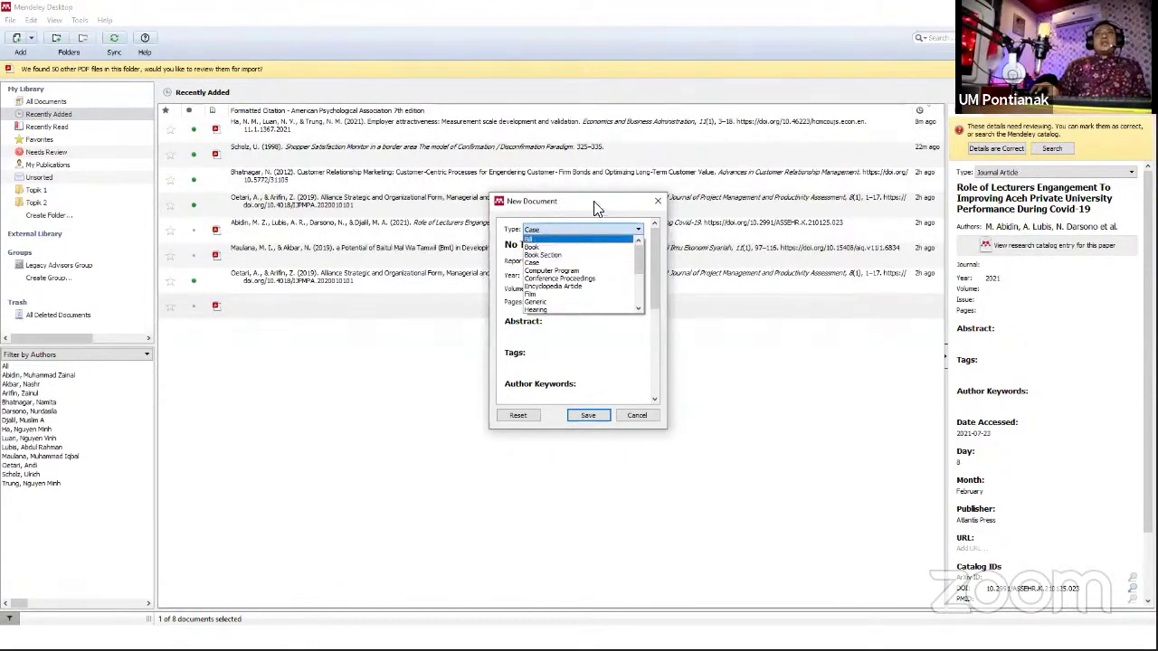
scroll(568, 273, "down", 3)
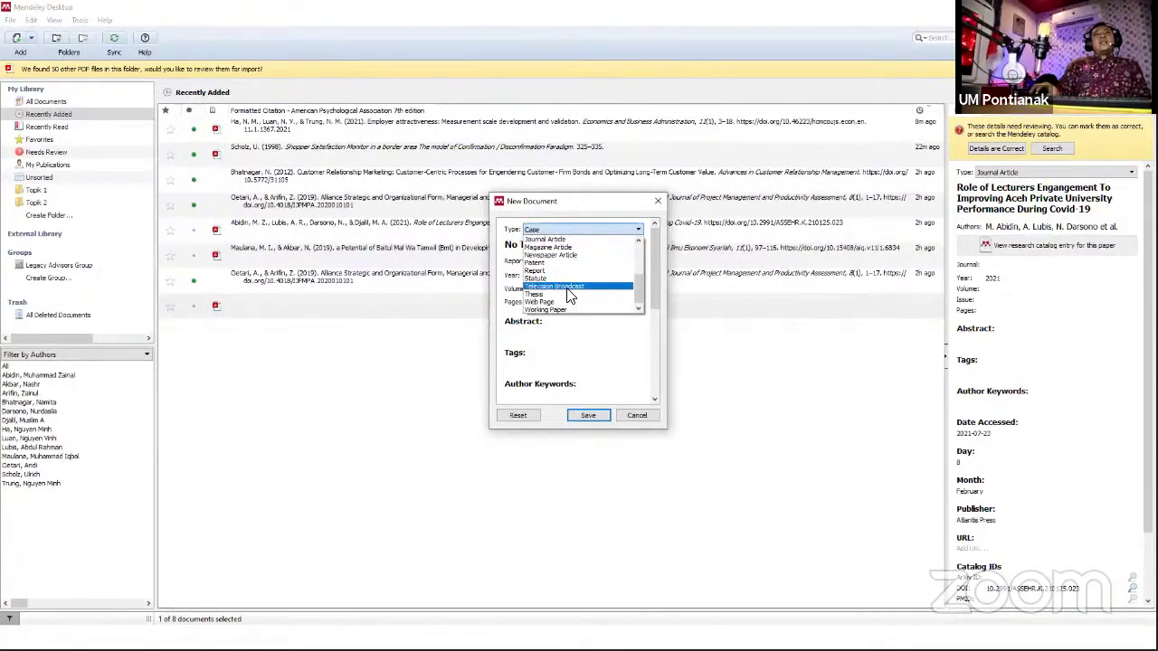
scroll(567, 297, "up", 1)
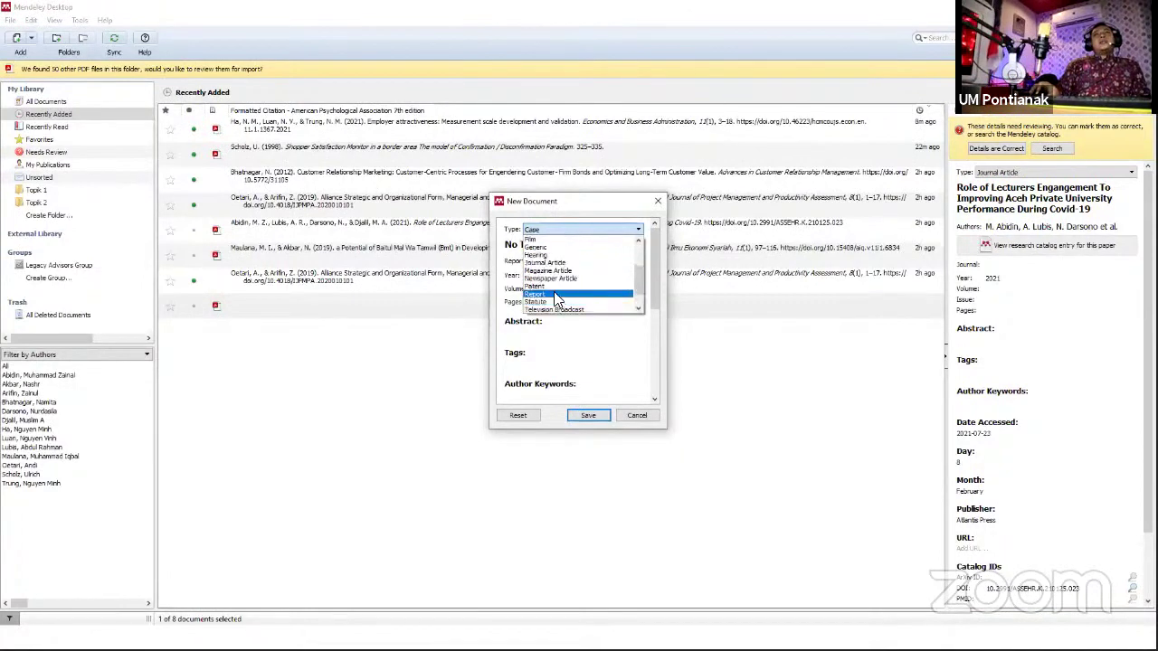
scroll(563, 282, "down", 1)
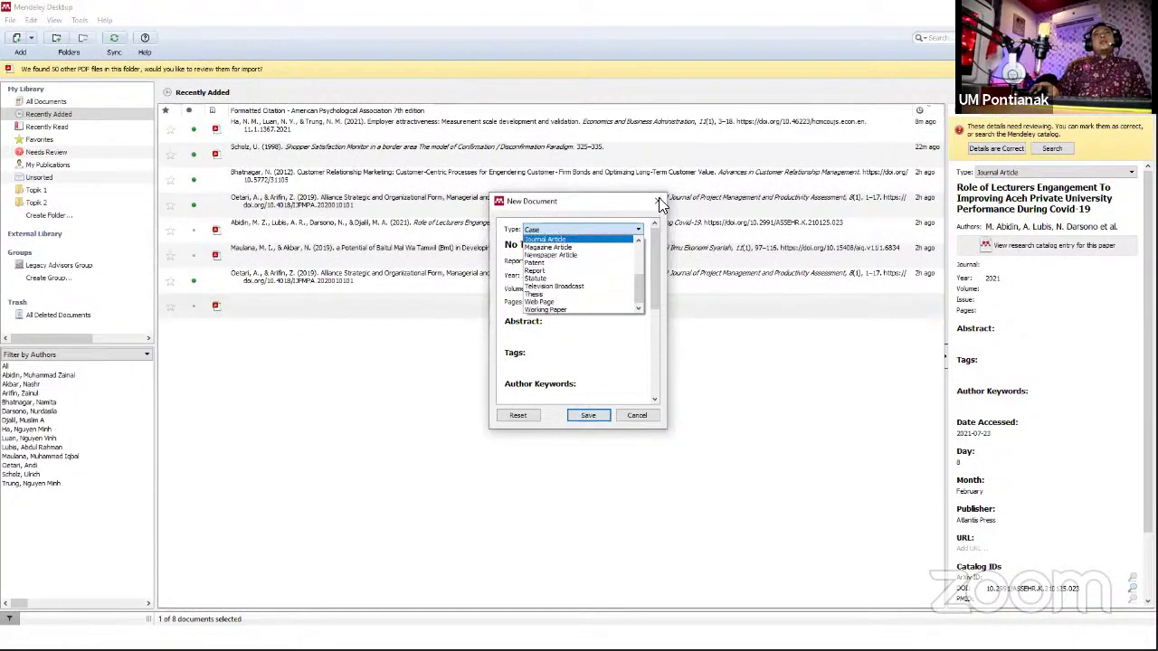
- Close the new manual entry without saving it
left_click(603, 360)
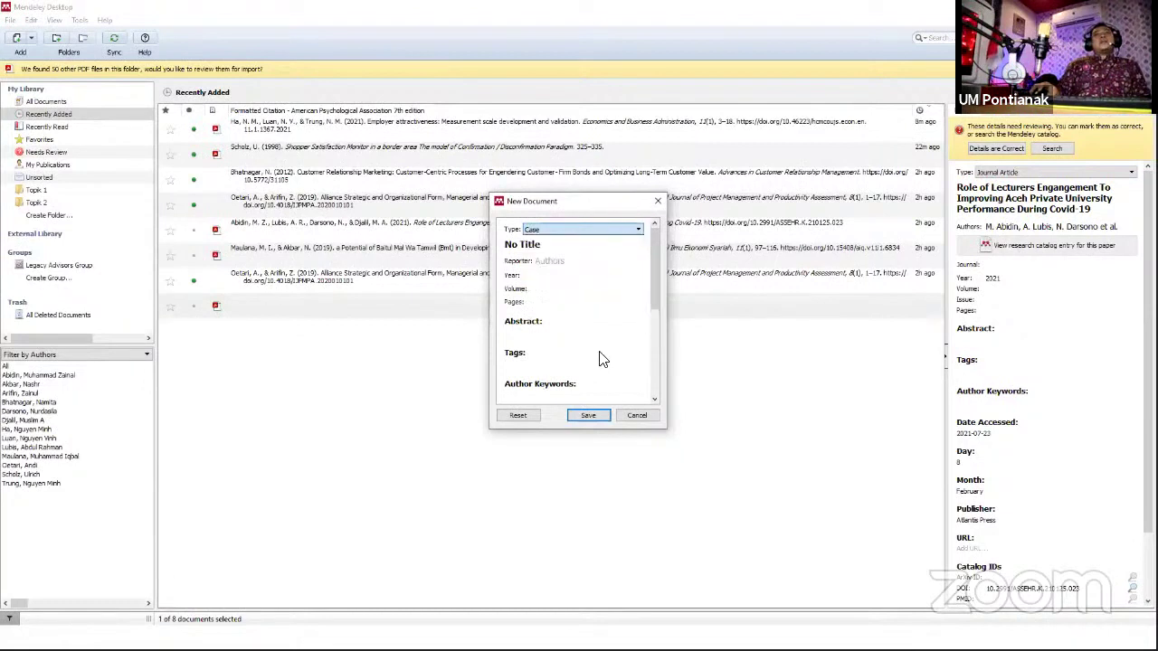
left_click(659, 203)
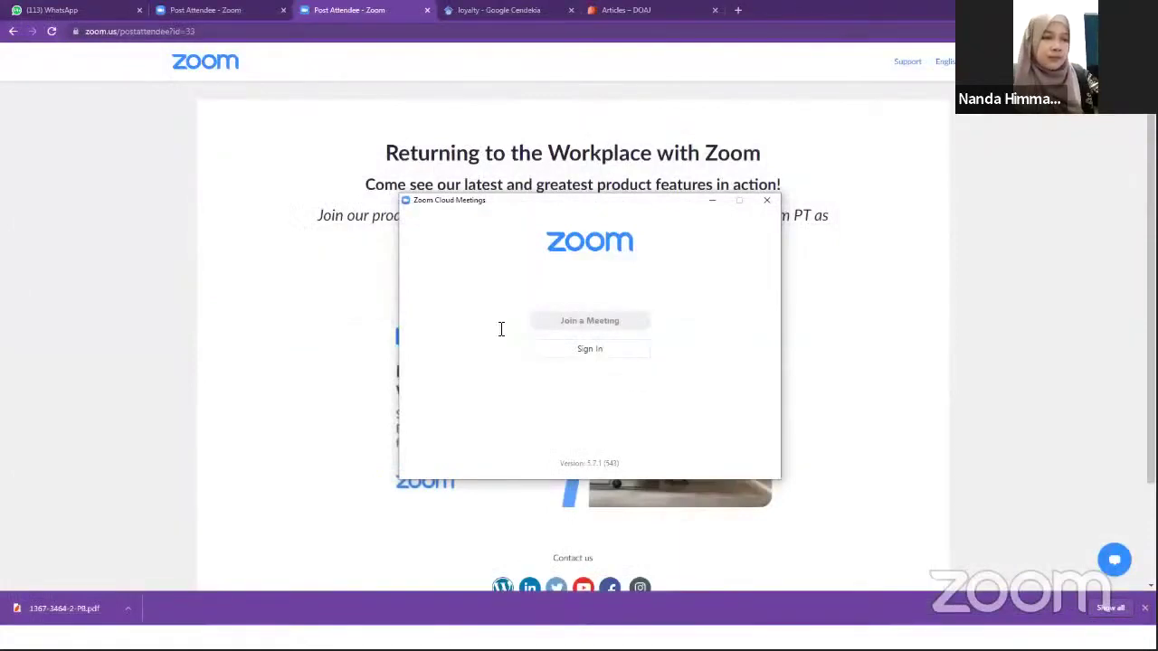
- Switch to the PowerPoint slide show and view the slides on adding references by file import and with the web importer
key("super")
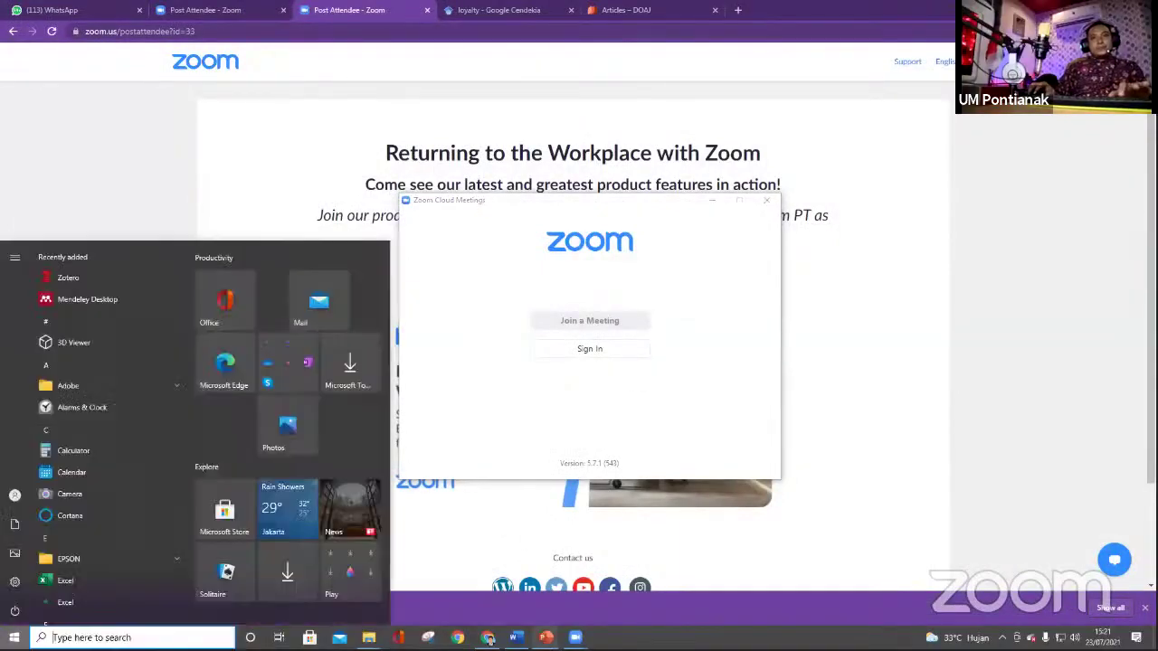
mouse_move(545, 637)
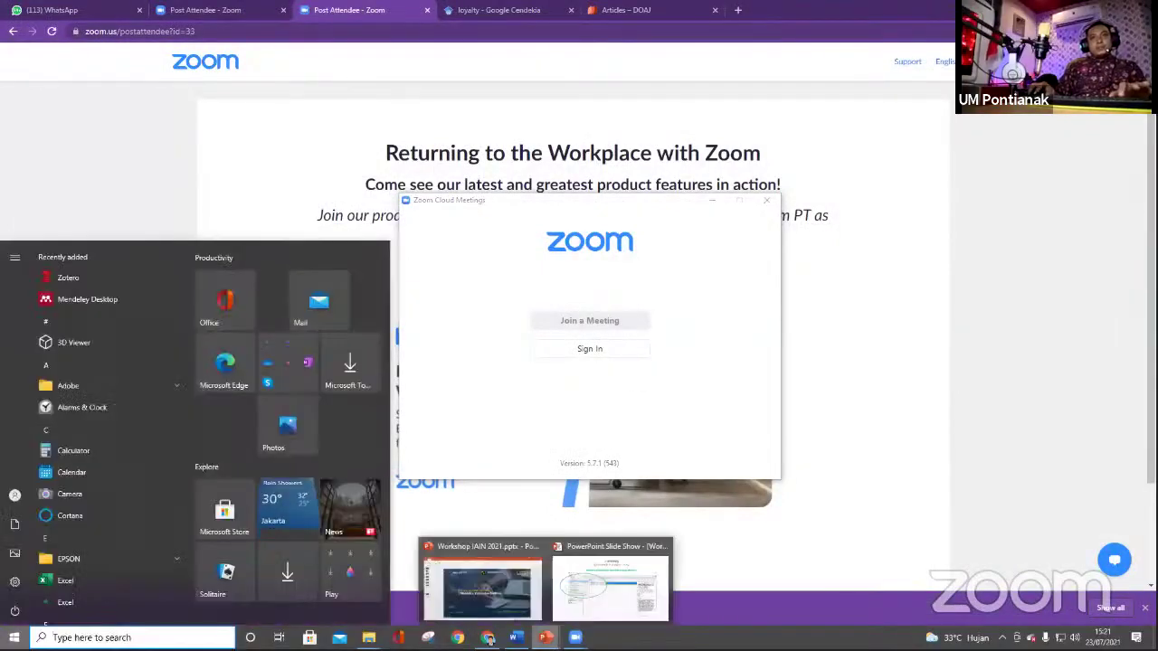
left_click(553, 597)
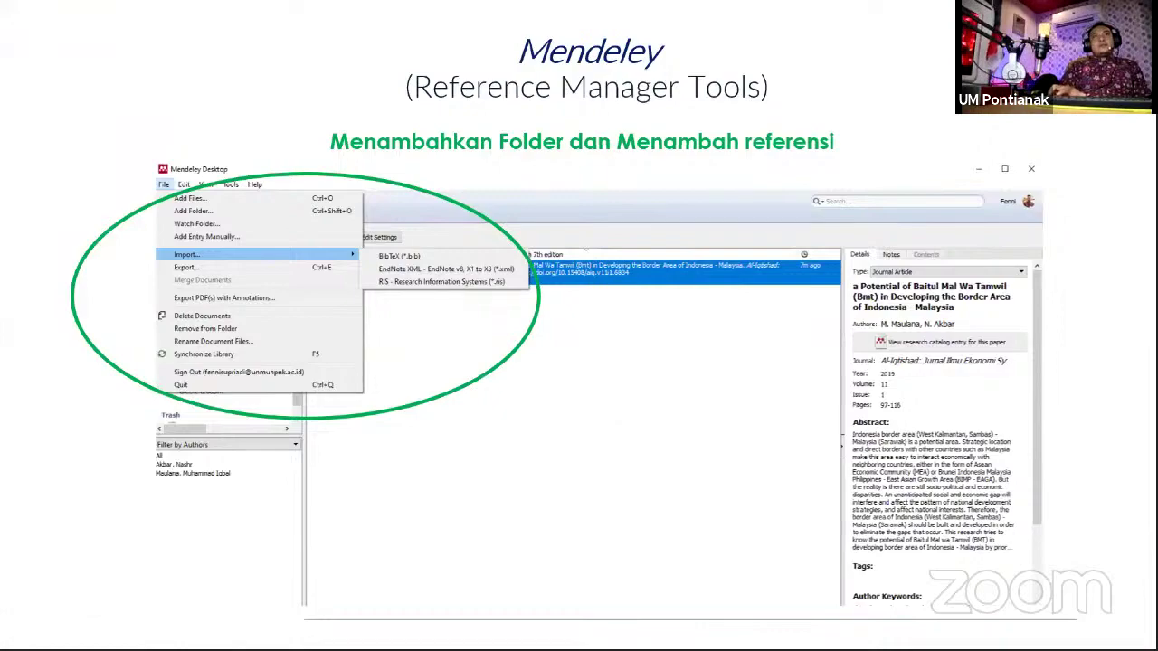
key("Right")
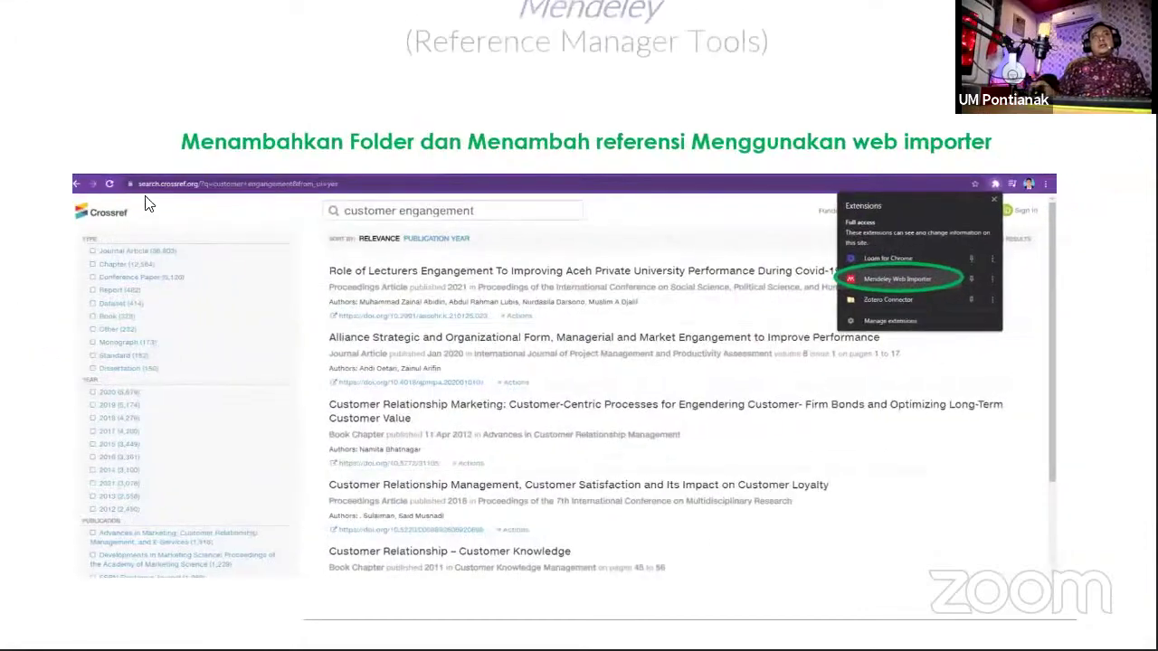
key("Right")
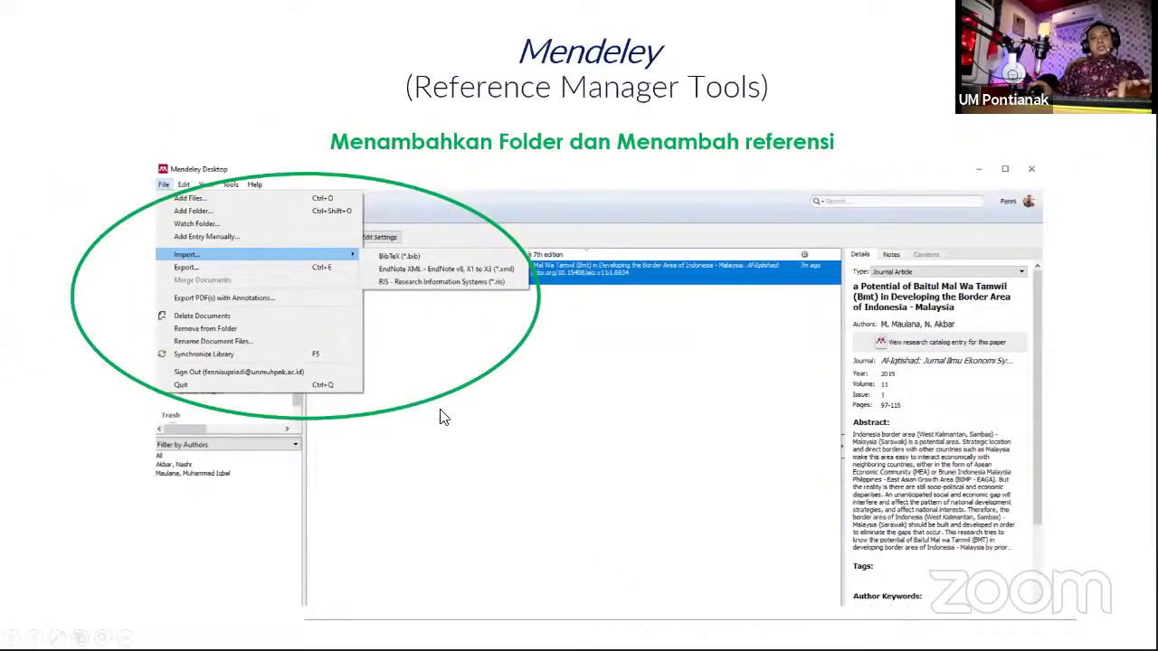
- Switch to the Google Scholar results for loyalty in Chrome and open the BibTeX citation of "Customer loyalty and customer loyalty programs"
mouse_move(498, 647)
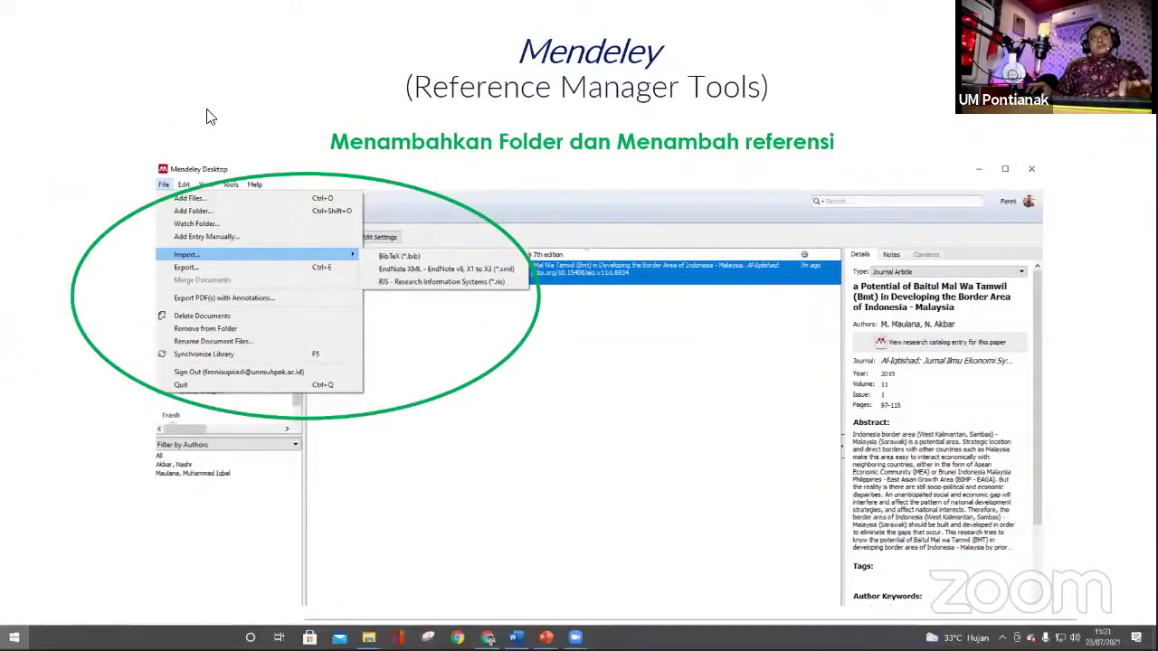
key("ctrl+Tab")
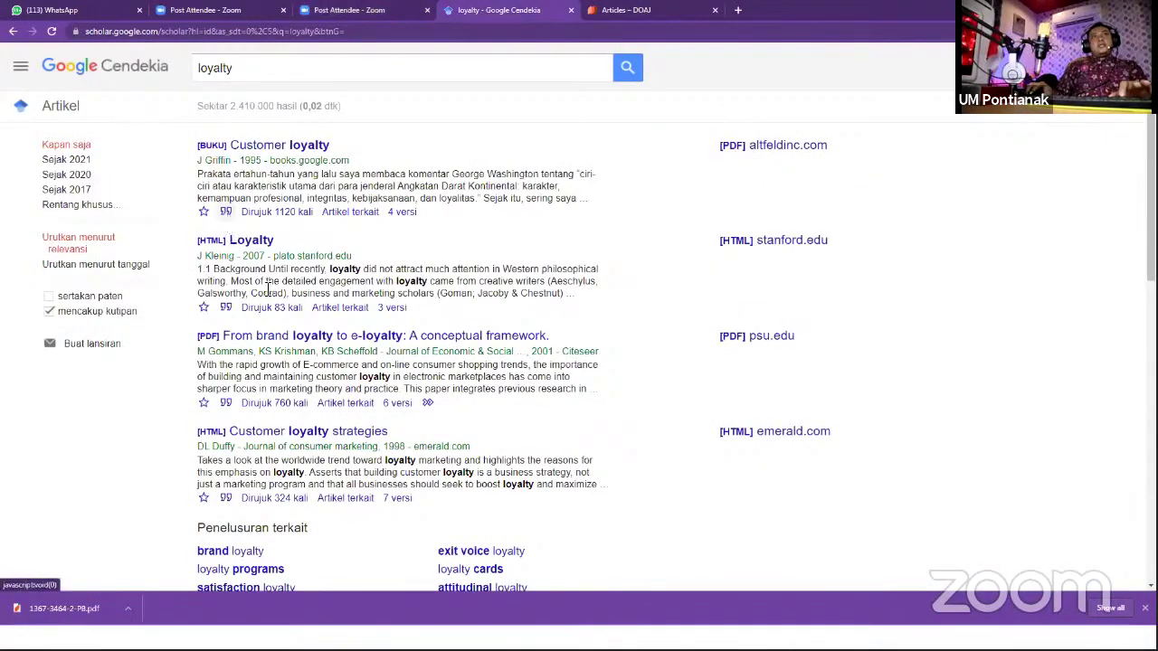
scroll(288, 382, "down", 2)
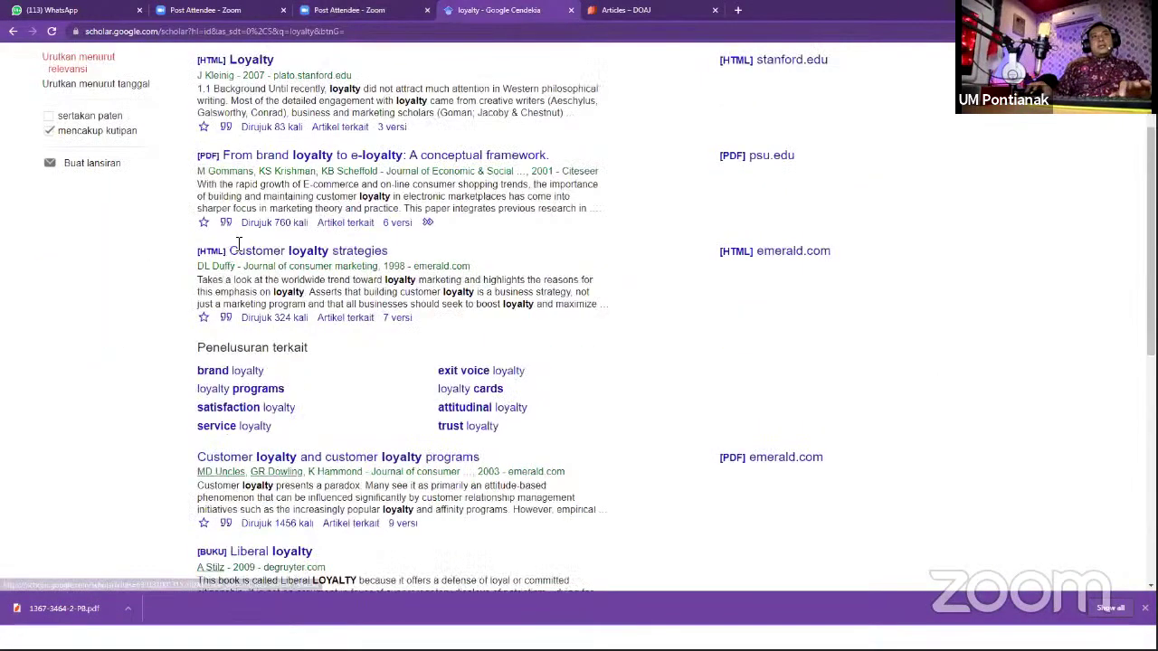
scroll(281, 235, "down", 3)
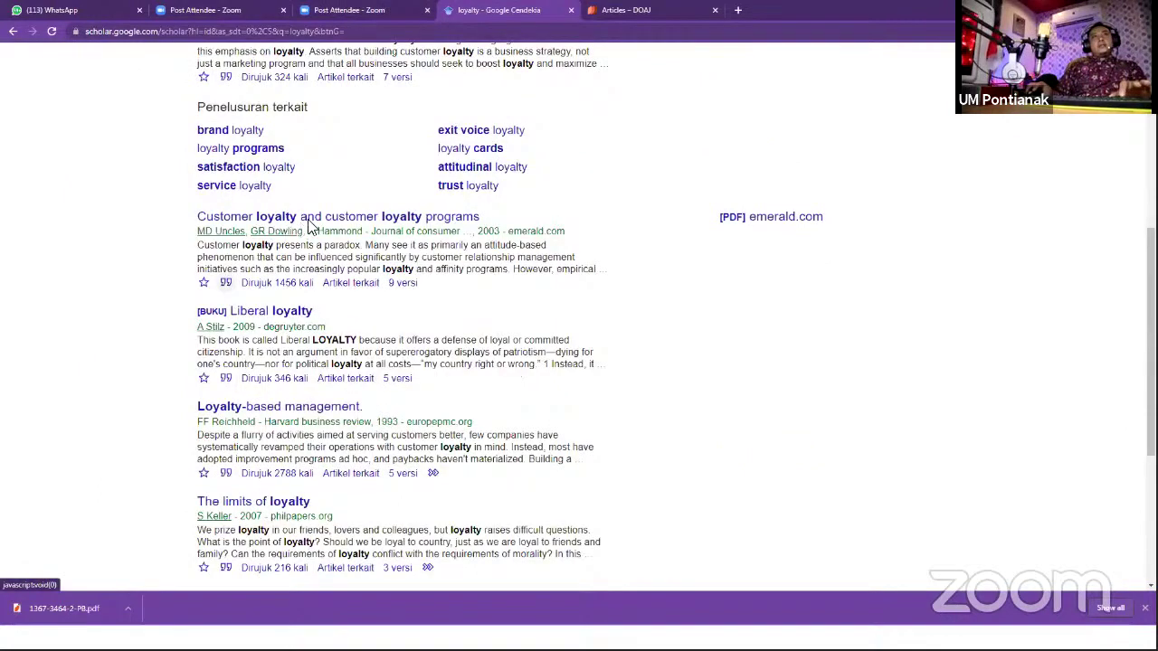
left_click(228, 283)
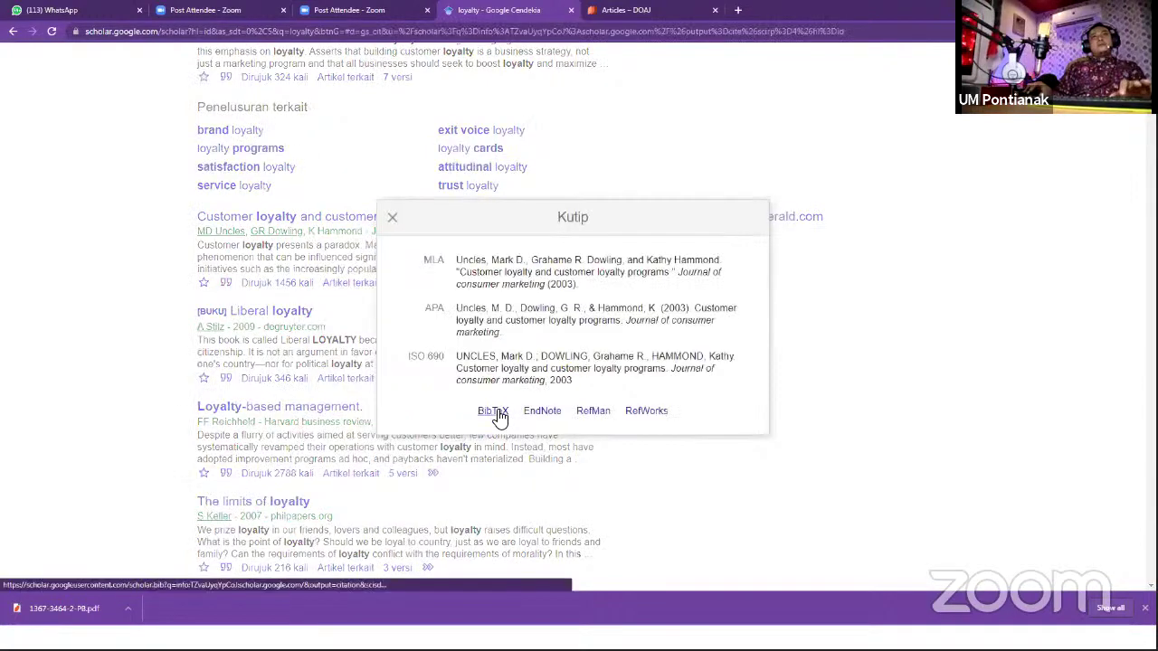
left_click(496, 413)
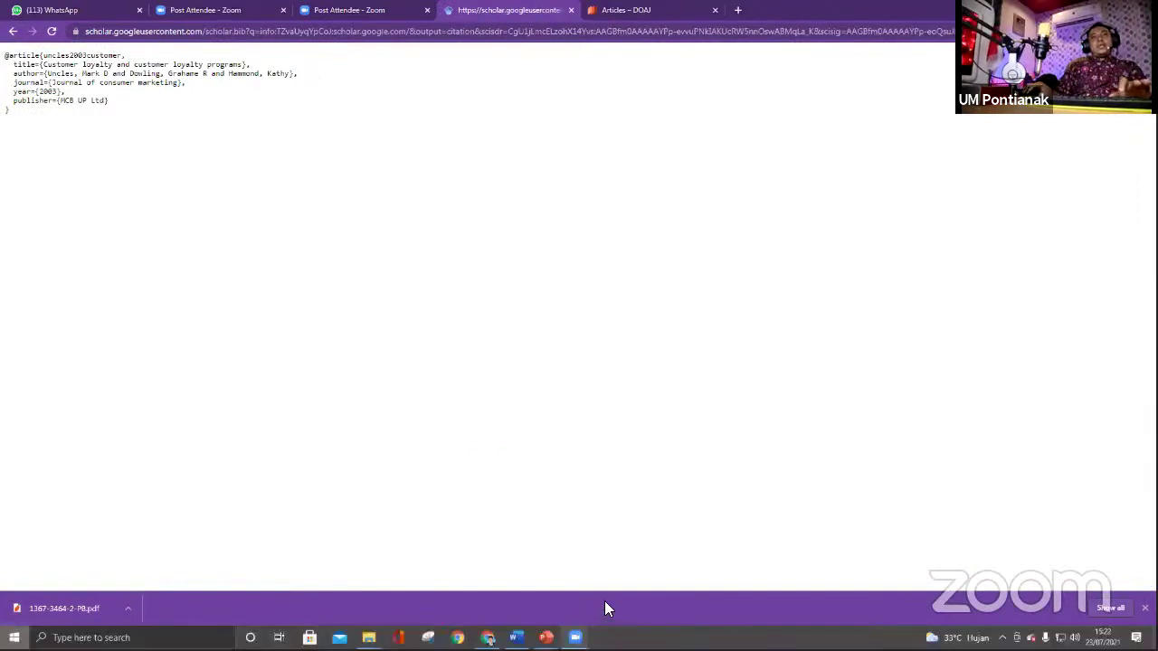
- Return to the PowerPoint slide show and go to the Zotero slide on adding articles and reference metadata
key("super")
mouse_move(547, 637)
left_click(588, 584)
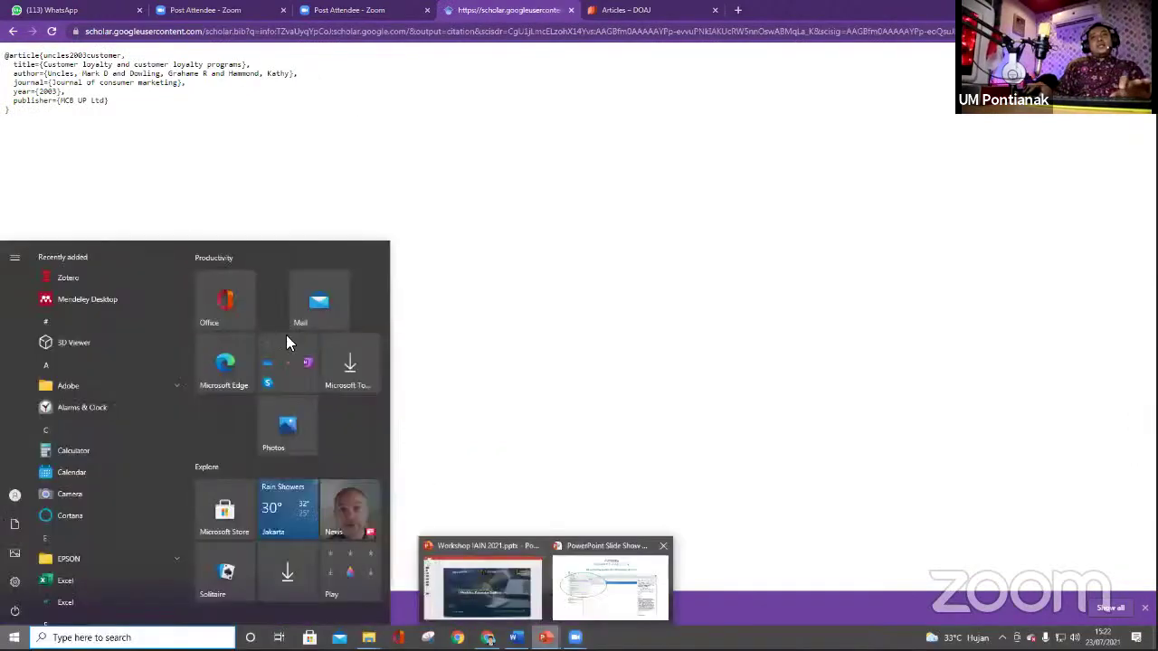
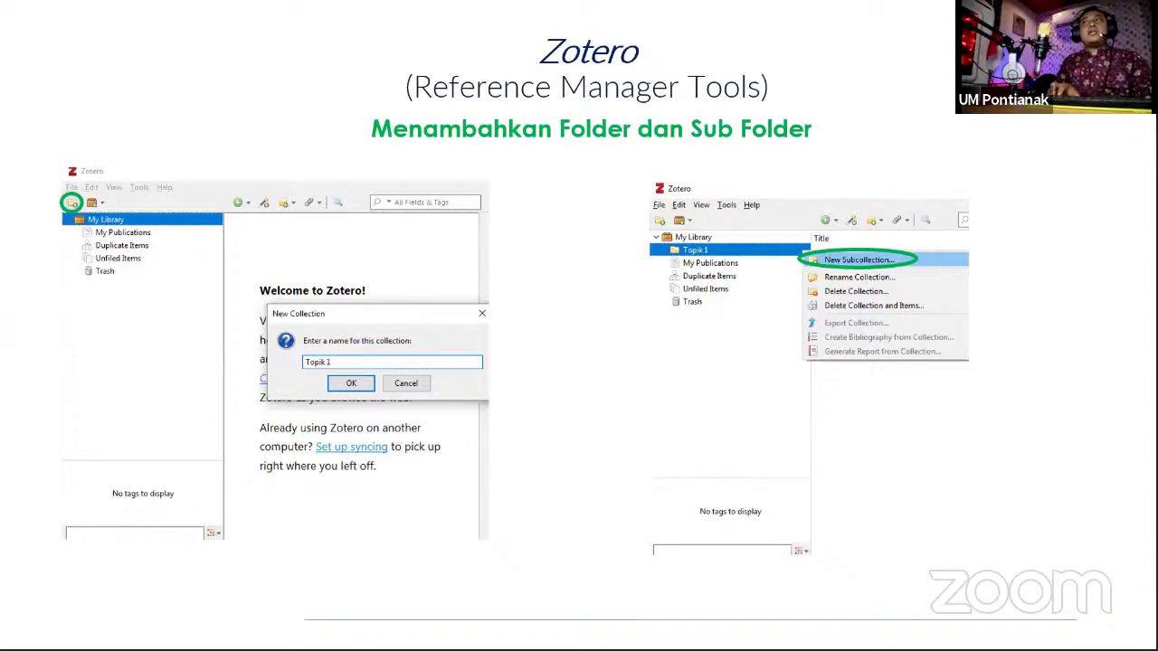
key("Right")
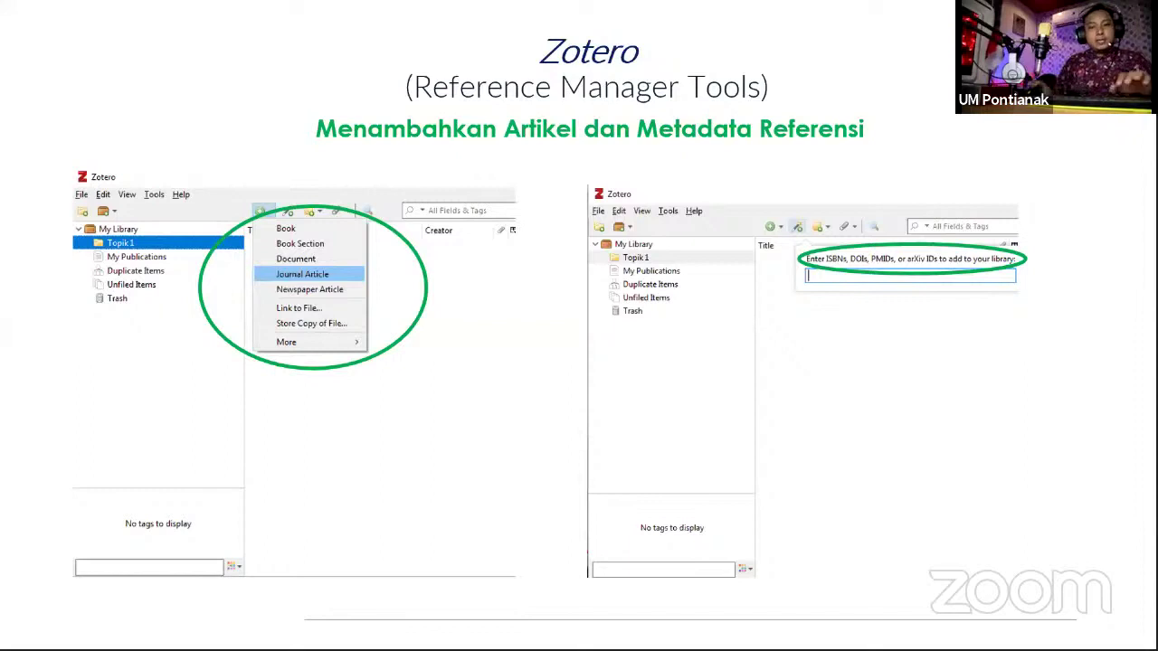
- Find and launch Zotero on the computer and maximize its window
key("super")
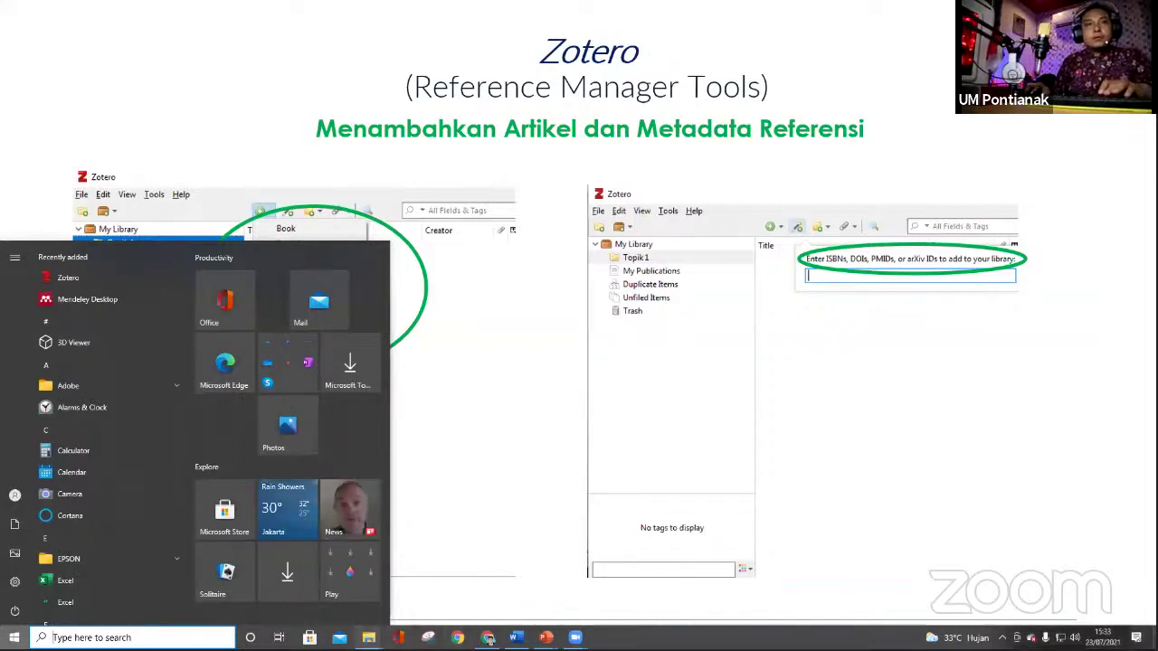
left_click(136, 637)
type("zoter")
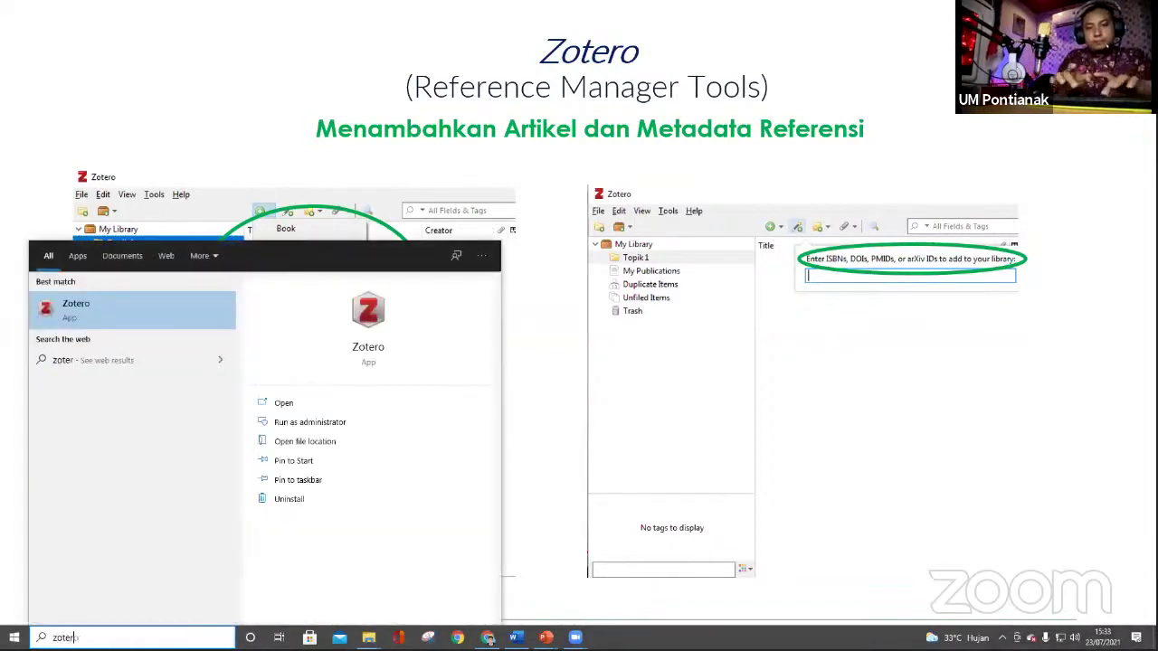
left_click(92, 304)
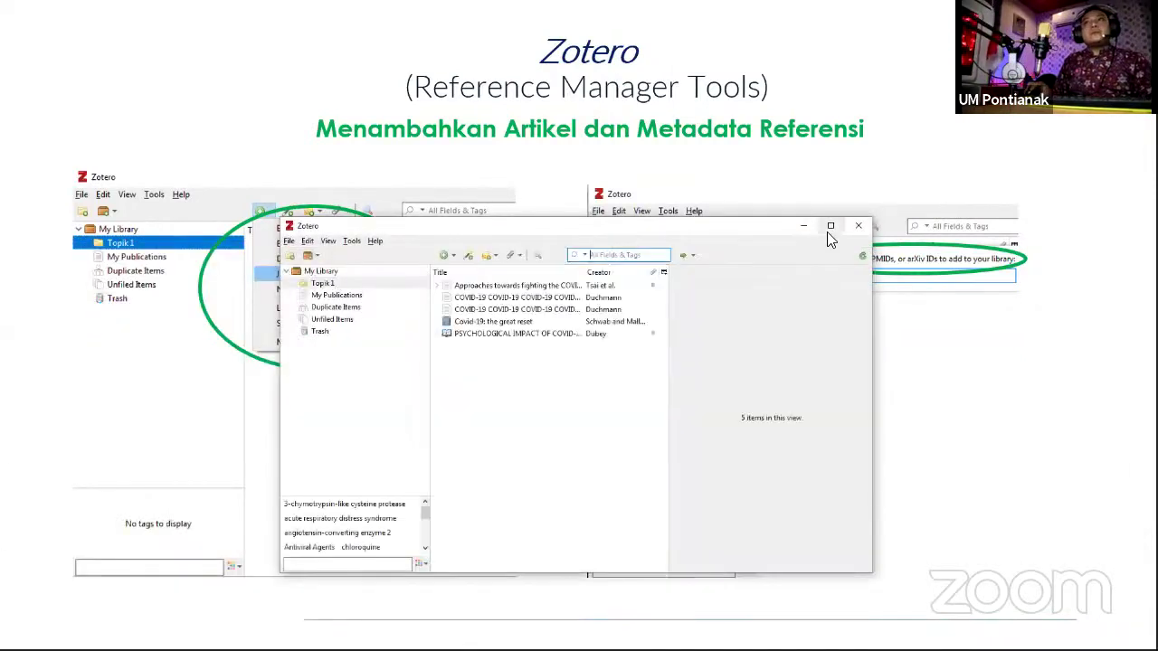
left_click(827, 228)
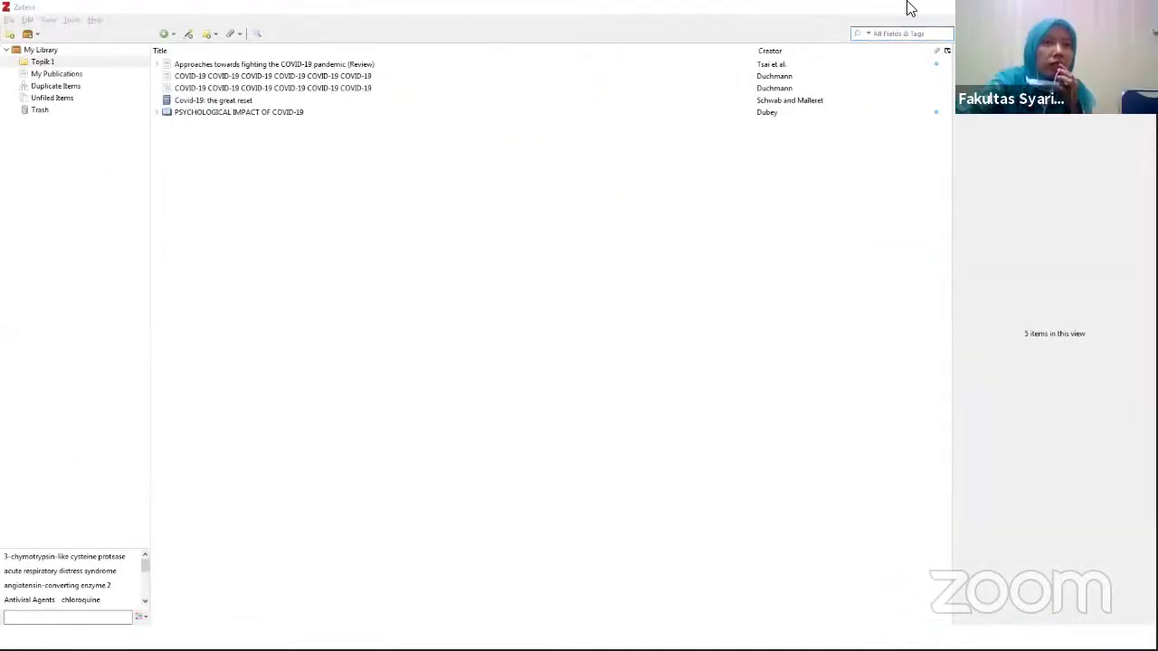
- View the item types available for a new entry and the Link to File picker, and leave without linking a file
left_click(164, 38)
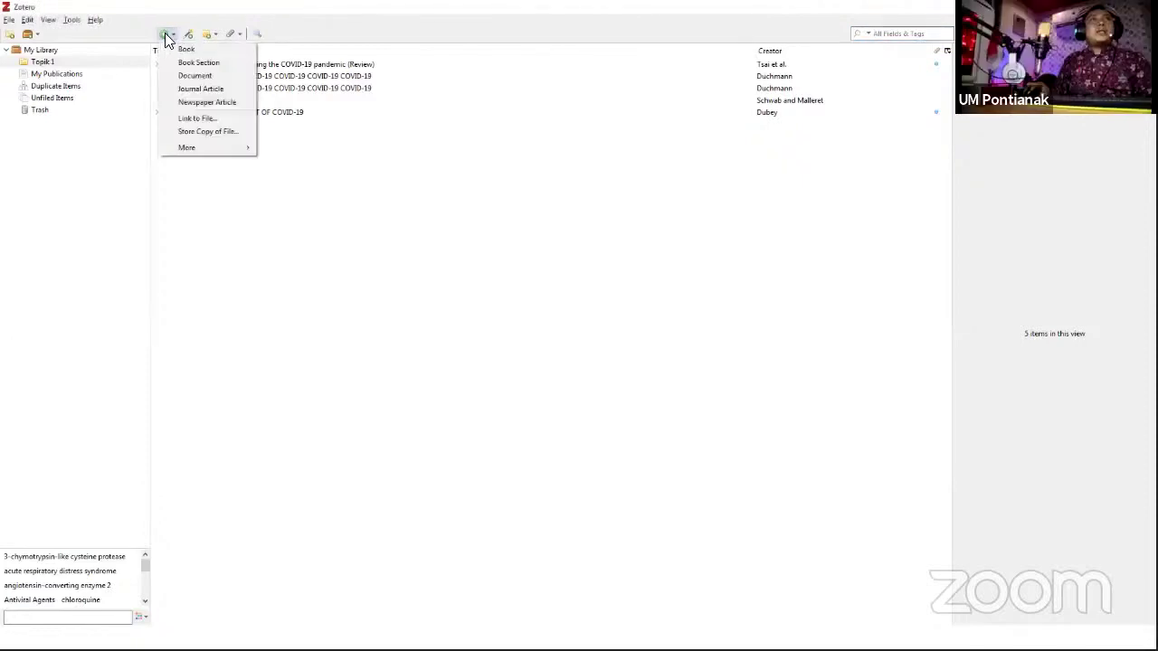
left_click(165, 43)
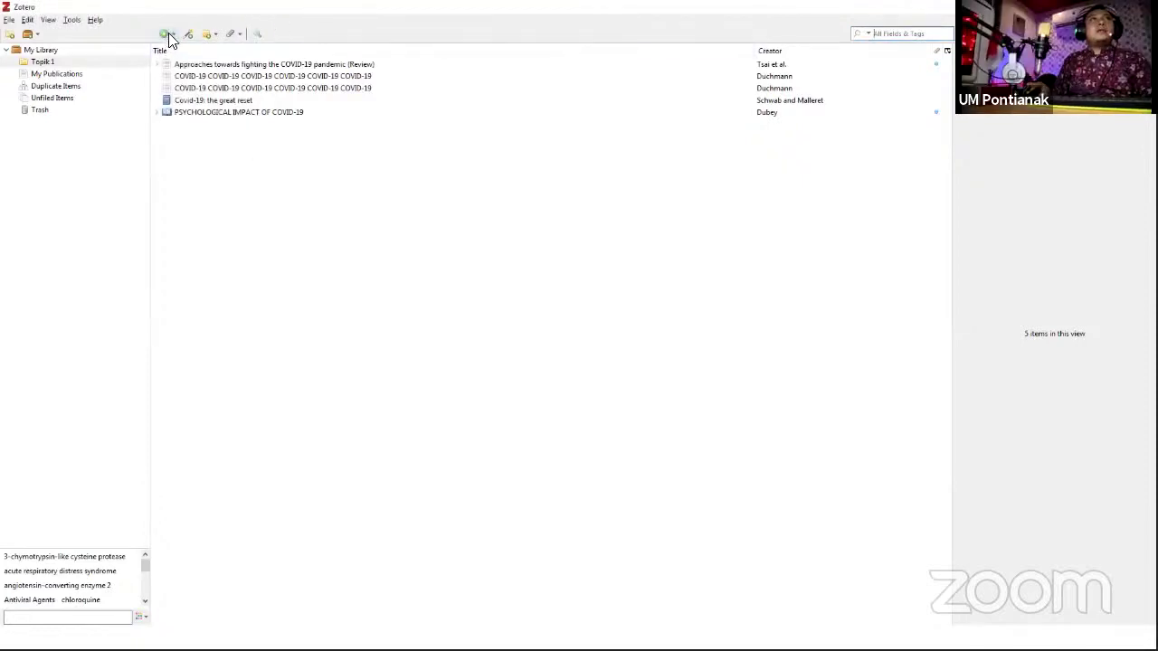
left_click(171, 38)
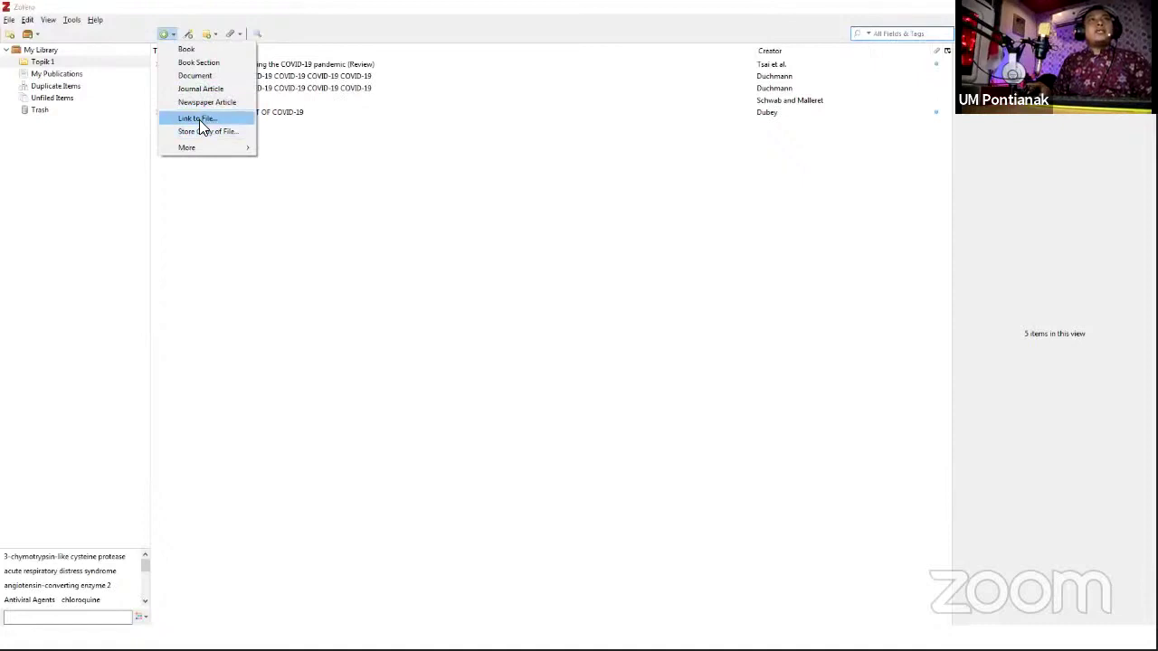
left_click(199, 119)
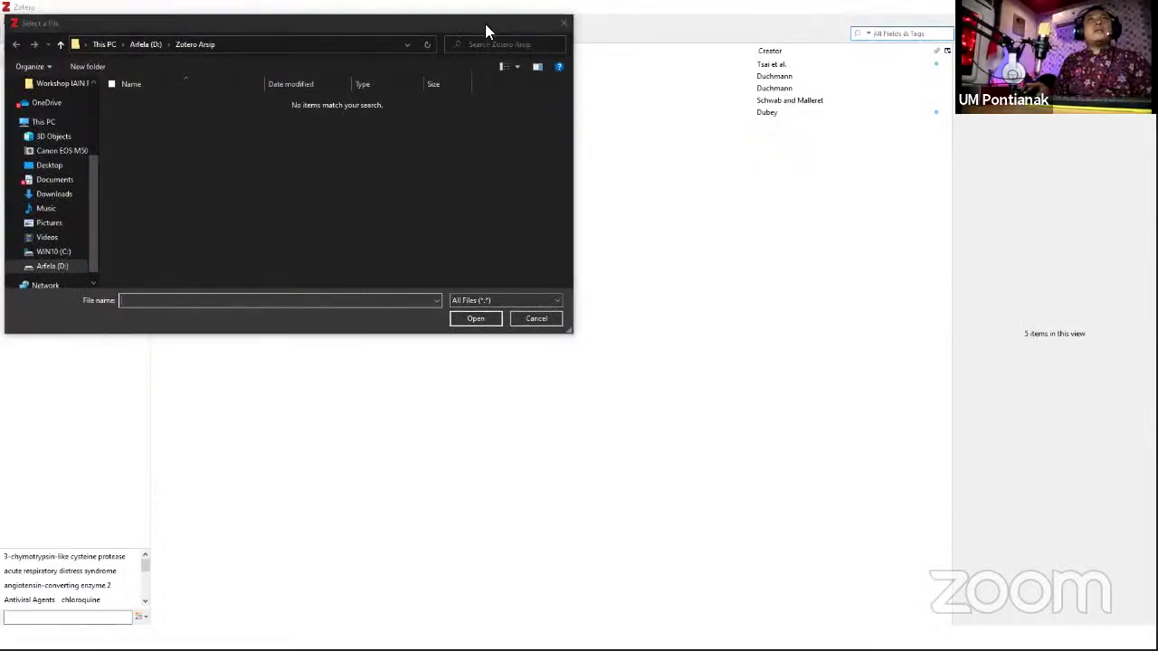
left_click_drag(485, 24, 408, 82)
left_click(459, 378)
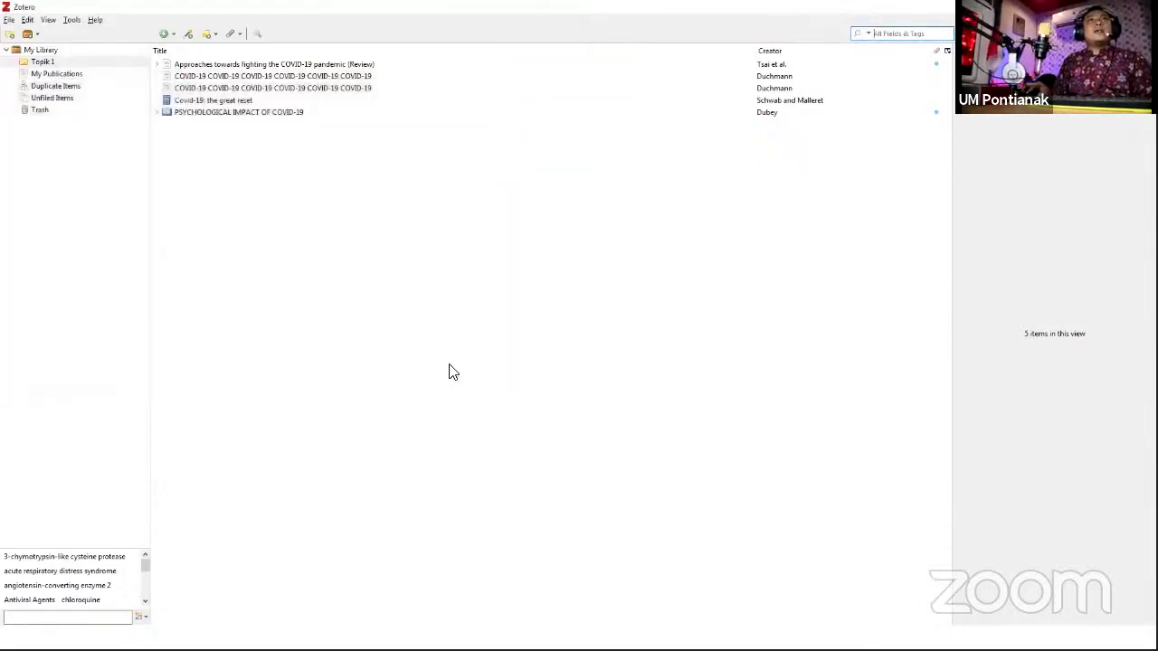
left_click(165, 34)
left_click(355, 225)
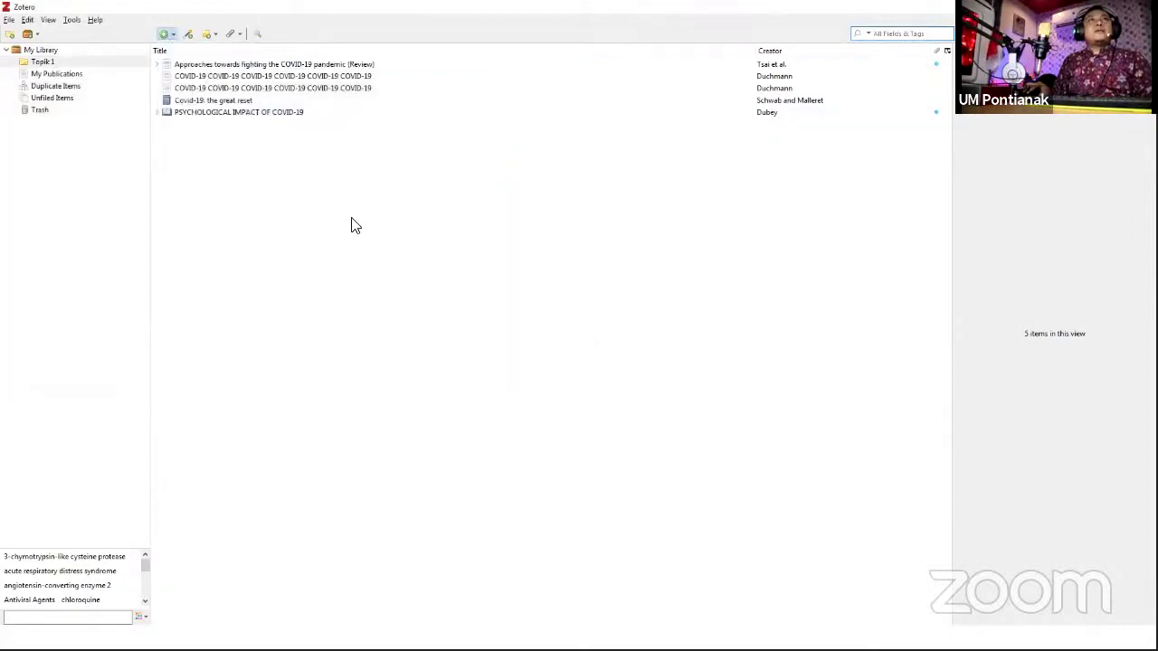
- Open the web page of the first "COVID-19 COVID-19" article from Topik 1, close its browser tab and return to Zotero
left_click(362, 64)
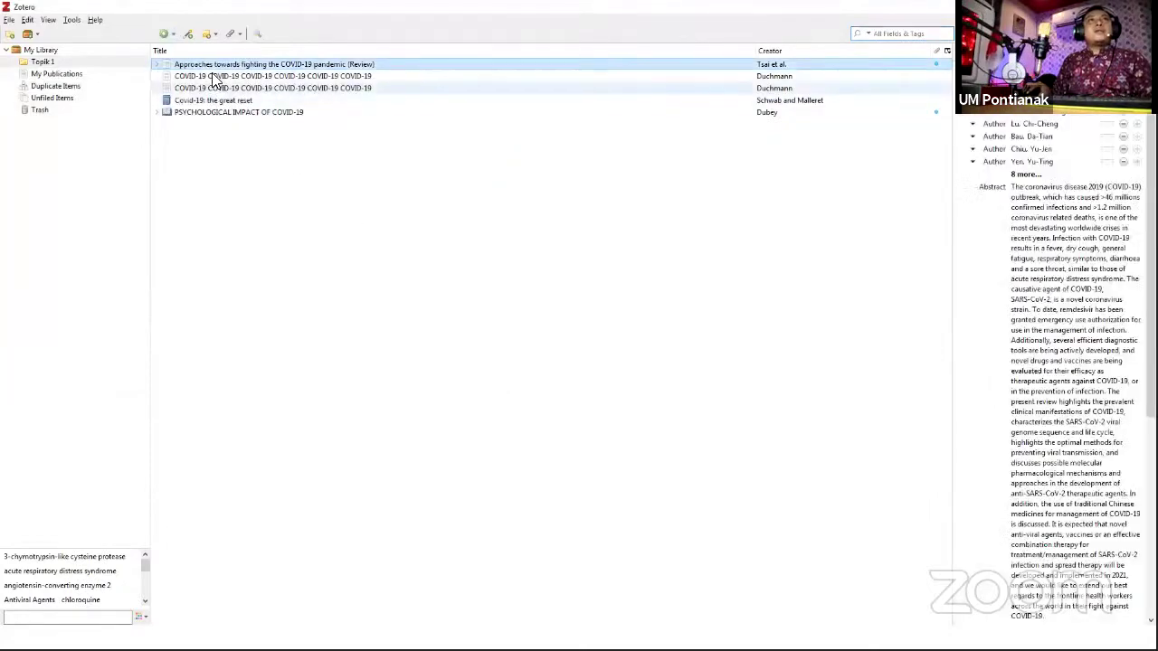
double_click(166, 76)
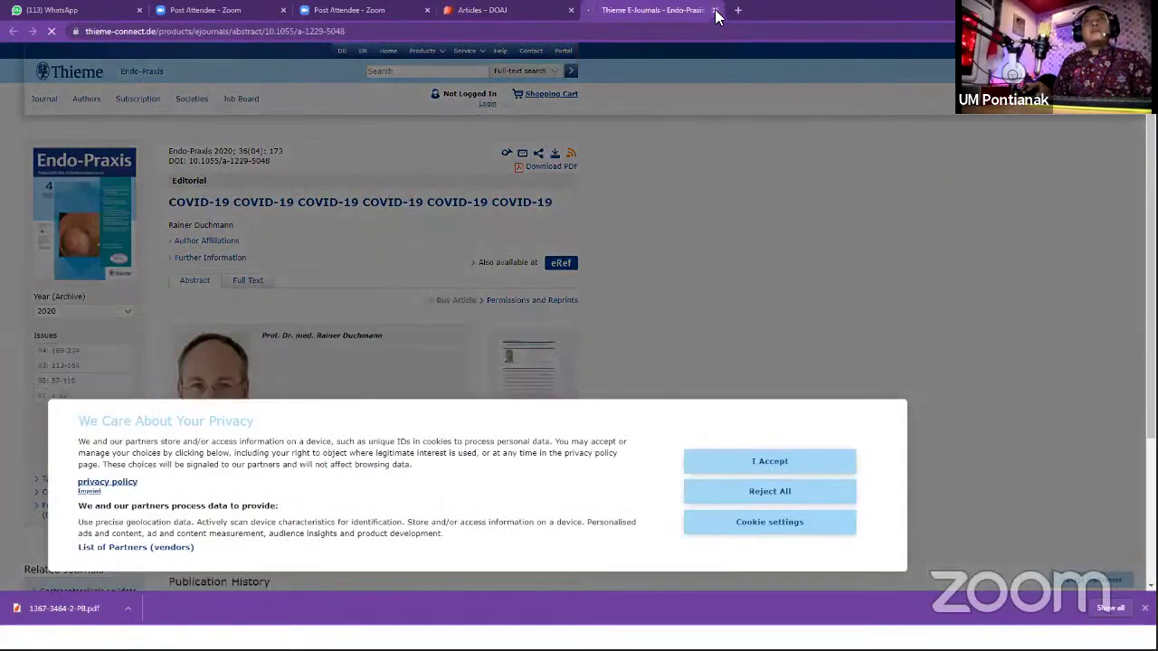
left_click(716, 11)
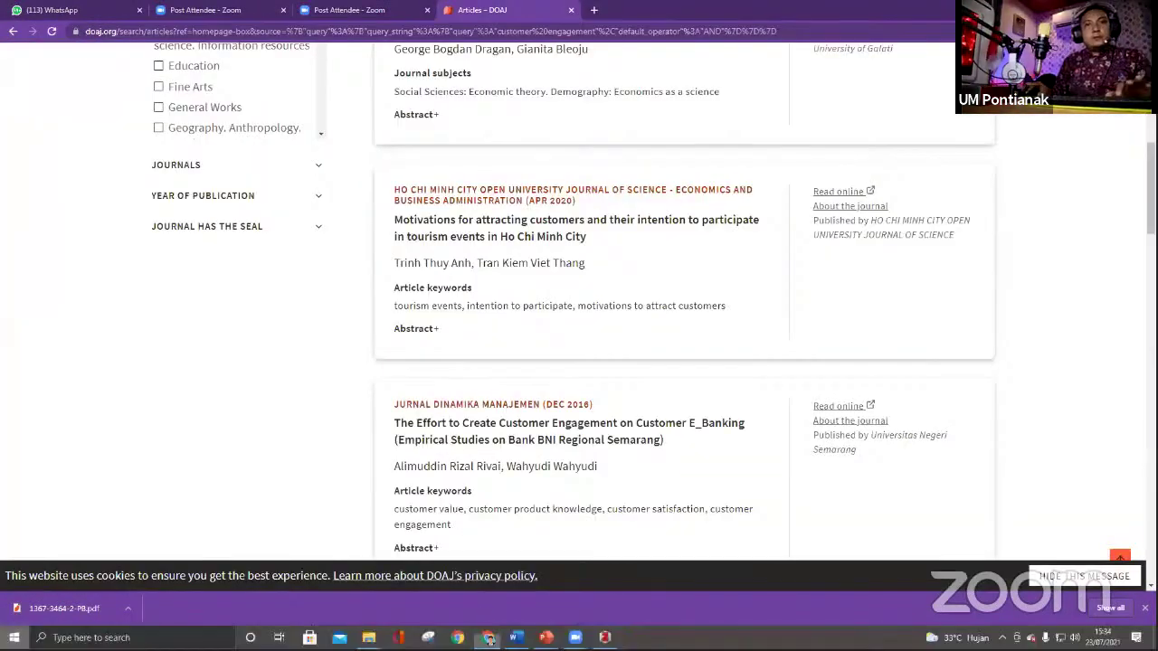
key("super")
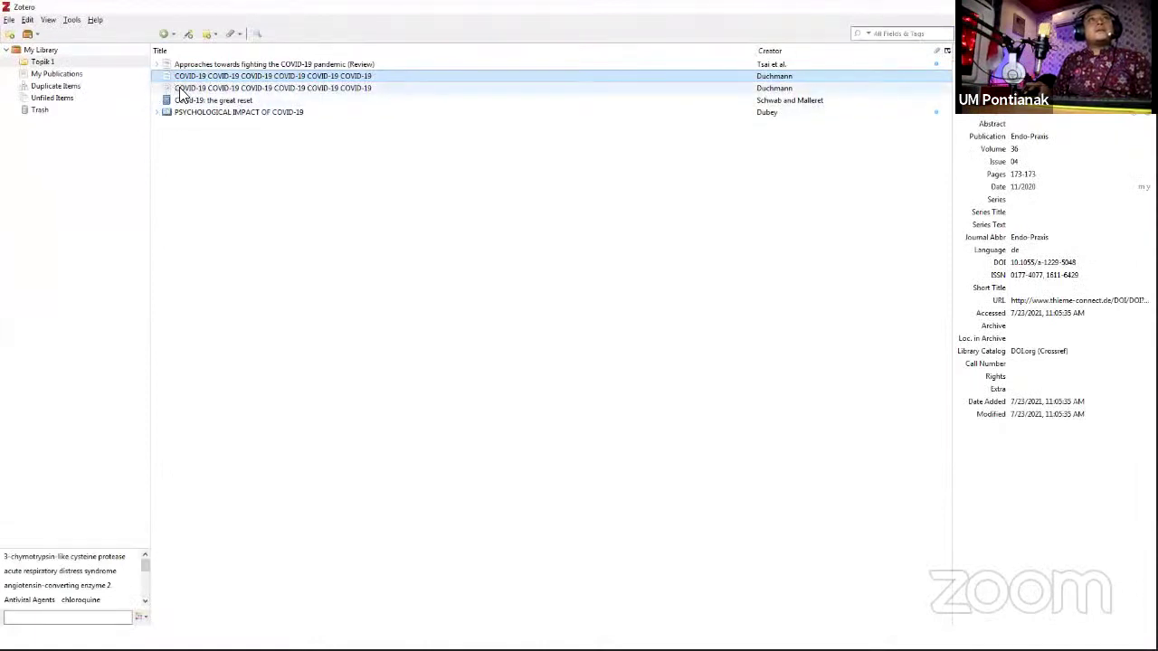
- Examine the details of the top three Topik 1 articles and the Full Text attachment under "PSYCHOLOGICAL IMPACT OF COVID-19"
left_click(186, 88)
left_click(156, 114)
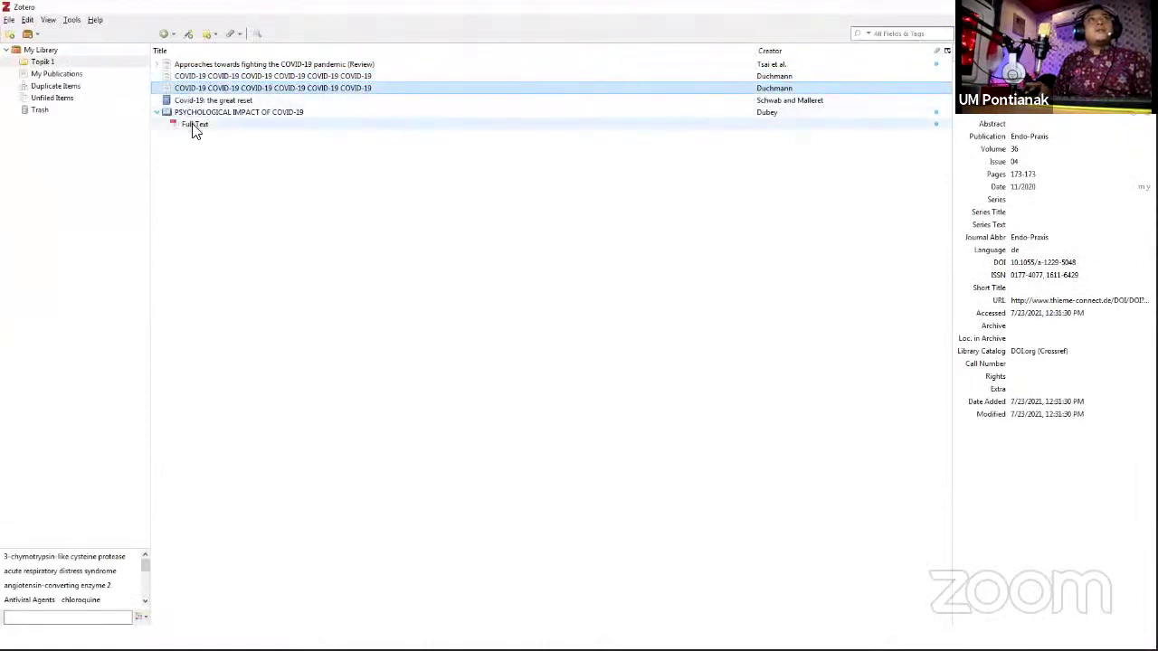
left_click(322, 77)
left_click(315, 66)
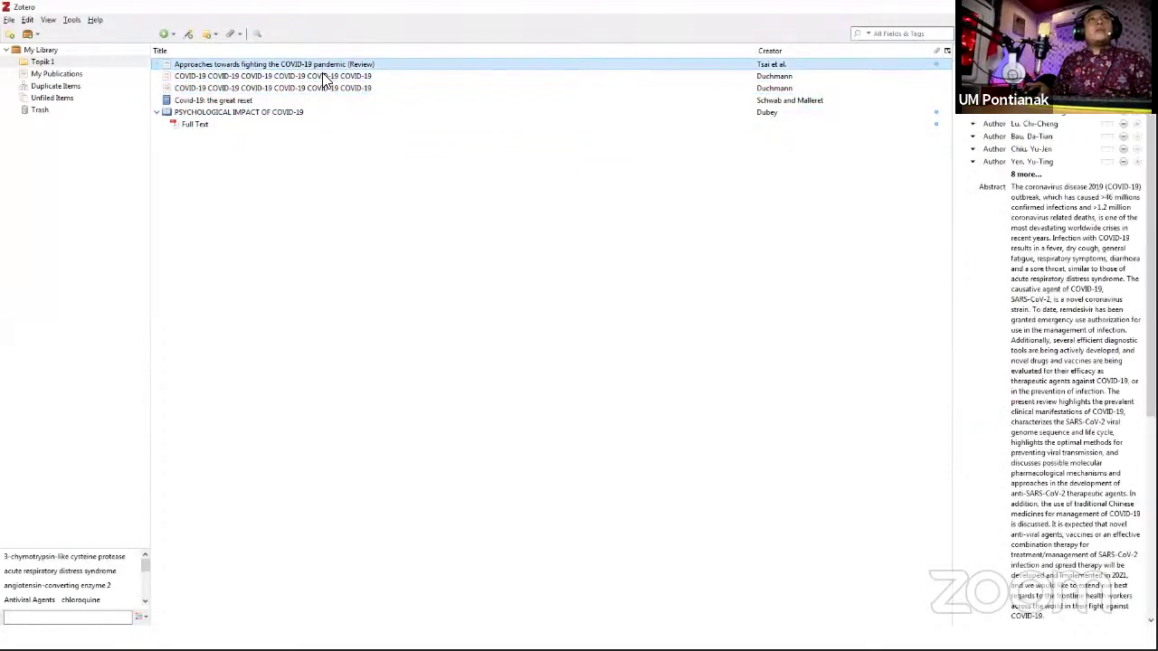
left_click(319, 77)
left_click(320, 90)
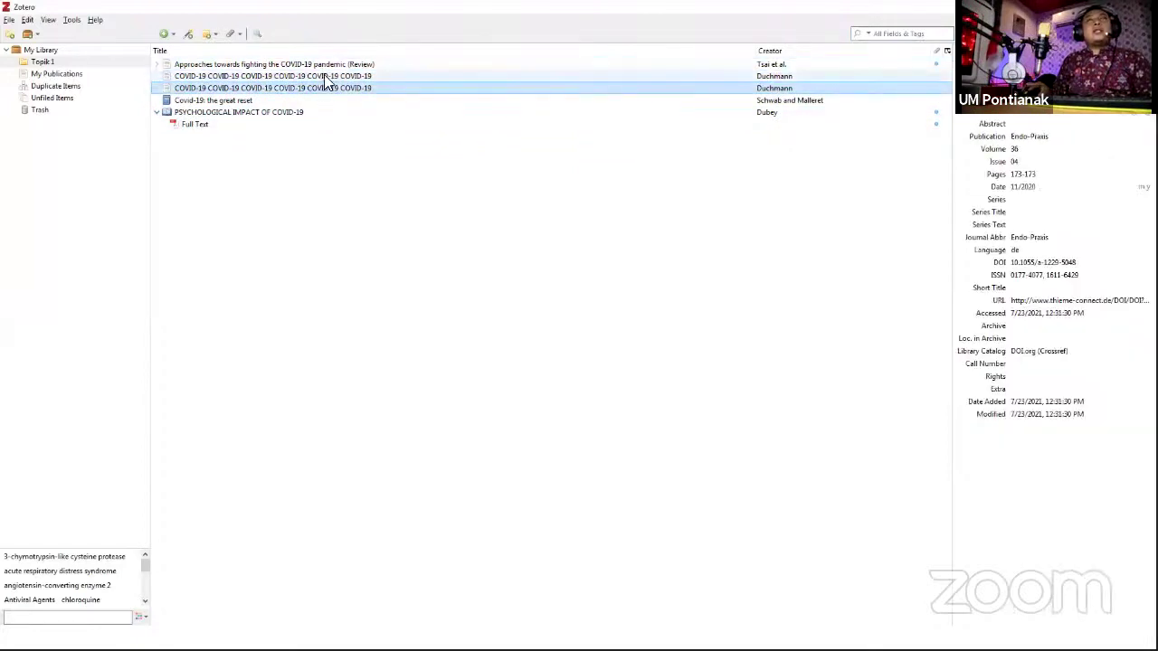
left_click(322, 77)
left_click(326, 65)
left_click(326, 76)
left_click(326, 89)
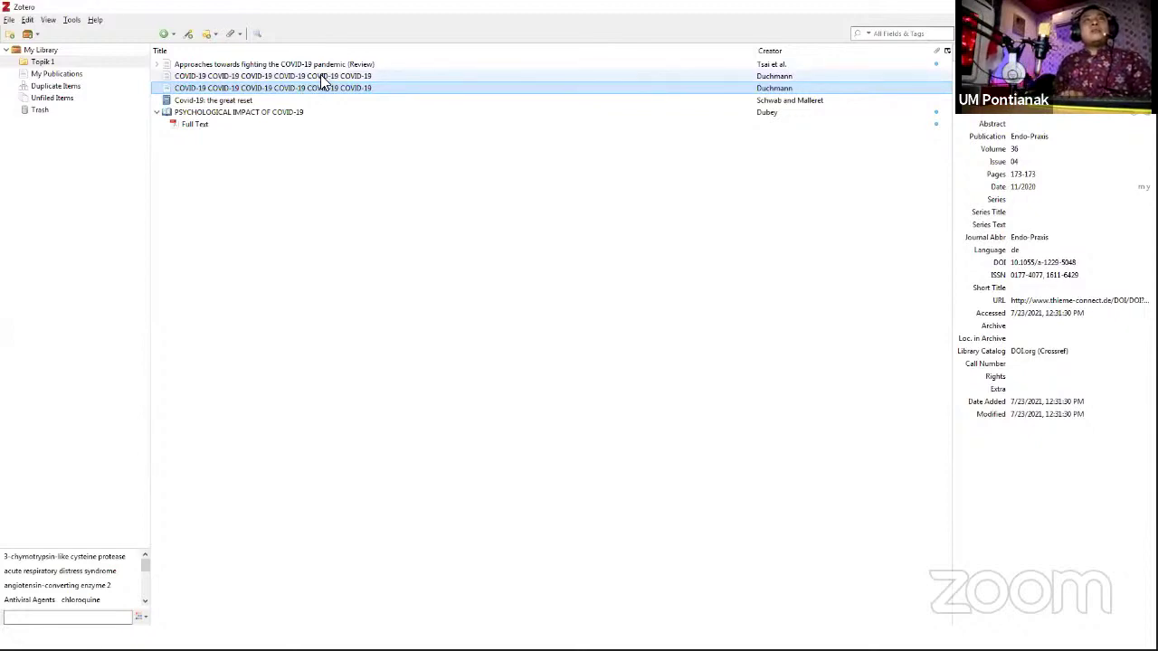
left_click(199, 127)
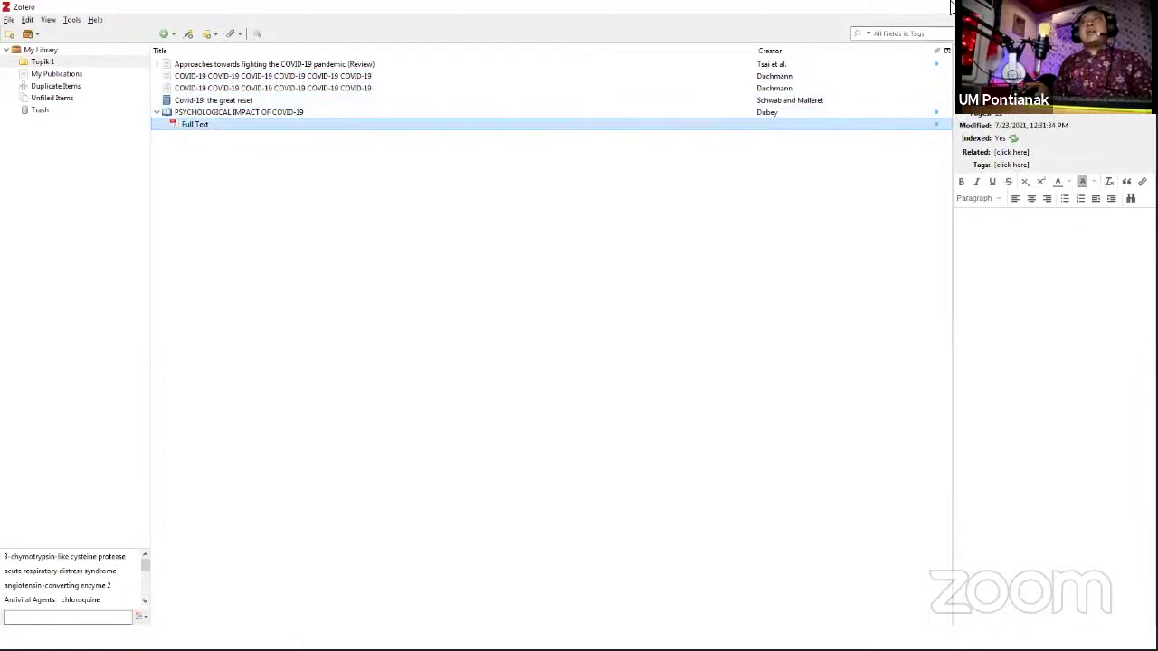
- Examine the details of the book "Covid-19: the great reset" and open the entry box for adding items by identifier
left_click(1048, 201)
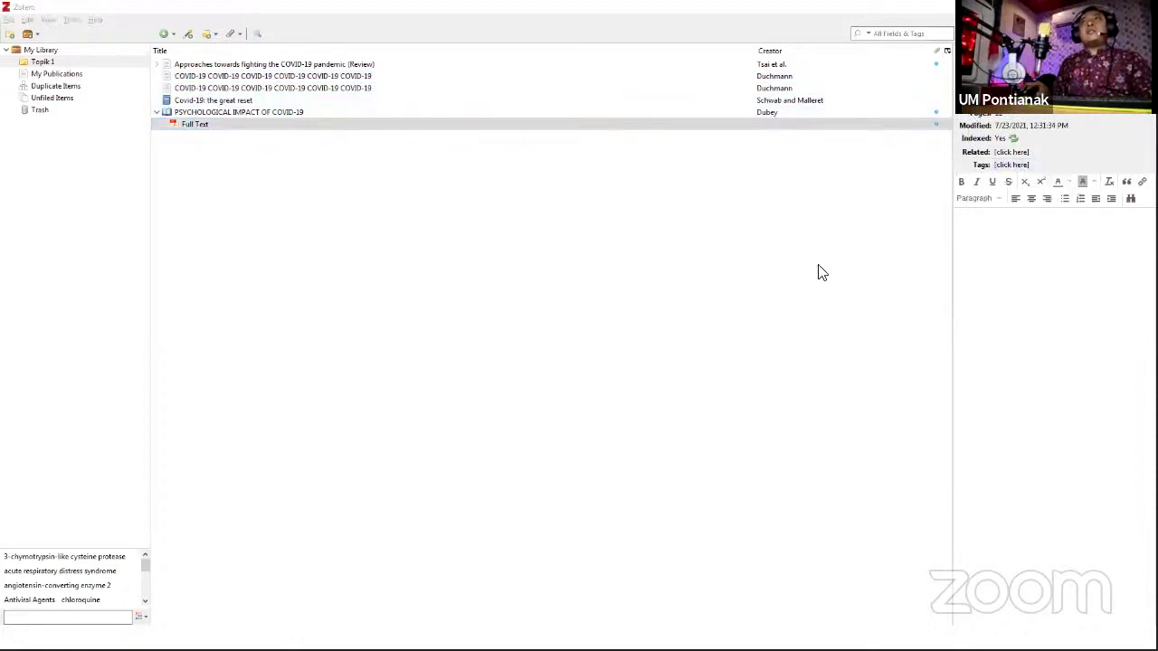
left_click(241, 113)
left_click(239, 99)
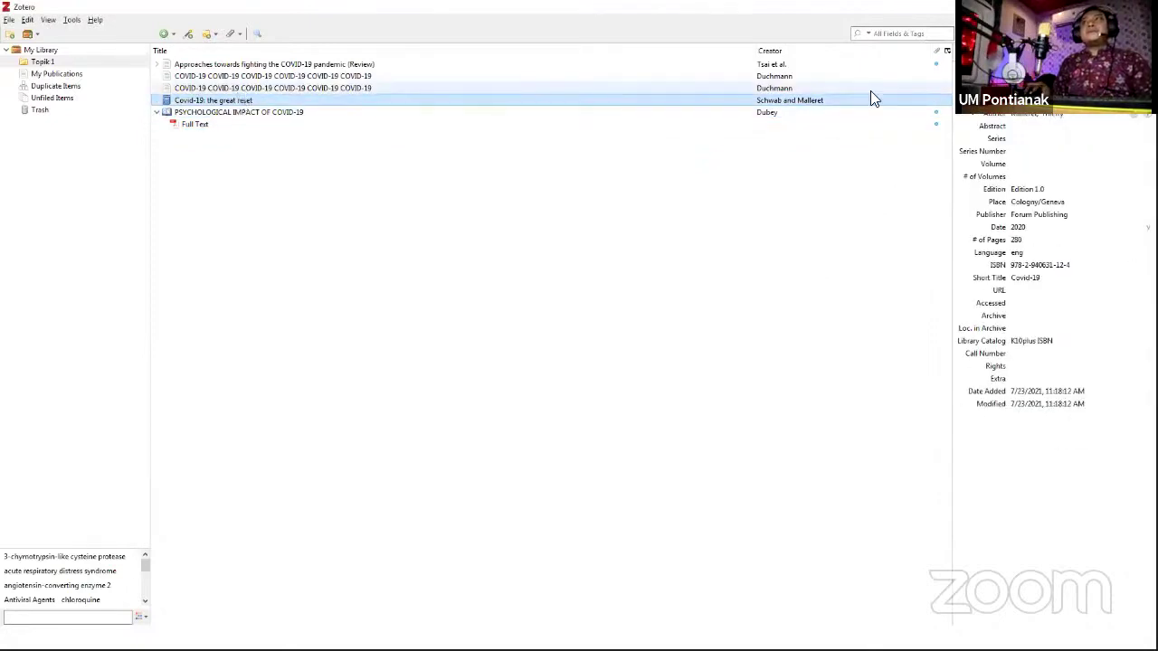
left_click(313, 88)
left_click(239, 100)
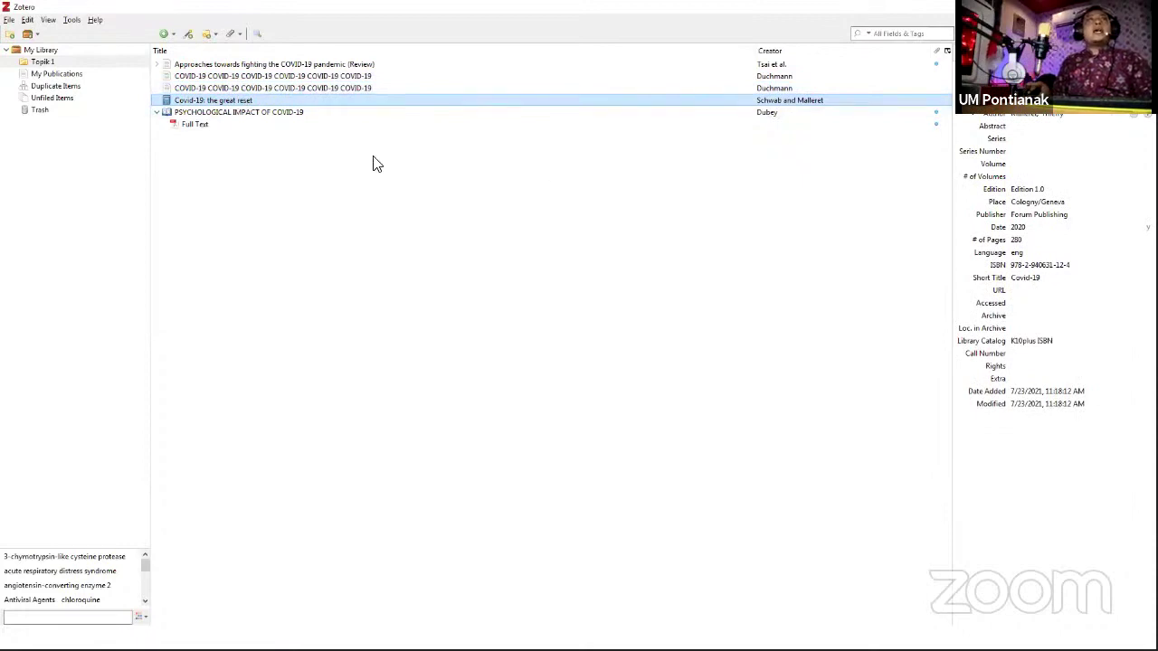
left_click(189, 34)
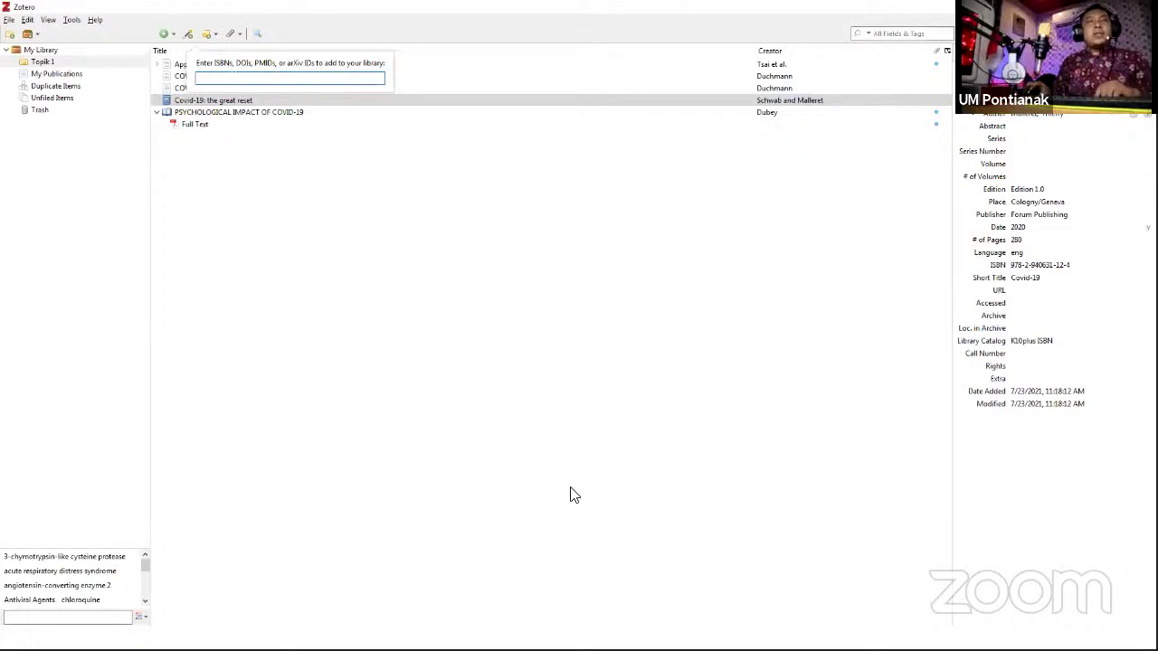
- Switch to Chrome, search the web for "isbn perpusnas" in the second Zoom tab and open the Perpustakaan Nasional ISBN site
key("super")
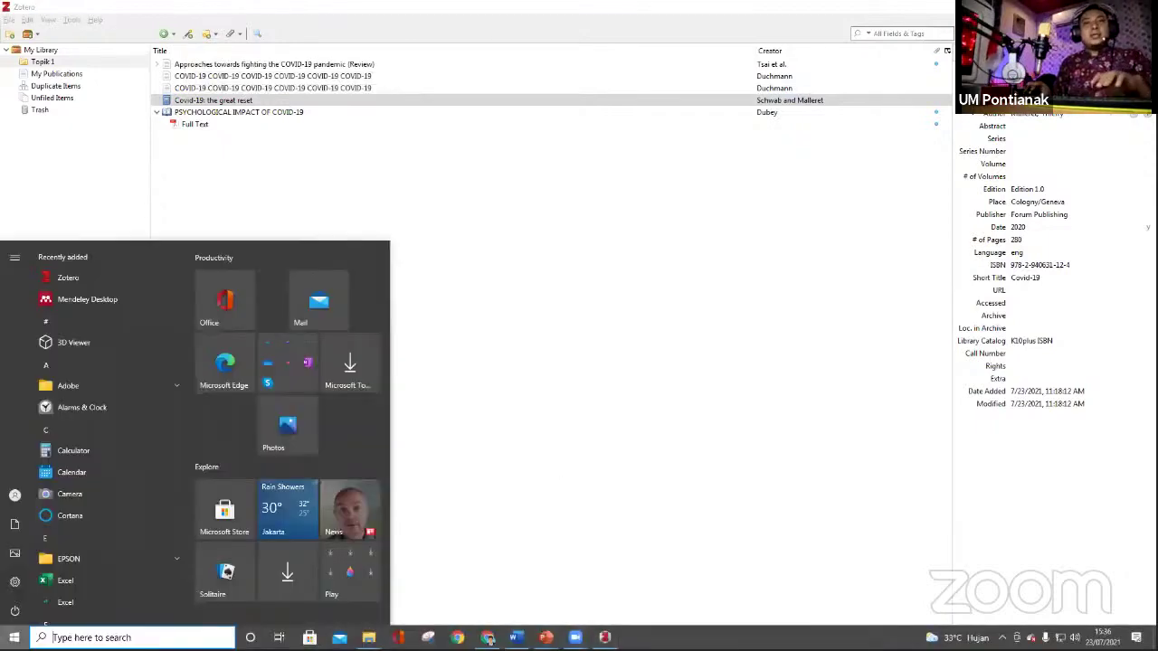
left_click(488, 638)
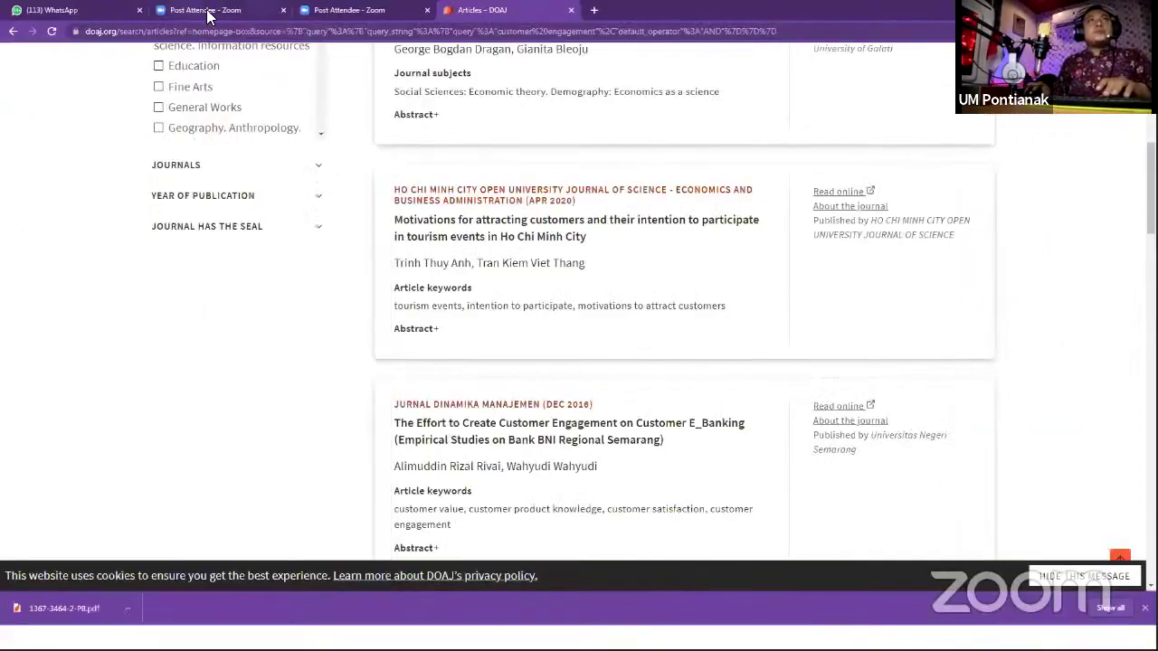
left_click(328, 13)
type("isbn perpusnas")
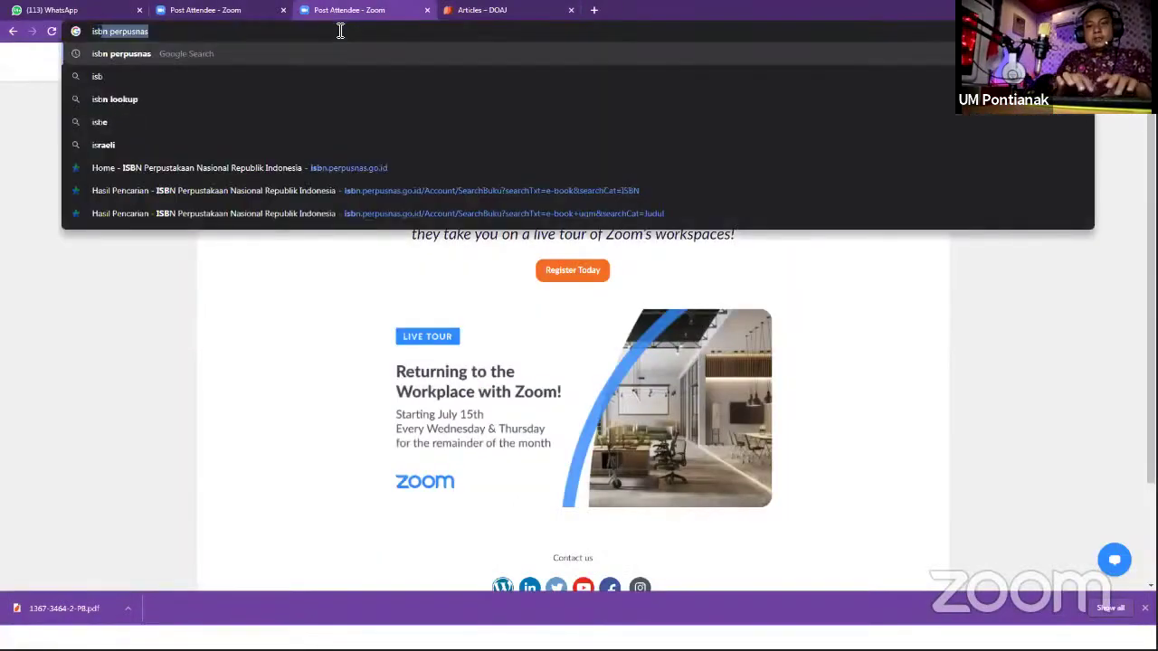
key("Return")
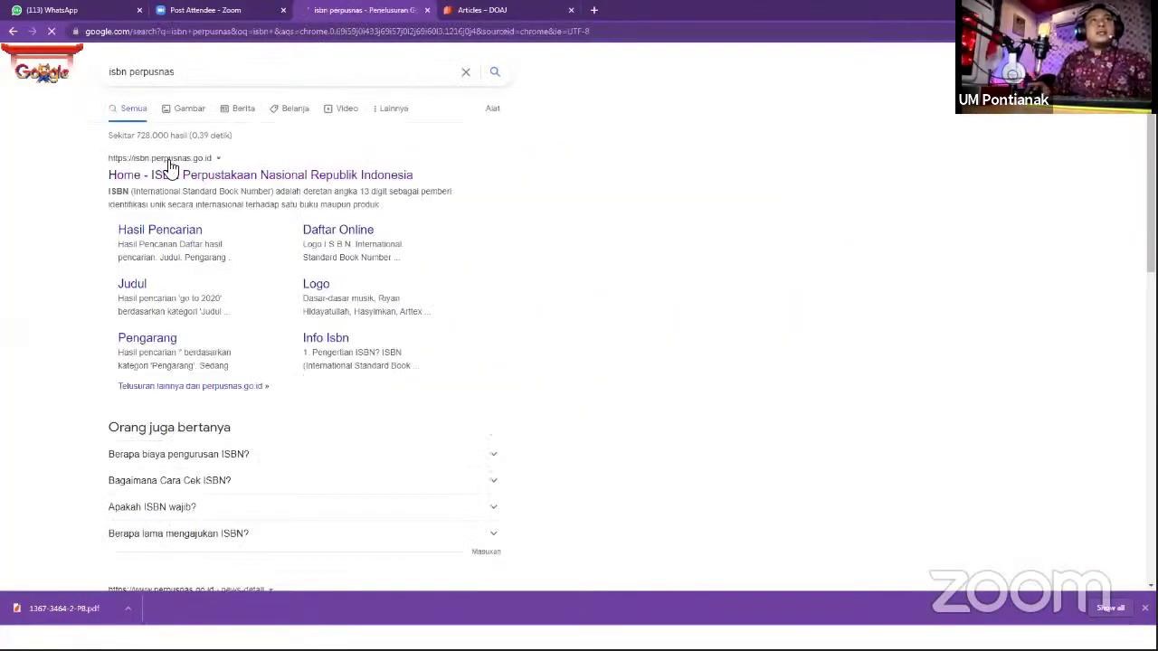
left_click(169, 176)
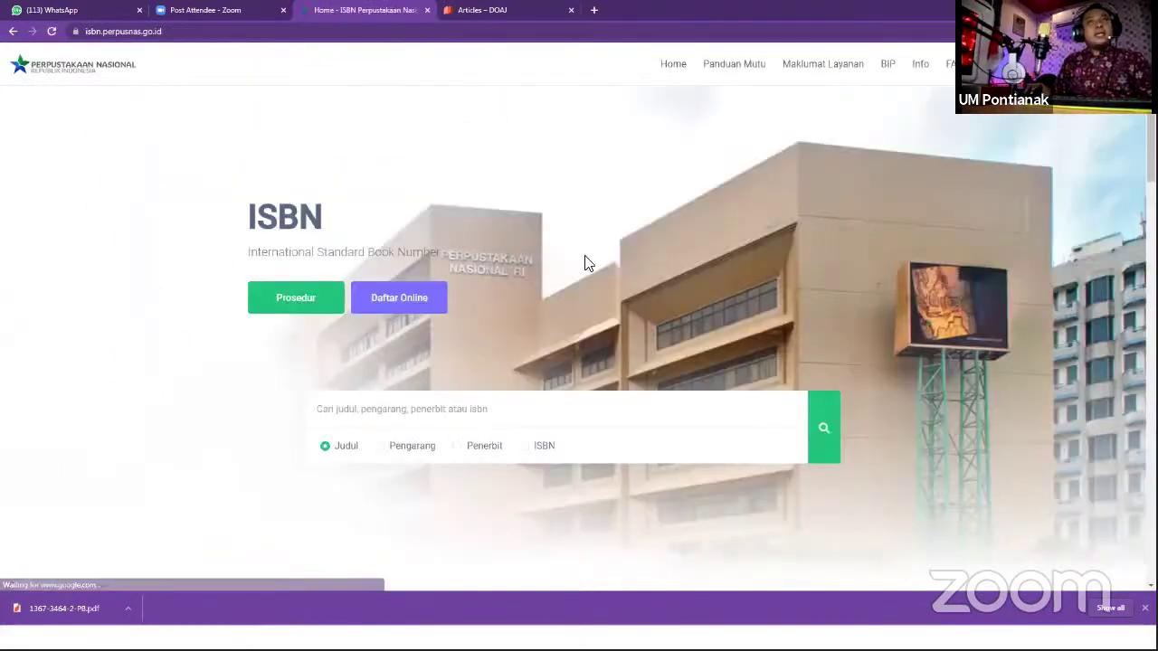
- Search the Perpustakaan Nasional catalogue for "law" in the ISBN category
left_click(525, 447)
left_click(531, 409)
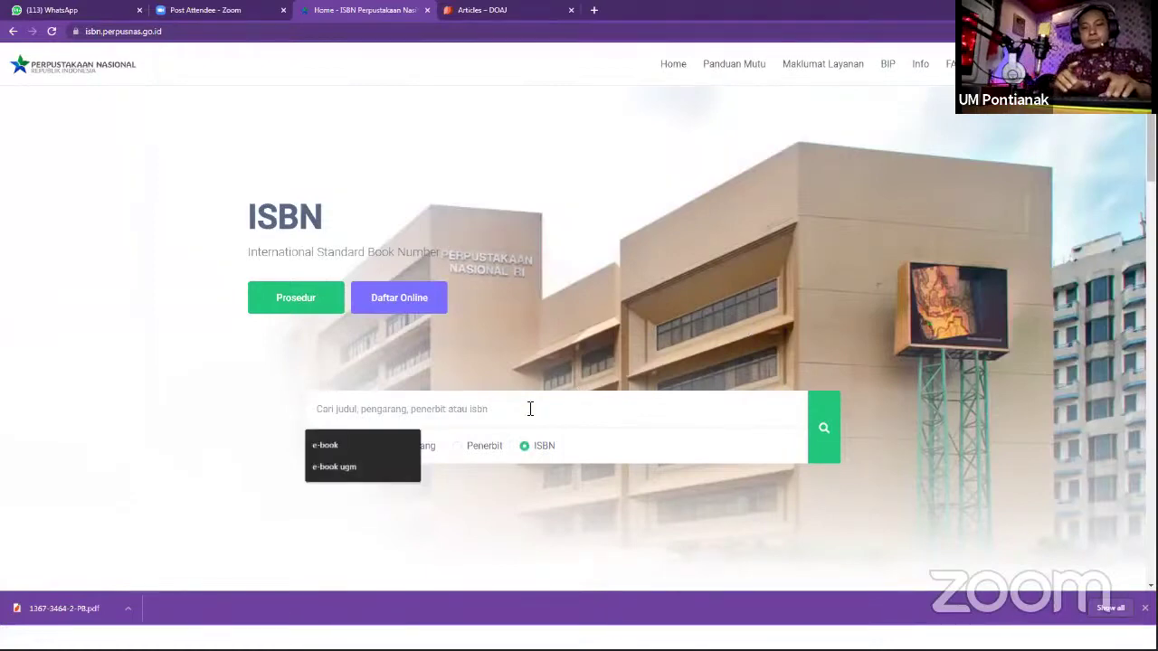
type("law")
key("Return")
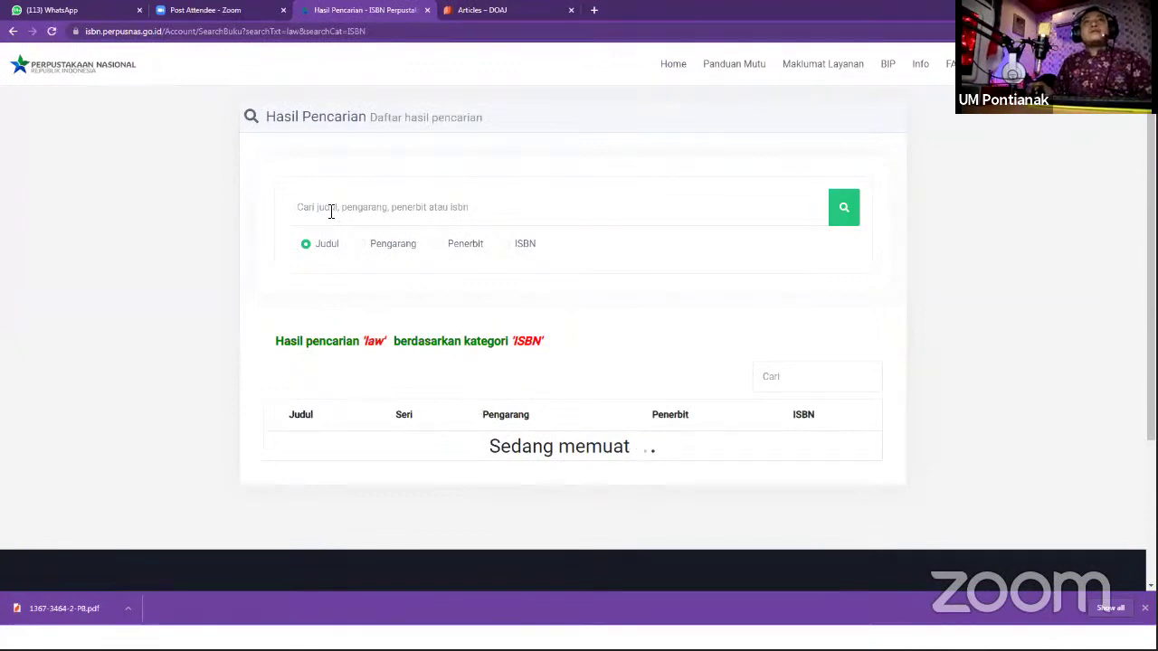
- Search the catalogue for "law" in the Judul category
left_click(359, 209)
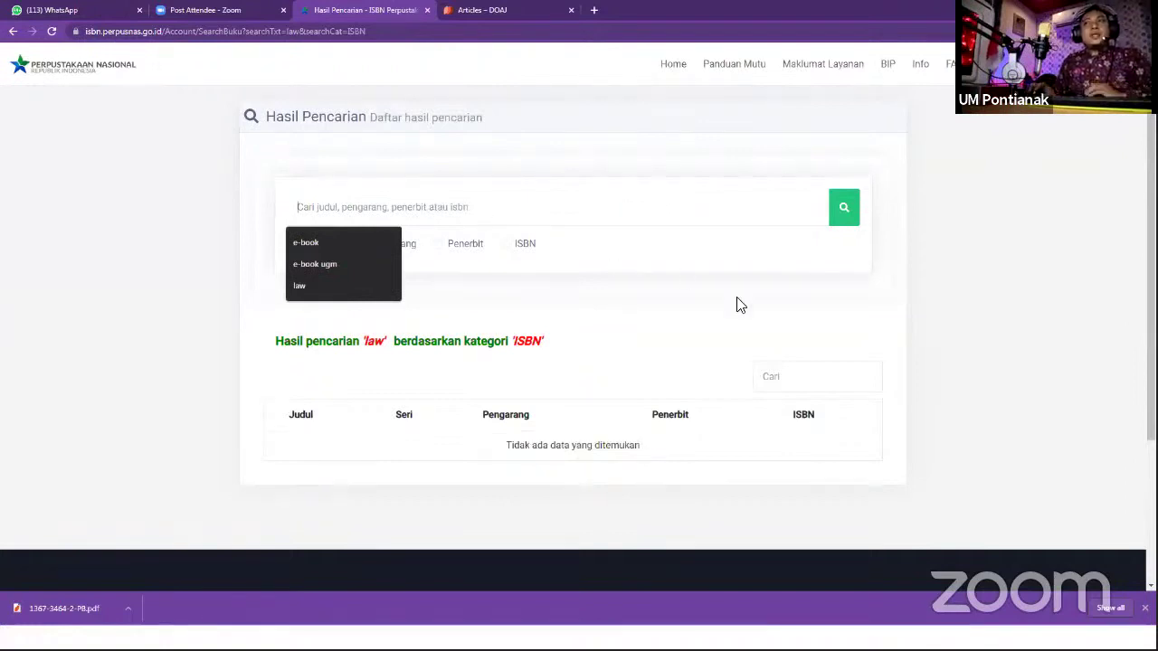
left_click(443, 190)
left_click(370, 208)
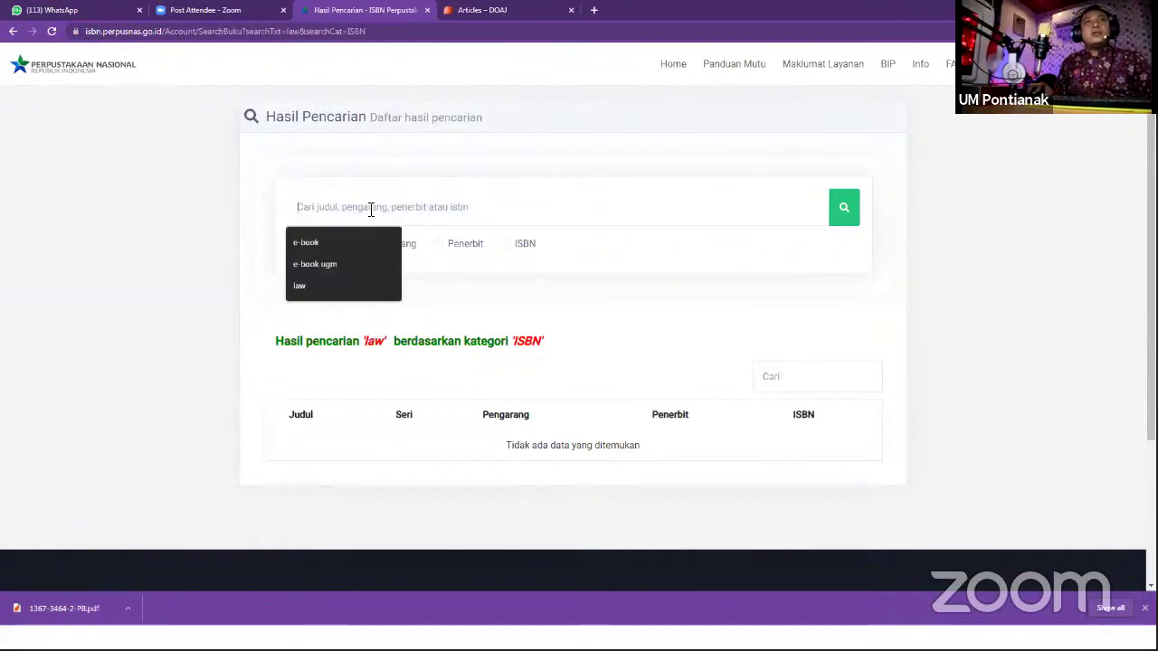
type("law")
key("Return")
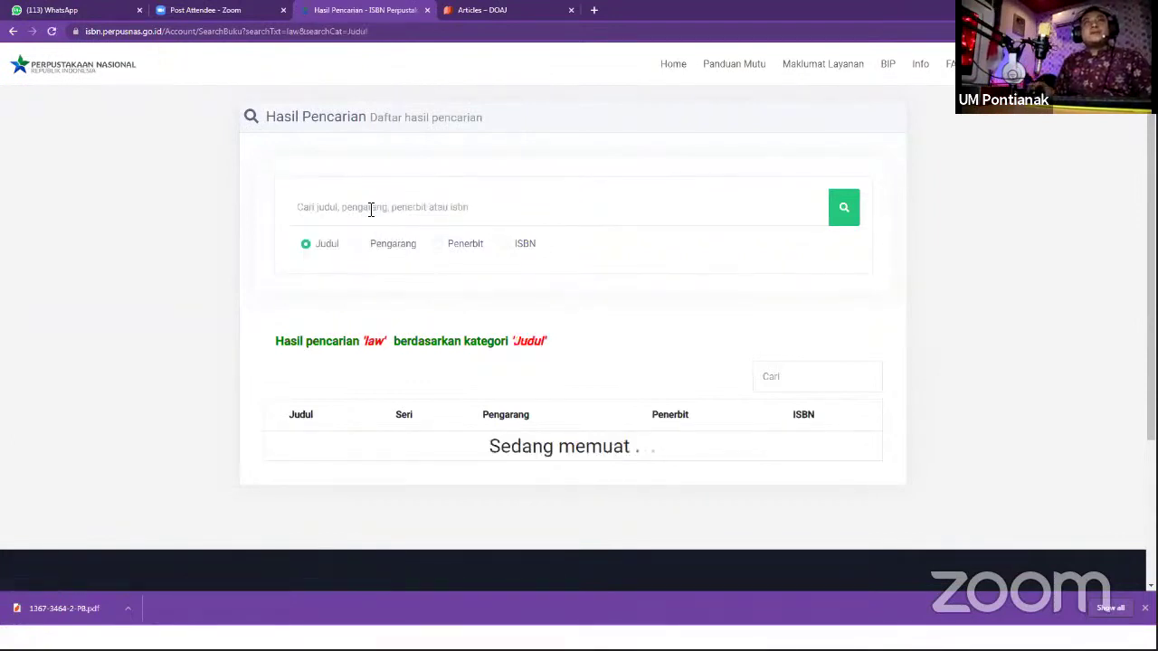
- Examine the listed books and highlight the ISBNs of "Buku foto KKN PPM-UGM" and "Sistem sosial : garda terdepan lawan penyebaran pandemi covid-19"
scroll(693, 293, "down", 1)
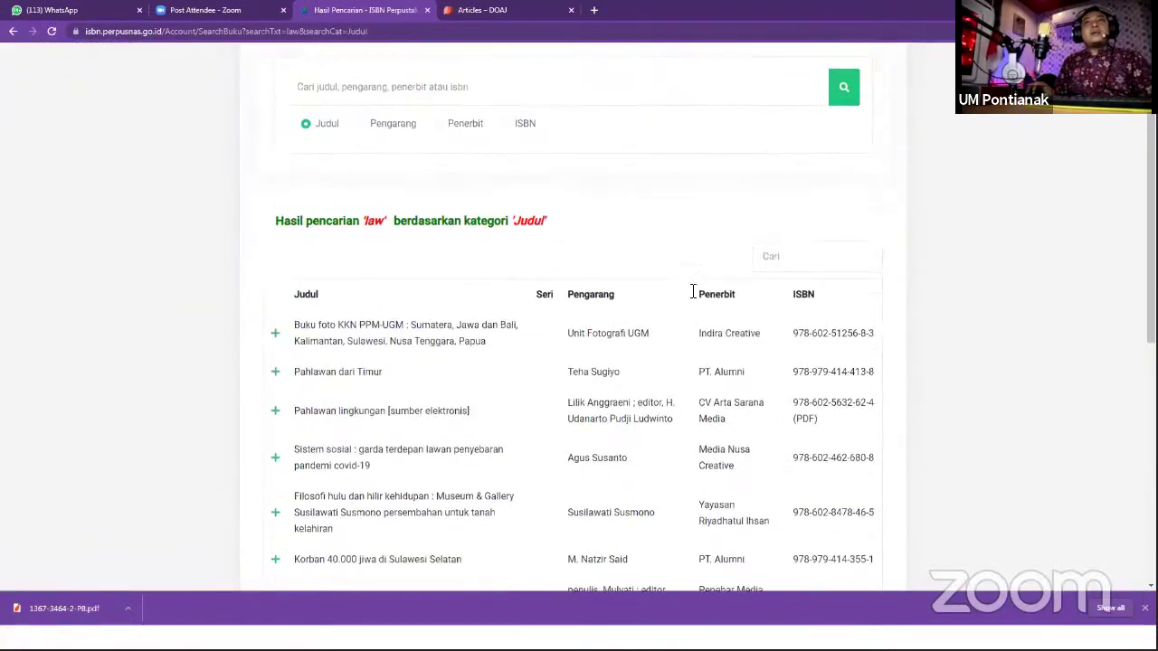
scroll(798, 340, "down", 1)
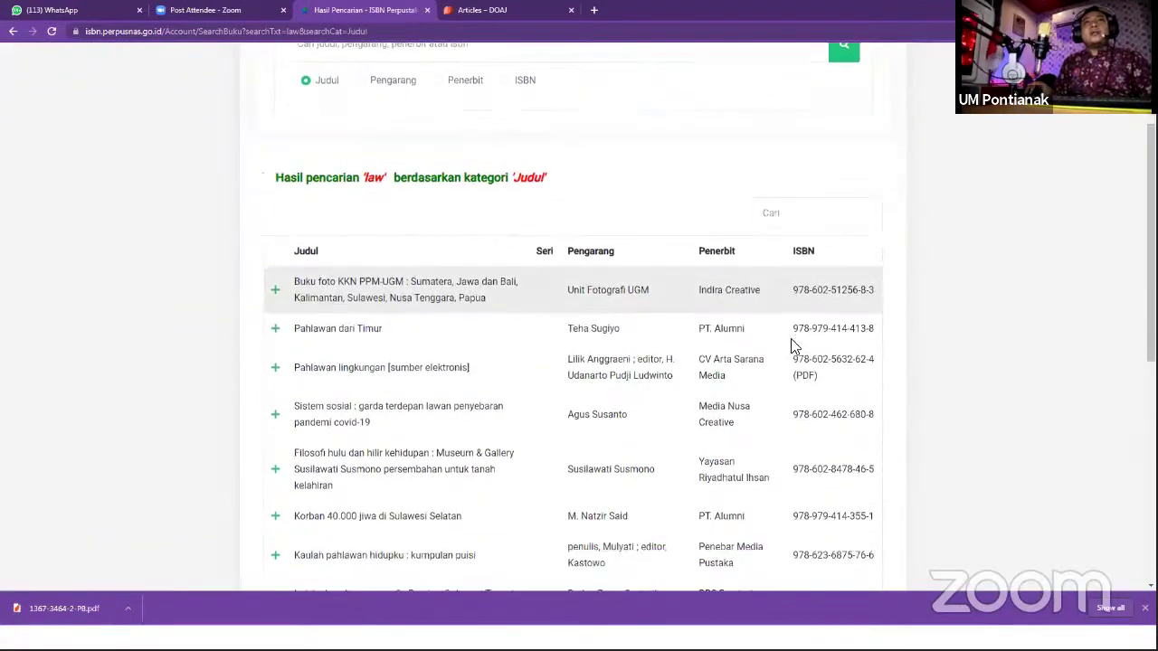
left_click_drag(795, 219, 867, 213)
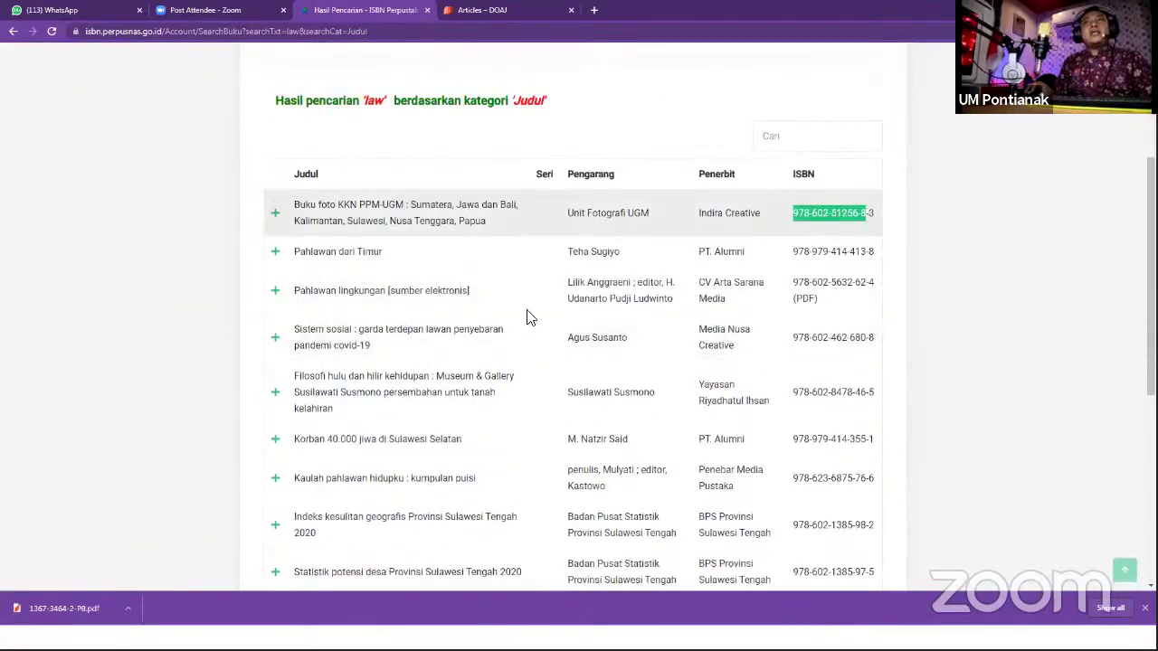
scroll(525, 316, "up", 2)
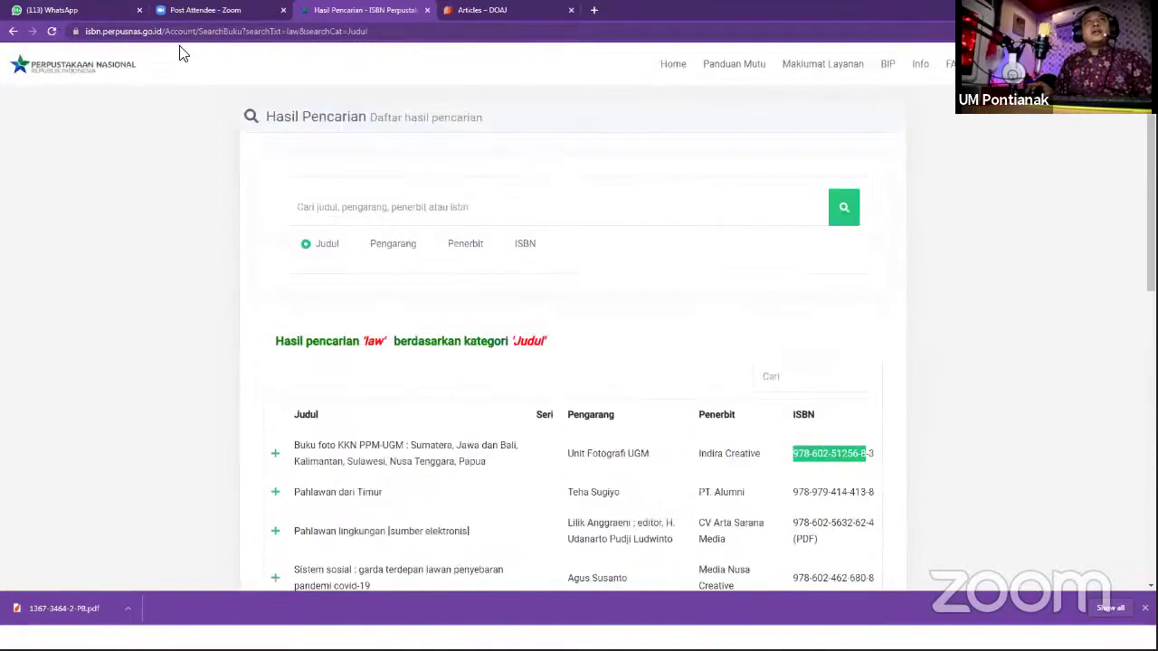
left_click(276, 35)
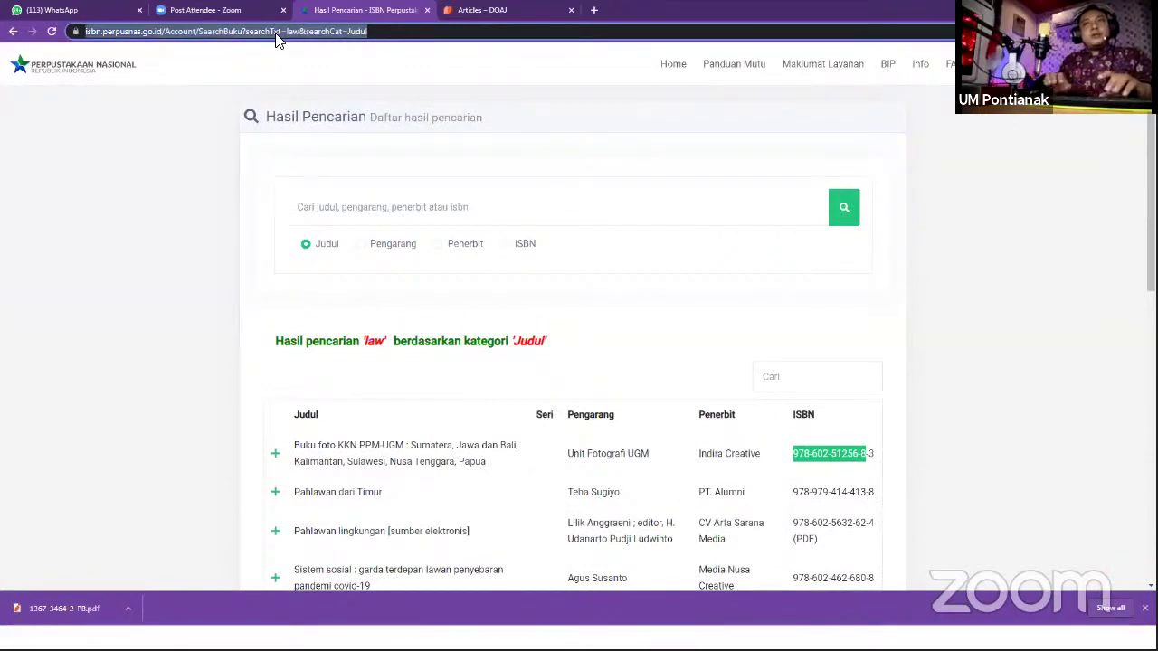
scroll(882, 261, "down", 2)
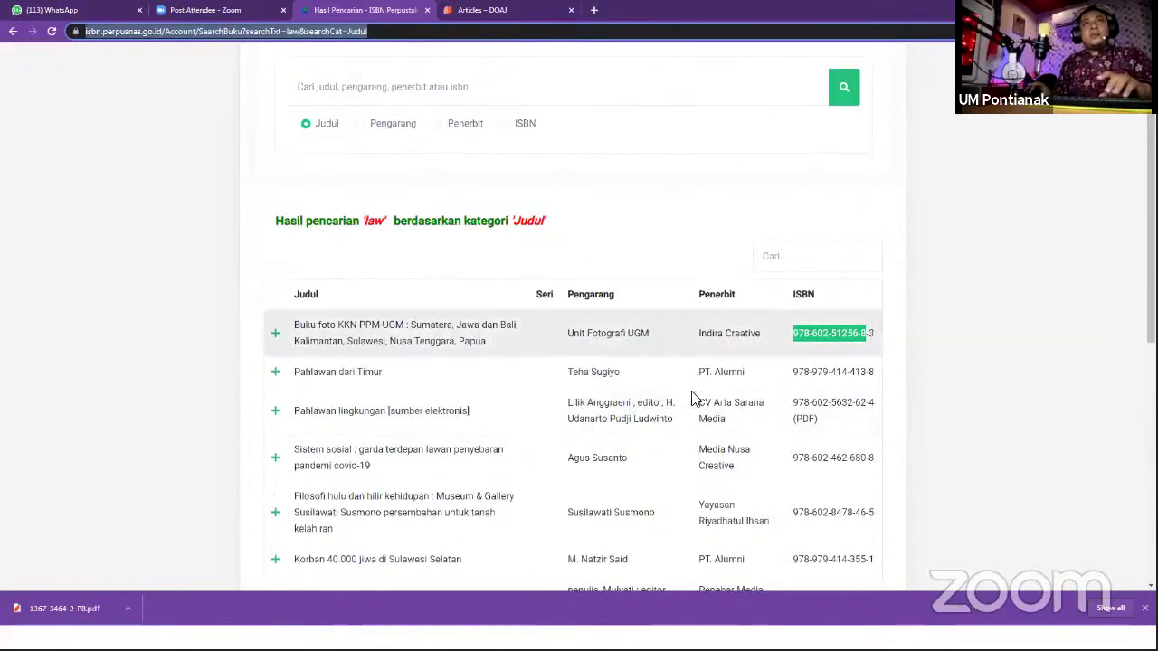
scroll(732, 315, "down", 2)
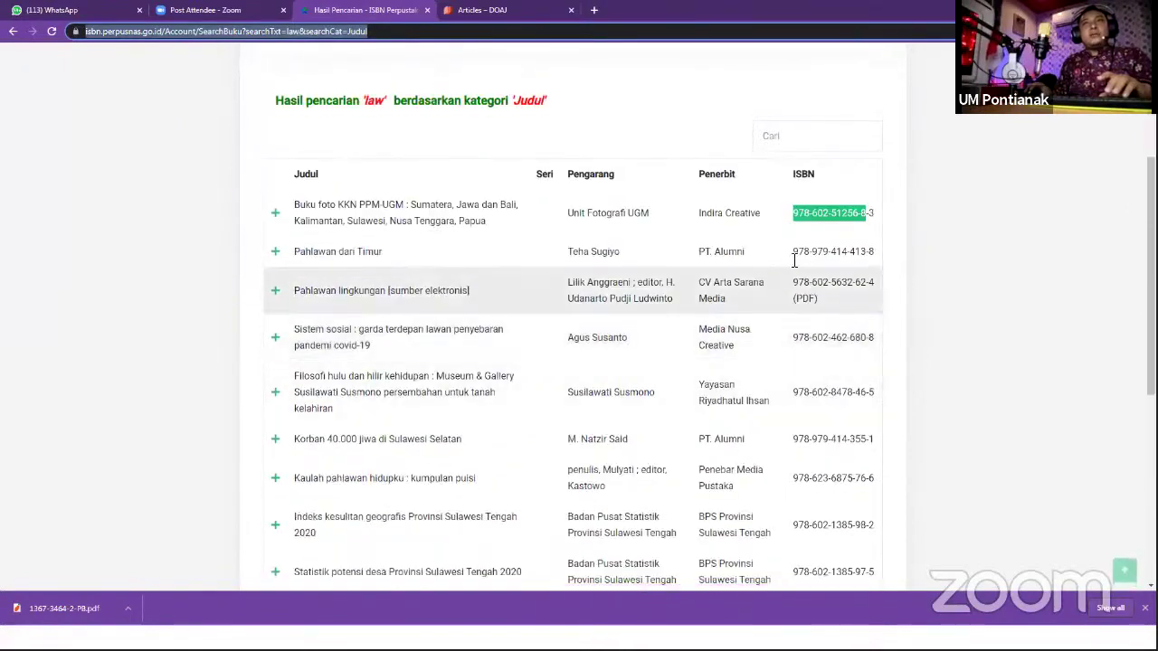
scroll(793, 262, "down", 1)
left_click_drag(794, 279, 876, 277)
scroll(758, 317, "up", 3)
scroll(759, 317, "up", 2)
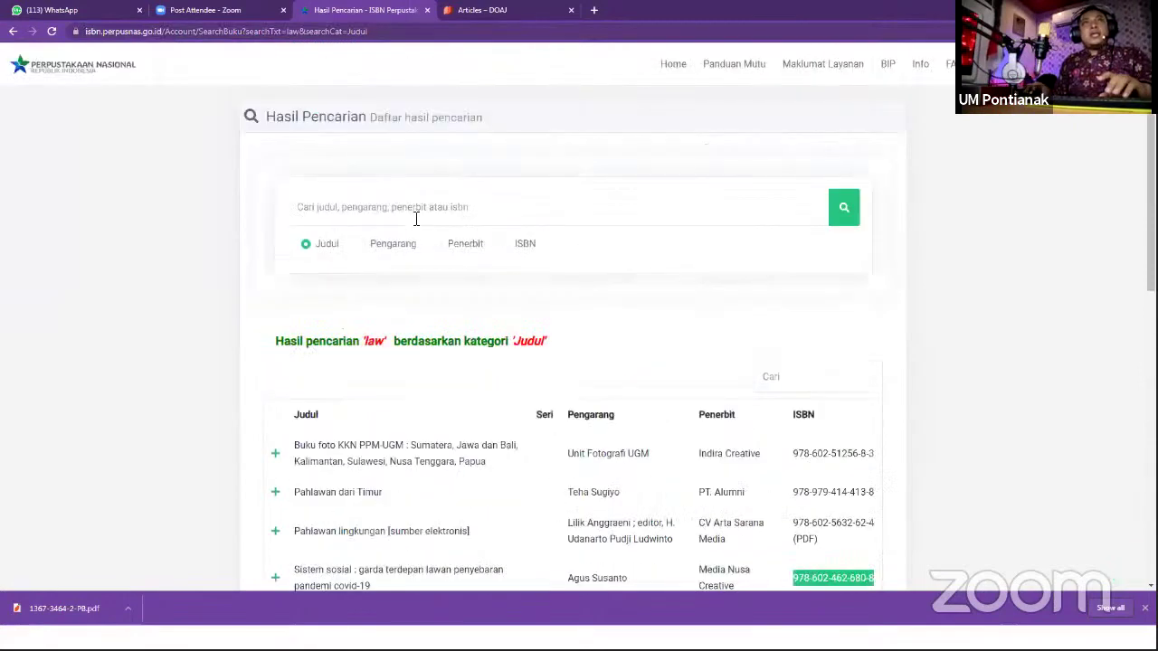
- Search the catalogue for "law e-book" in the Judul category and switch back to Zotero
left_click(404, 206)
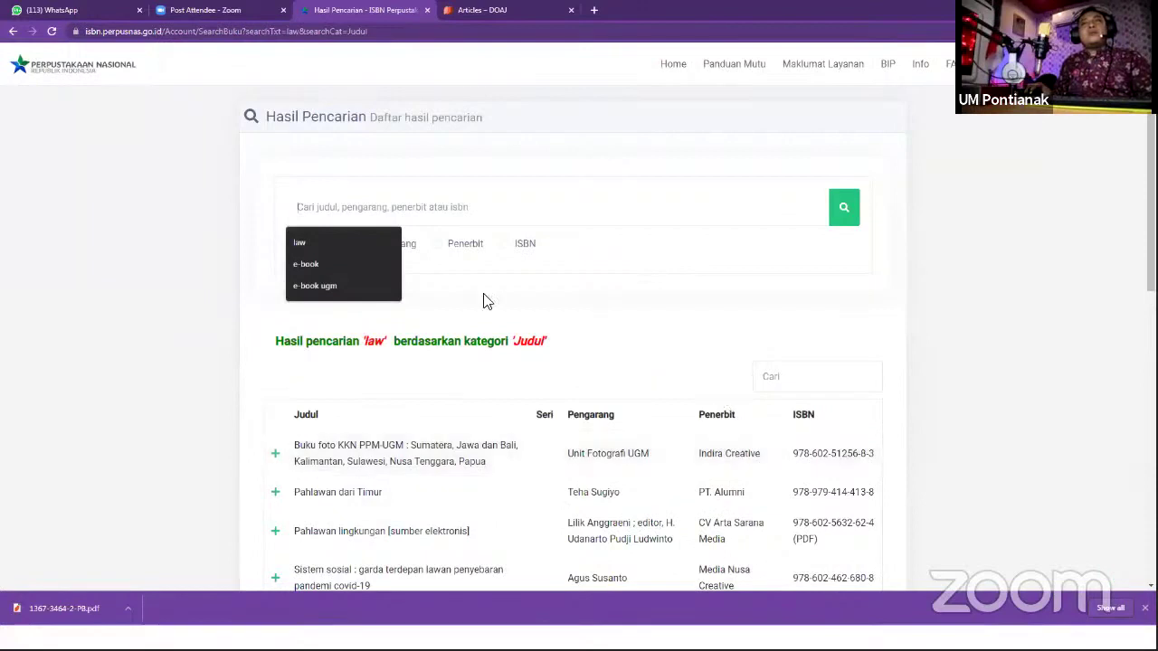
type("law ")
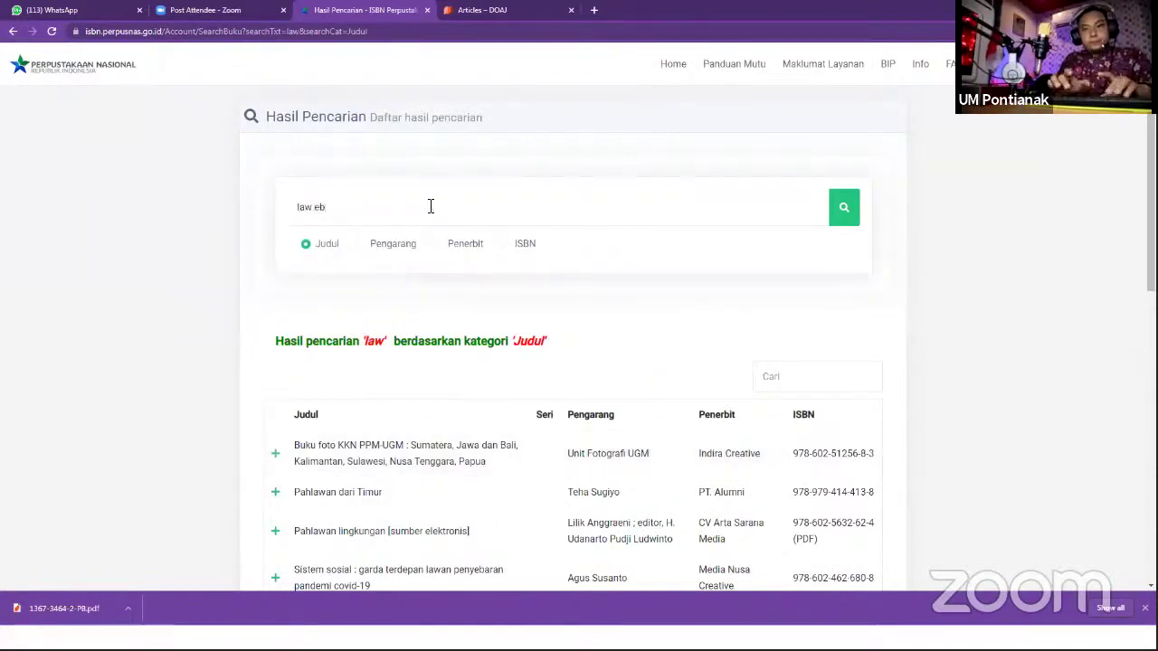
type("e-book")
key("Return")
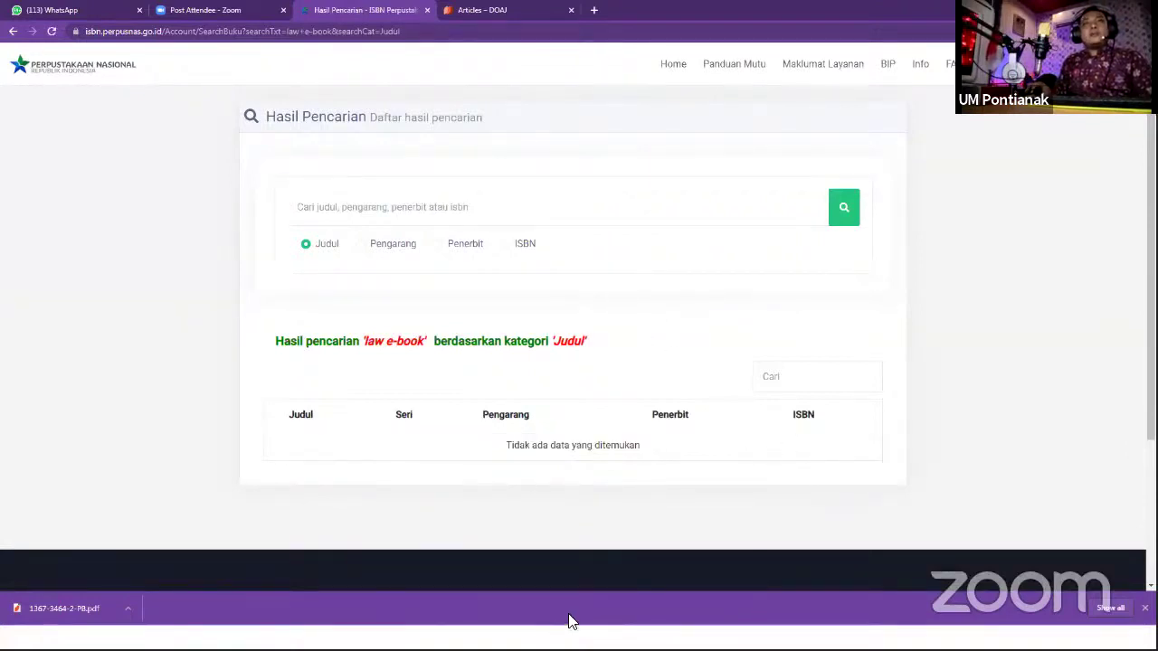
left_click(608, 639)
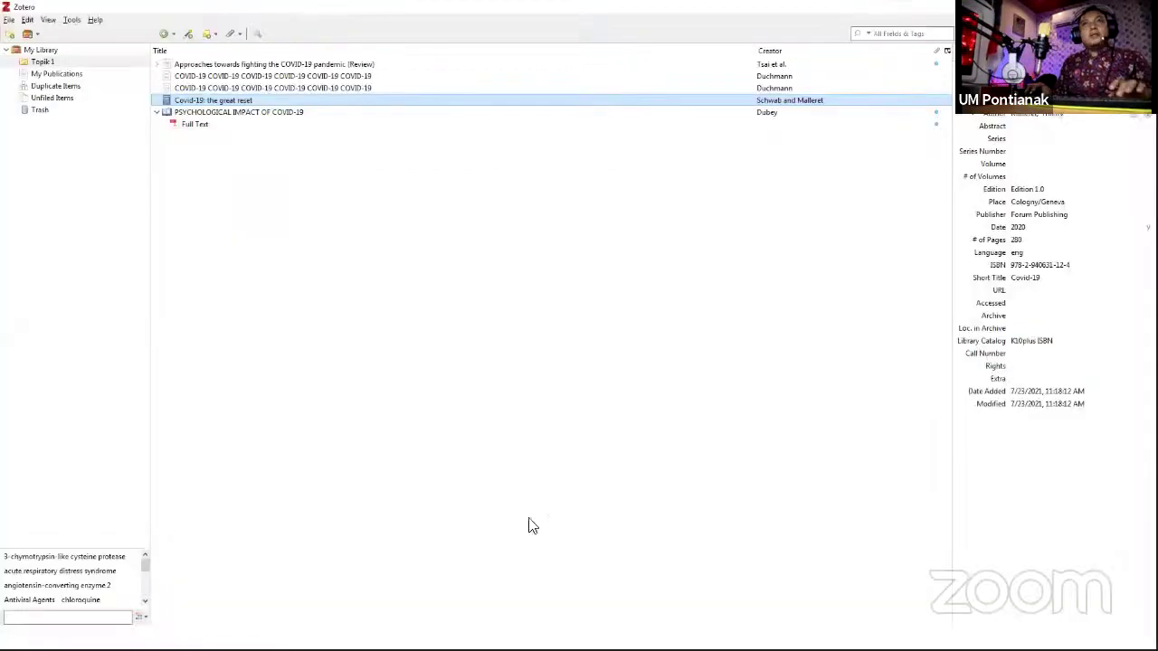
left_click(189, 34)
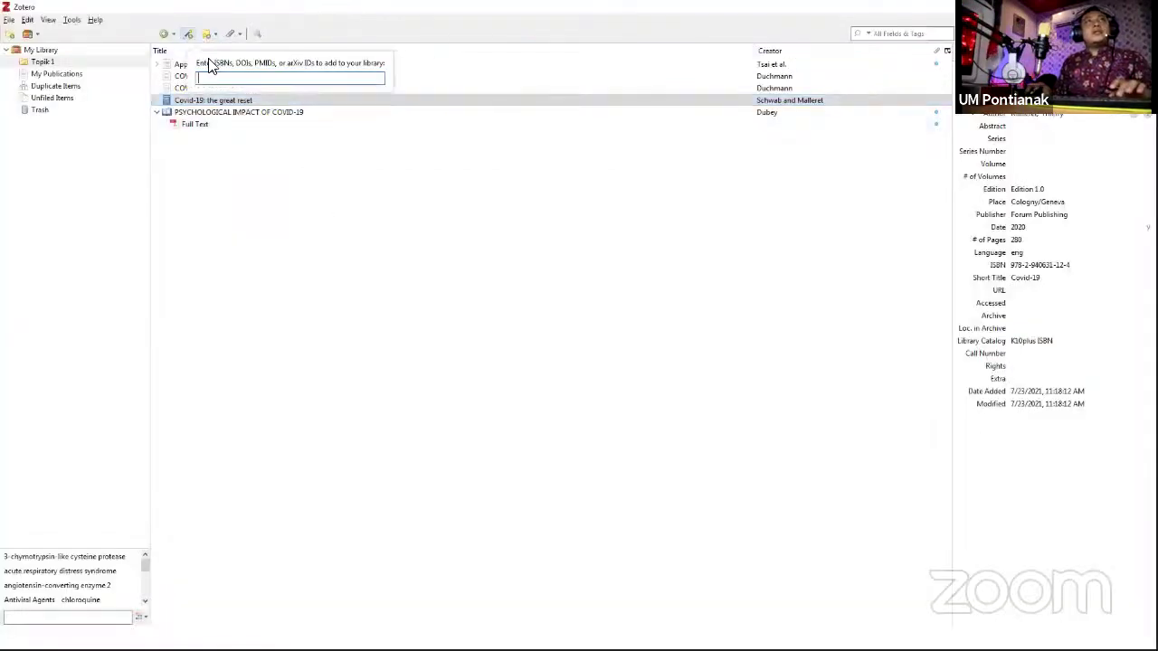
right_click(257, 81)
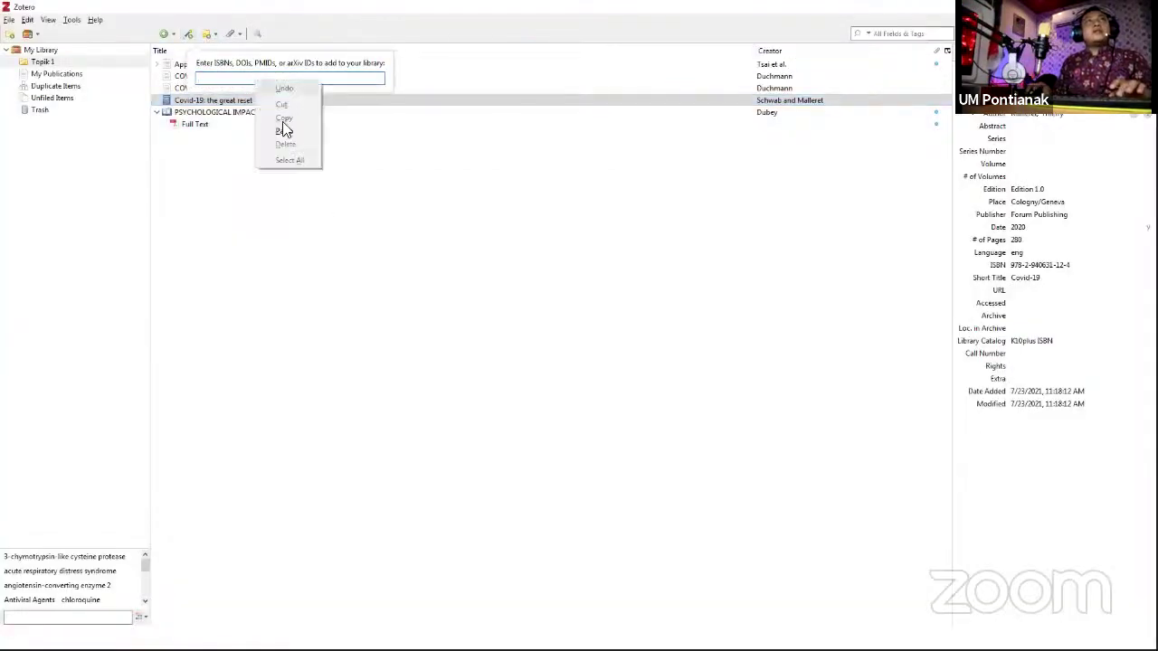
left_click(358, 79)
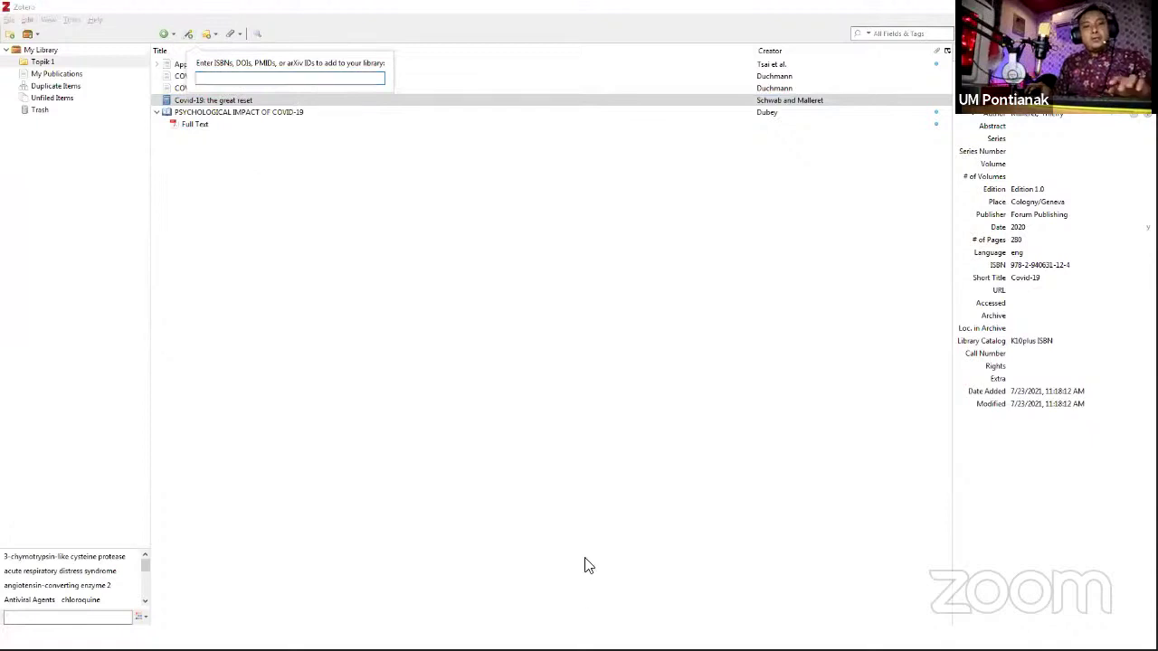
- Switch to Chrome, search the web for "amazon book" and open the Books page on Amazon.com
key("super")
left_click(488, 639)
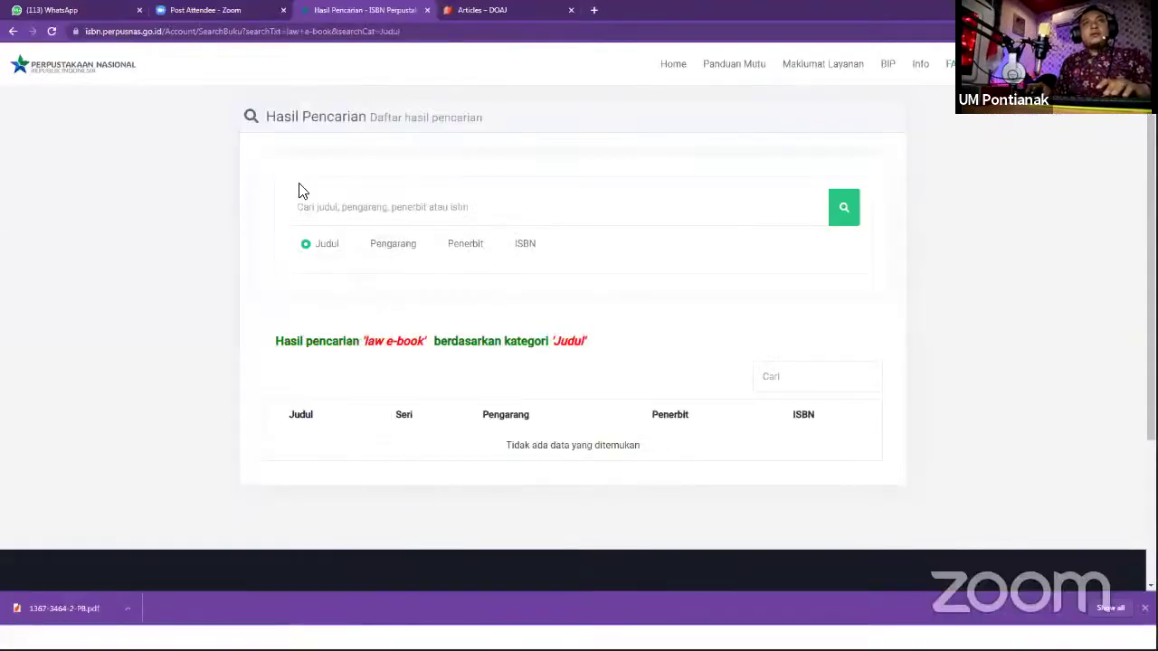
left_click(306, 33)
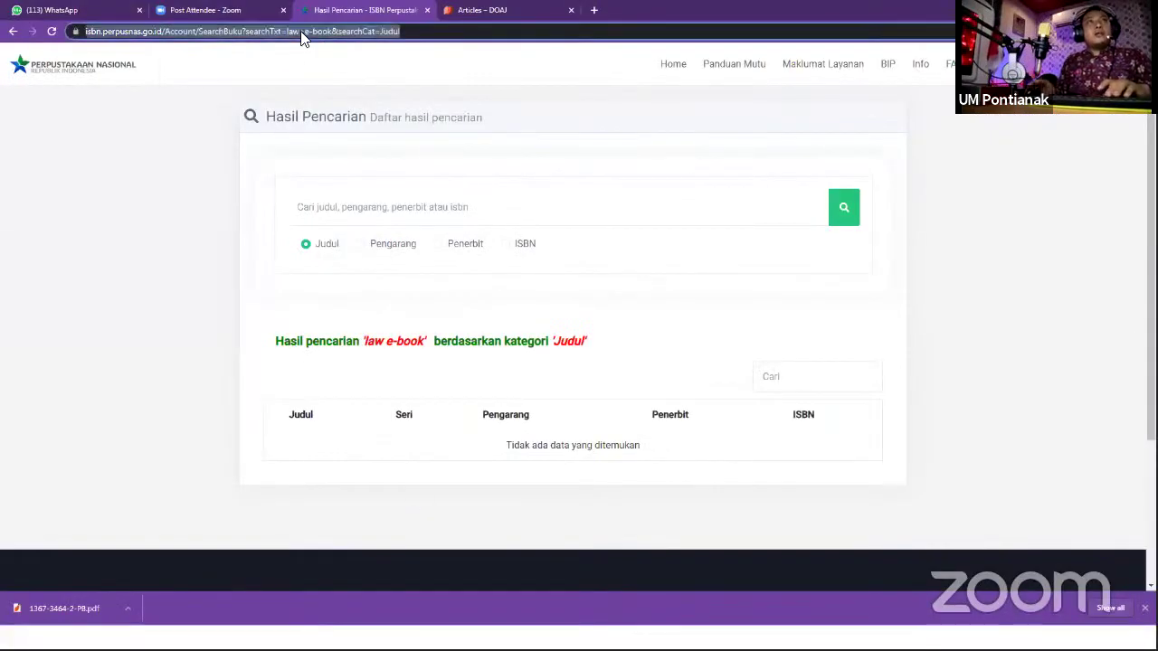
type("amazo")
key("Return")
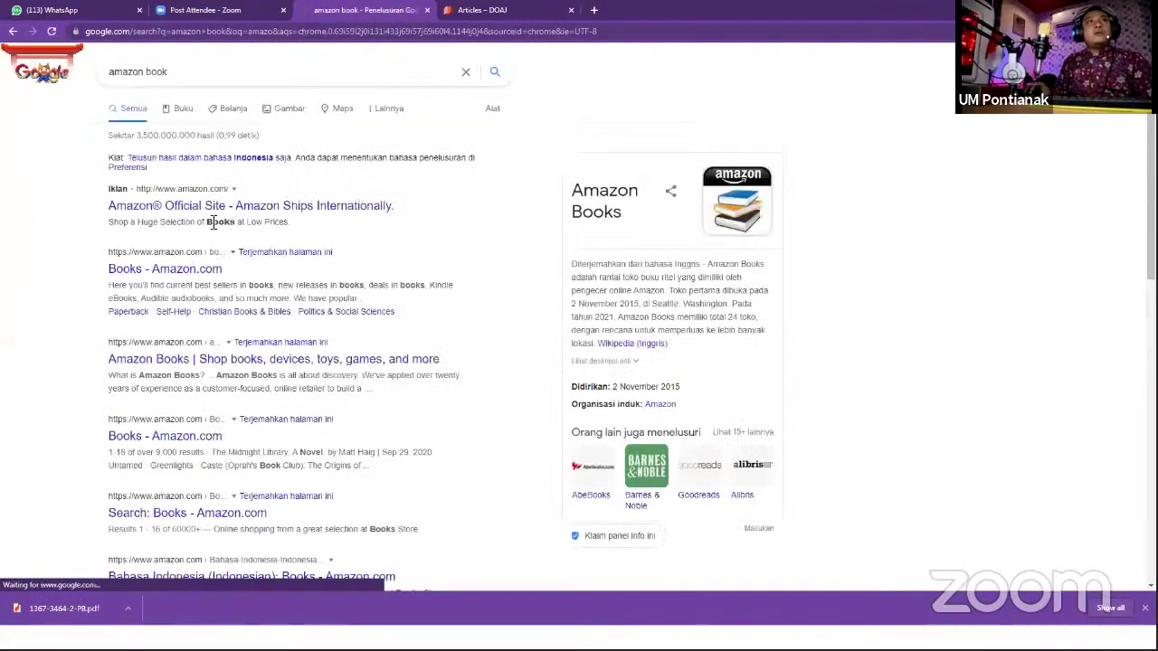
left_click(181, 279)
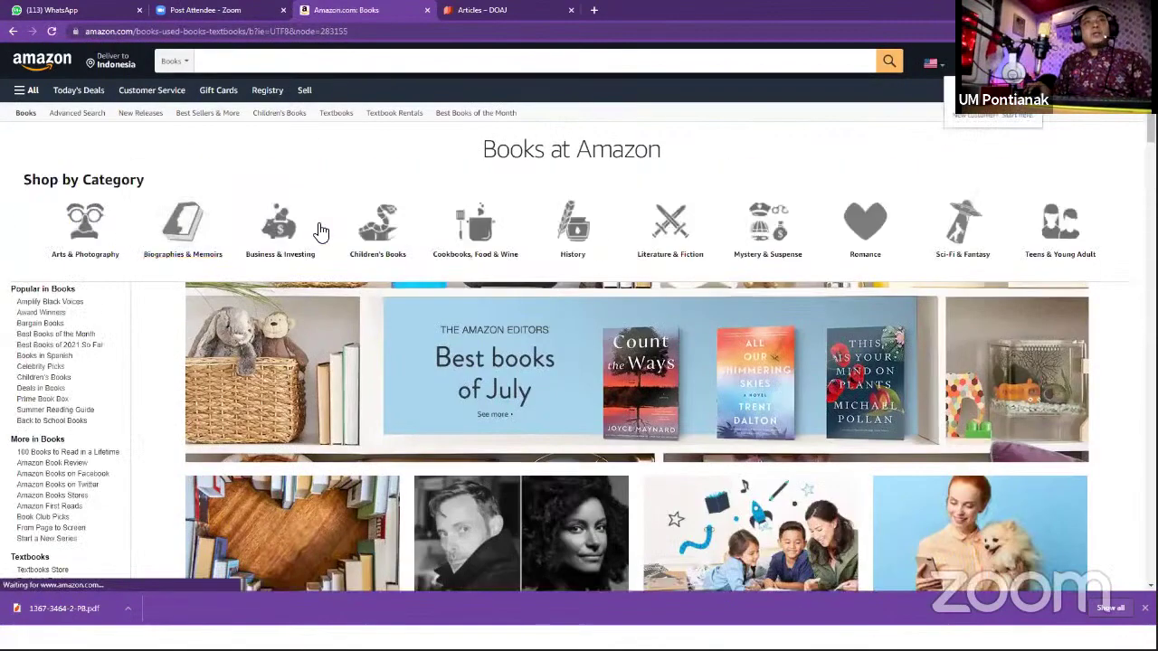
- Search Amazon's book section for "manegement"
scroll(394, 237, "down", 3)
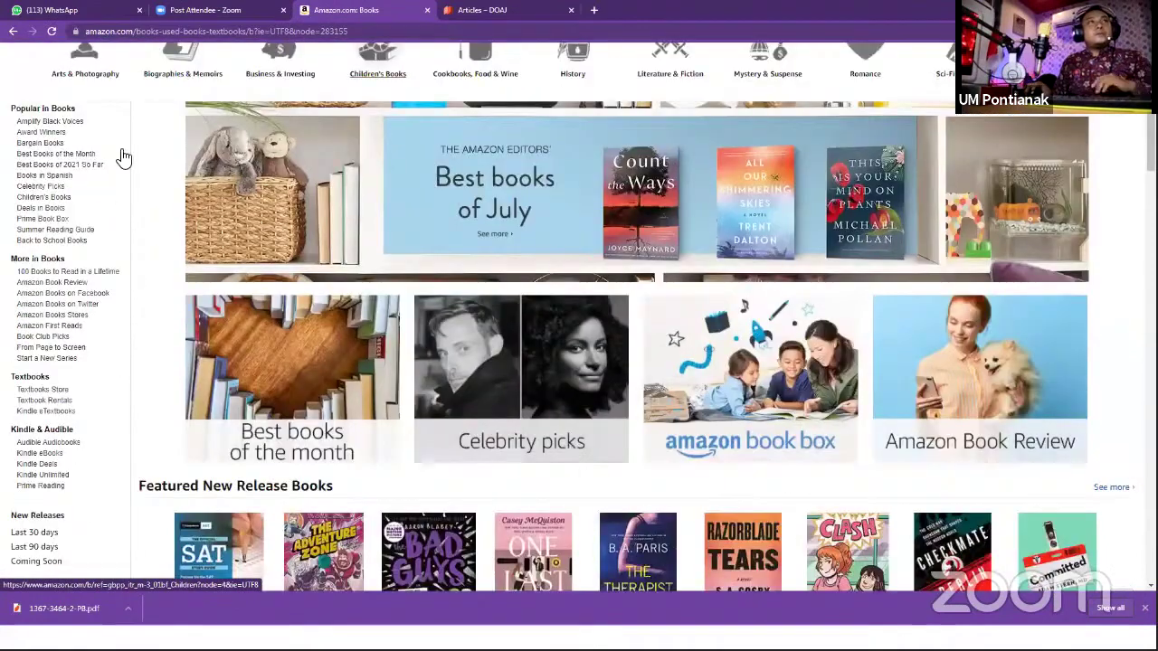
scroll(163, 72, "up", 3)
left_click(254, 62)
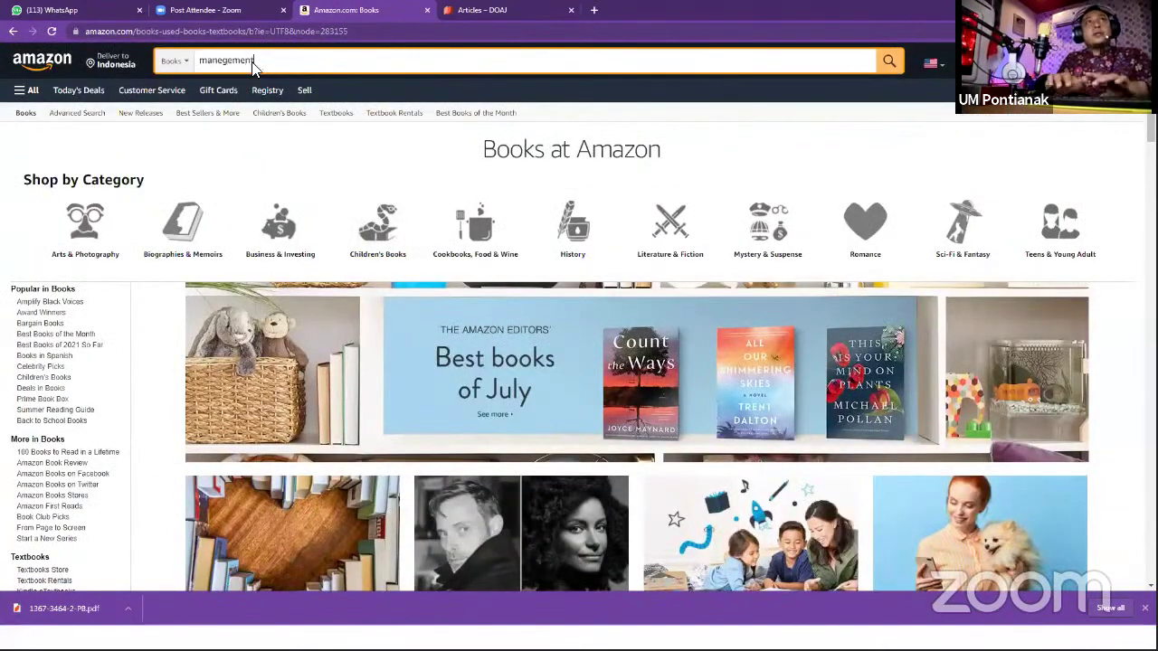
key("Return")
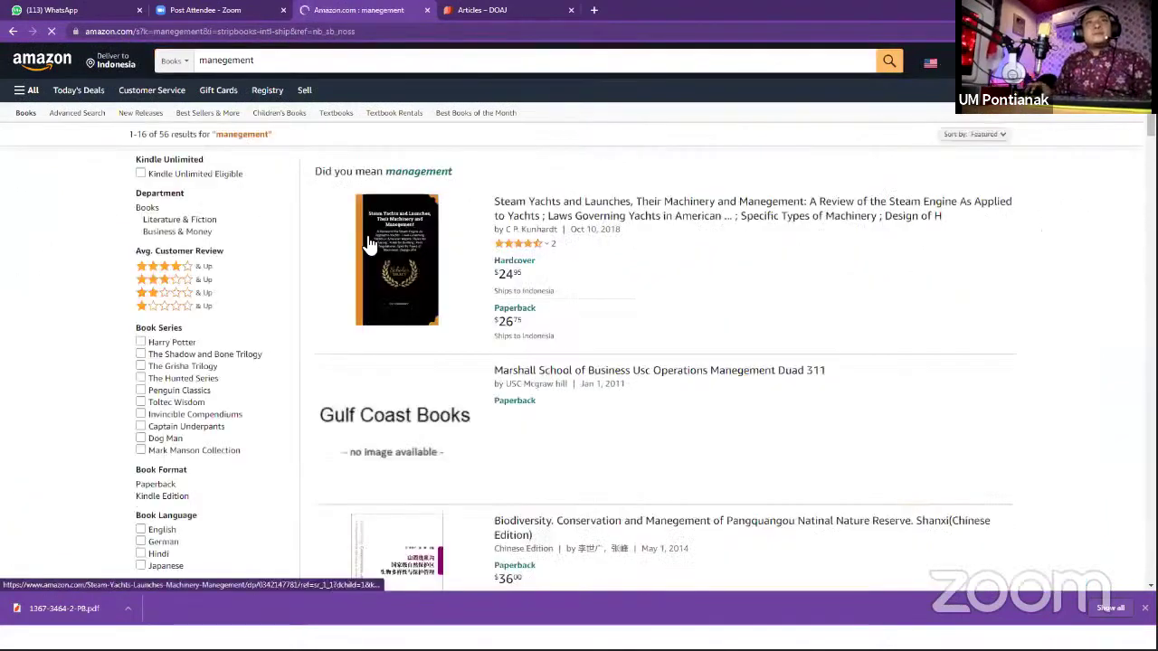
- Open the product page of the Chinese-edition book on biodiversity conservation in the Pangquangou nature reserve from the search results
scroll(421, 241, "down", 3)
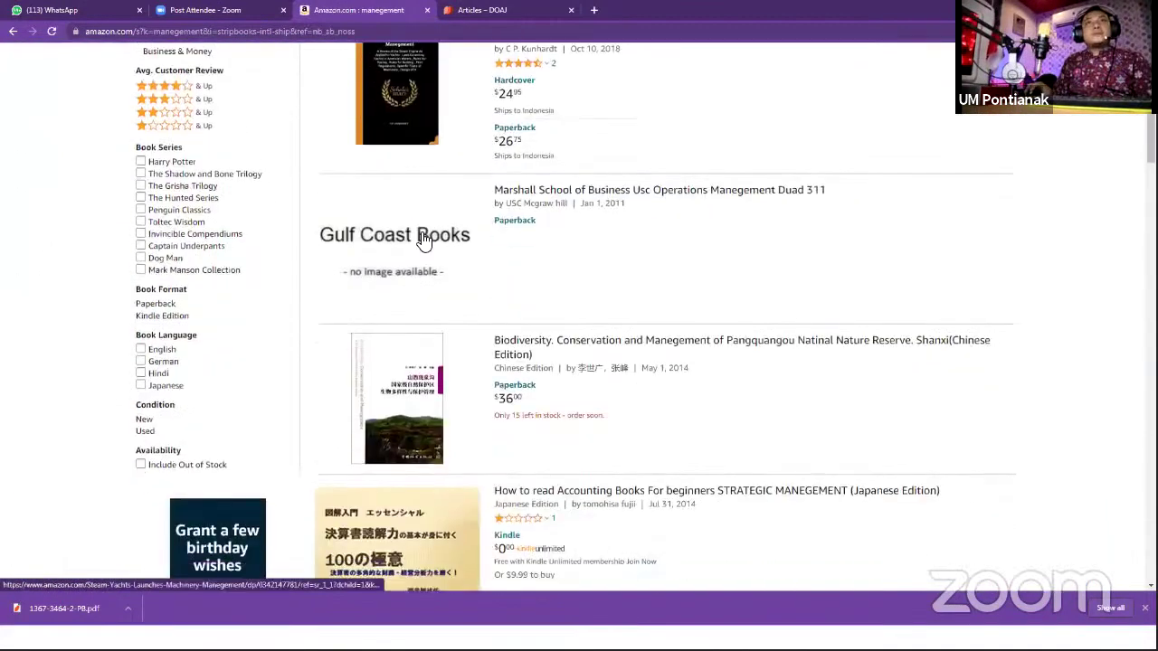
scroll(422, 241, "down", 1)
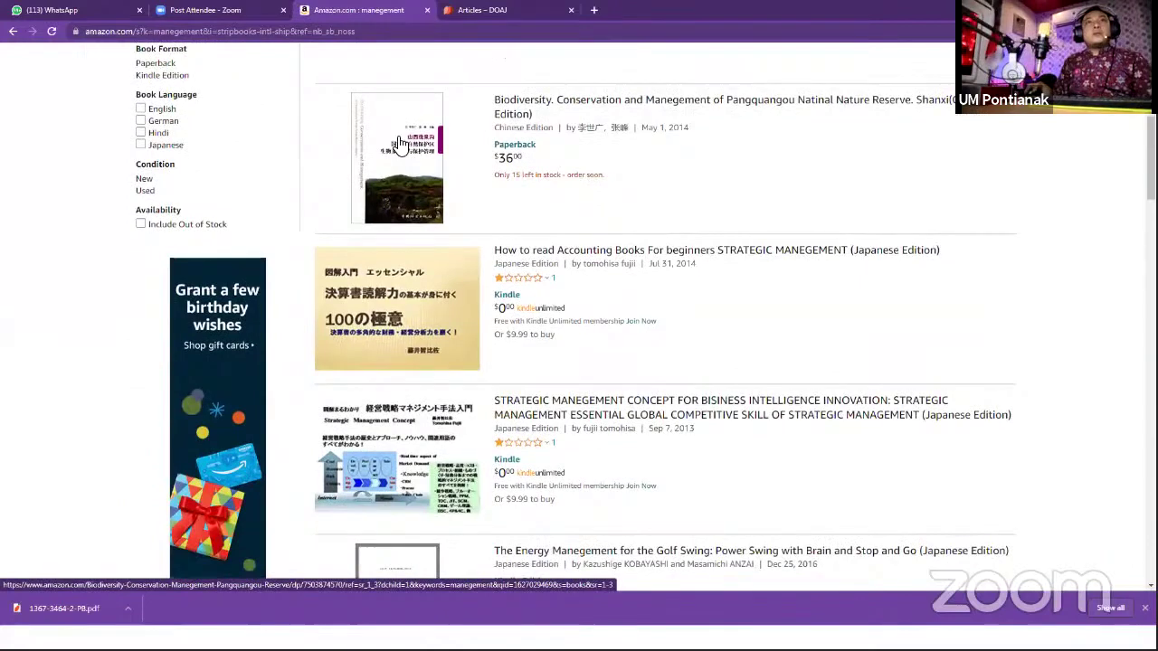
left_click(398, 144)
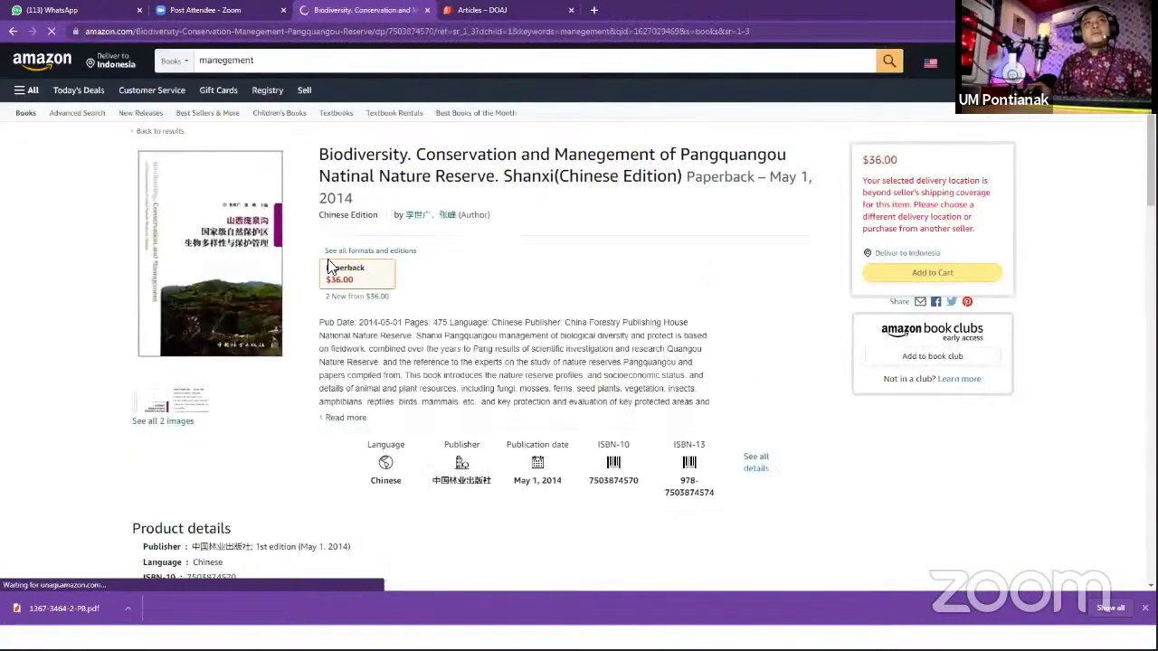
- Examine the book's product details and the related item suggestions on its page, and return to the search results
scroll(327, 270, "down", 1)
scroll(327, 269, "down", 2)
scroll(318, 264, "up", 3)
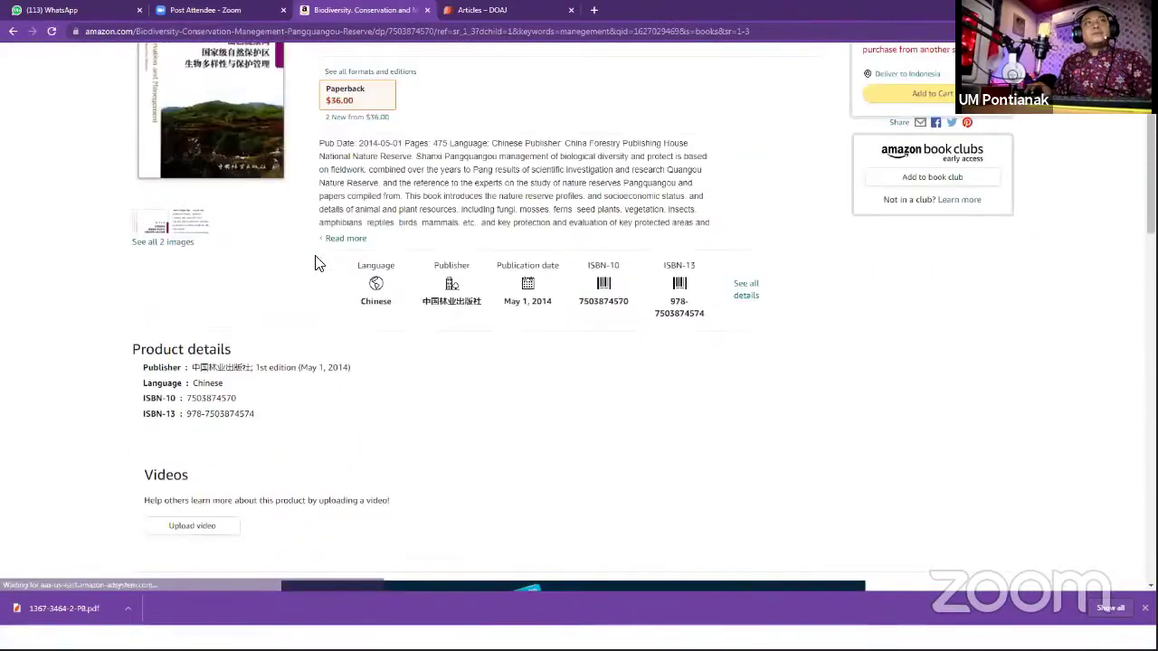
scroll(166, 369, "down", 8)
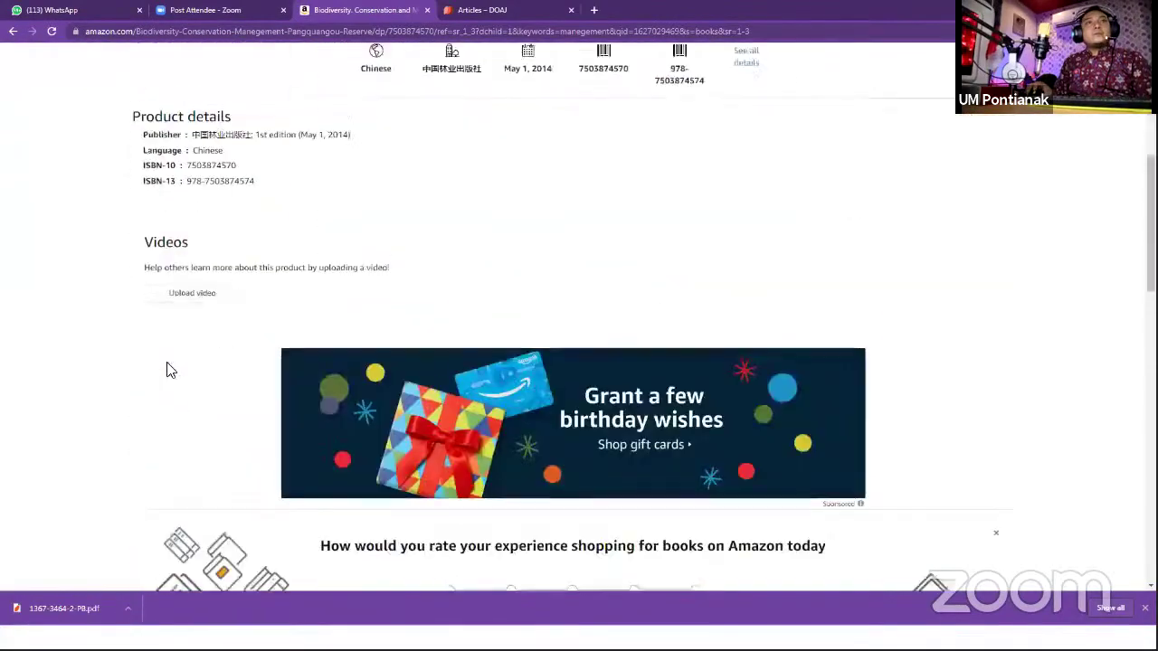
scroll(167, 364, "down", 7)
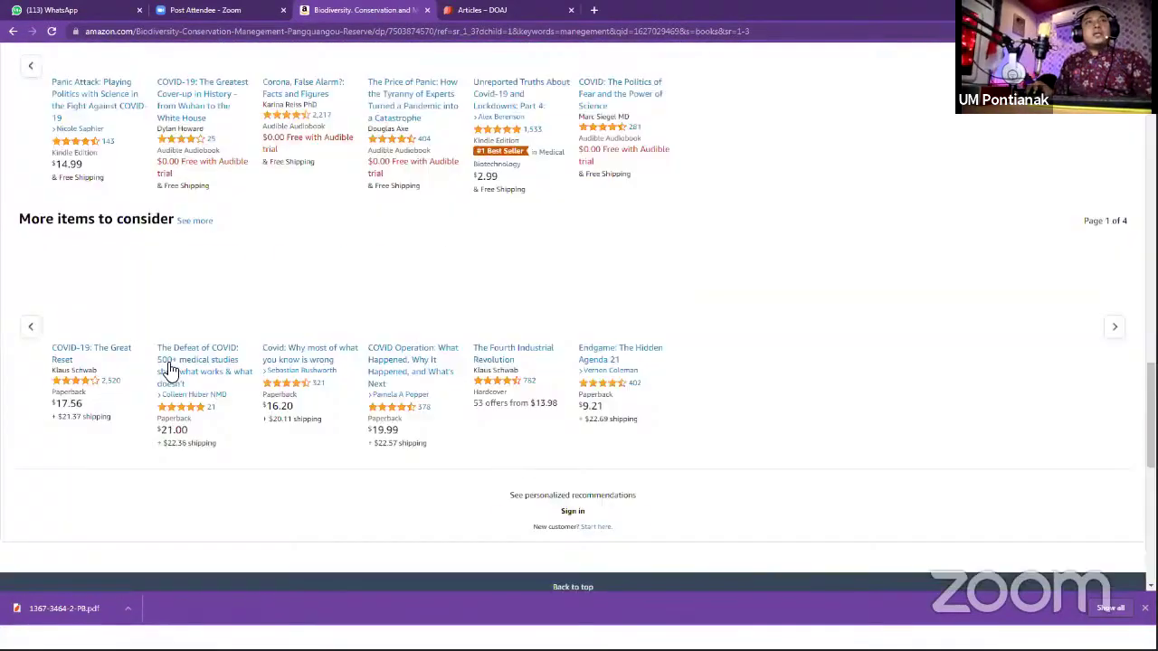
scroll(172, 371, "up", 5)
scroll(176, 389, "down", 3)
scroll(175, 389, "down", 2)
scroll(175, 426, "up", 9)
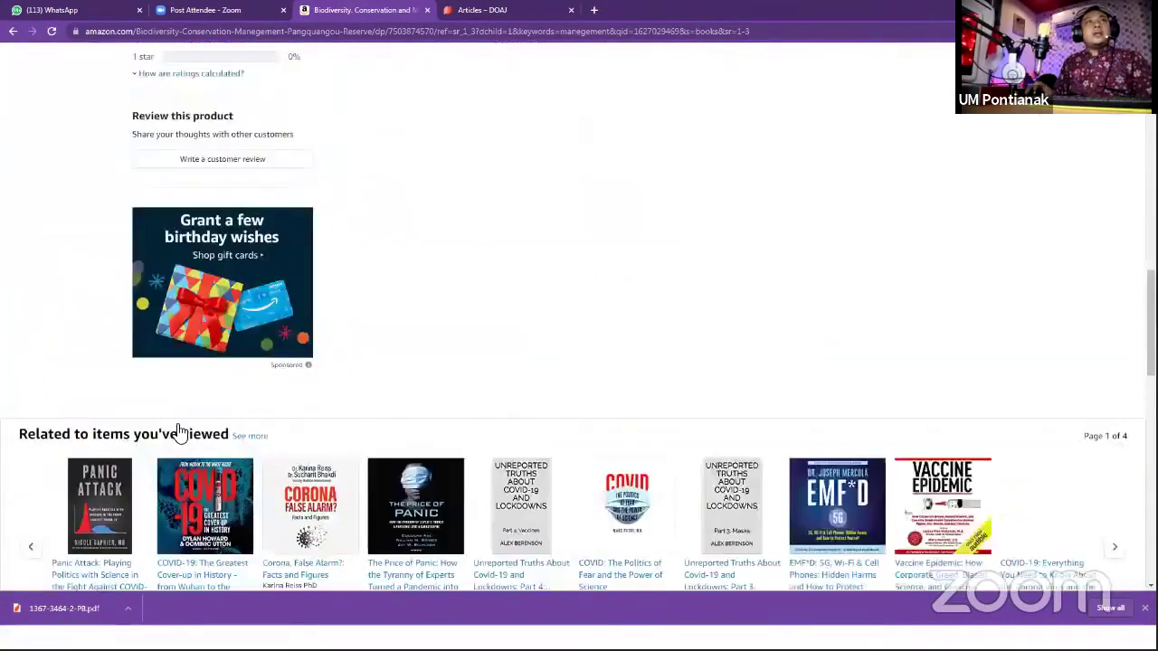
scroll(177, 432, "down", 6)
scroll(175, 430, "down", 10)
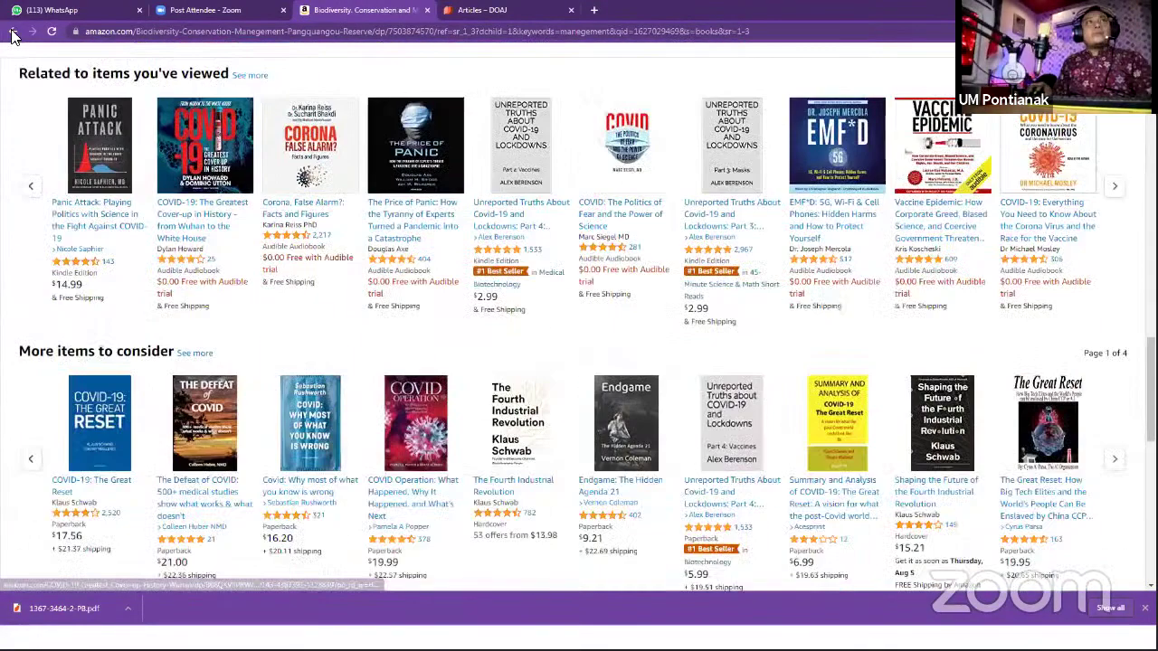
scroll(386, 154, "up", 2)
scroll(577, 570, "up", 8)
key("alt+Left")
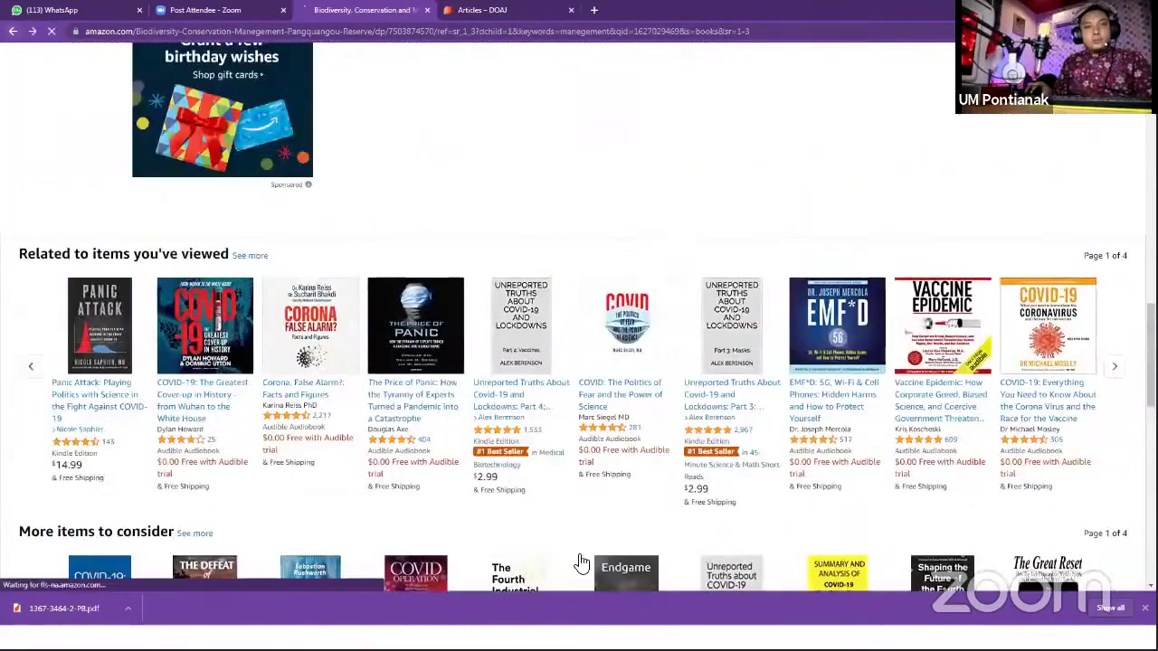
- Switch to the PowerPoint slide show and review the slides on adding articles, reference metadata and folders in Zotero
key("super")
left_click(606, 635)
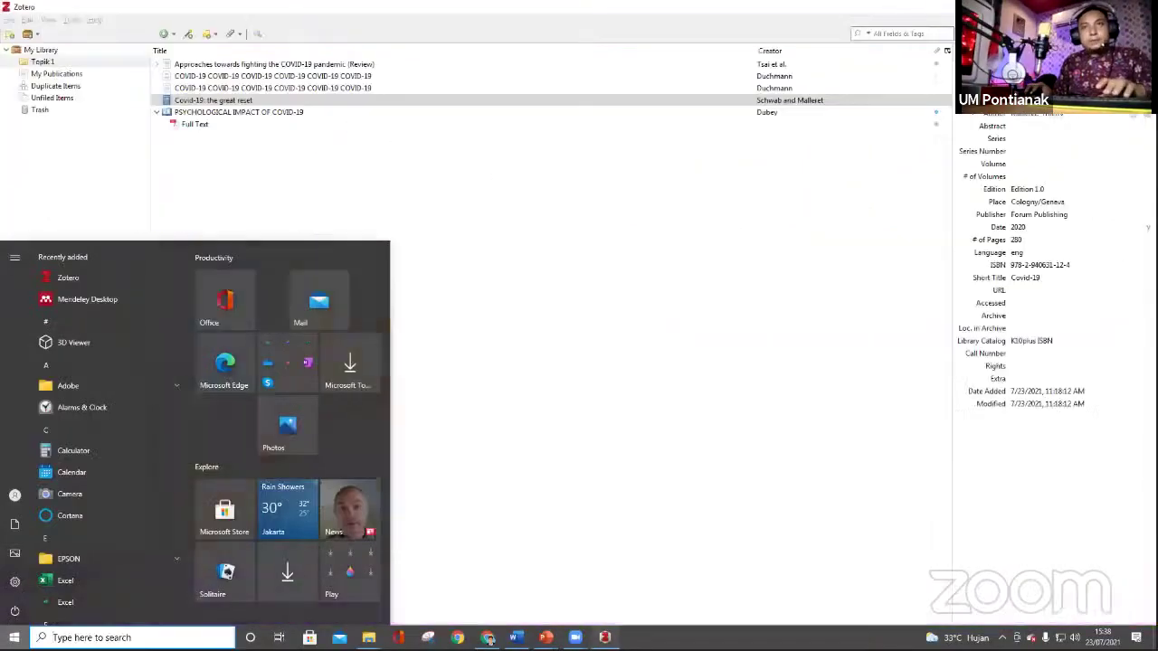
key("super")
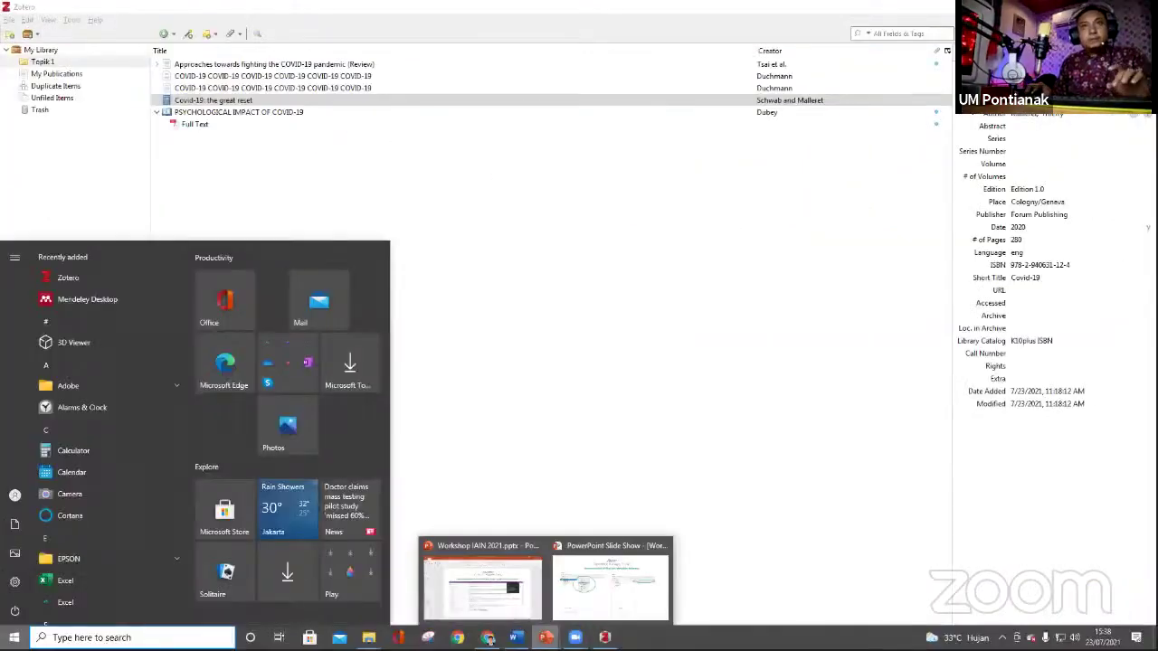
left_click(620, 584)
left_click(599, 359)
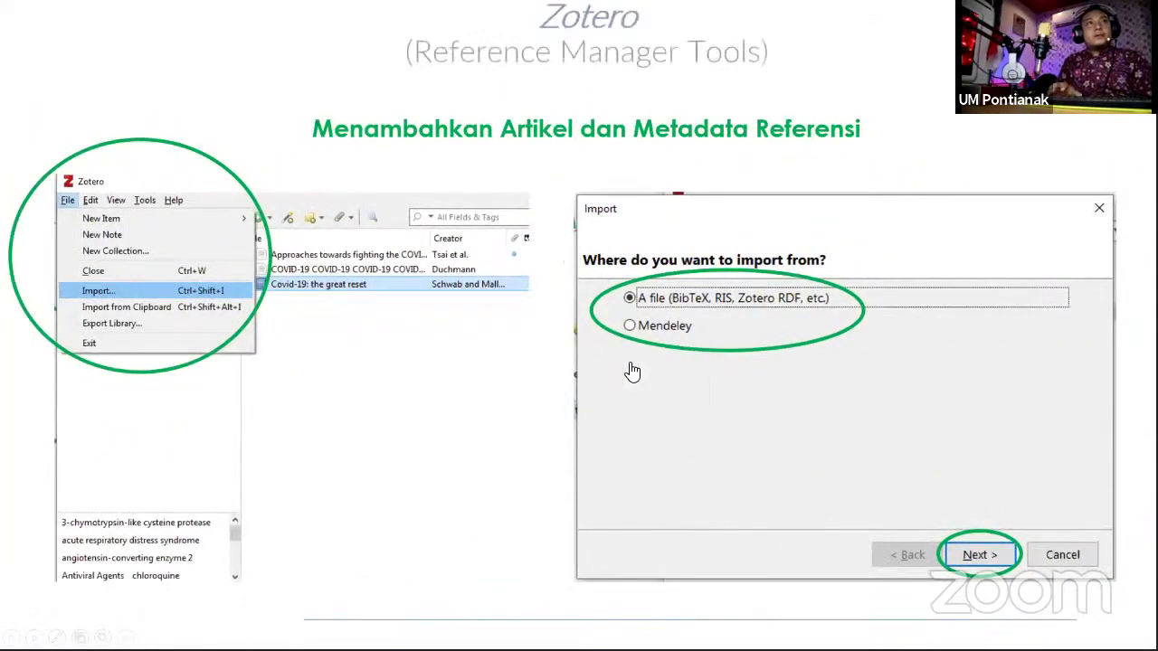
left_click(632, 371)
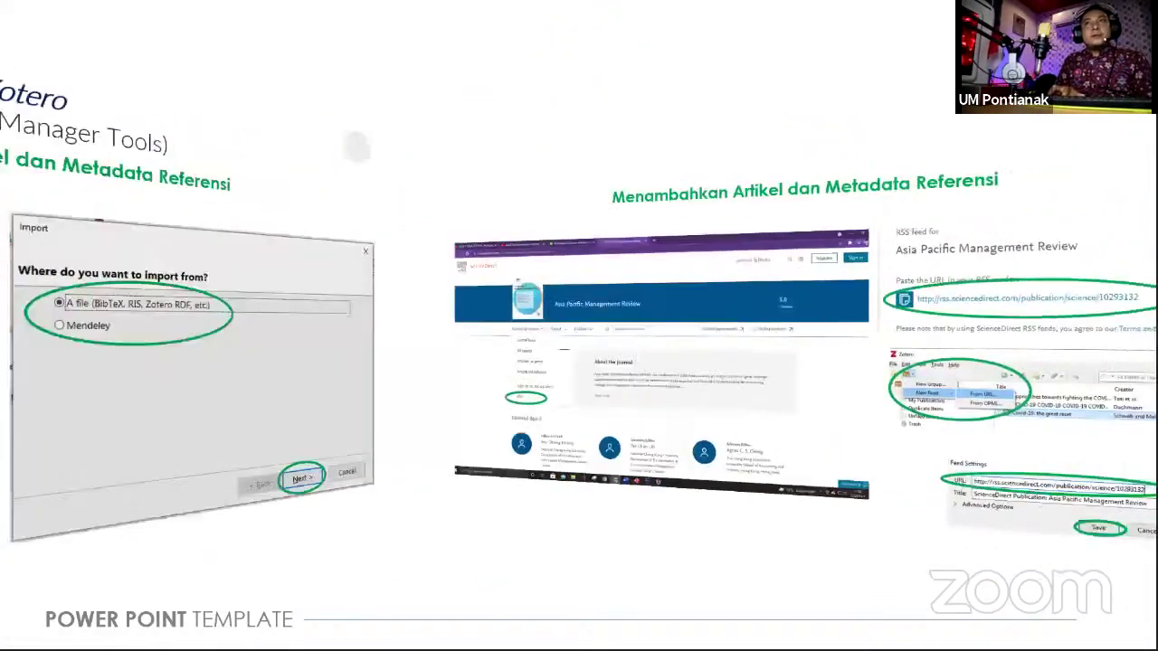
key("Right")
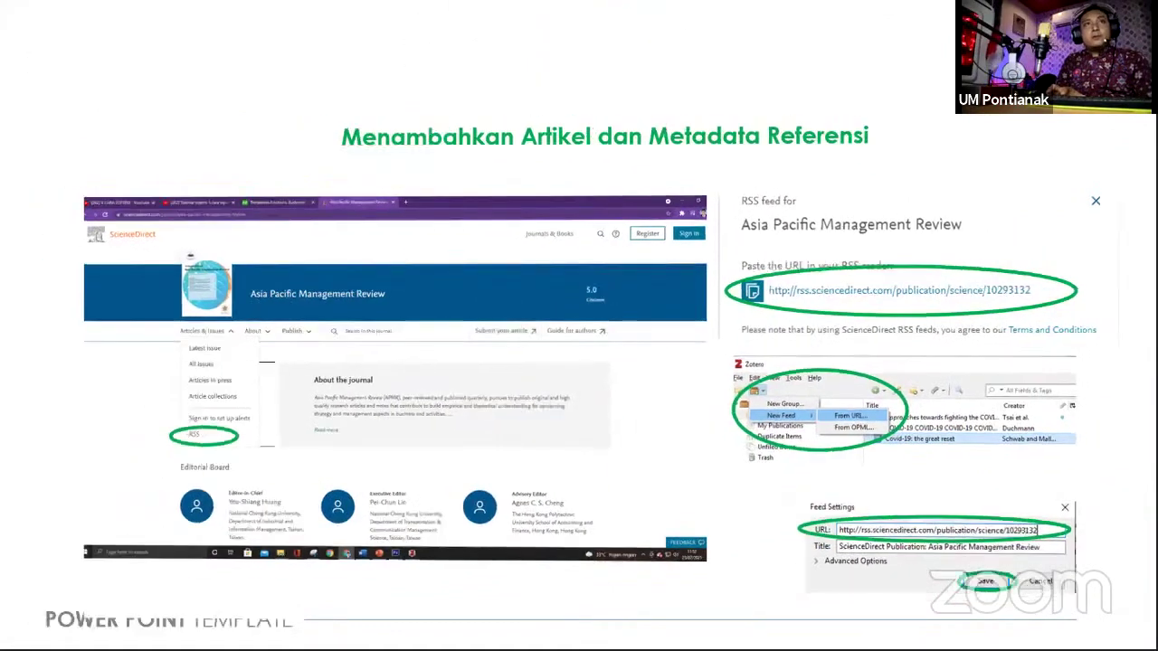
key("Left")
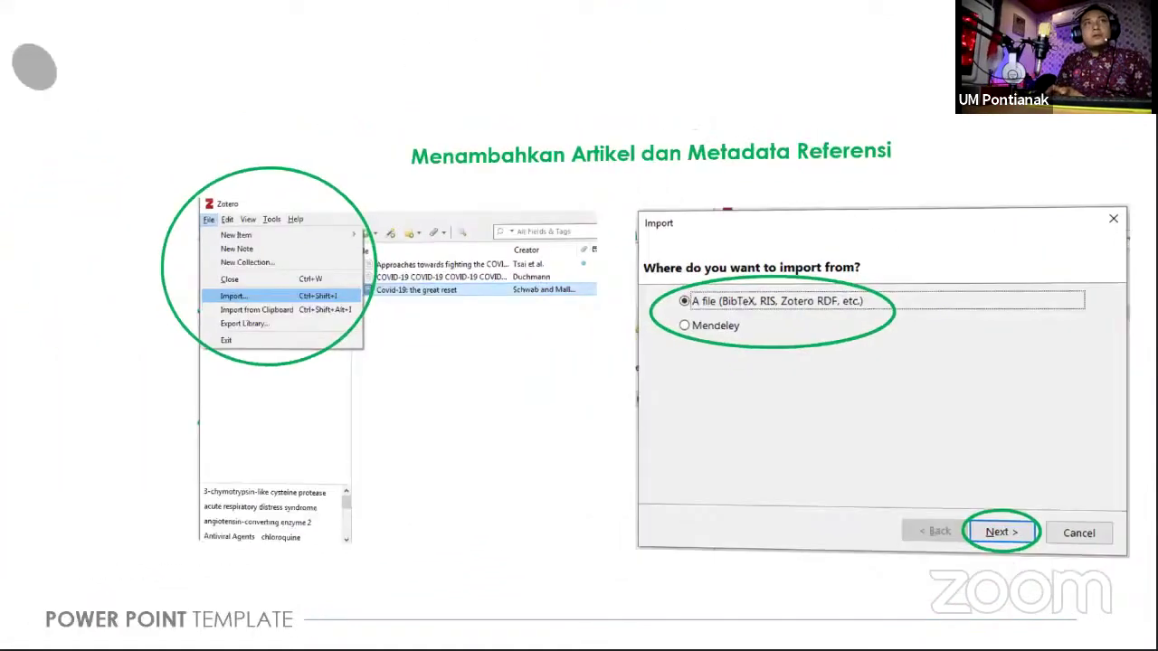
key("Left")
key("Left")
key("Left")
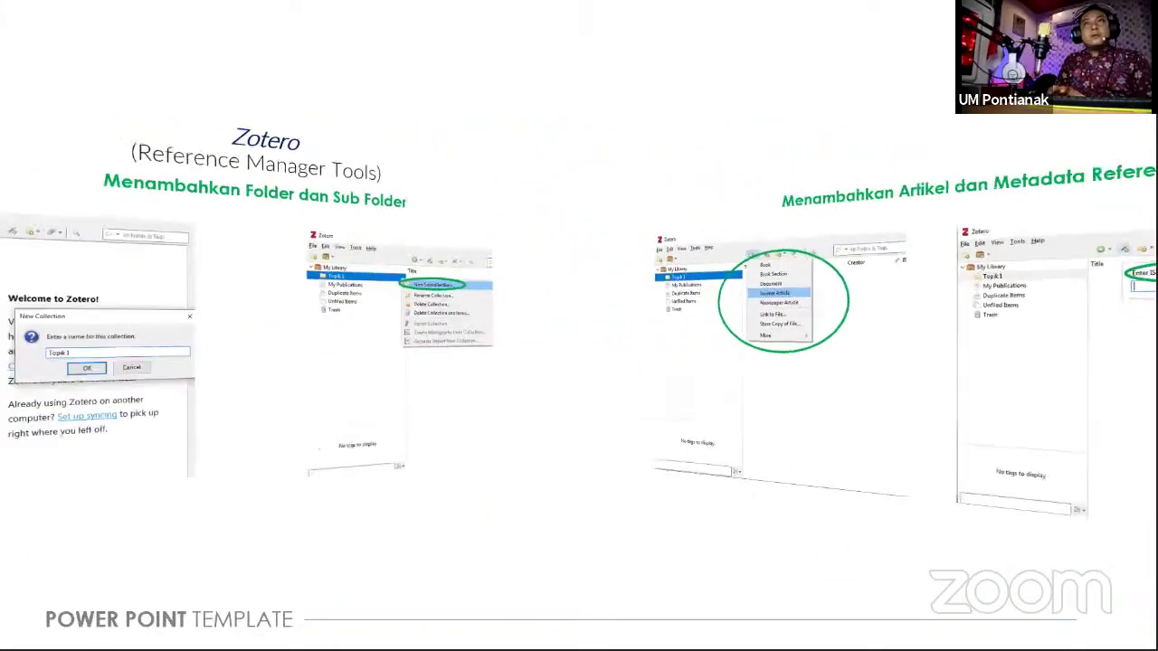
key("Right")
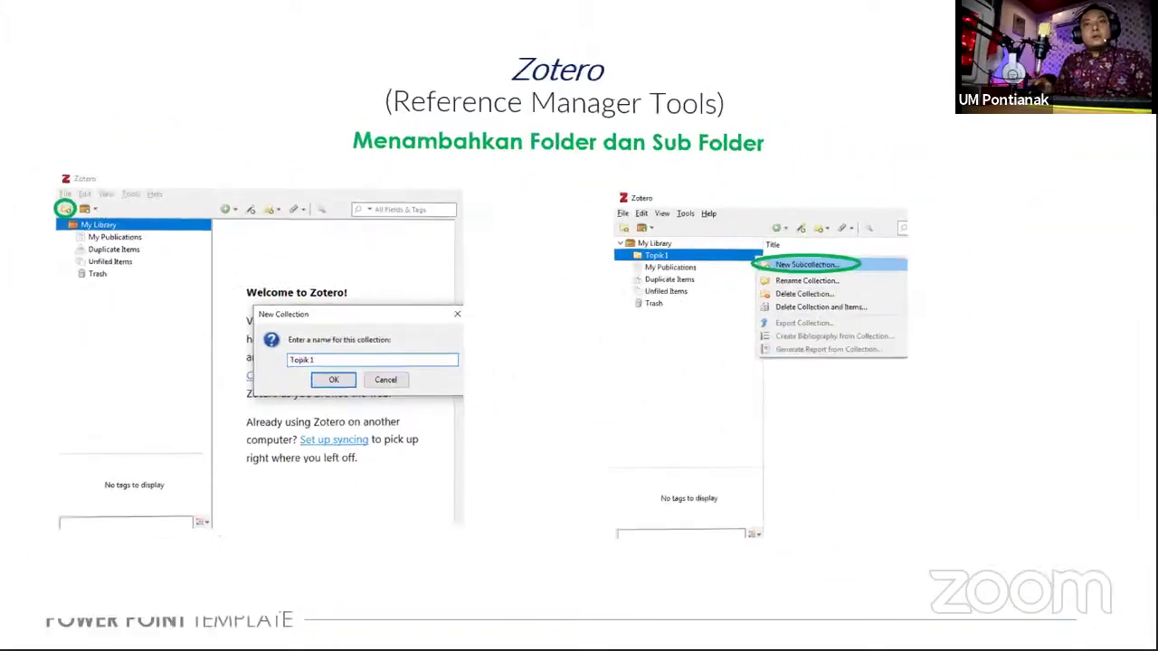
- Switch back to Chrome and search Amazon books for the suggested term "management accounting"
key("super")
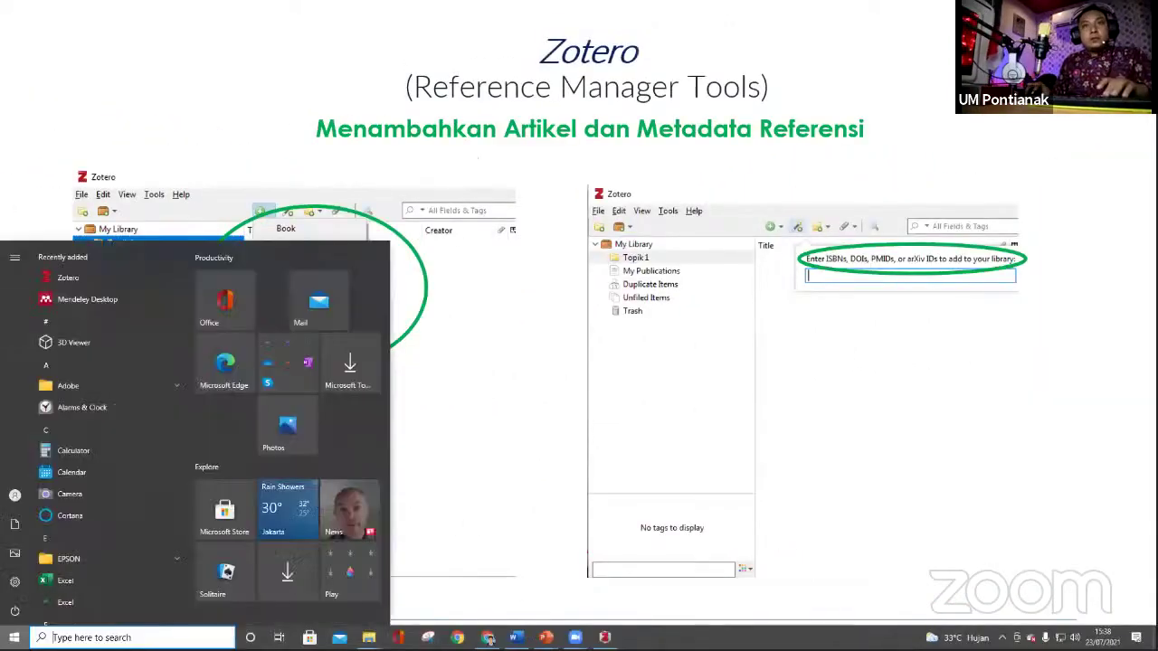
left_click(486, 638)
scroll(419, 348, "down", 3)
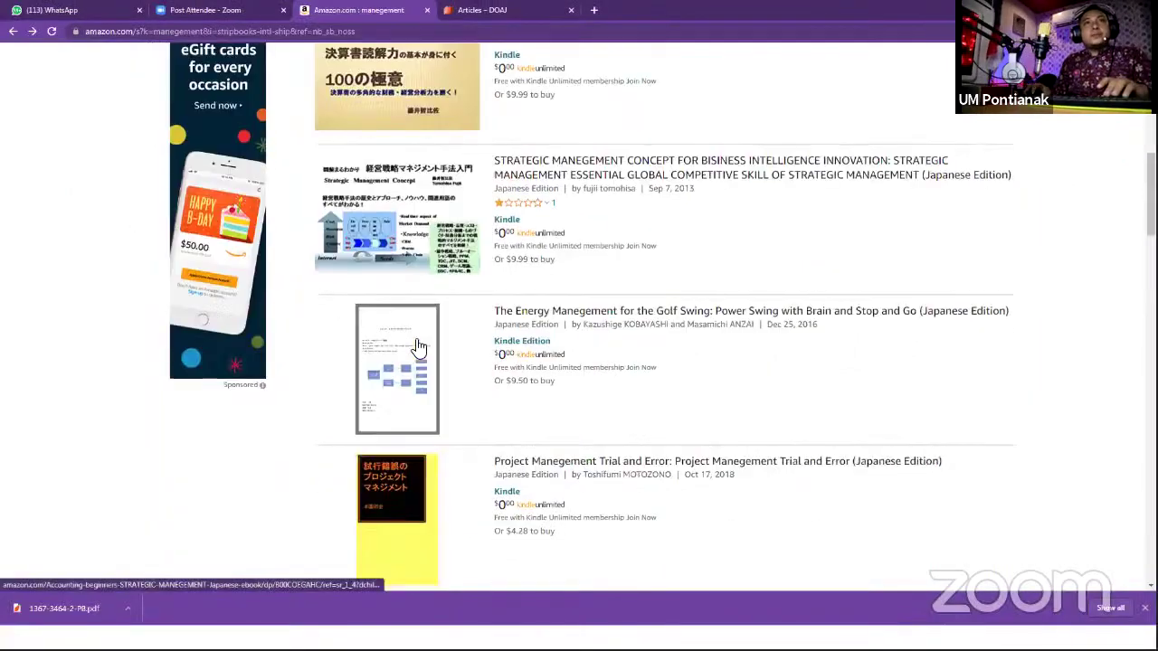
scroll(380, 272, "up", 8)
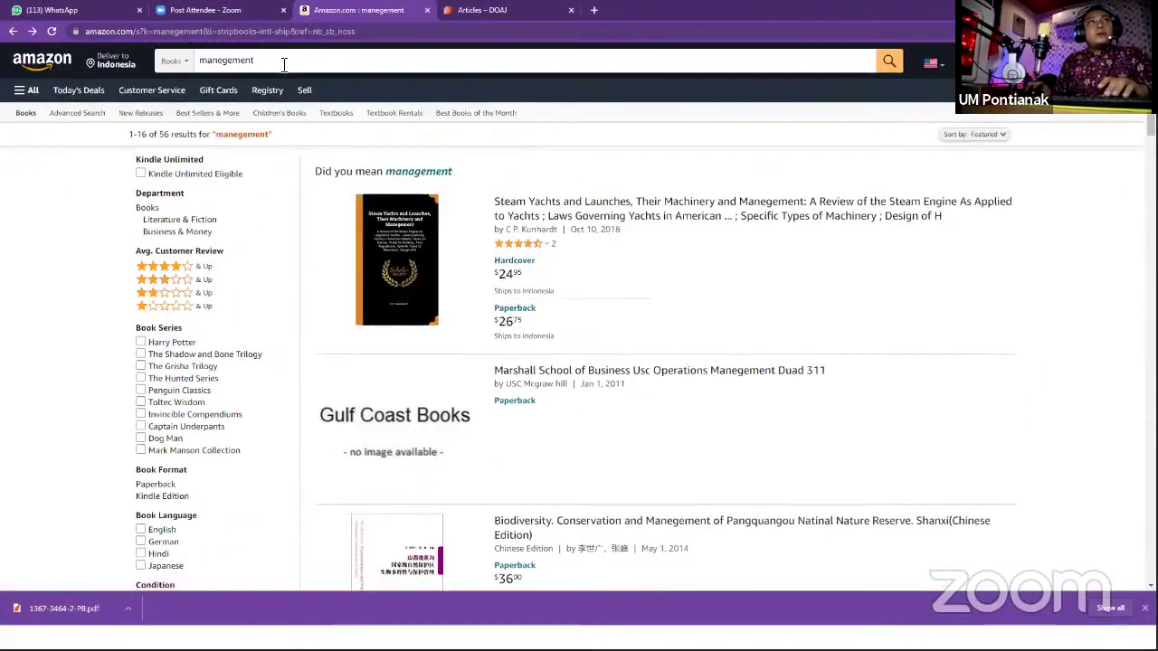
left_click(283, 65)
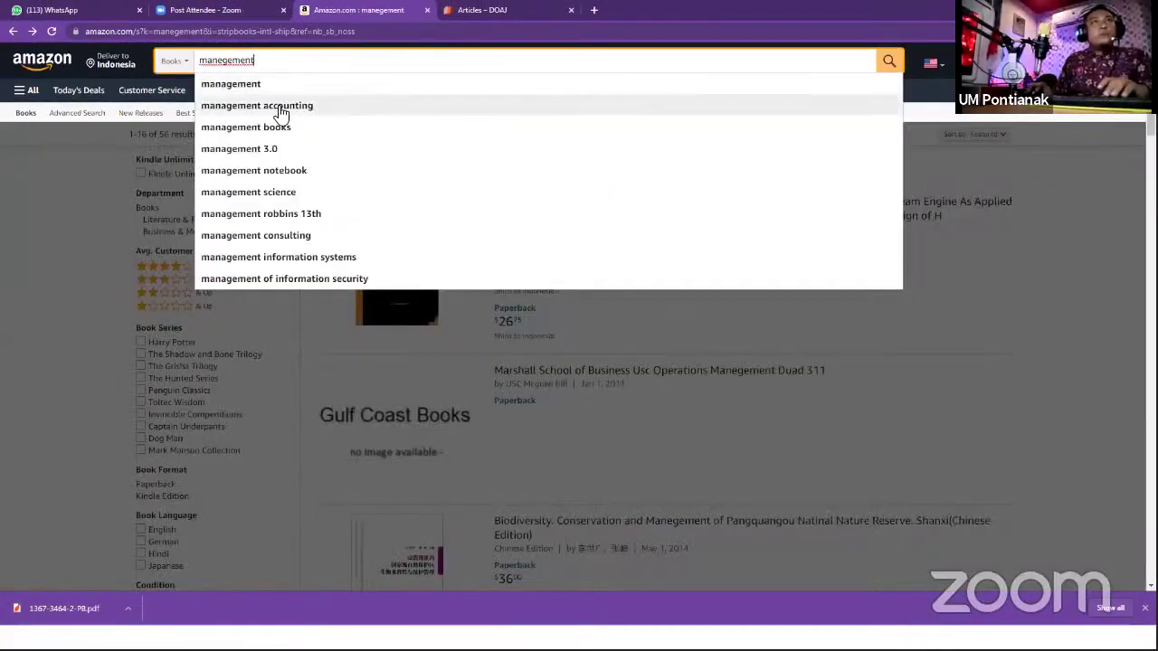
left_click(280, 107)
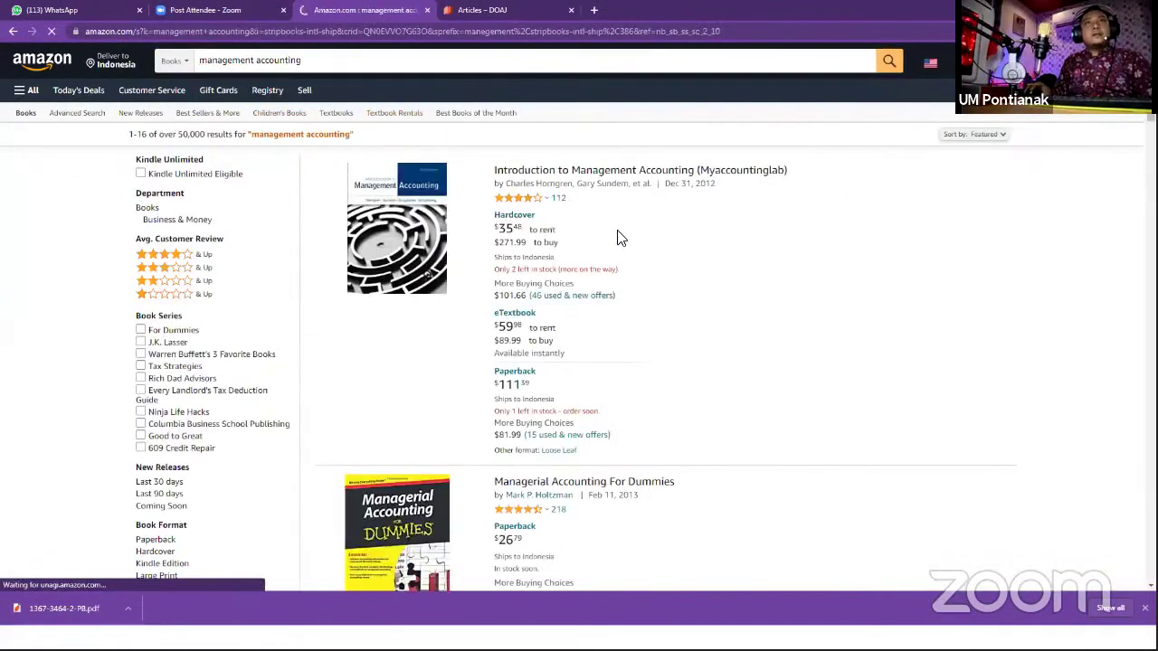
- Open the results "Introduction to Management Accounting" and "Managerial Accounting For Dummies" in separate new tabs
right_click(399, 229)
left_click(412, 236)
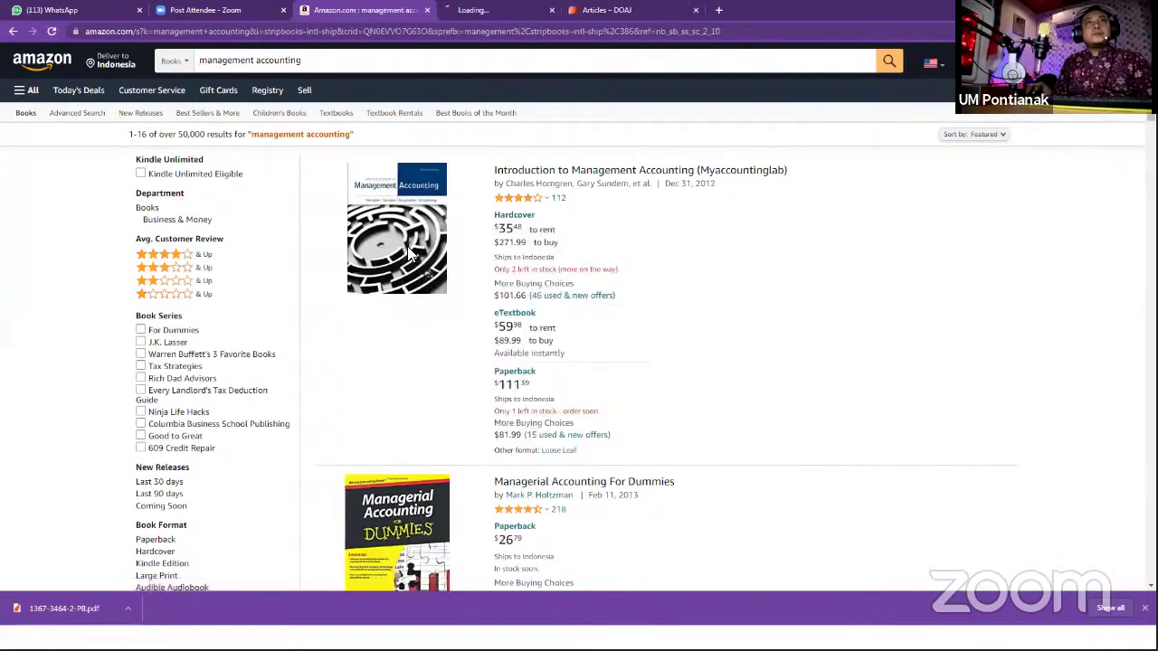
scroll(391, 339, "down", 2)
right_click(391, 339)
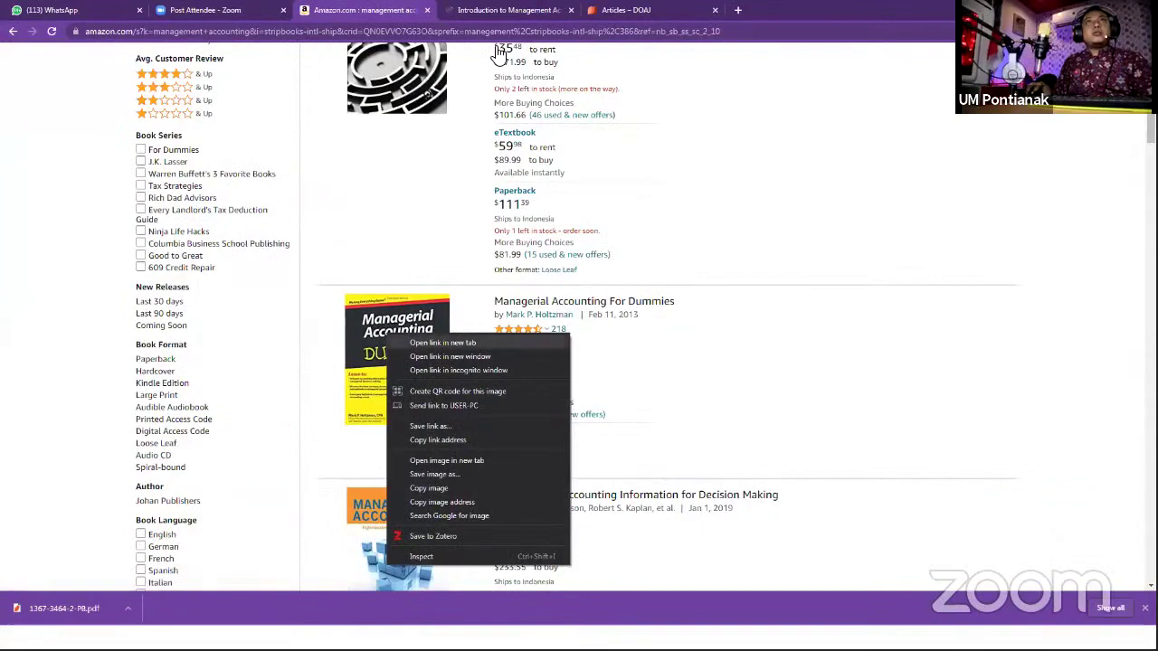
left_click(413, 342)
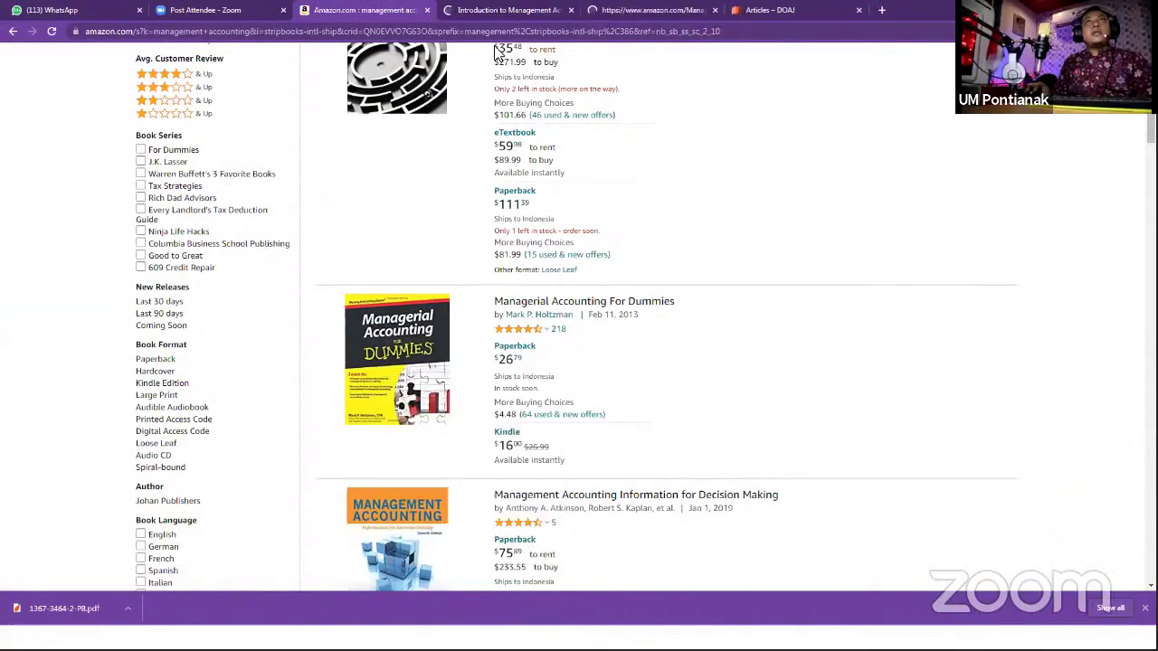
- Examine the "Introduction to Management Accounting" product page, including its title, edition, related item suggestions and product details
left_click(516, 12)
scroll(391, 391, "down", 3)
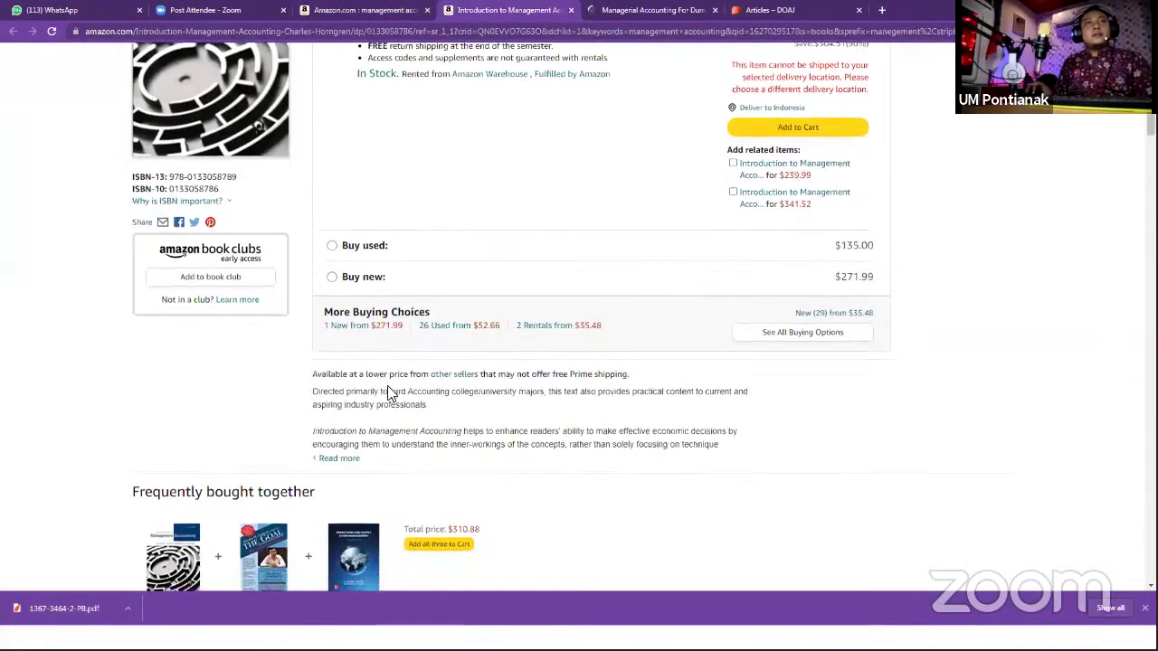
scroll(388, 385, "down", 5)
scroll(342, 362, "down", 5)
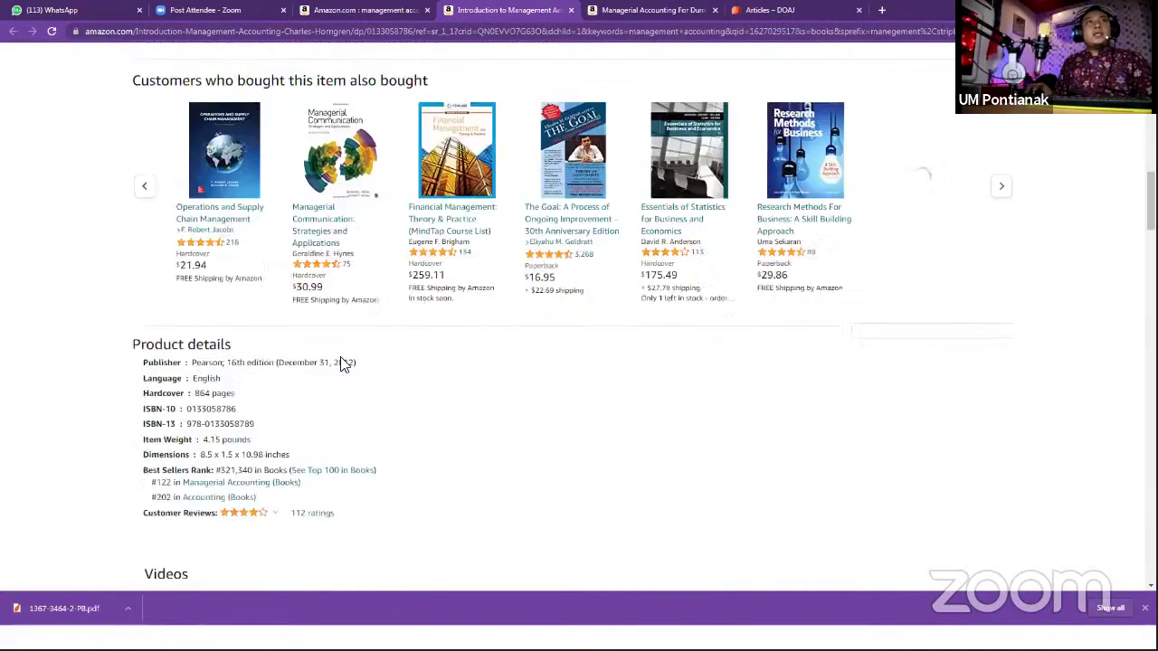
scroll(342, 362, "down", 1)
scroll(190, 181, "up", 4)
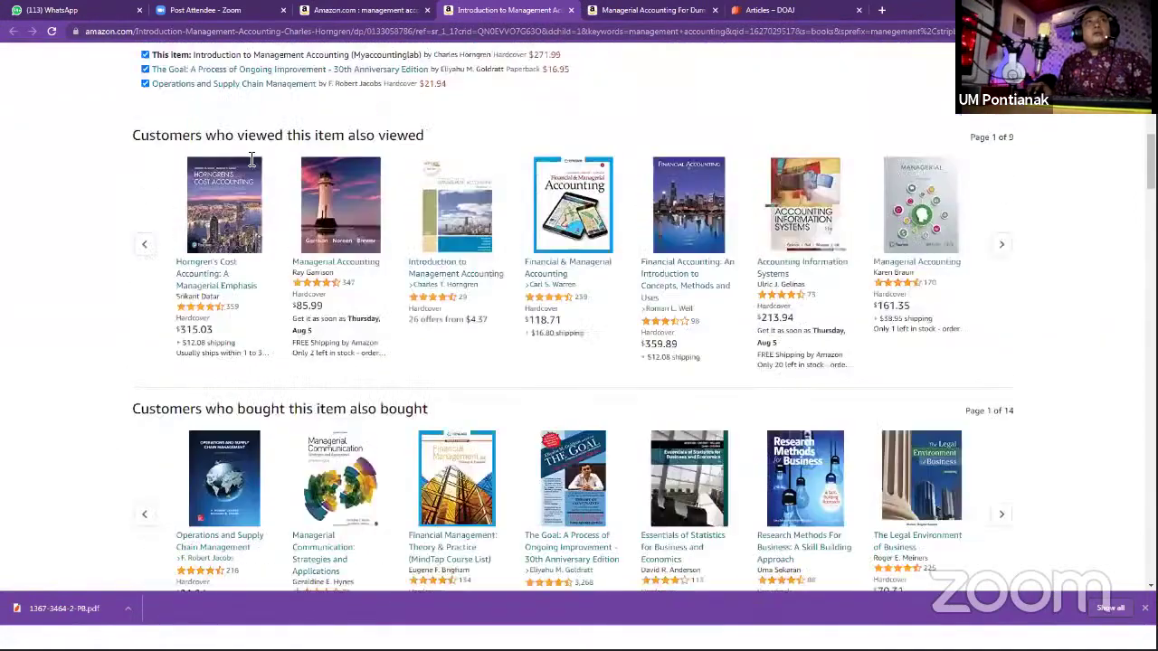
scroll(252, 160, "up", 8)
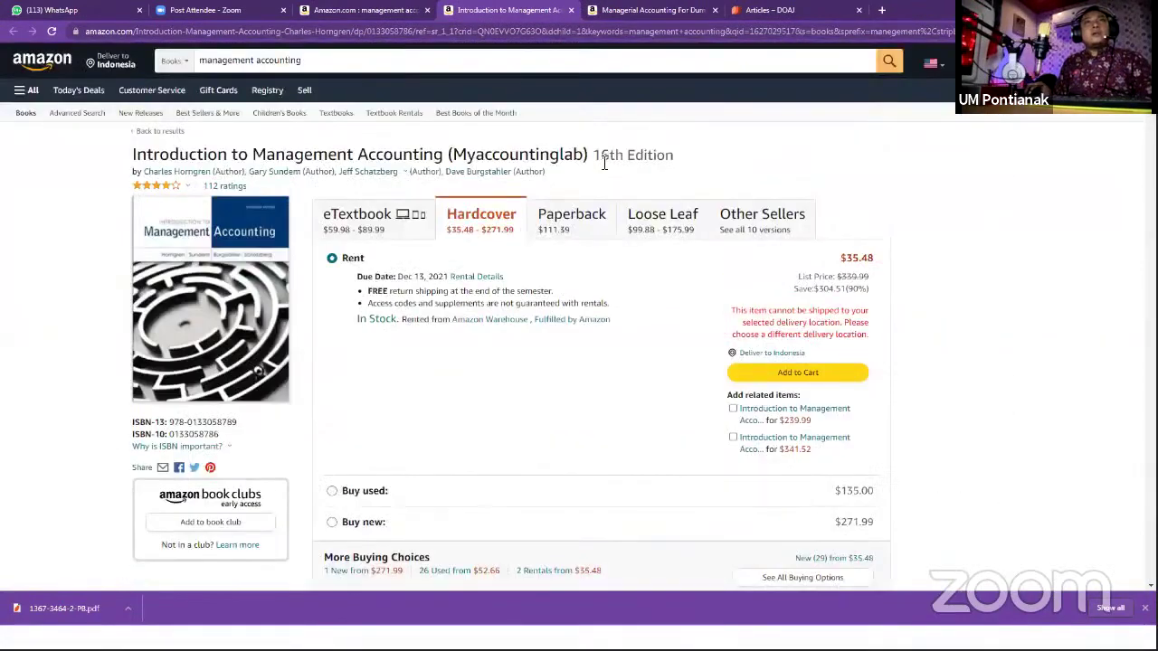
scroll(319, 348, "down", 5)
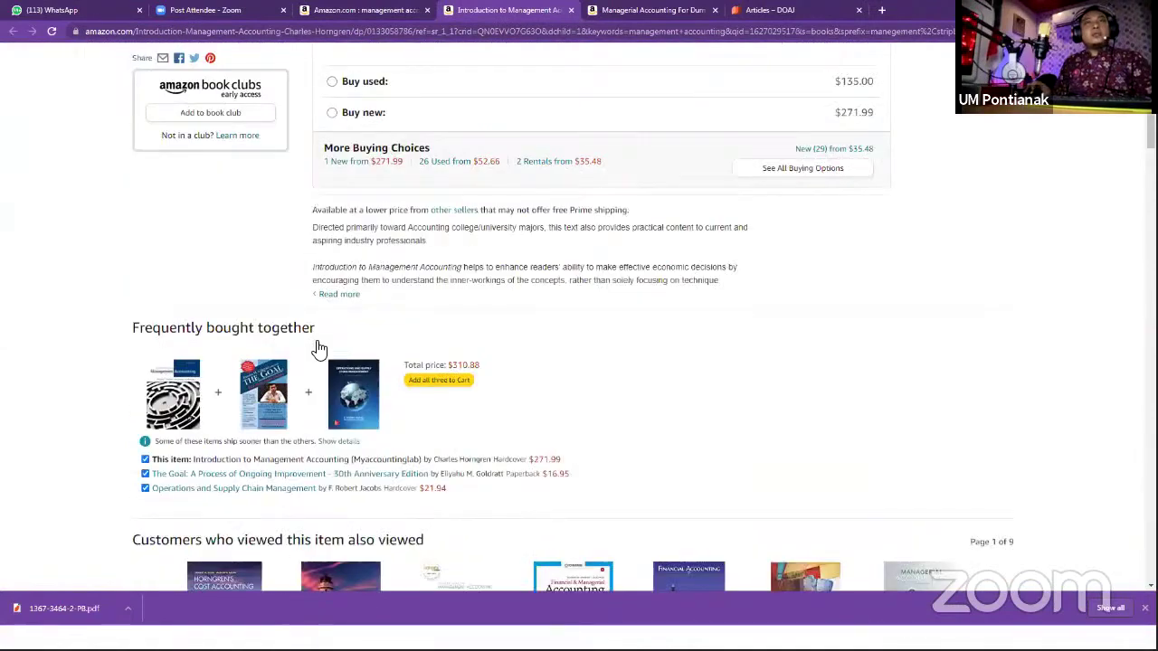
scroll(204, 366, "down", 1)
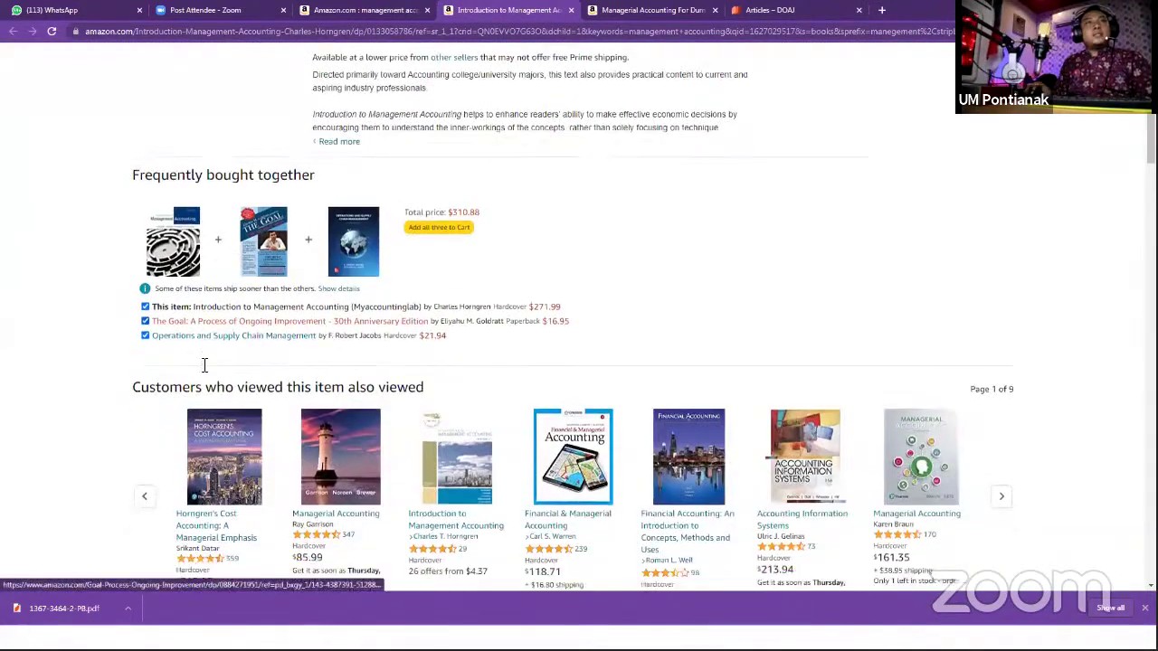
scroll(154, 367, "down", 3)
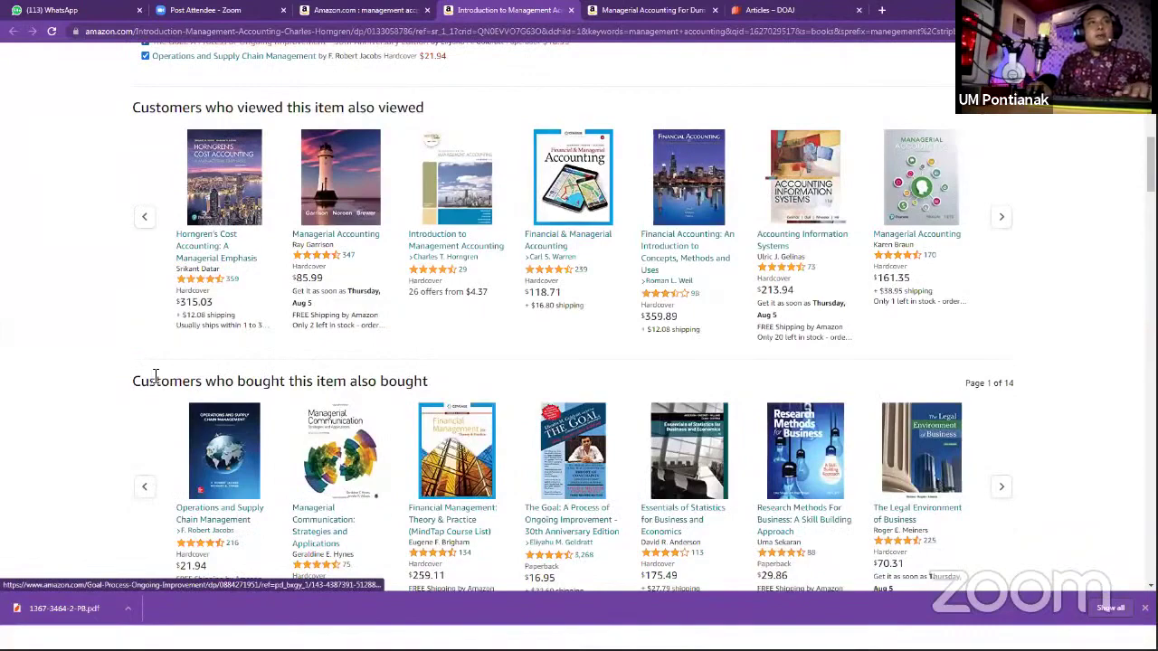
scroll(155, 376, "down", 2)
scroll(63, 493, "down", 2)
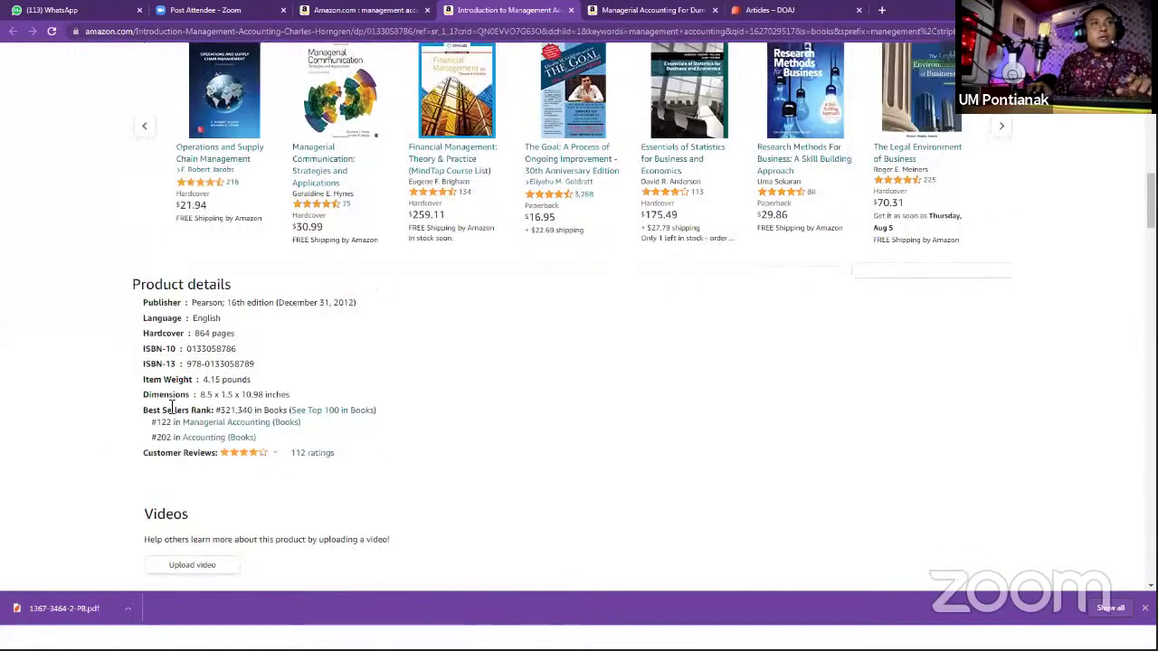
key("ctrl+plus")
key("ctrl+plus")
key("ctrl+plus")
scroll(227, 423, "down", 1)
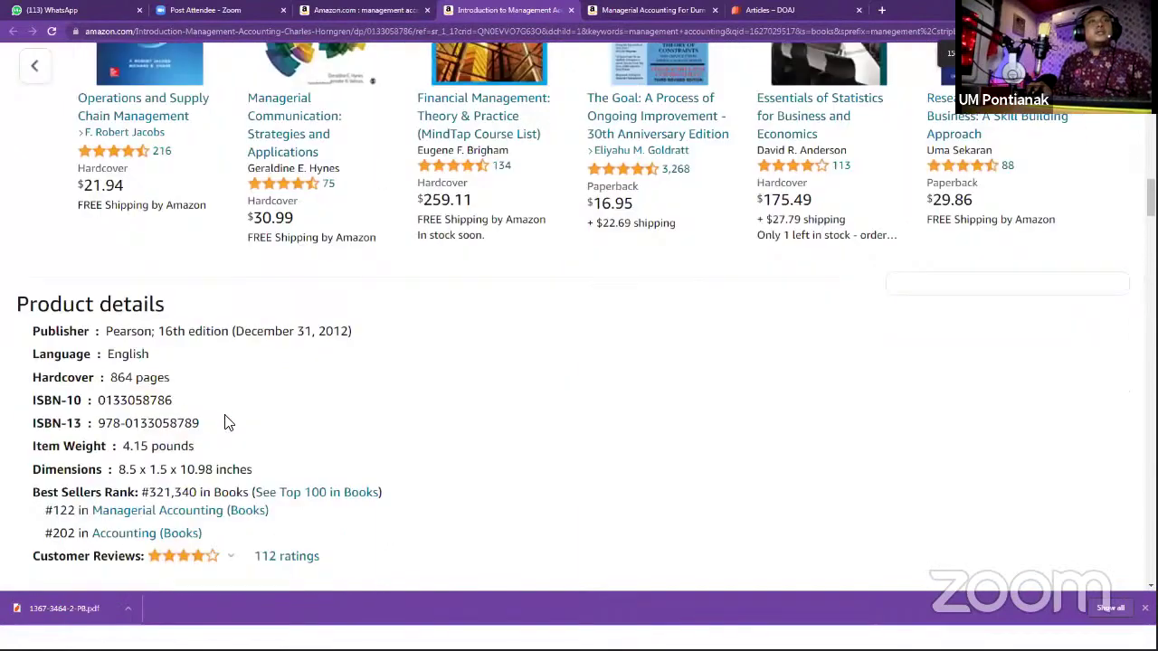
scroll(187, 398, "down", 1)
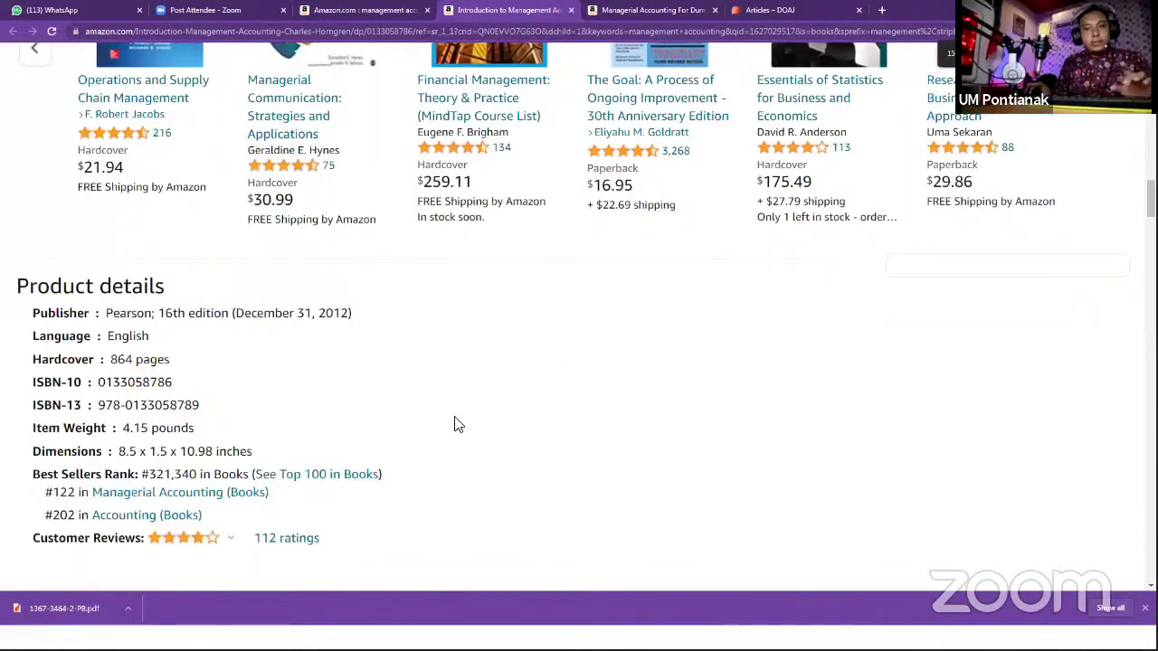
left_click_drag(98, 405, 200, 406)
key("ctrl+c")
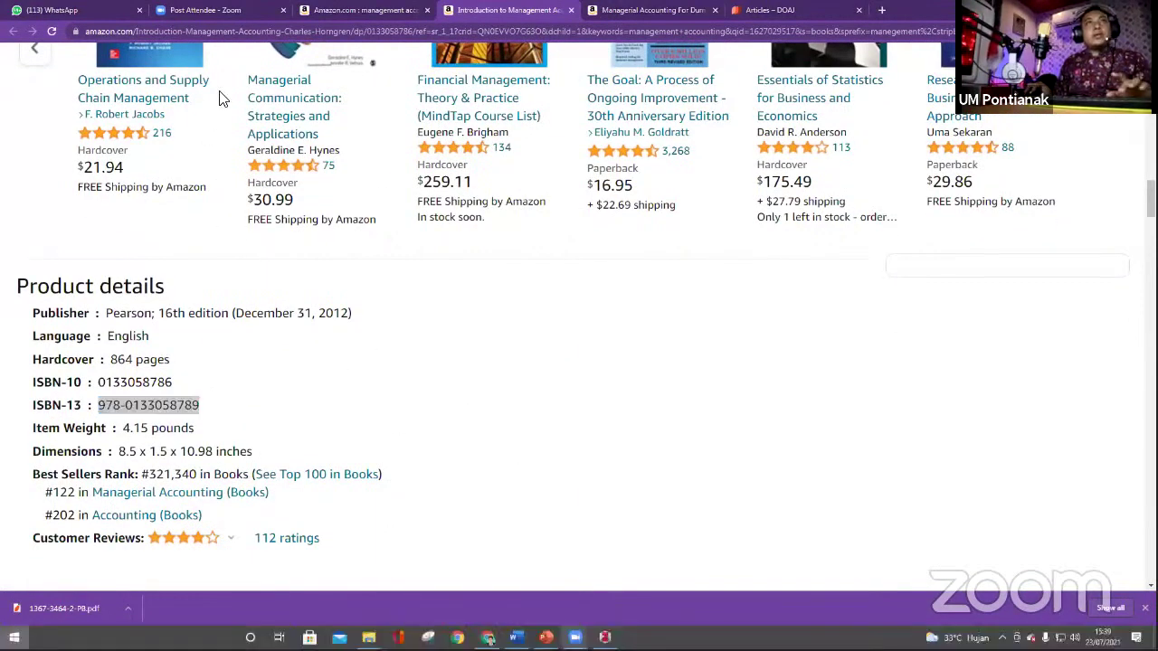
- Switch to Zotero and create two blank items in the Topik 1 collection using the Book type
key("super")
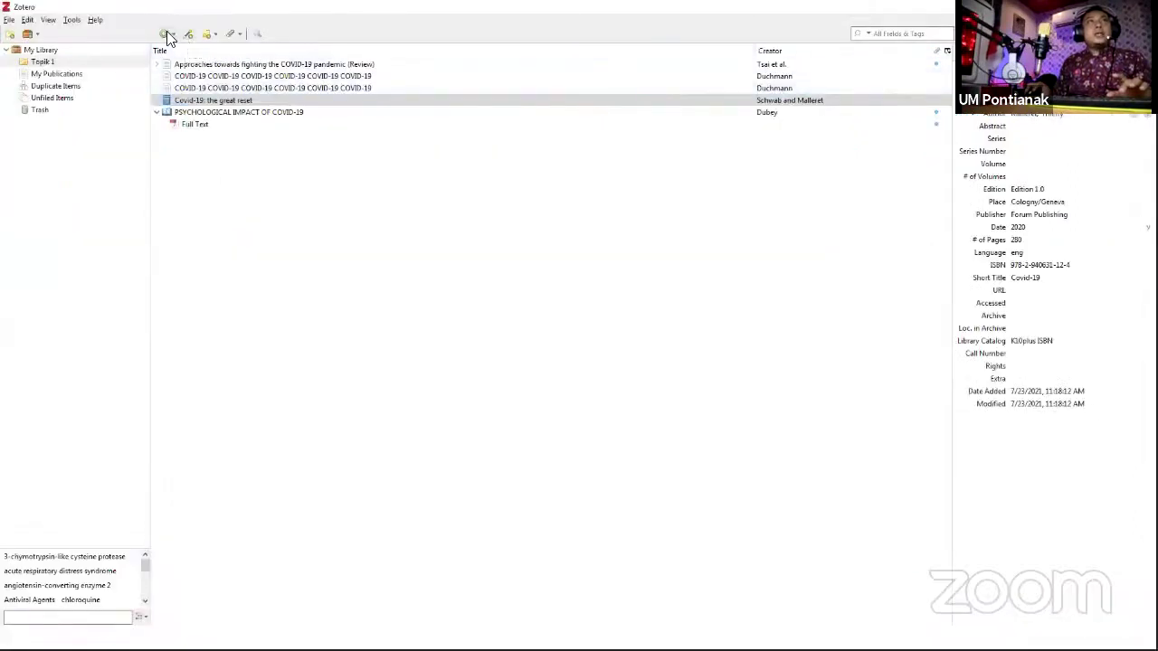
left_click(165, 33)
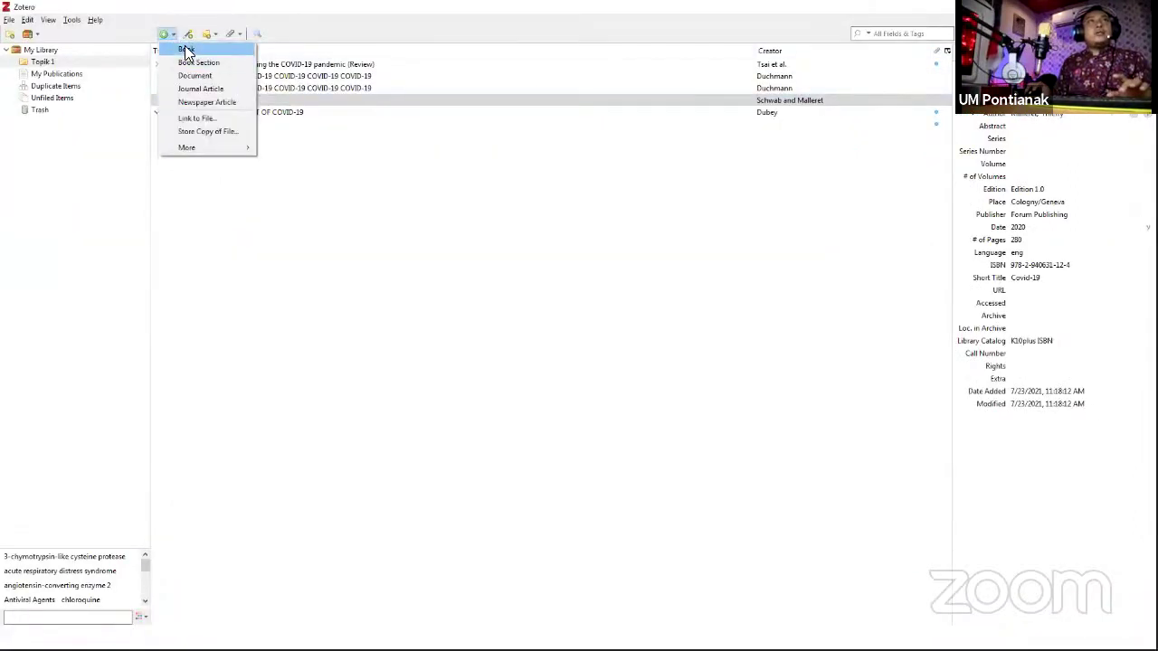
left_click(186, 52)
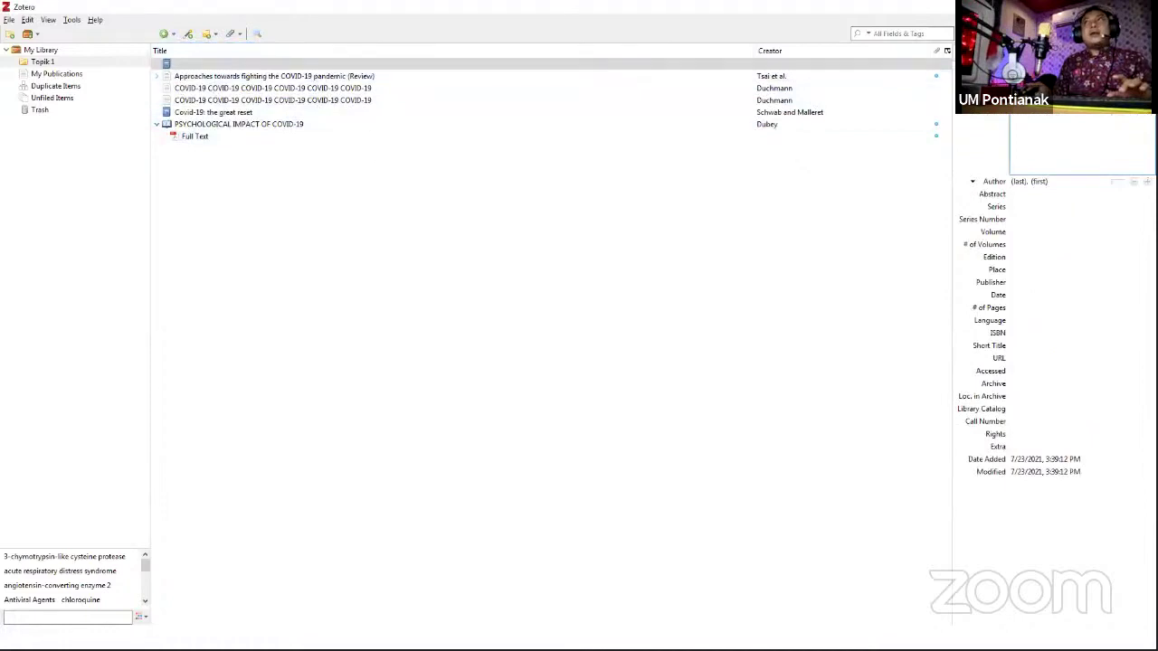
left_click(162, 34)
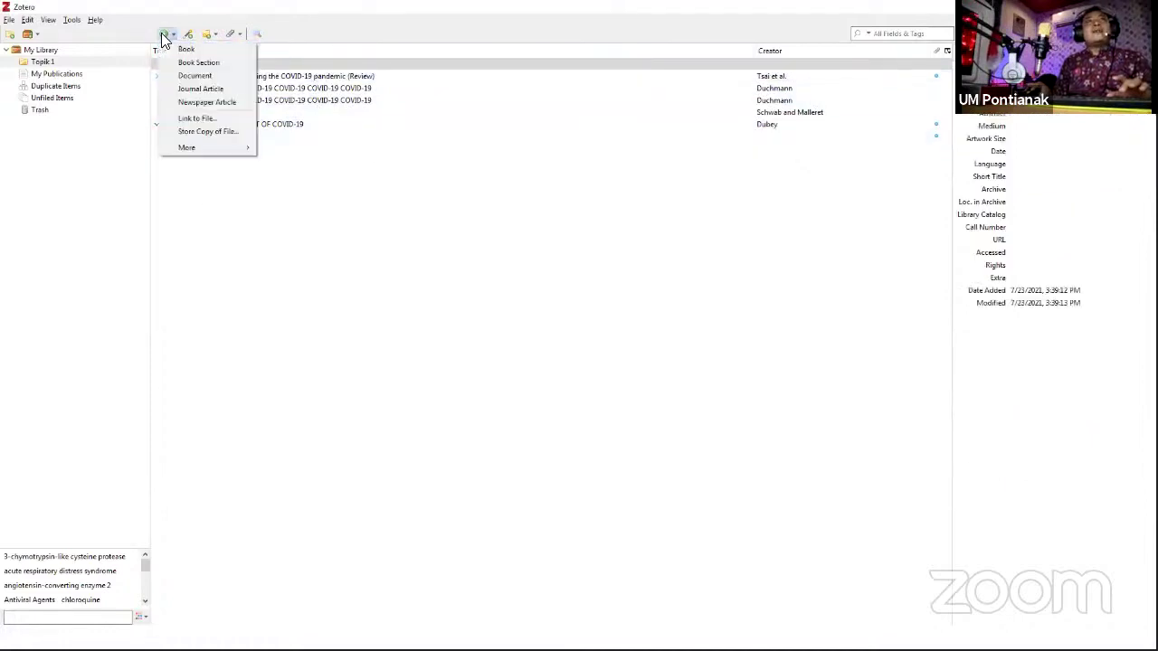
left_click(186, 48)
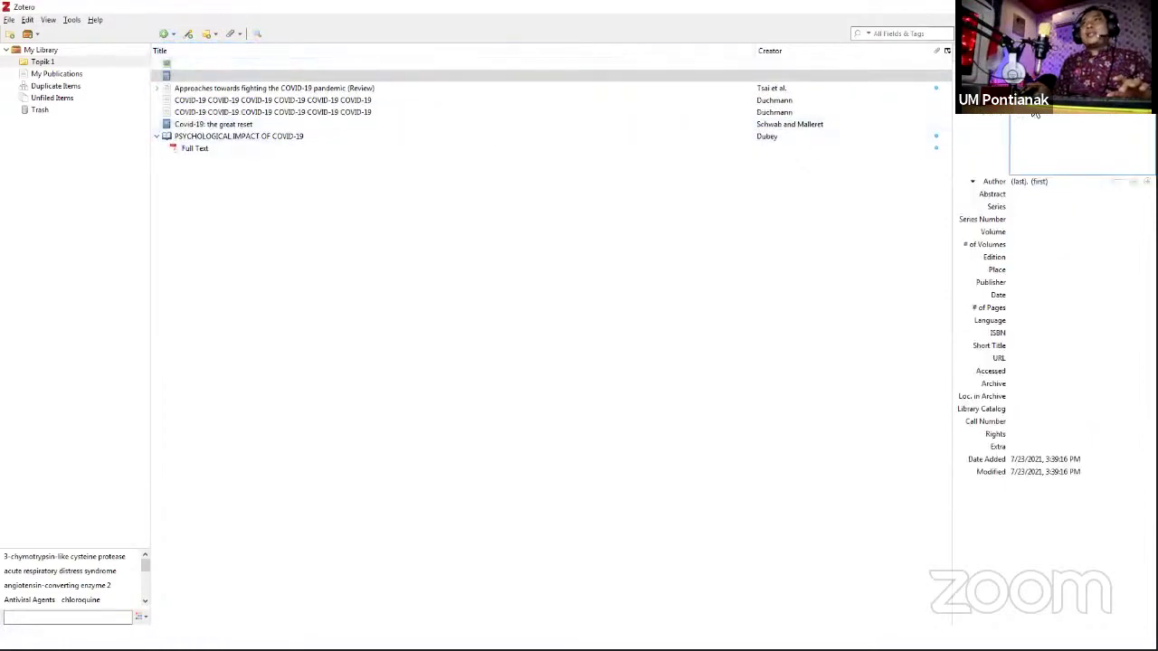
- Switch back to Chrome and review the book's product details and related item suggestions
key("super")
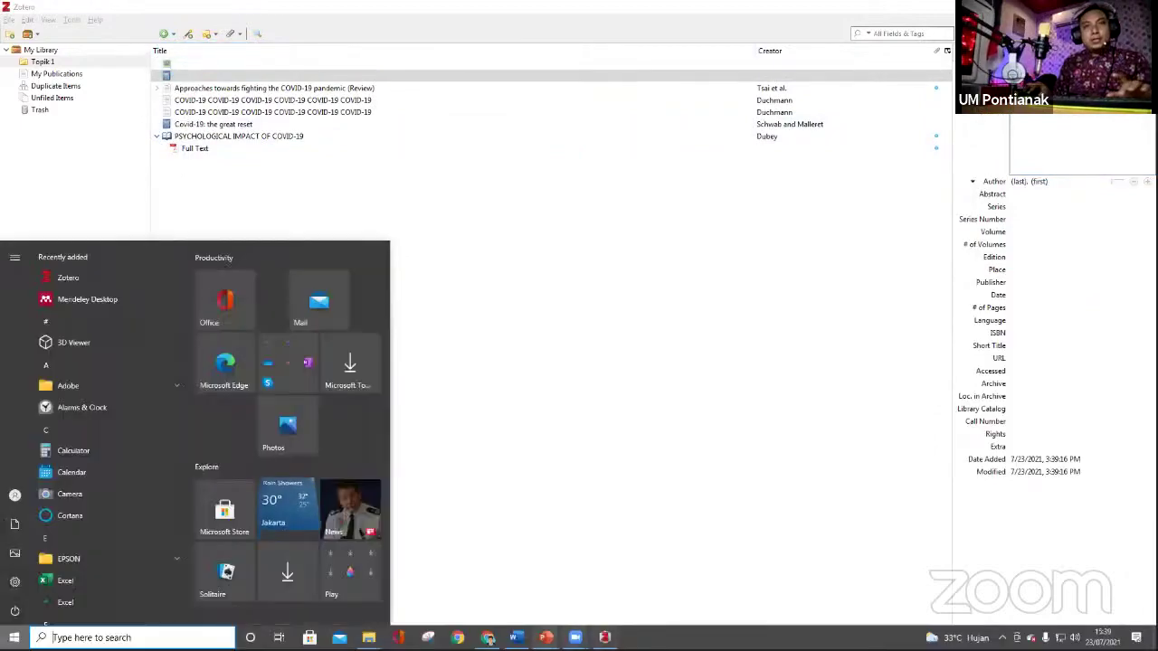
left_click(489, 639)
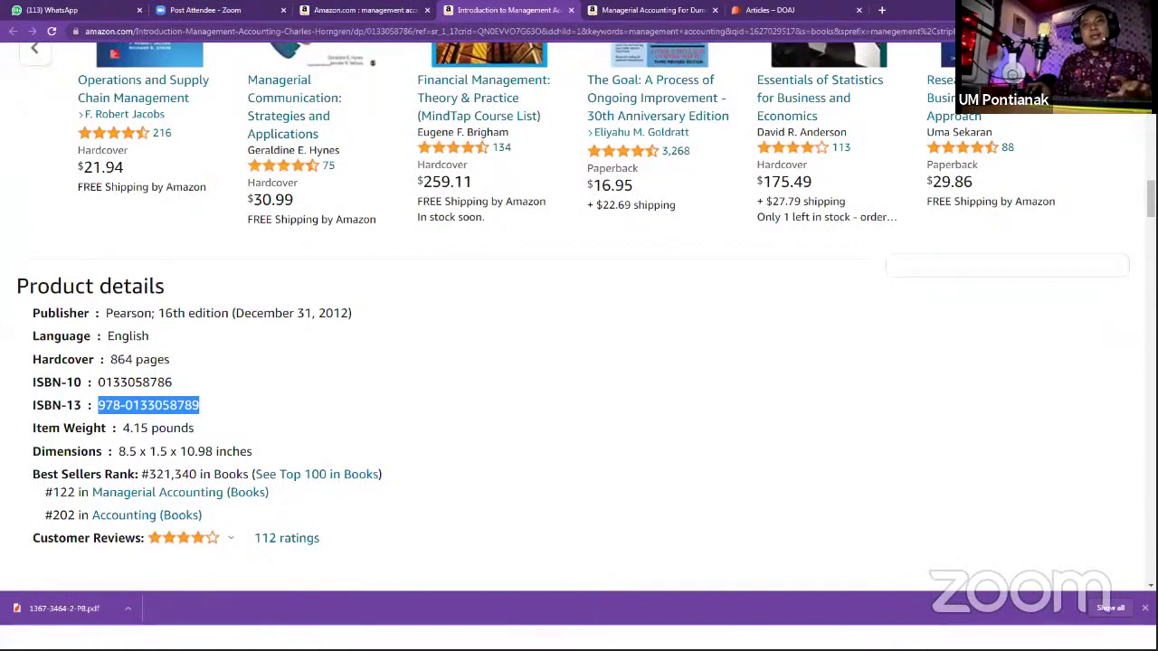
scroll(622, 619, "up", 1)
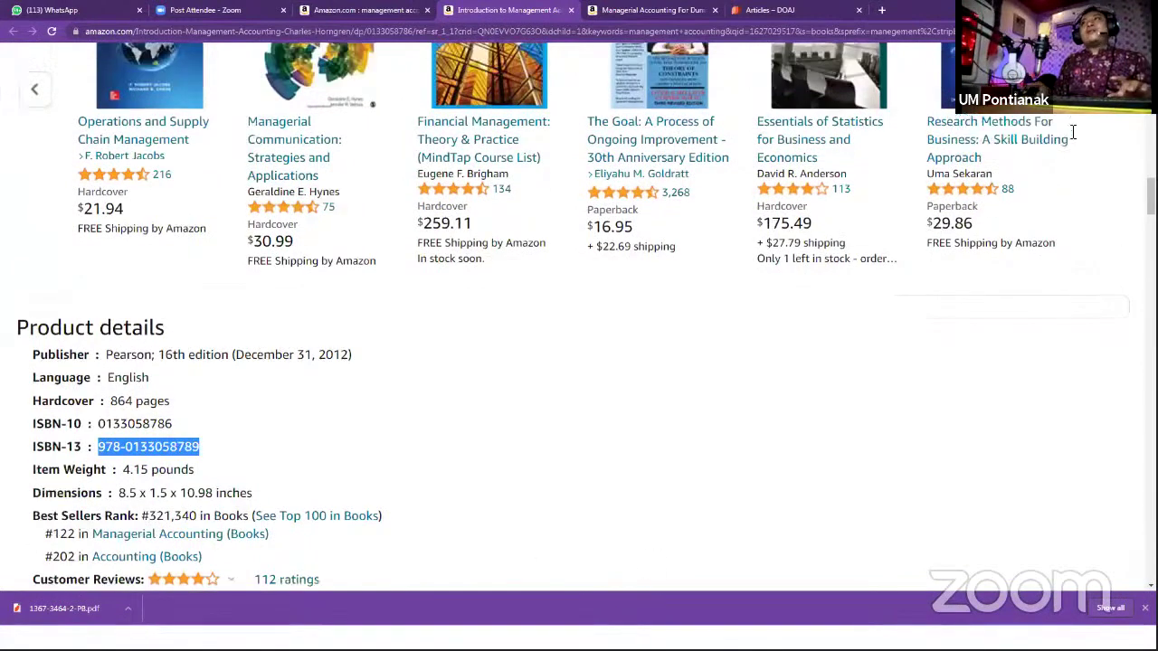
scroll(584, 166, "up", 4)
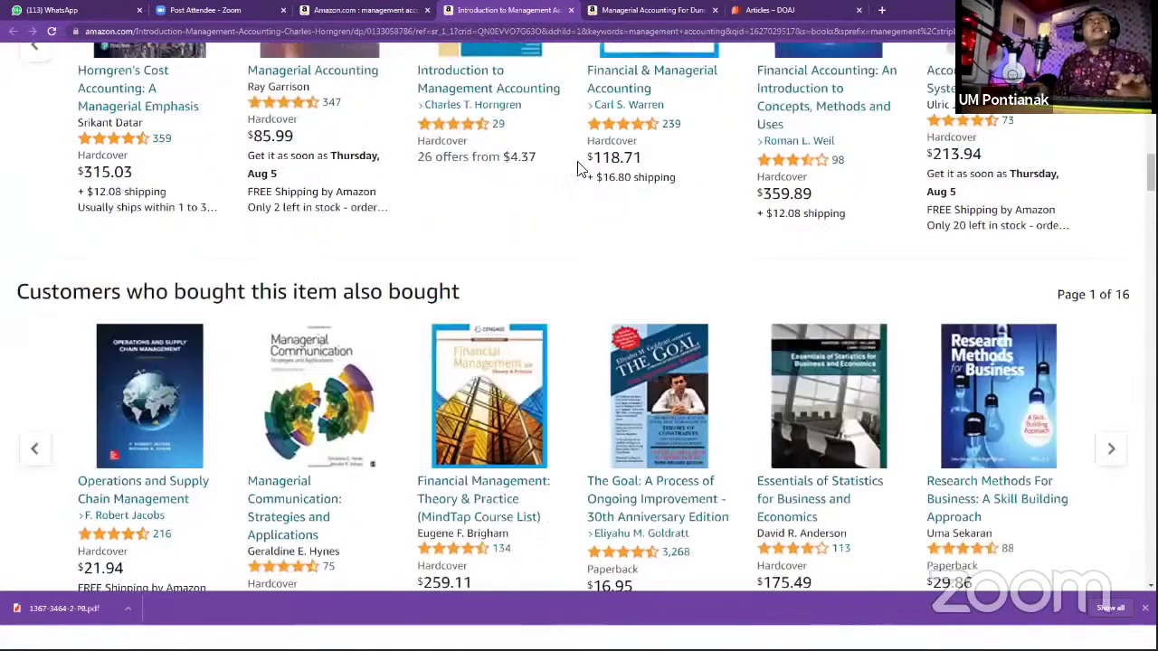
scroll(188, 45, "up", 1)
key("alt+Tab")
left_click(188, 35)
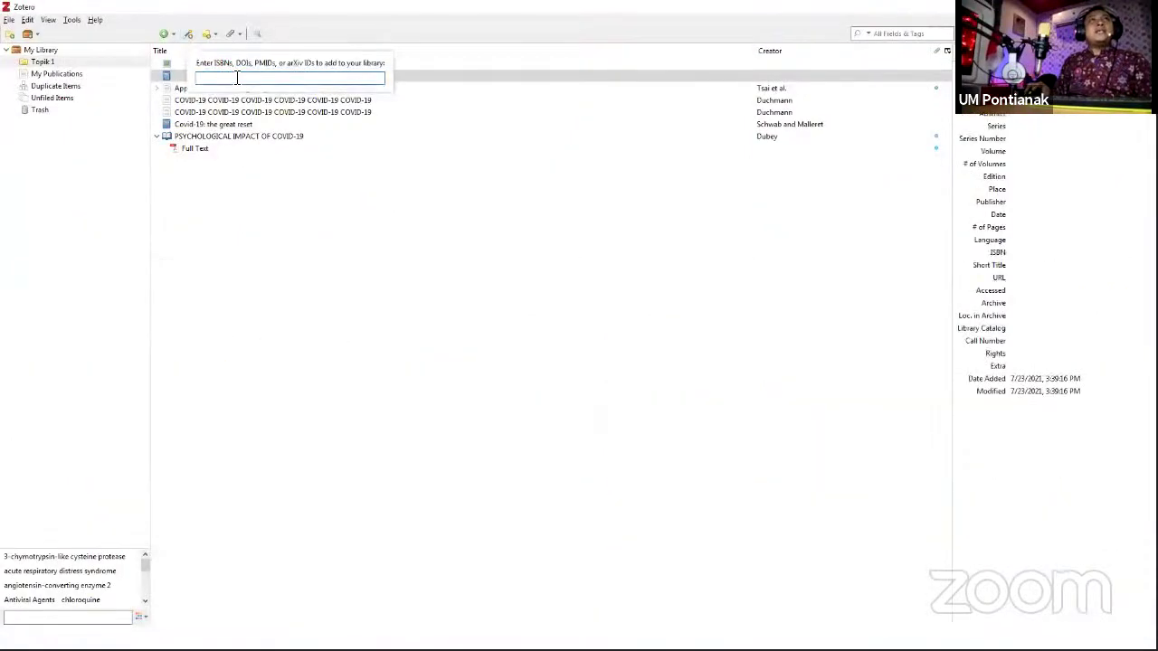
key("ctrl+v")
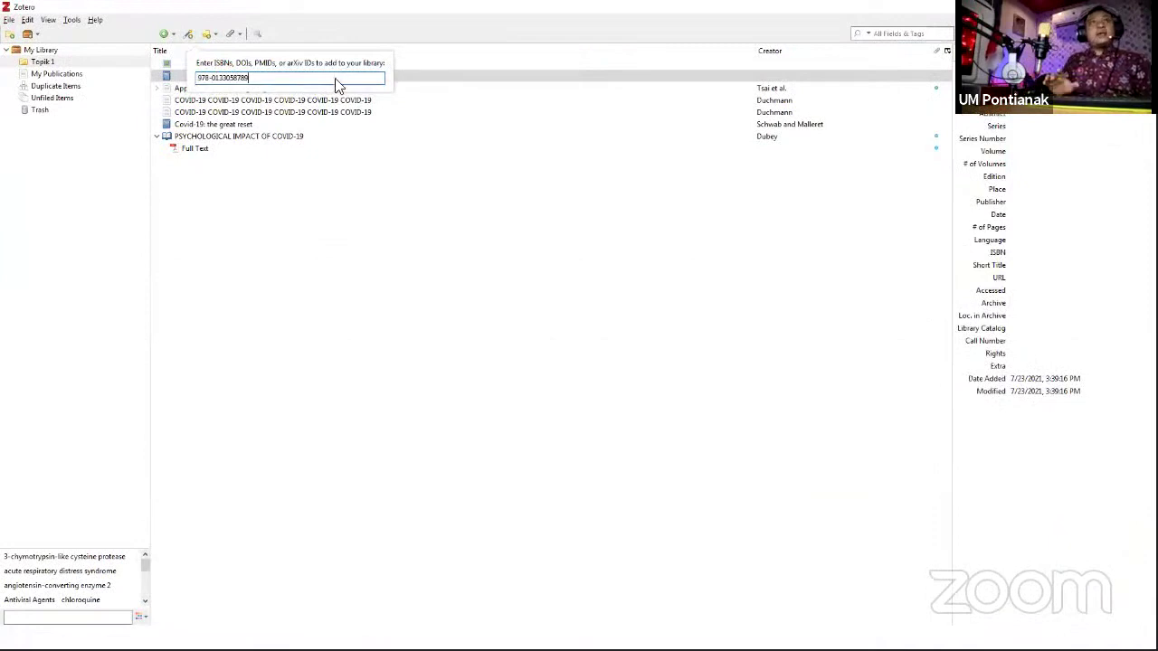
key("Return")
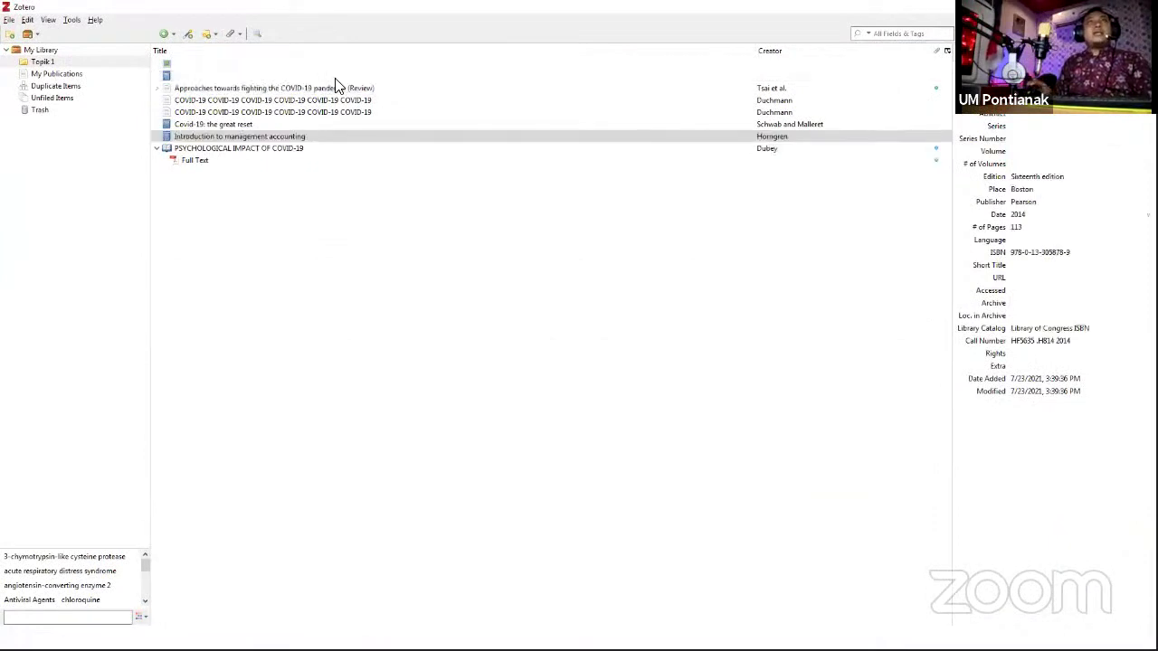
left_click(226, 137)
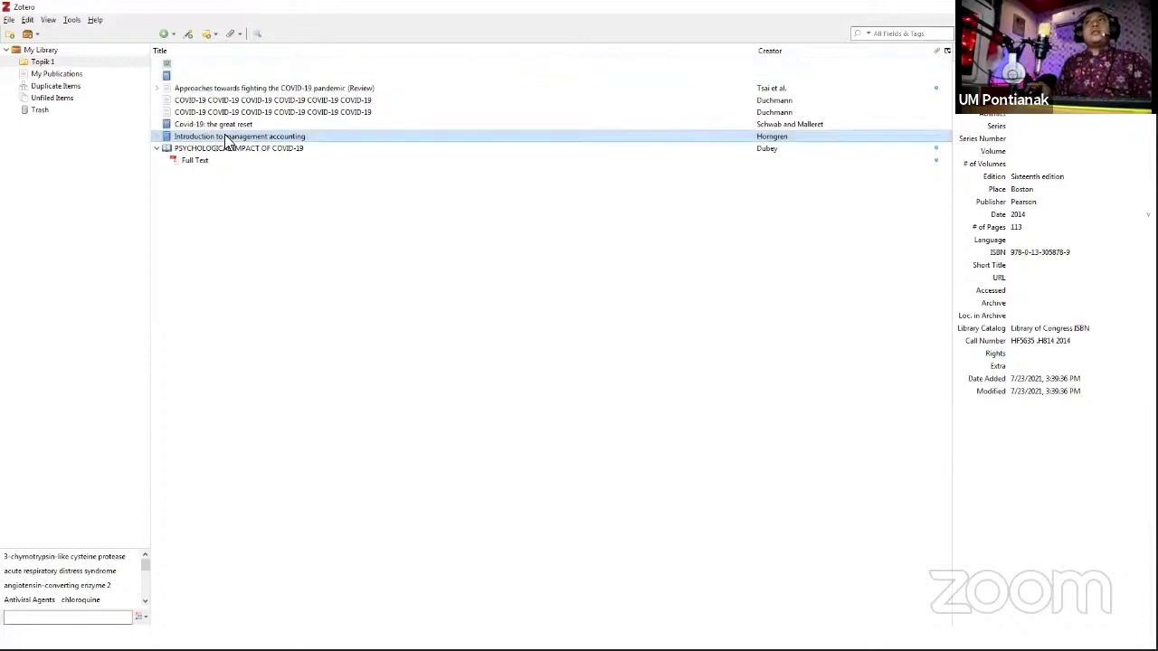
left_click(224, 126)
left_click(291, 136)
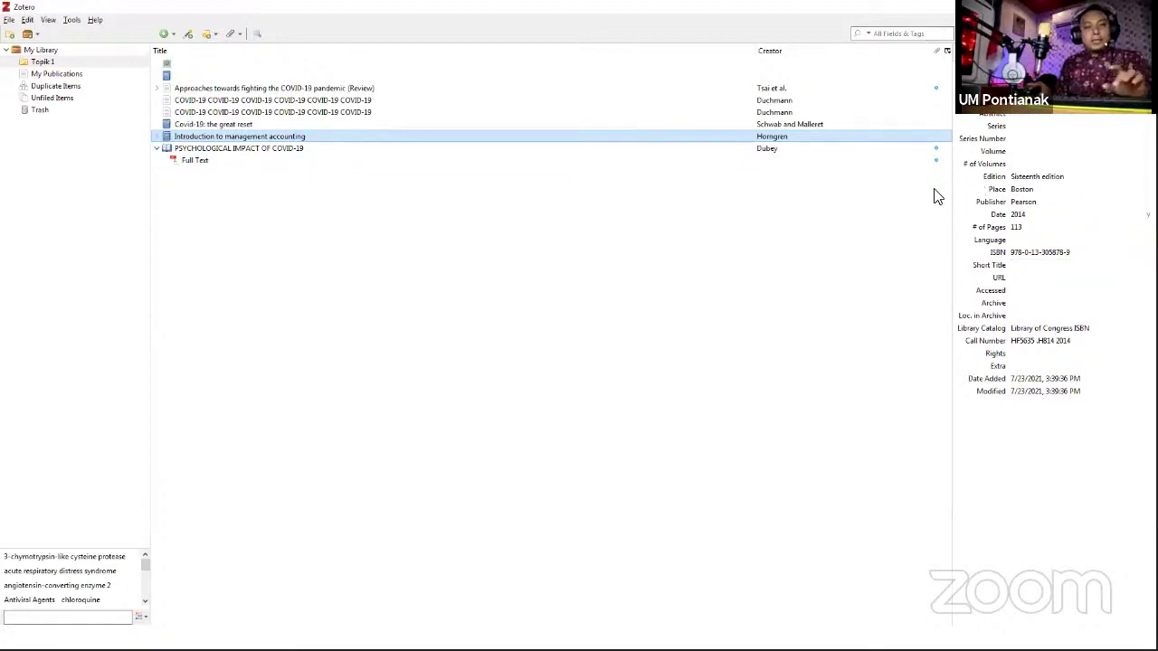
- Switch to the Word document and open the two adjacent 2019 citations in the first paragraph for editing with Zotero's Add/Edit Citation
key("super")
left_click(559, 479)
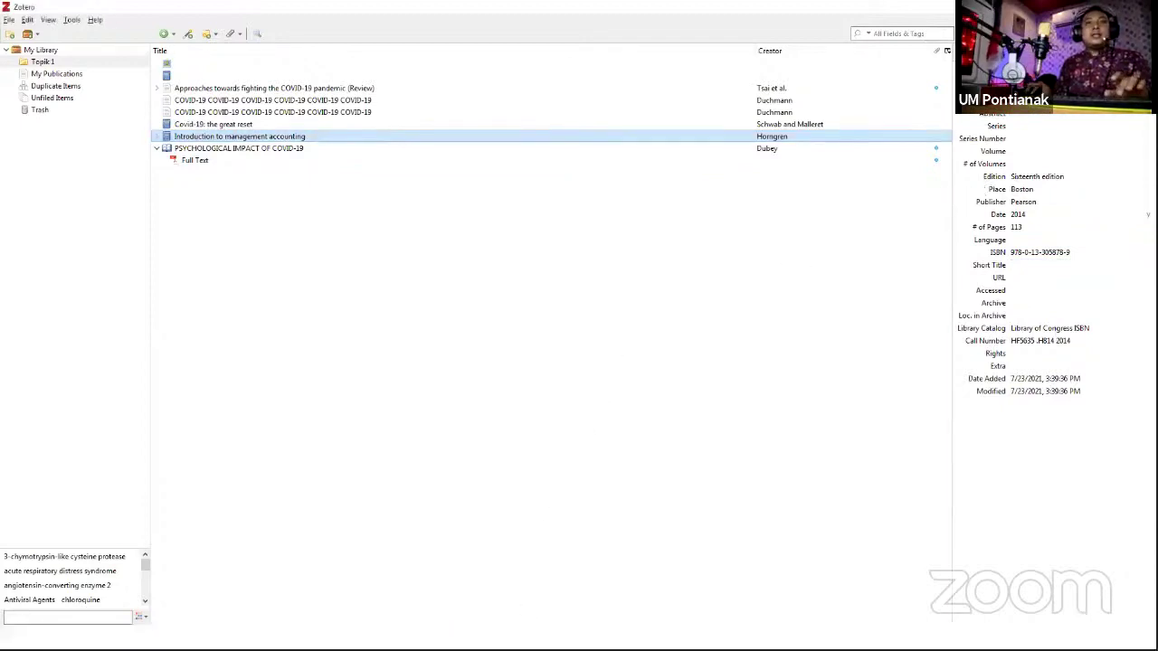
key("super")
left_click(517, 638)
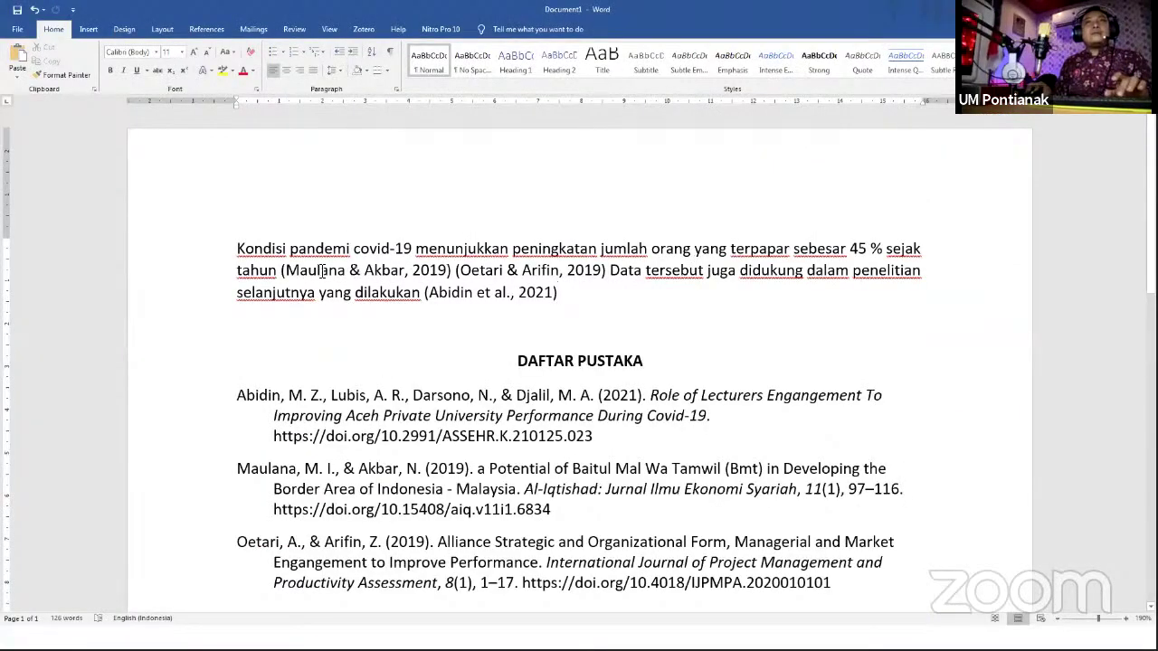
left_click_drag(284, 272, 599, 278)
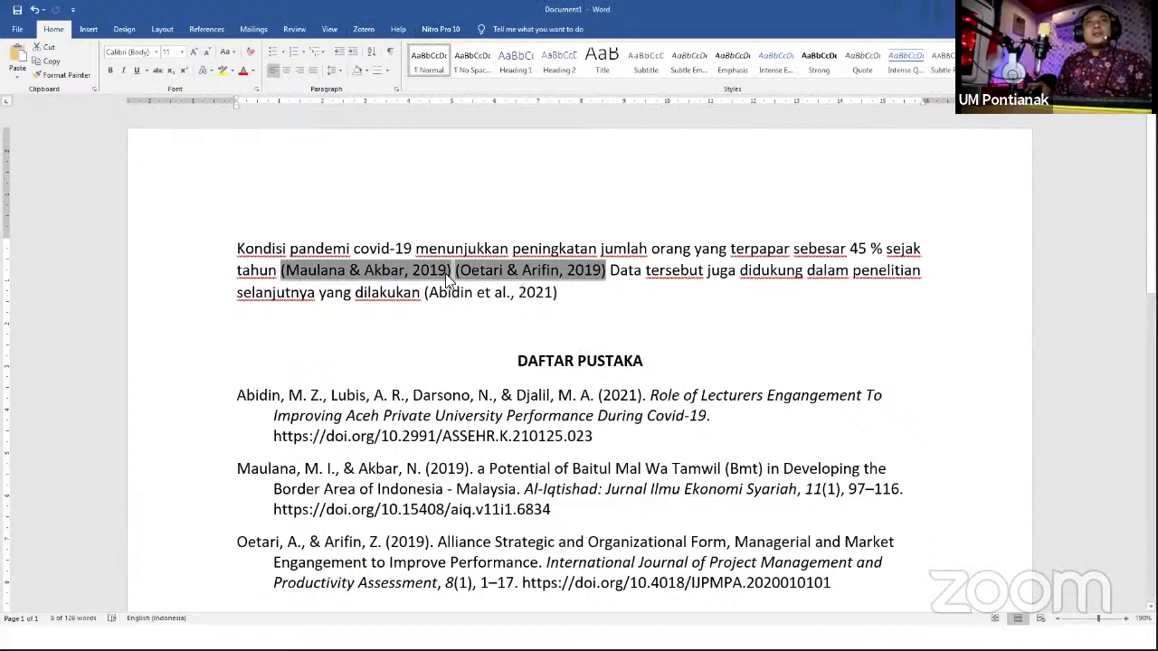
left_click(363, 29)
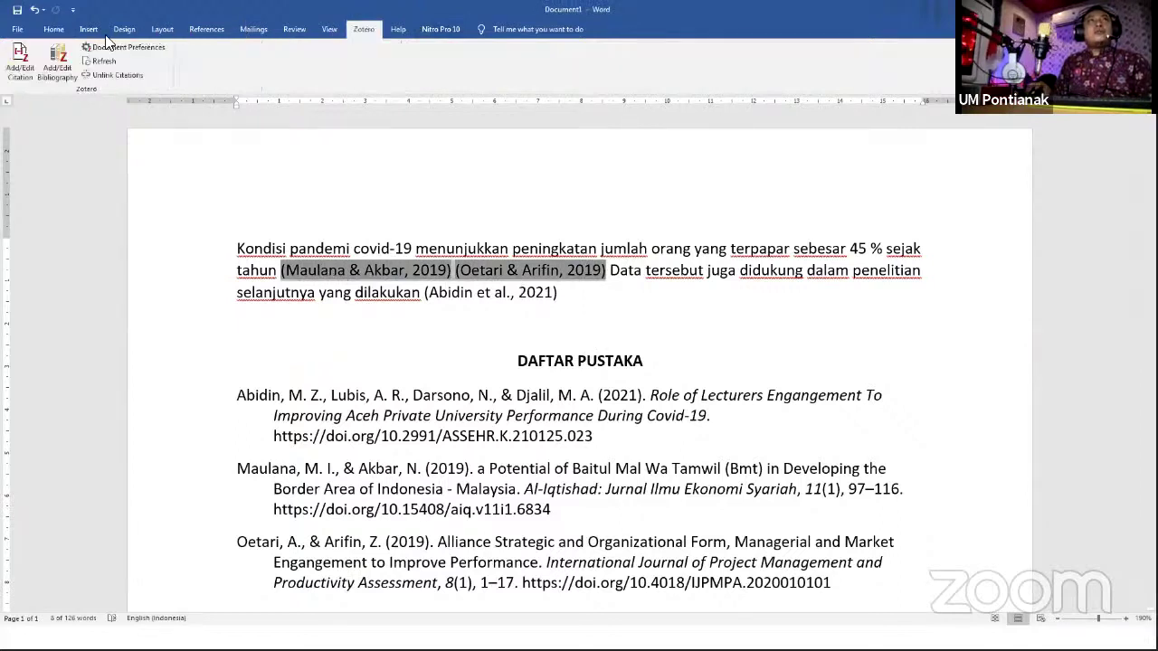
left_click(25, 72)
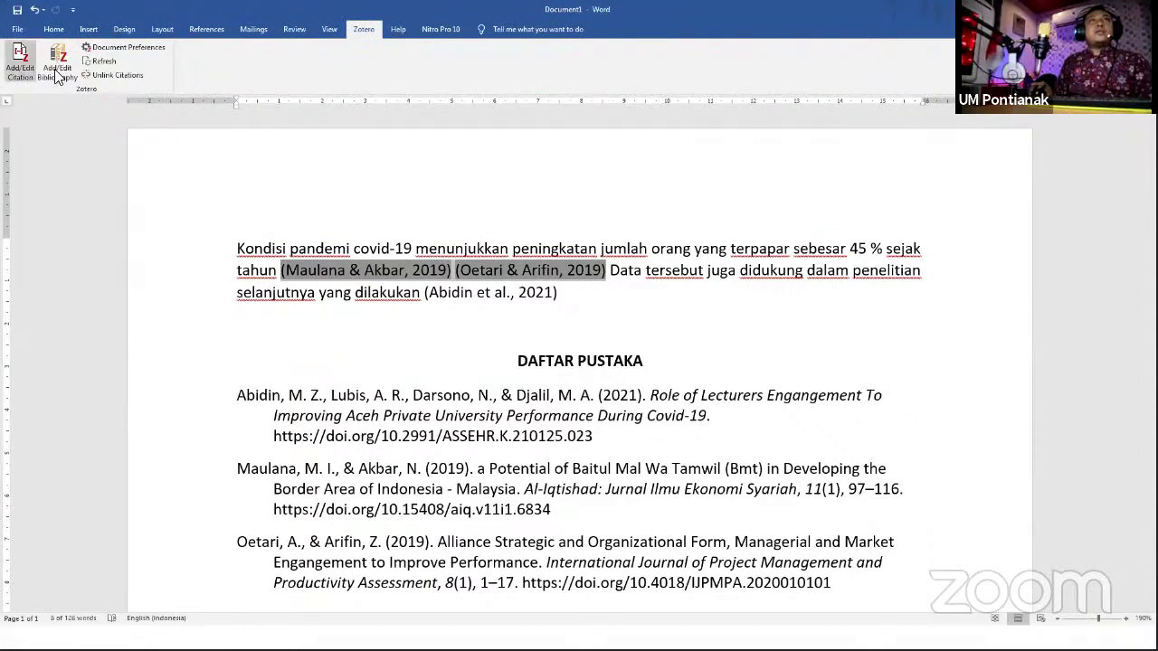
left_click(56, 74)
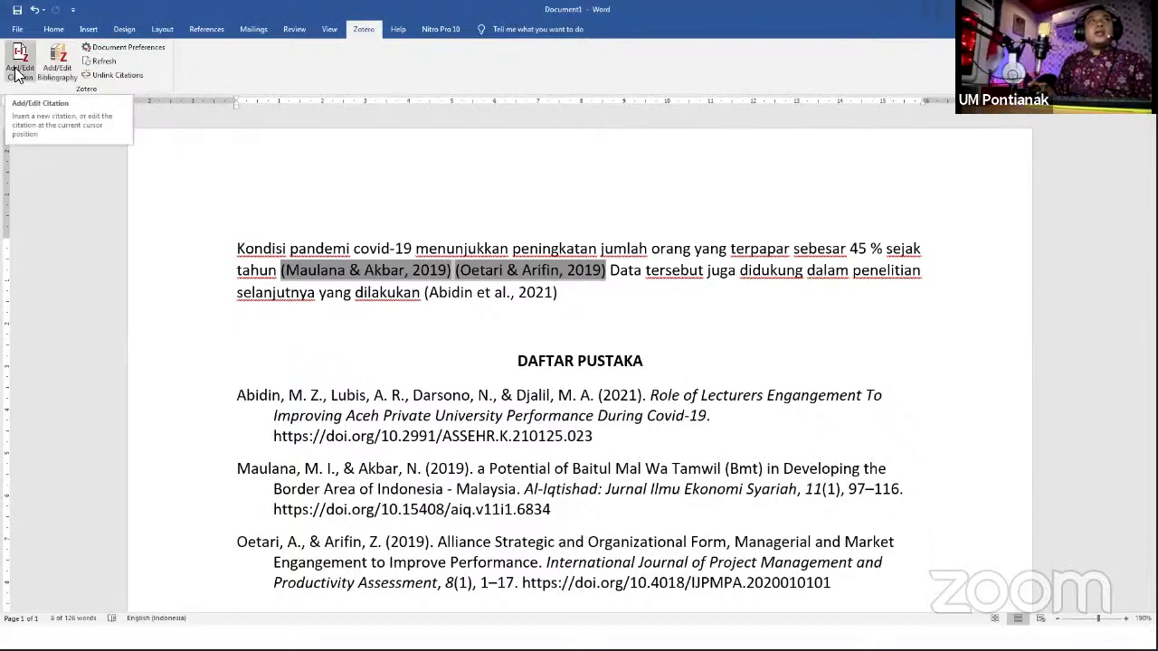
left_click(15, 75)
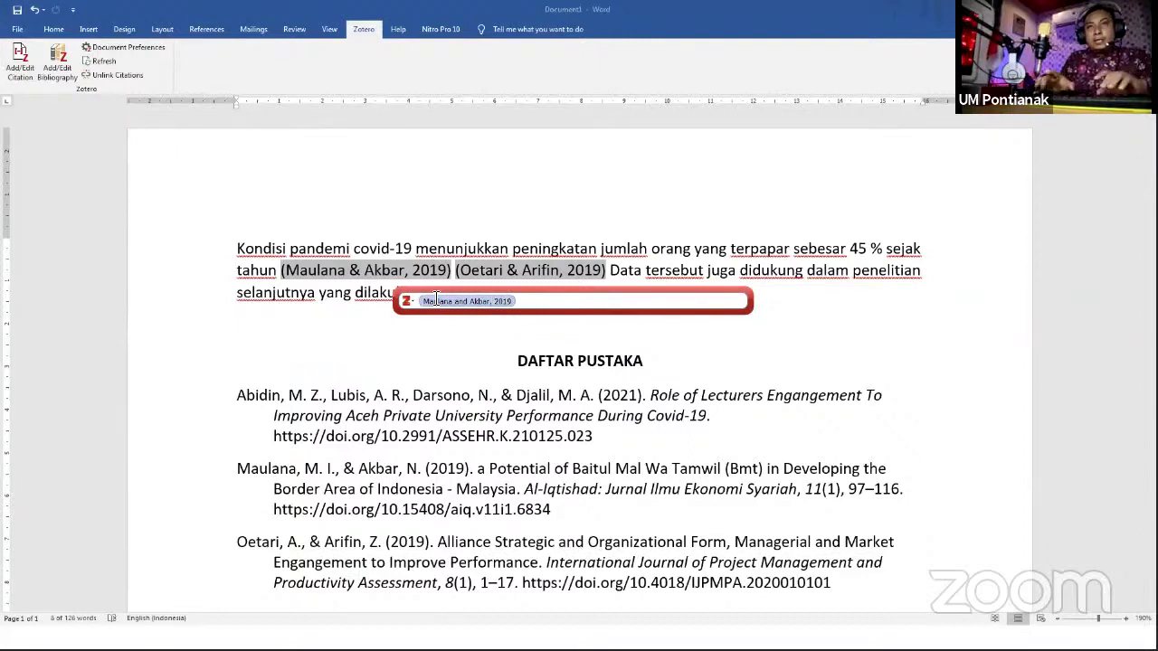
- Remove the current source from the first citation and search the Zotero library for "manage"
key("BackSpace")
type("mau")
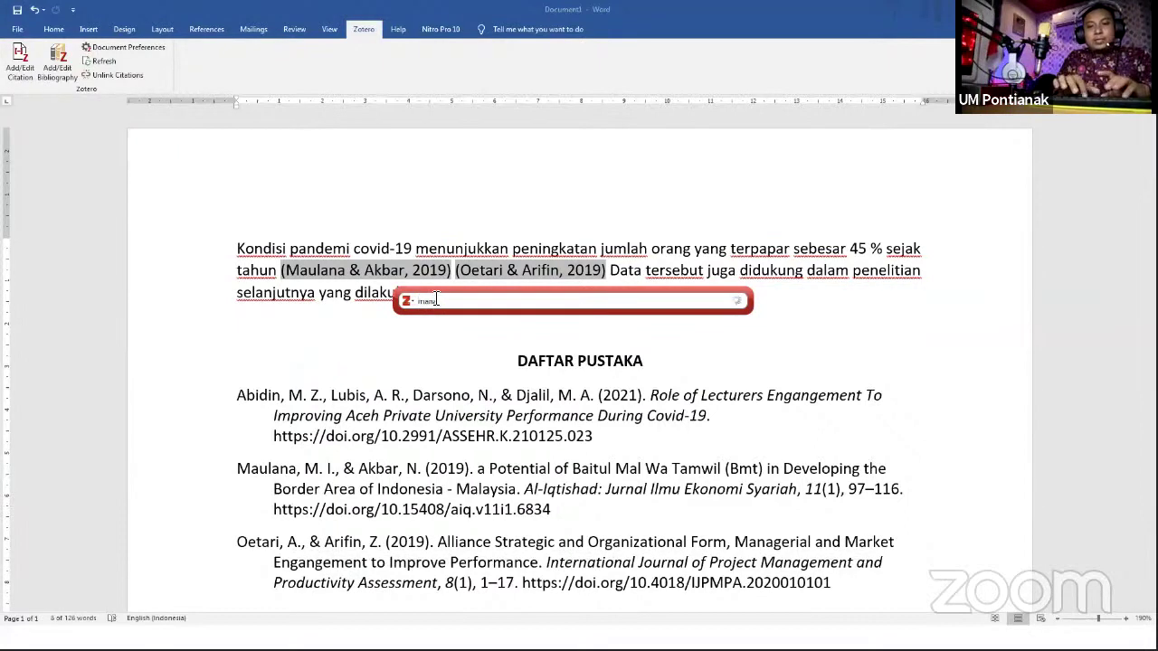
type("age")
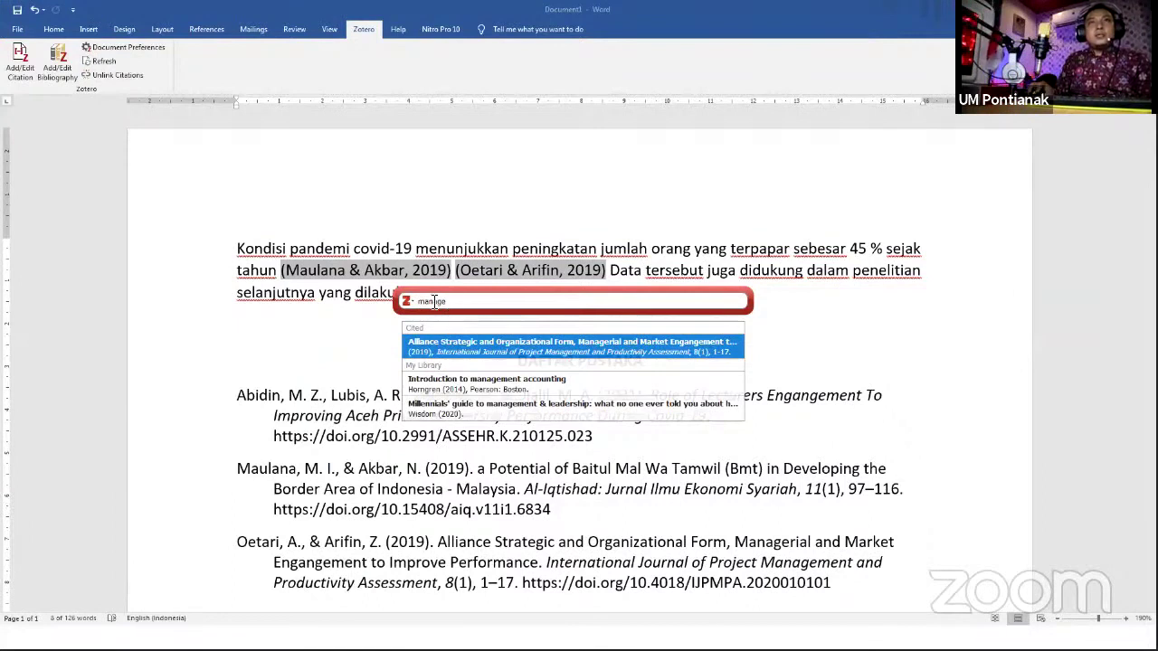
key("BackSpace")
key("BackSpace")
key("BackSpace")
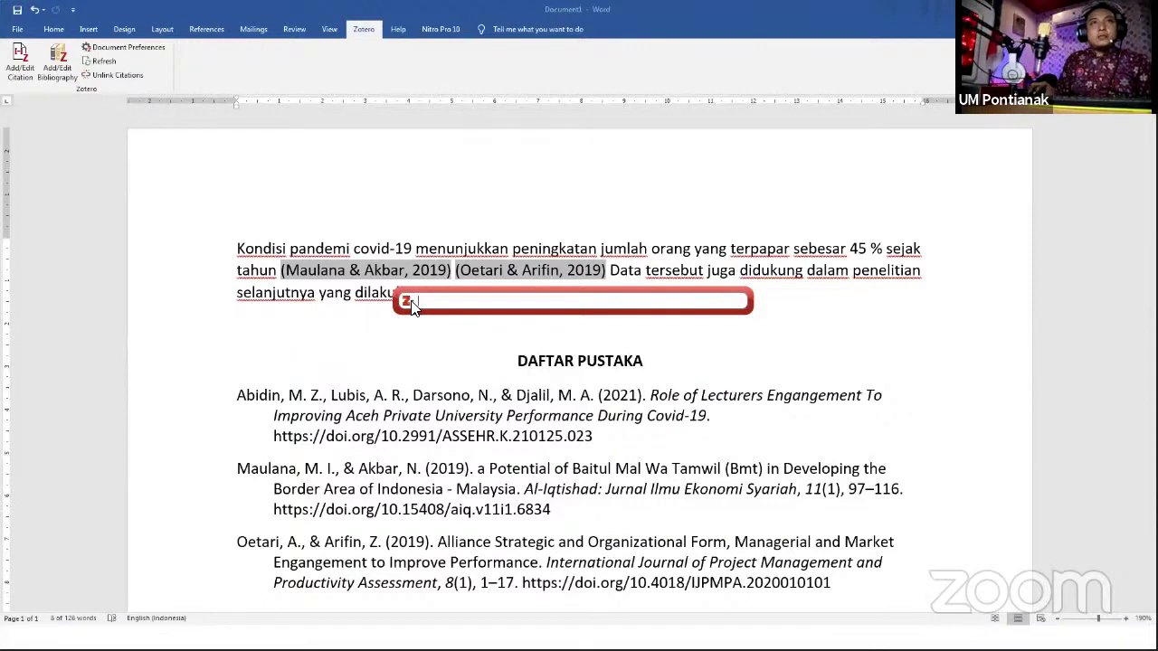
- Switch the citation editor to Classic View and cite "Introduction to management accounting" from the Topik 1 collection
left_click(408, 303)
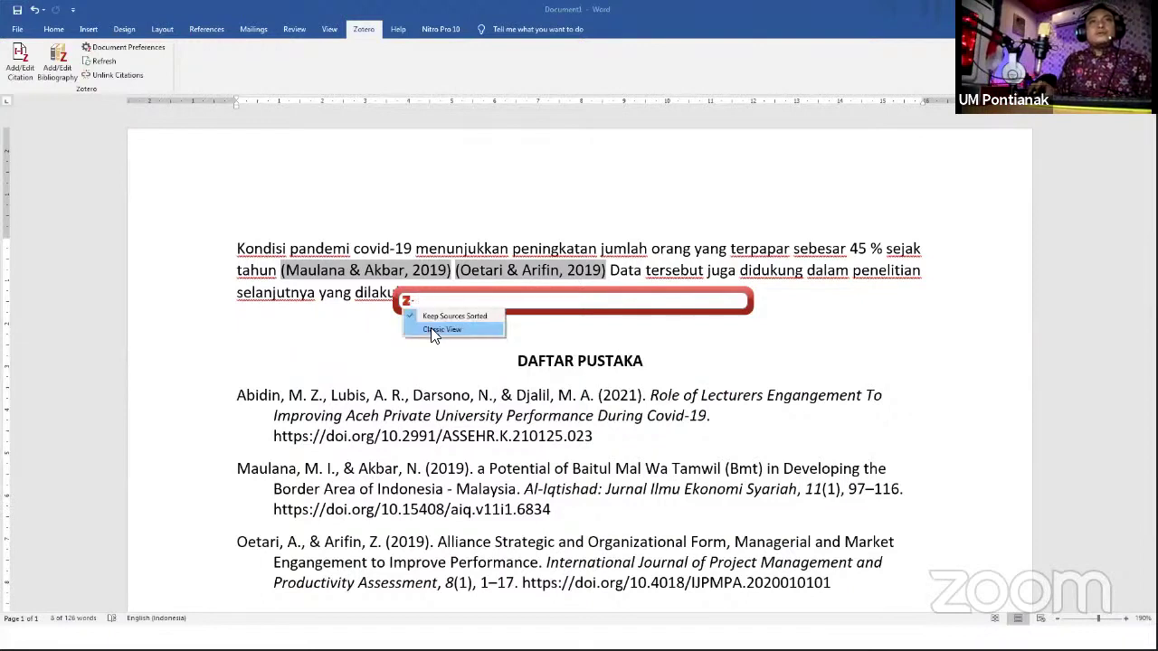
left_click(430, 330)
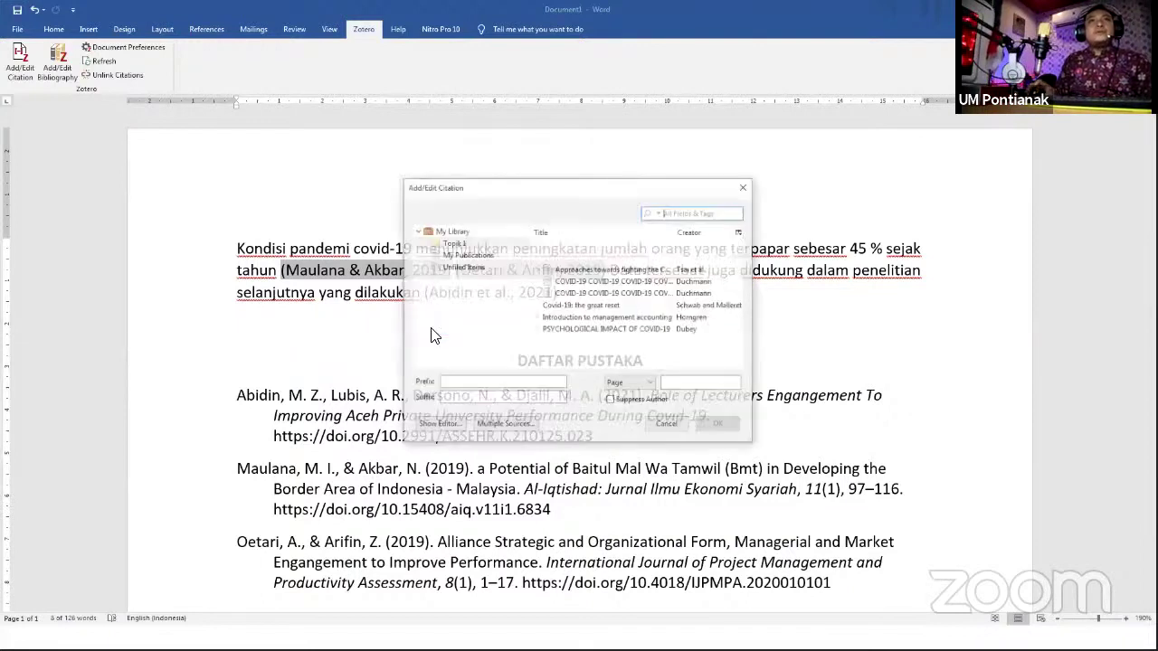
left_click(607, 318)
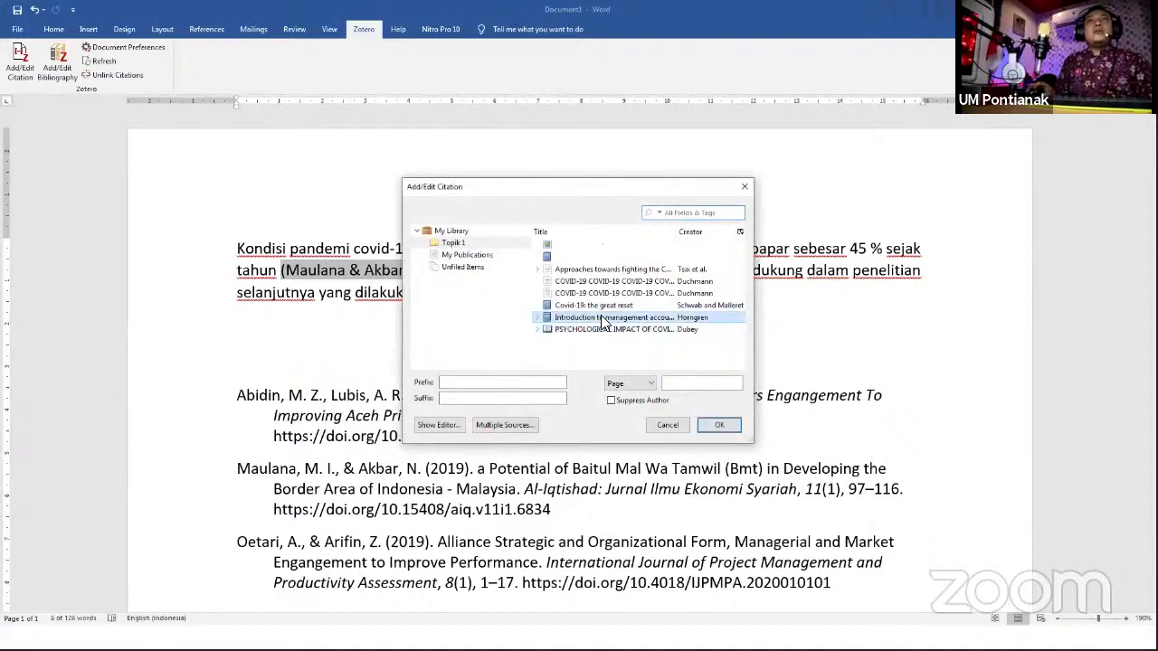
left_click(718, 425)
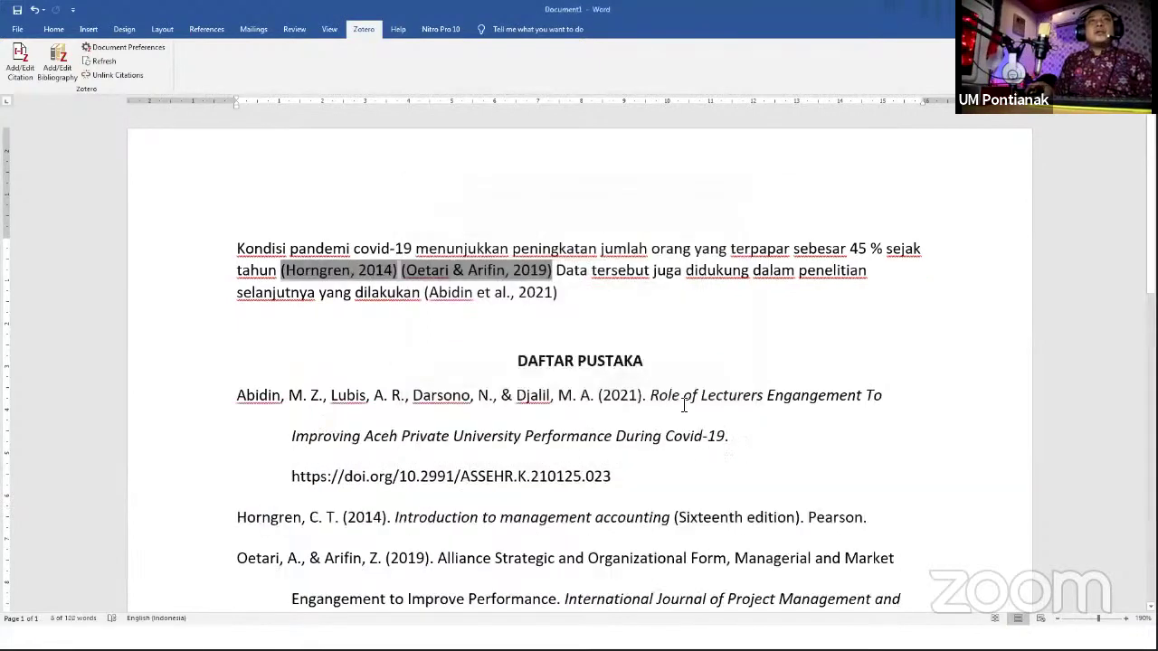
- Delete the reference list under DAFTAR PUSTAKA and regenerate it with Zotero's Add/Edit Bibliography
left_click(553, 276)
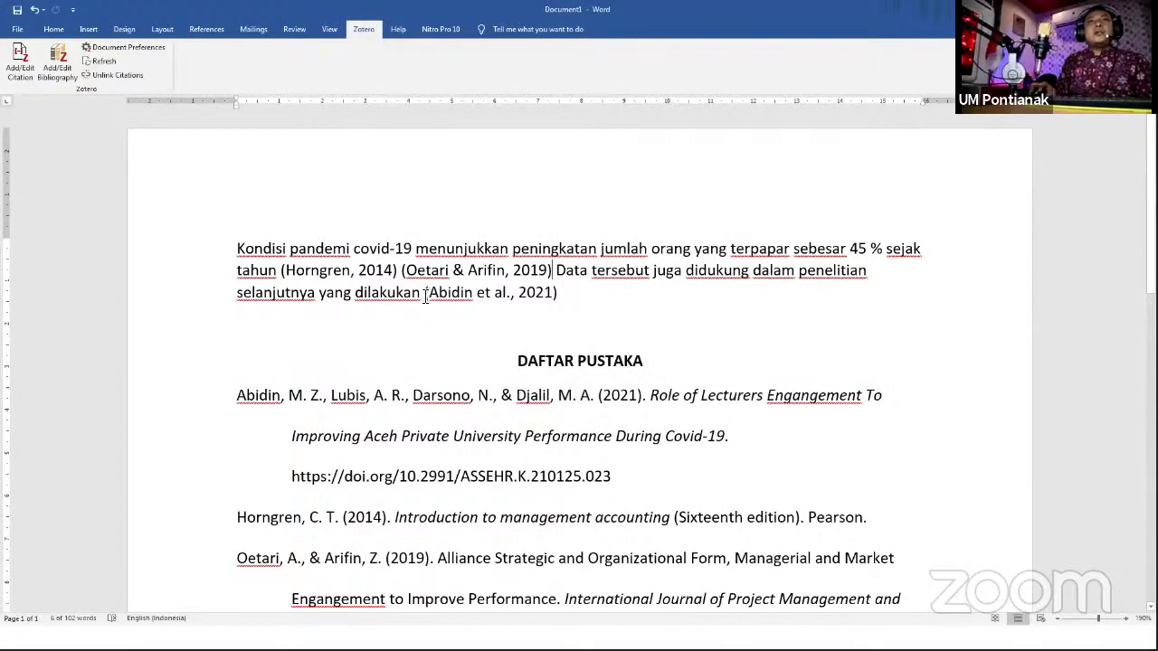
left_click(583, 289)
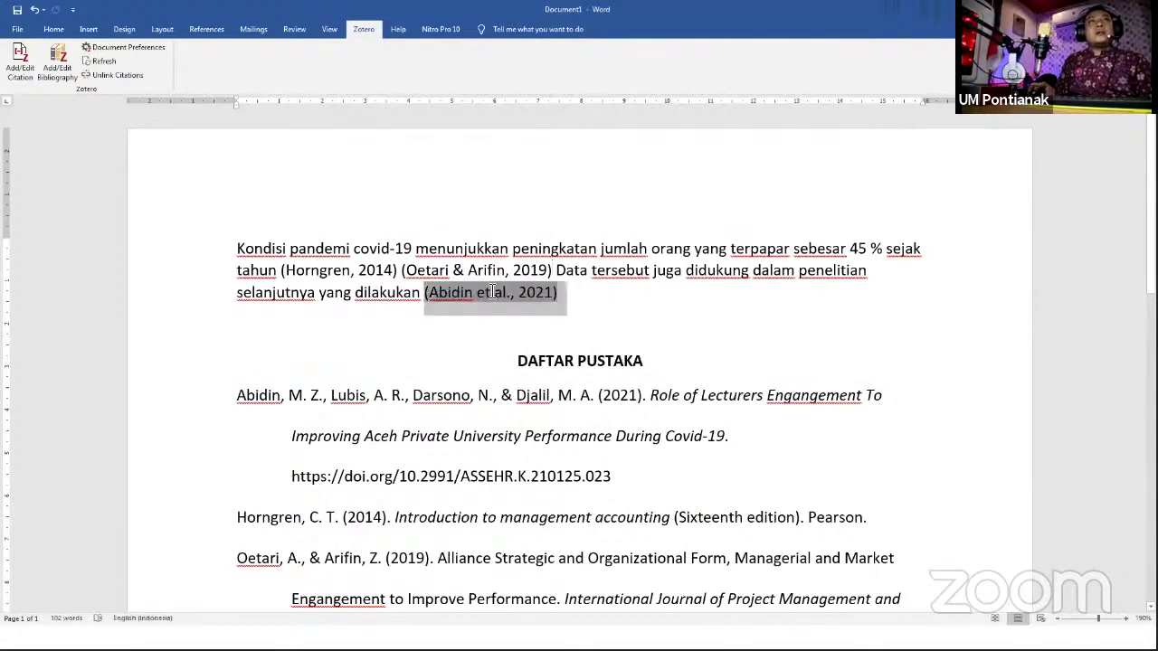
scroll(304, 322, "down", 2)
scroll(311, 344, "up", 2)
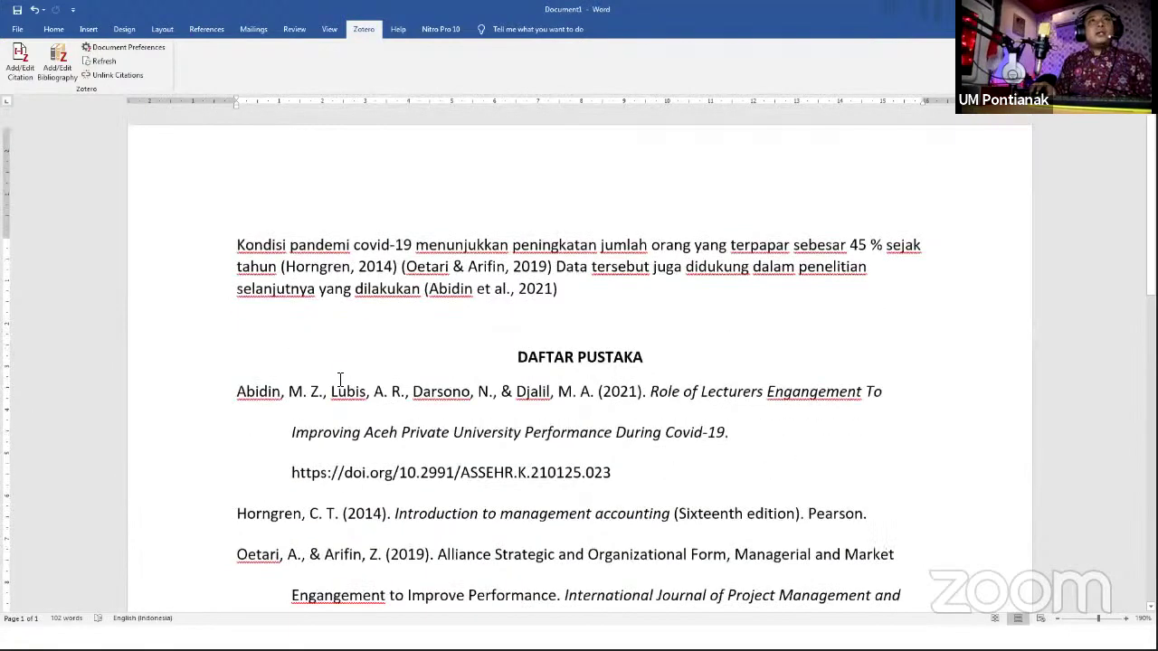
scroll(367, 322, "down", 2)
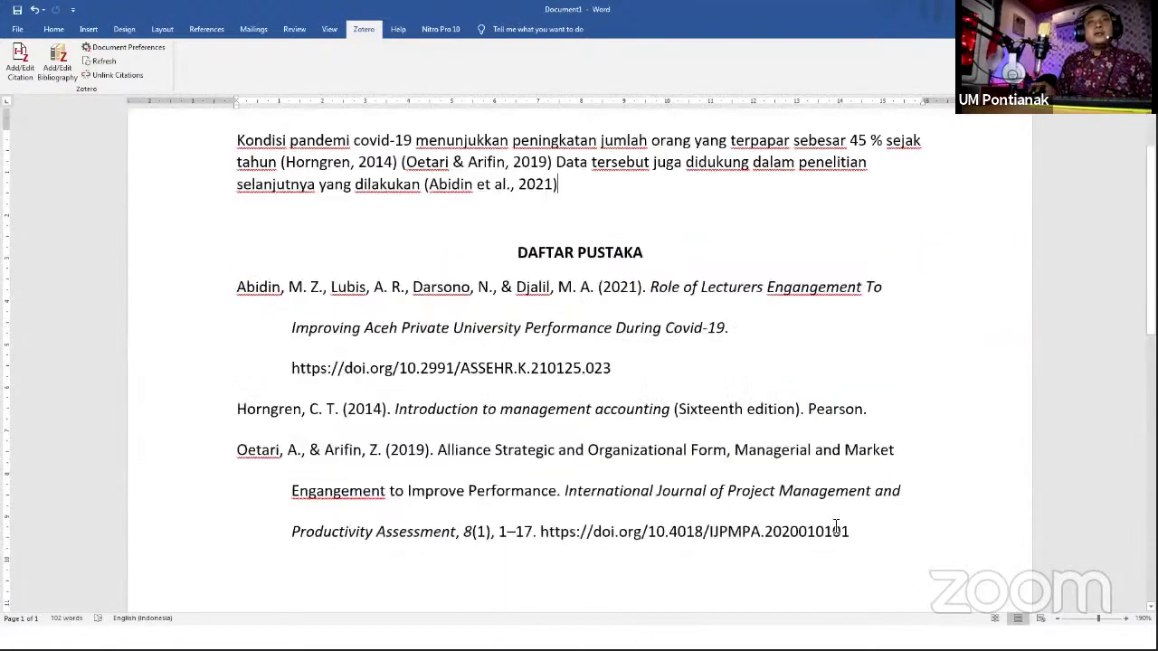
left_click(871, 530)
key("BackSpace")
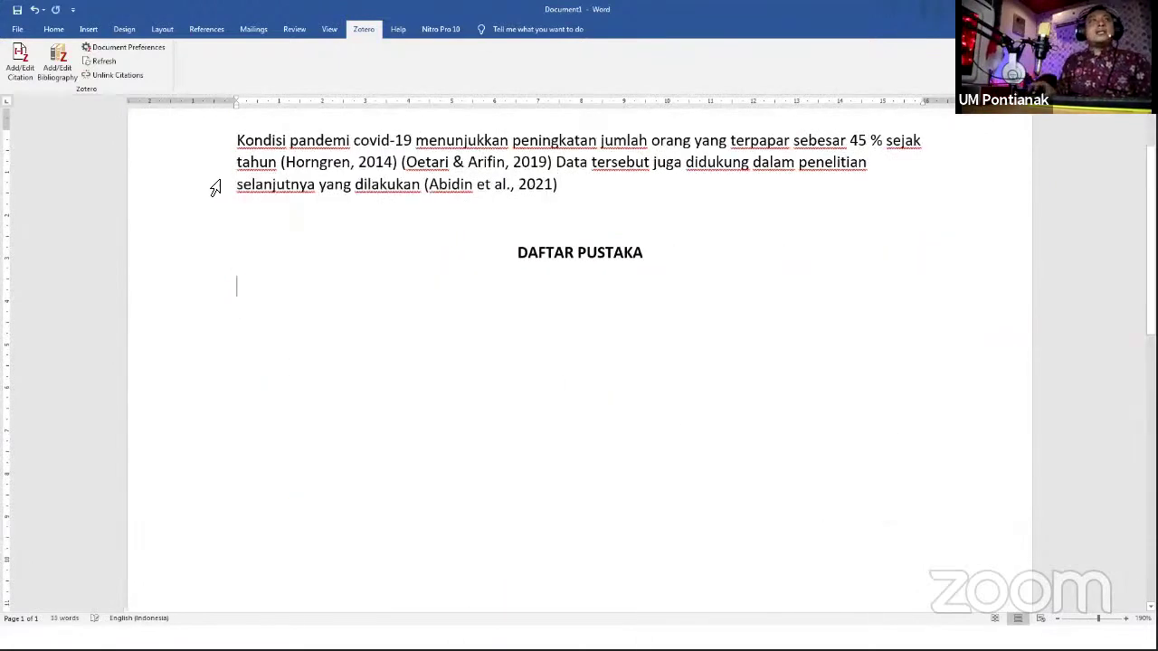
left_click(57, 63)
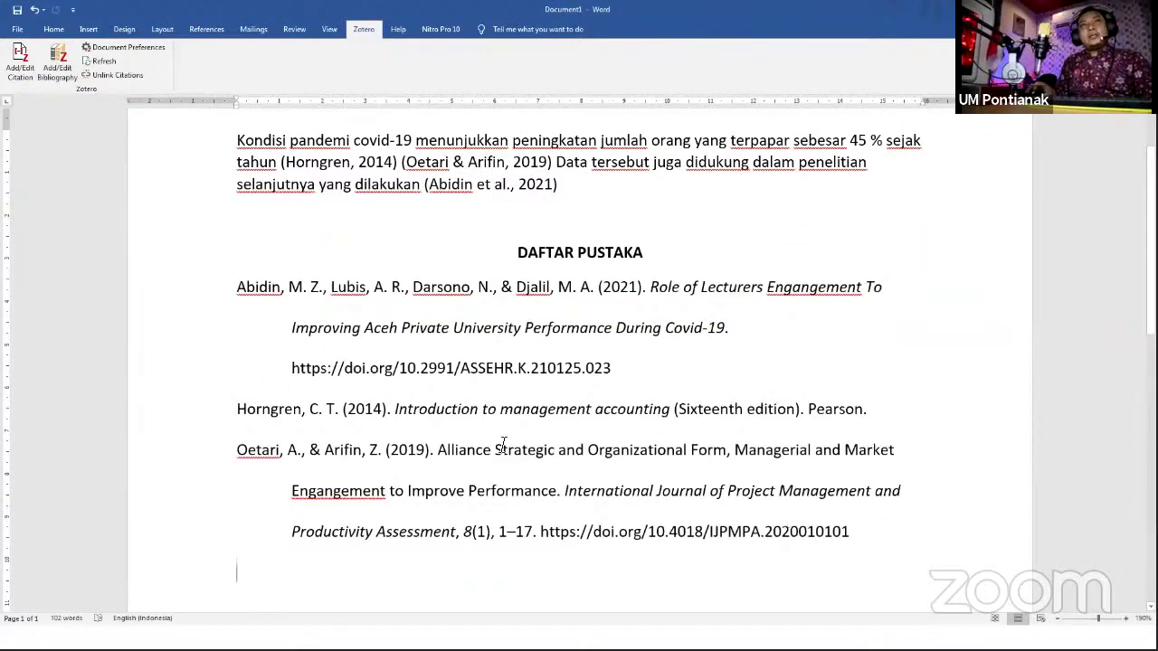
scroll(503, 444, "up", 2)
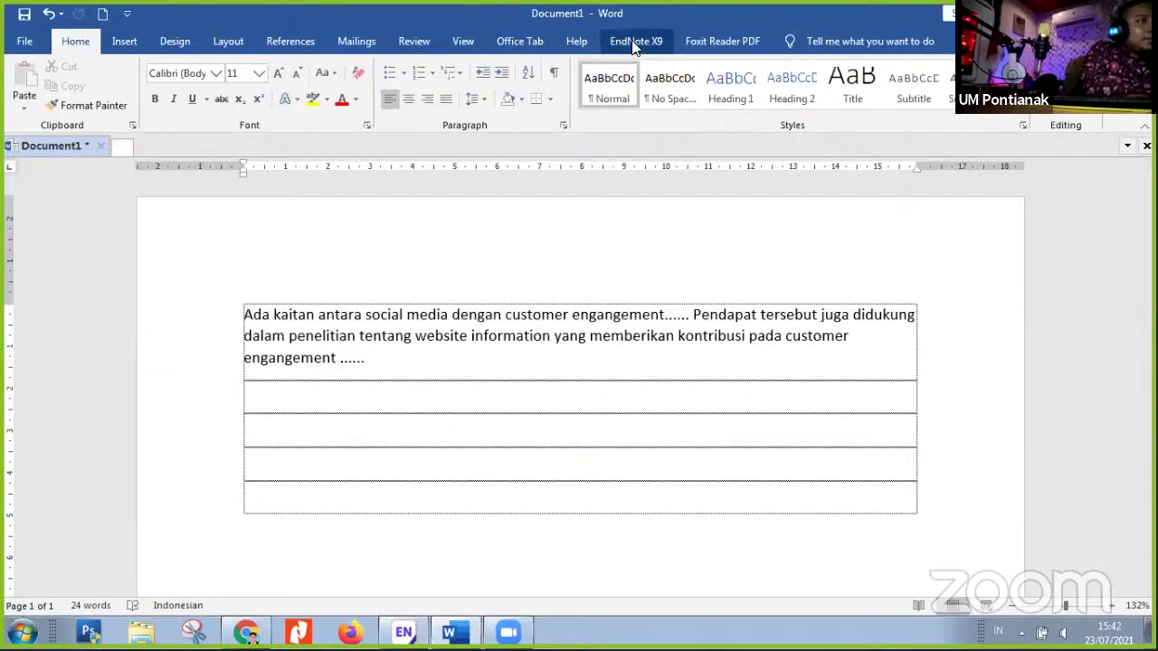
- Replace the dots after the first sentence with an EndNote citation of the 2007 article "Applying Common Identity and Bond Theory to Design of Online Communities"
left_click(636, 45)
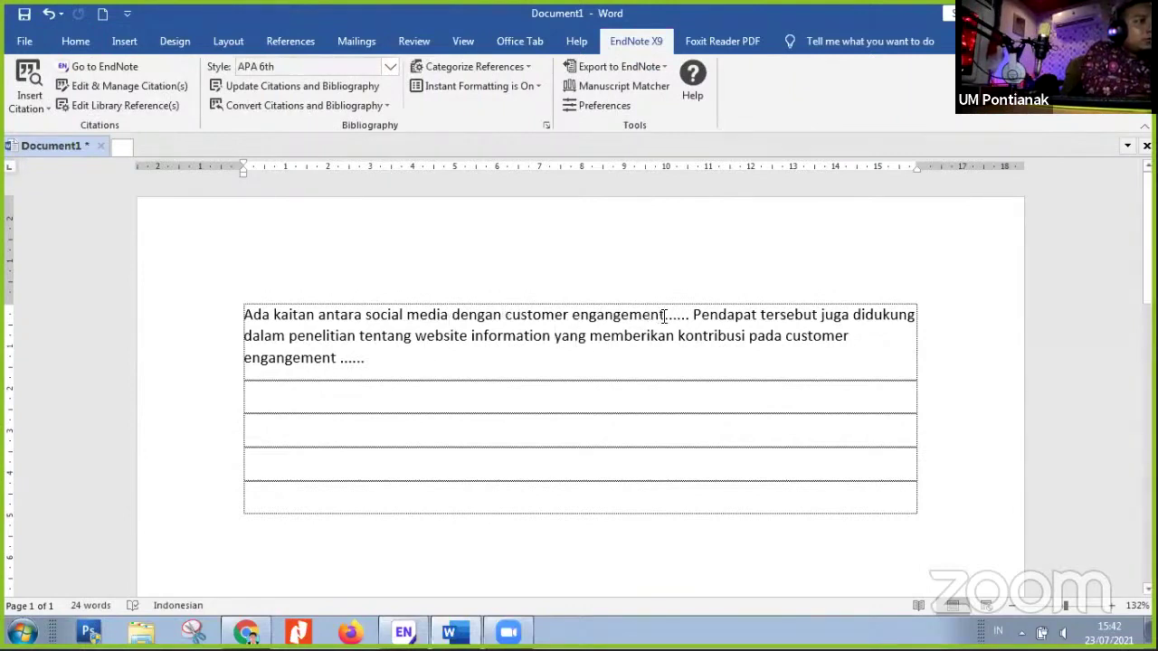
left_click_drag(665, 317, 689, 314)
key("BackSpace")
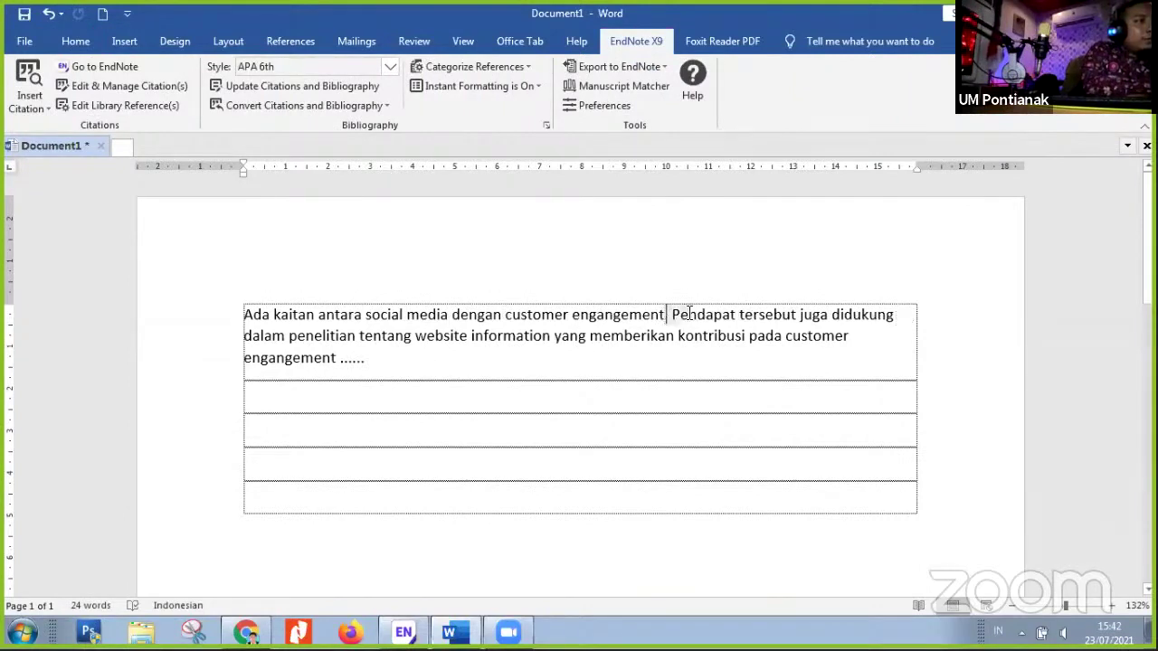
left_click(111, 65)
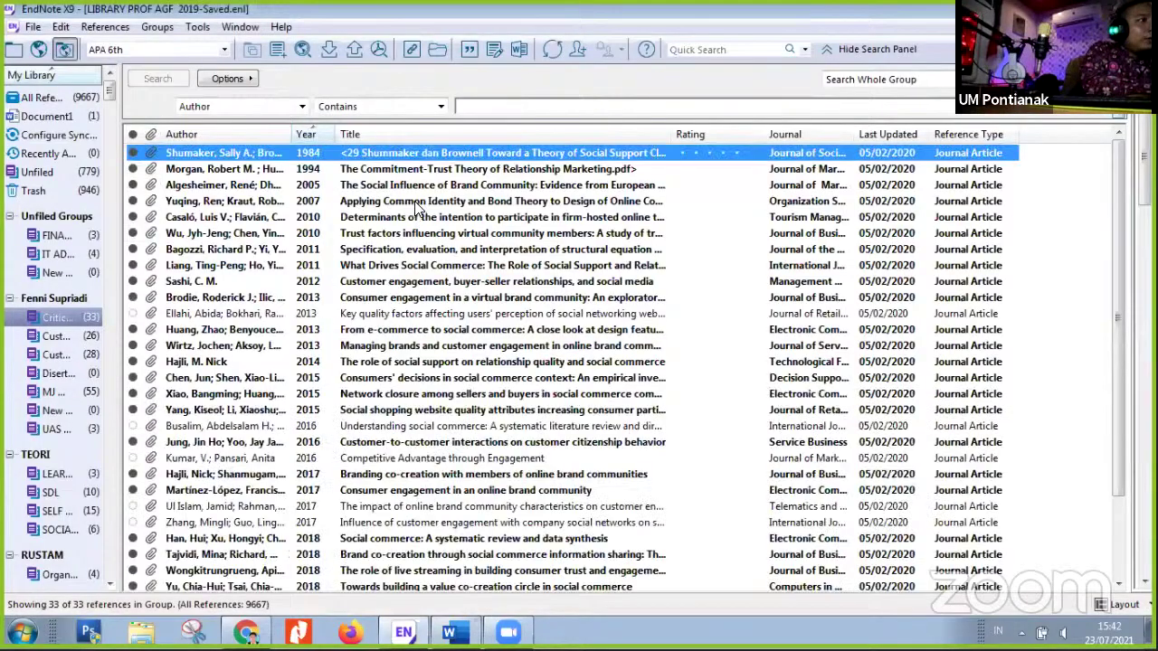
left_click(416, 201)
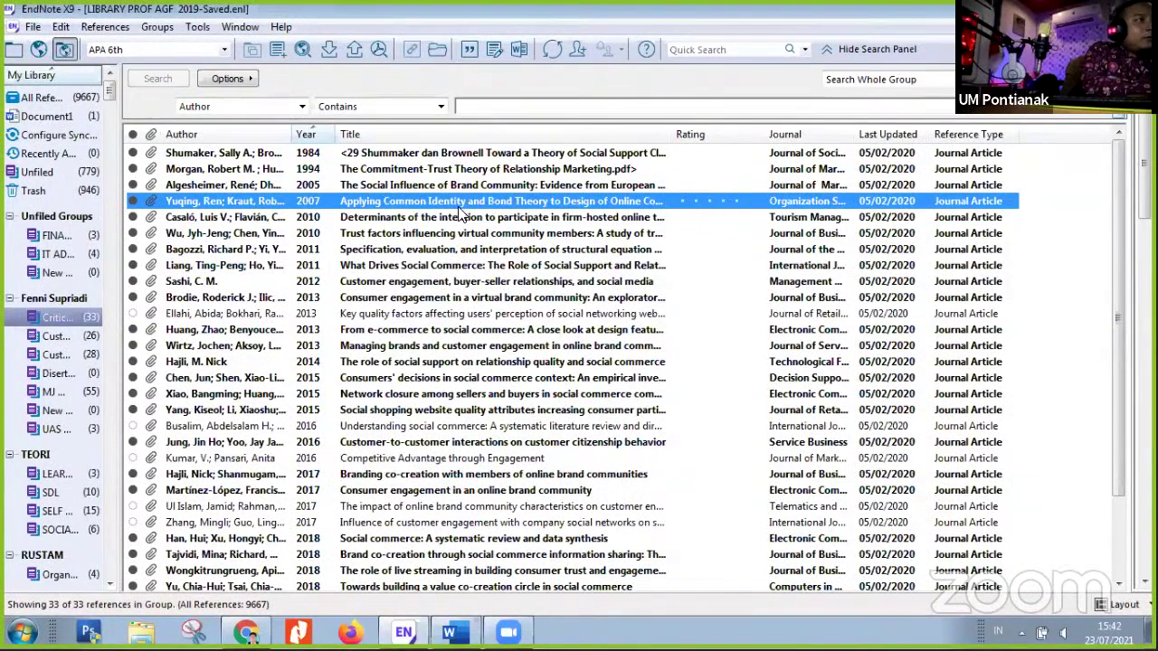
left_click(466, 50)
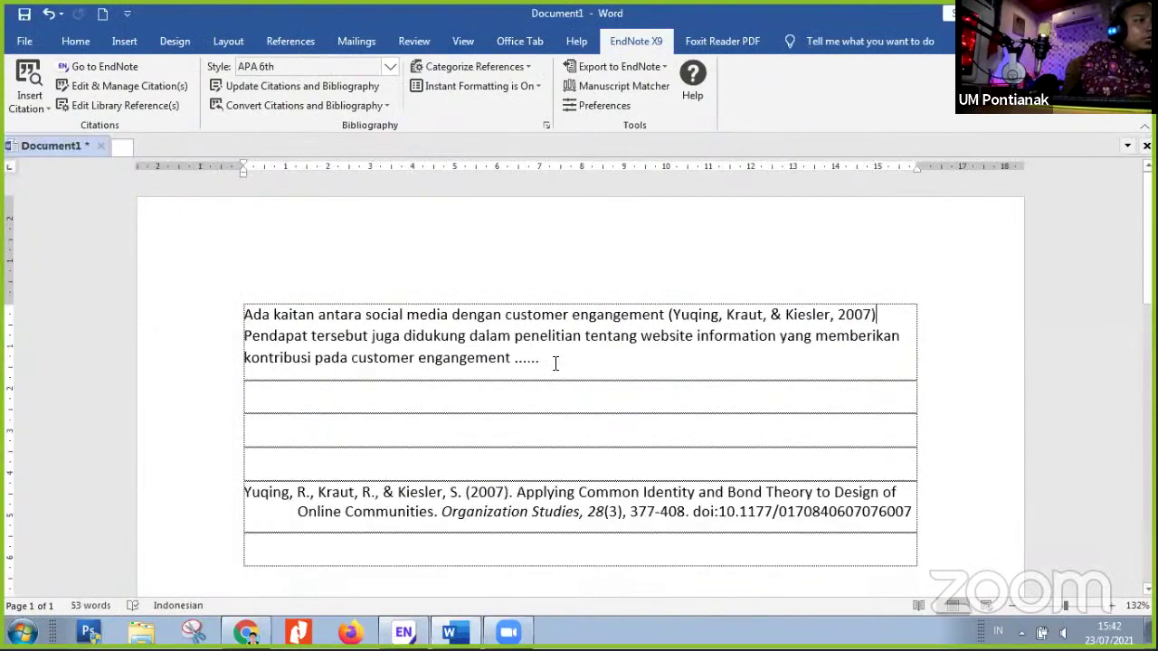
- Replace the dots ending the paragraph with an EndNote citation of the 2011 article "What Drives Social Commerce: The Role of Social Support and Relationship Quality"
left_click_drag(513, 358, 539, 358)
left_click(116, 67)
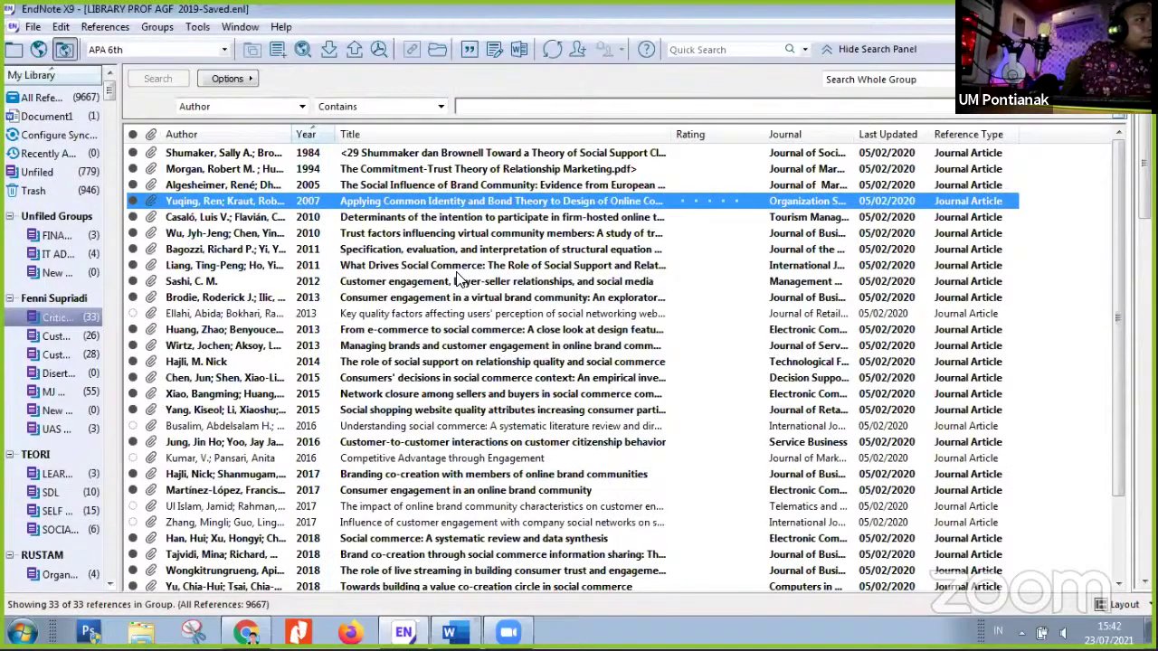
left_click(457, 270)
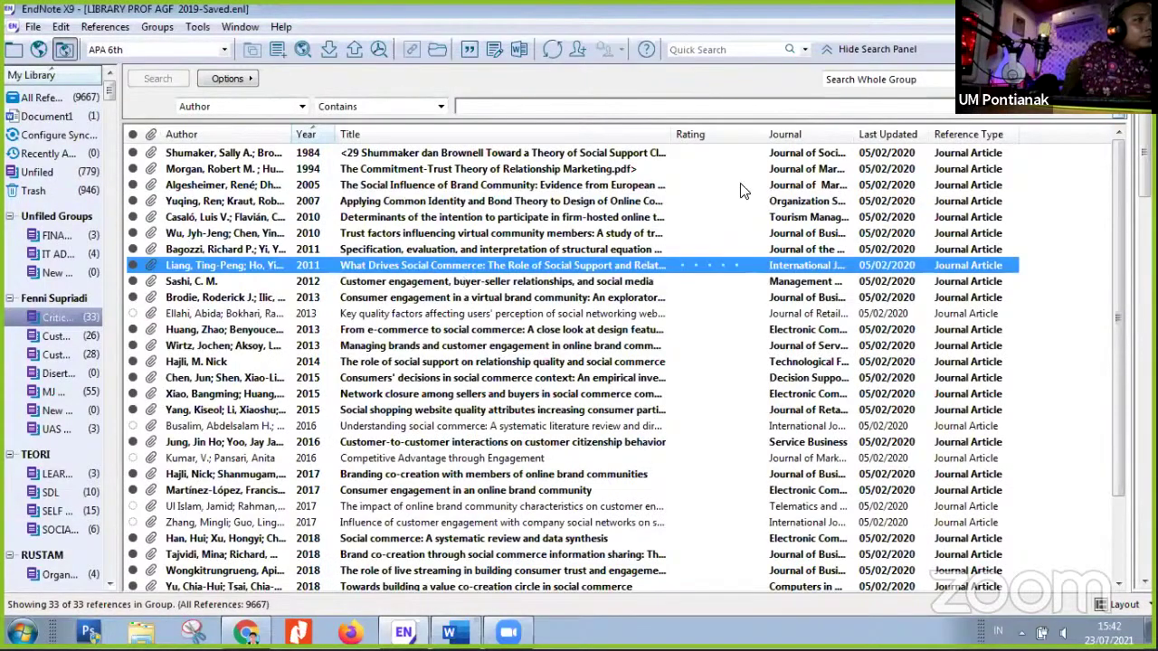
left_click(470, 51)
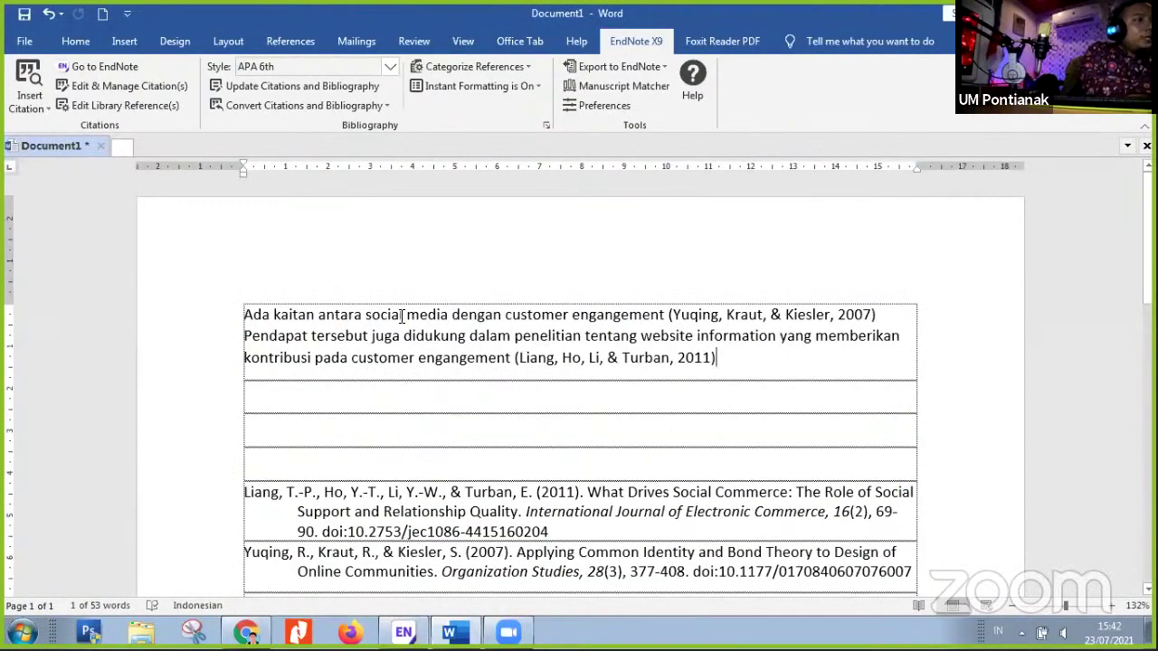
- Delete both reference list entries below the paragraph and regenerate them with EndNote's Update Citations and Bibliography
left_click_drag(245, 490, 909, 567)
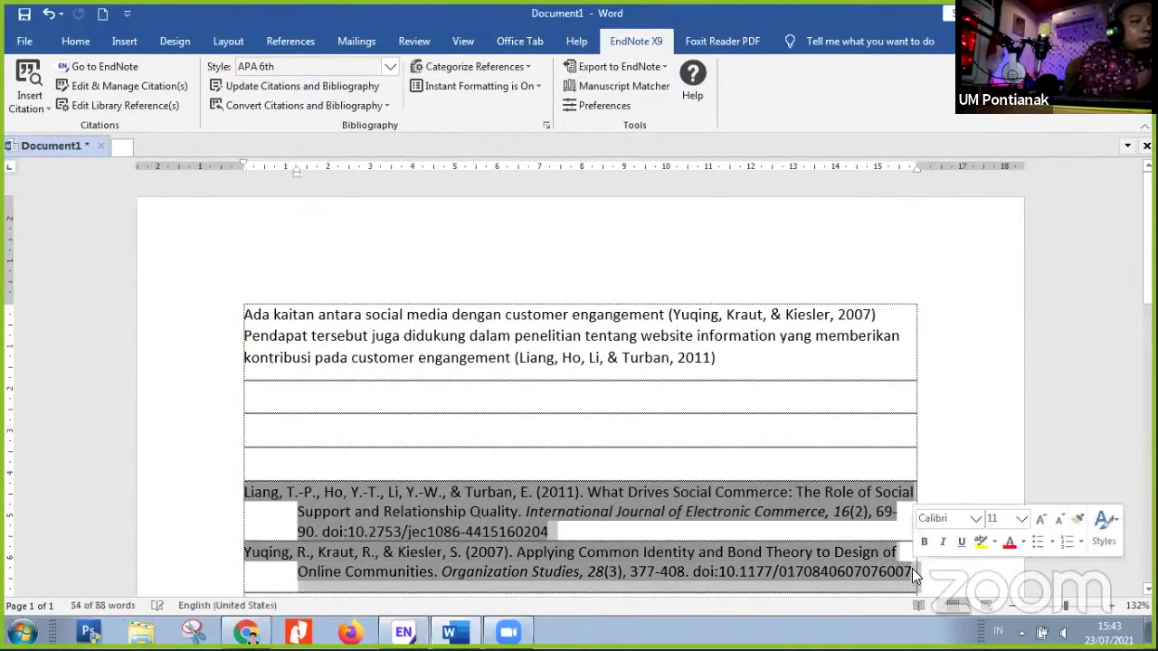
key("Delete")
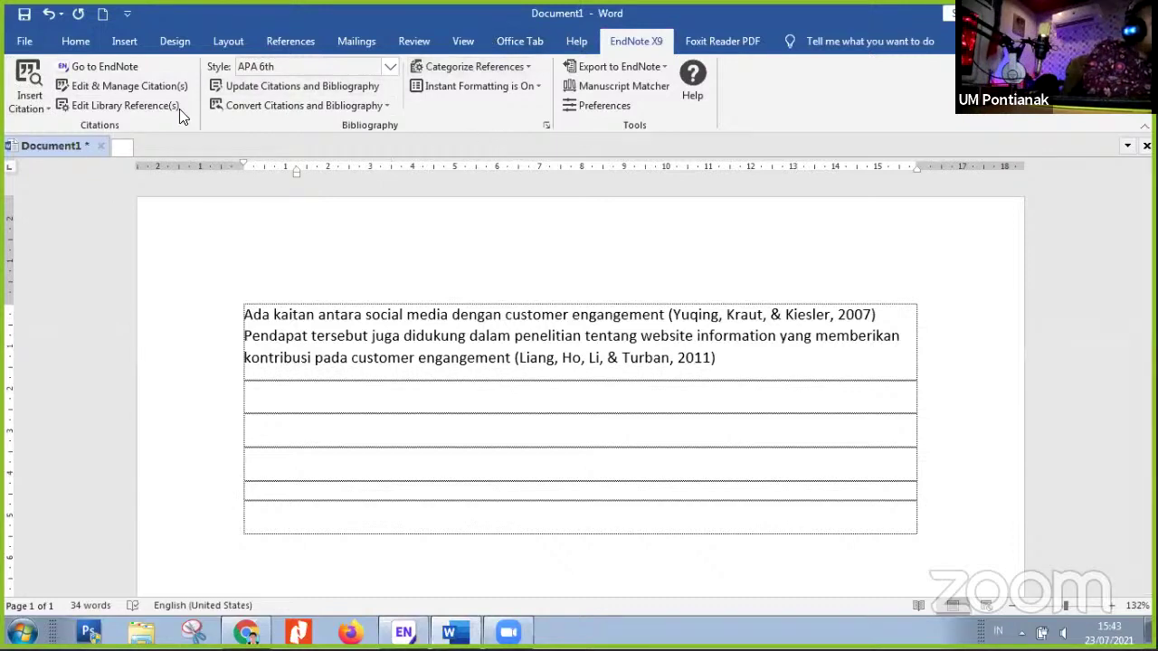
left_click(124, 42)
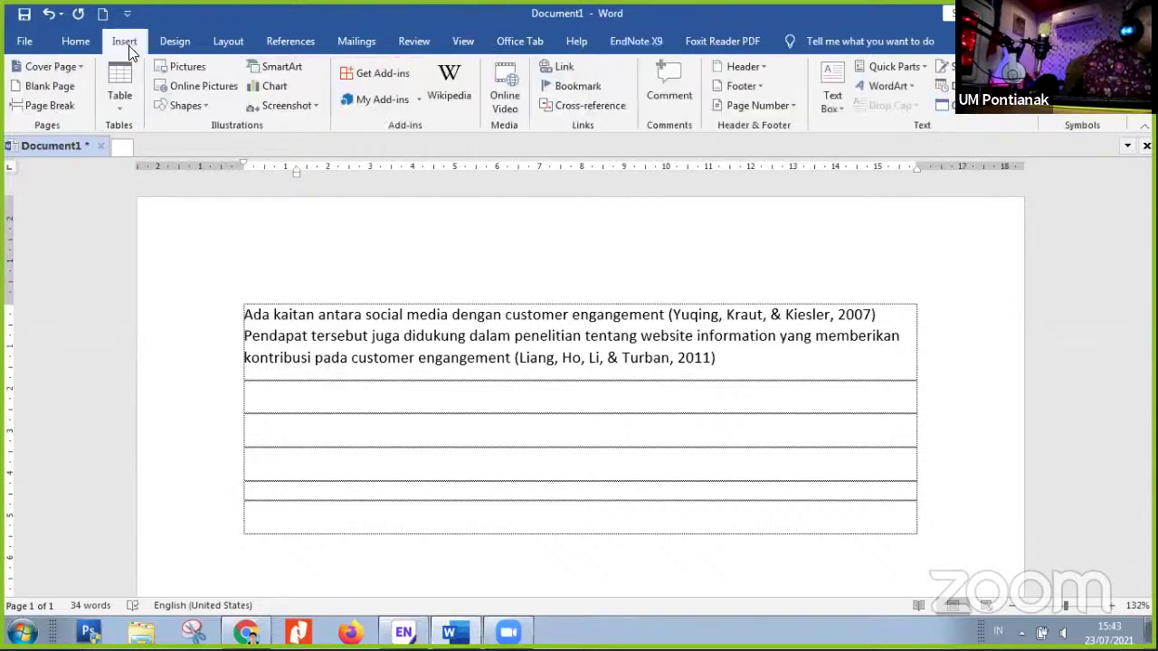
left_click(289, 41)
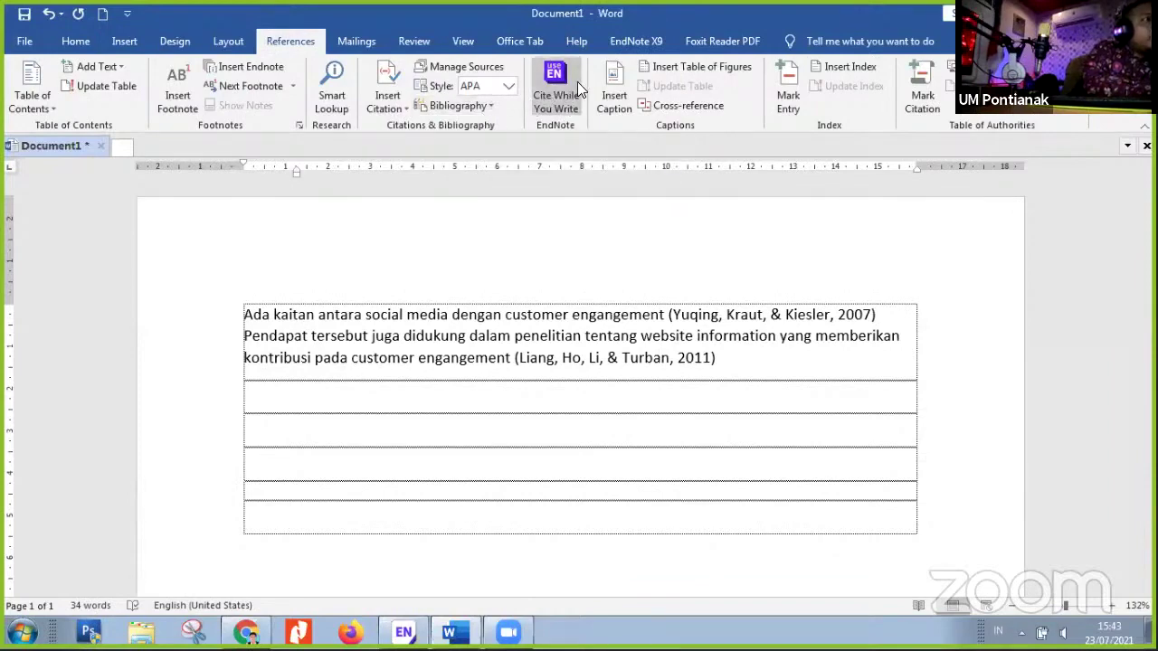
left_click(628, 41)
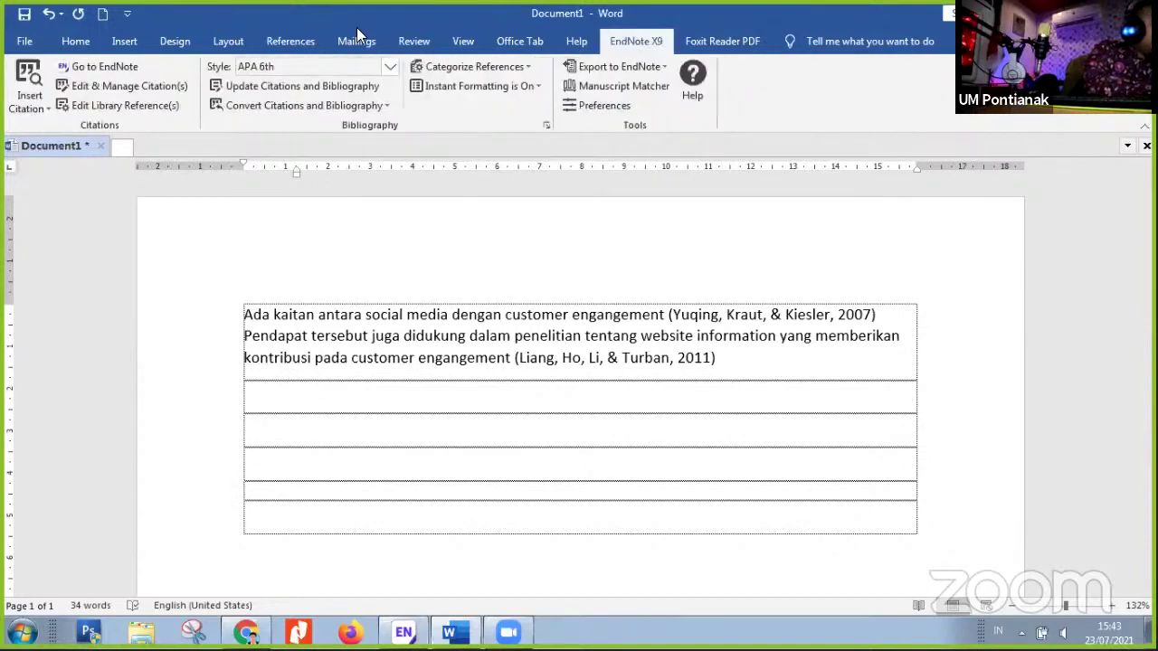
left_click(51, 109)
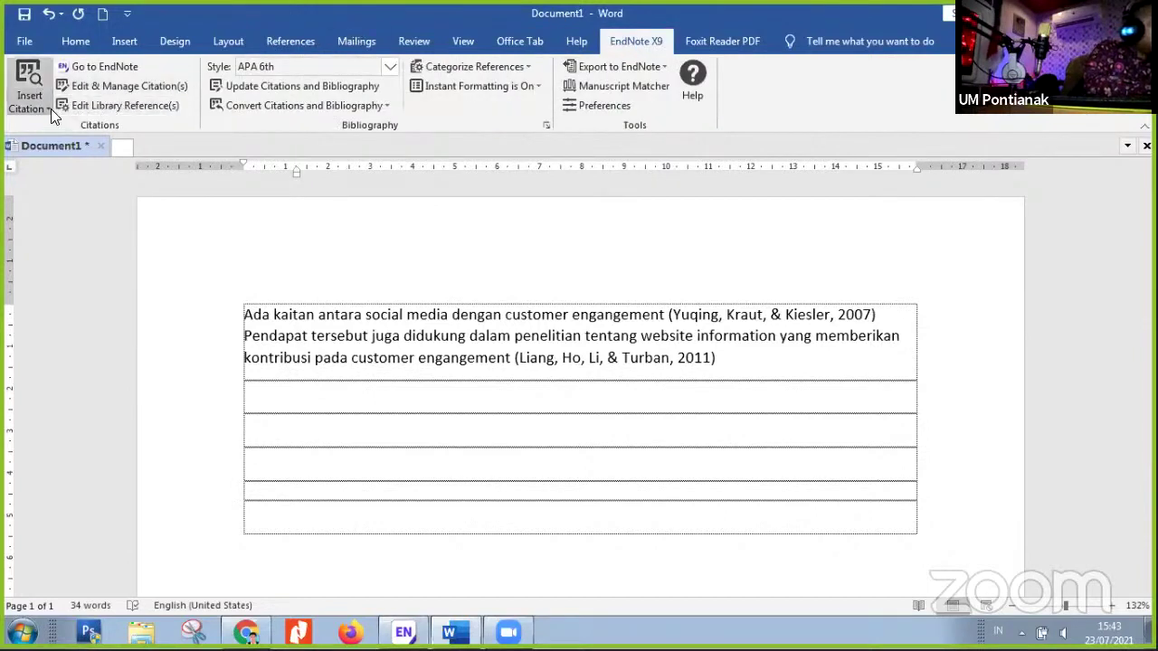
left_click(238, 230)
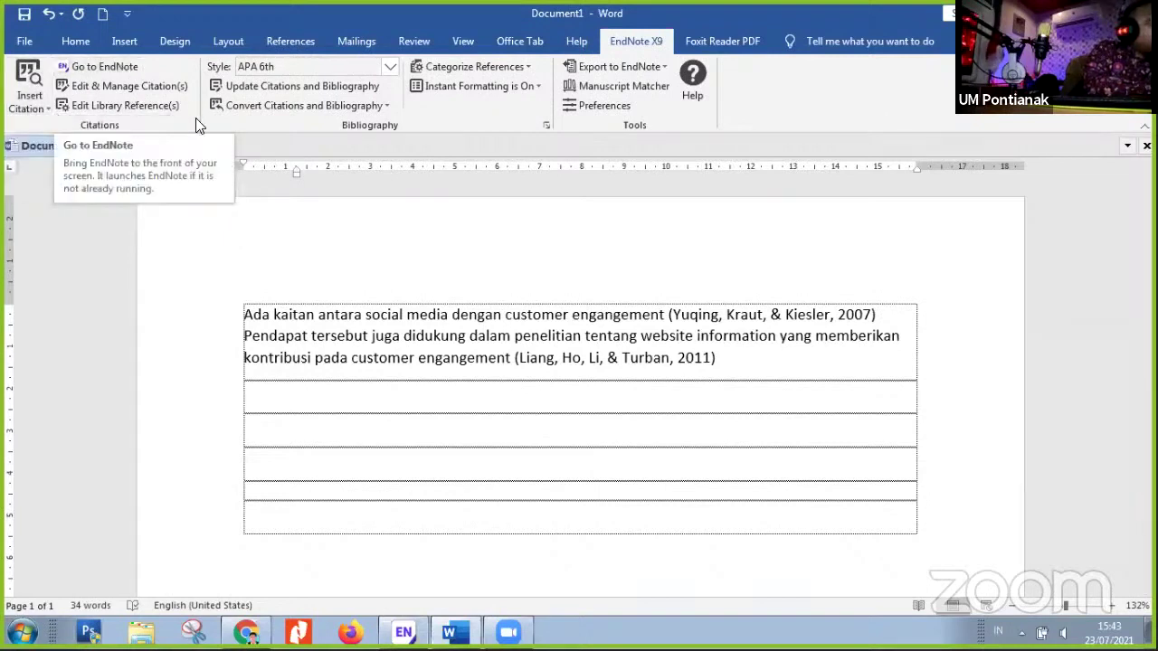
left_click(233, 85)
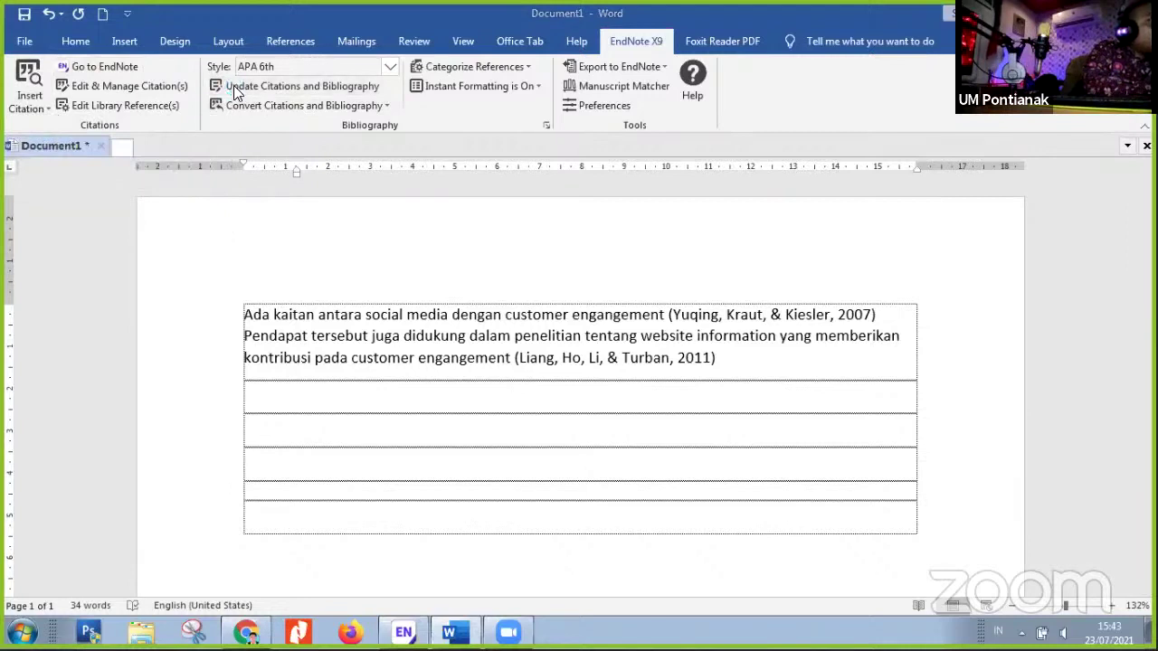
left_click(590, 357)
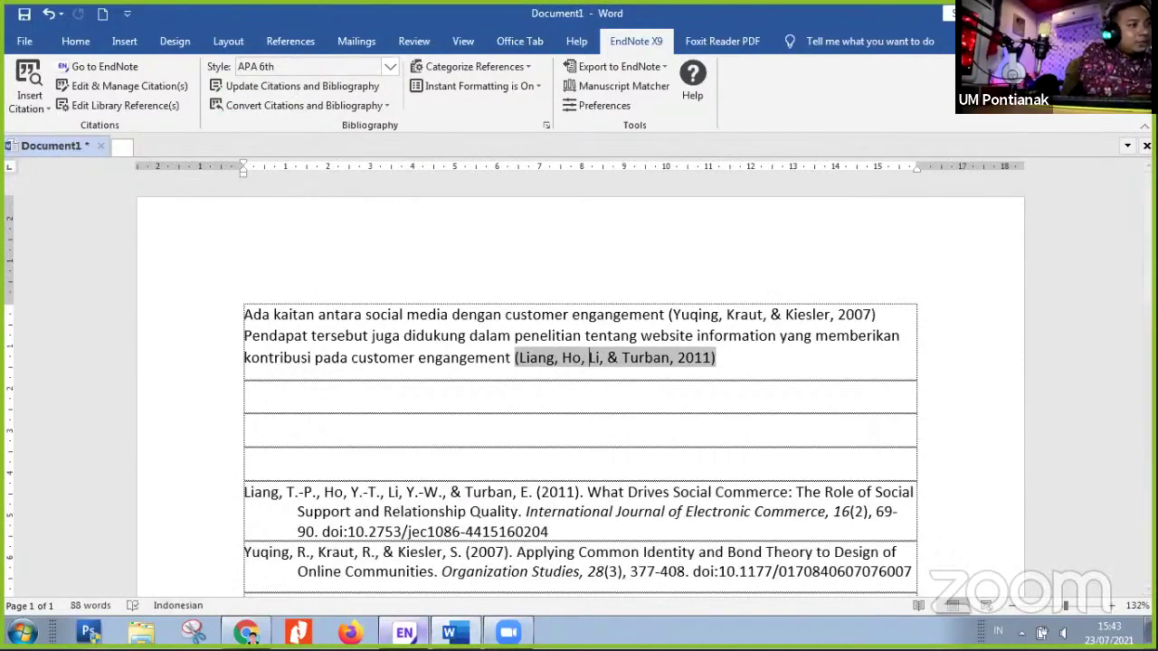
- Switch to EndNote and open the attached PDF of the 2012 article "Customer engagement, buyer-seller relationships, and social media"
left_click(404, 632)
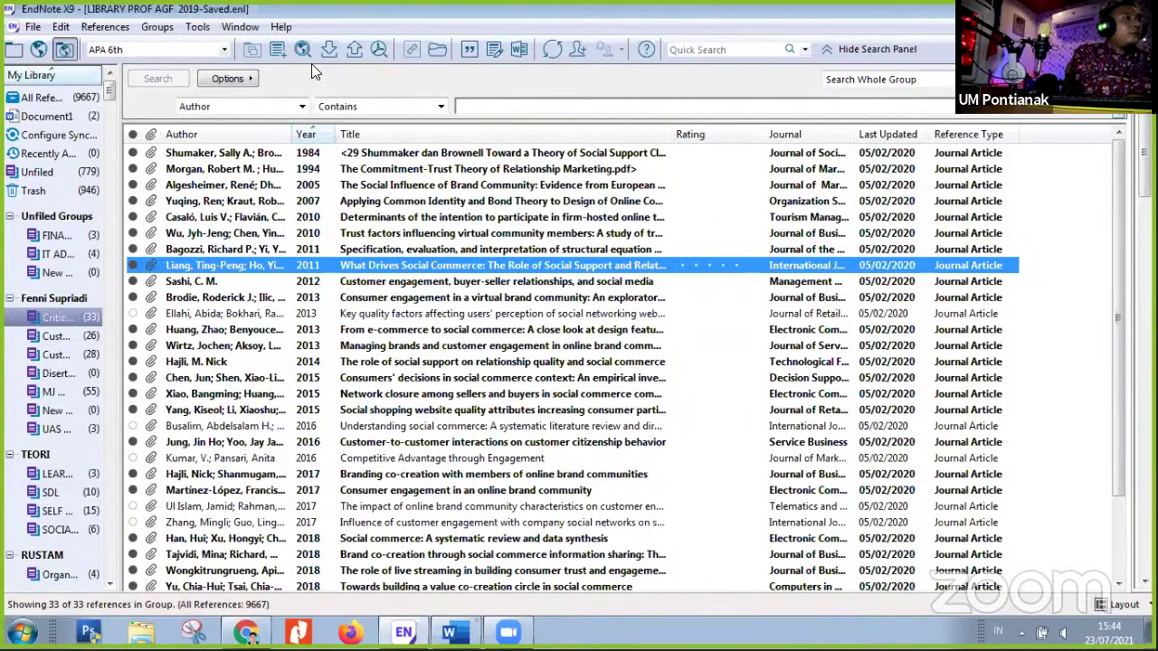
left_click(458, 286)
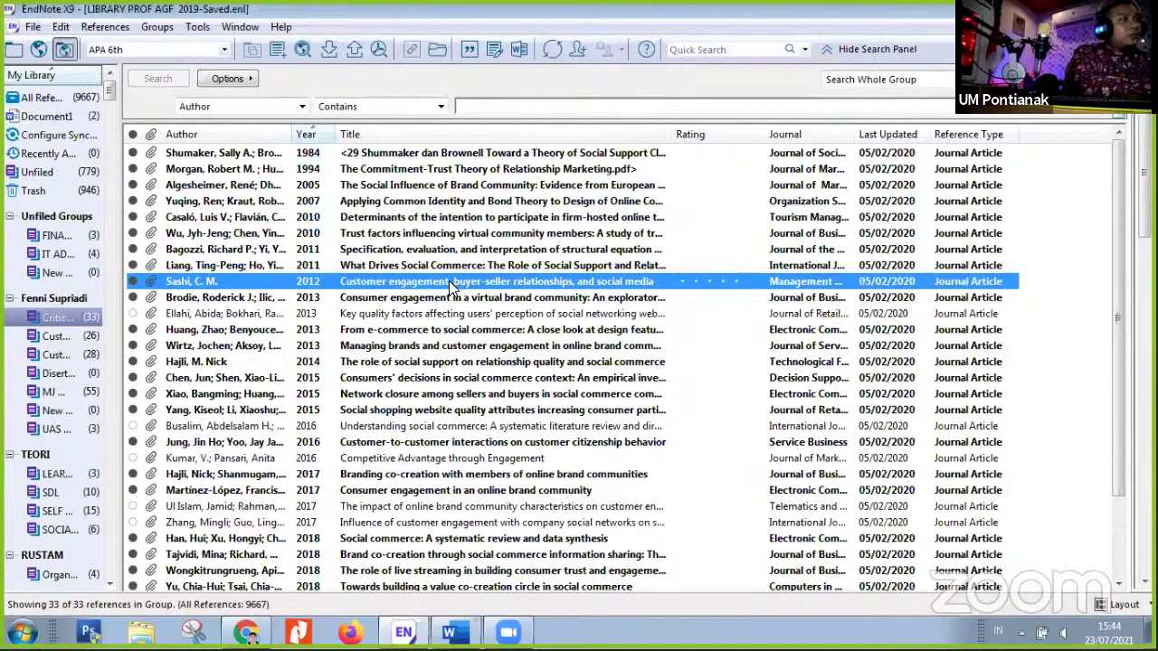
double_click(449, 284)
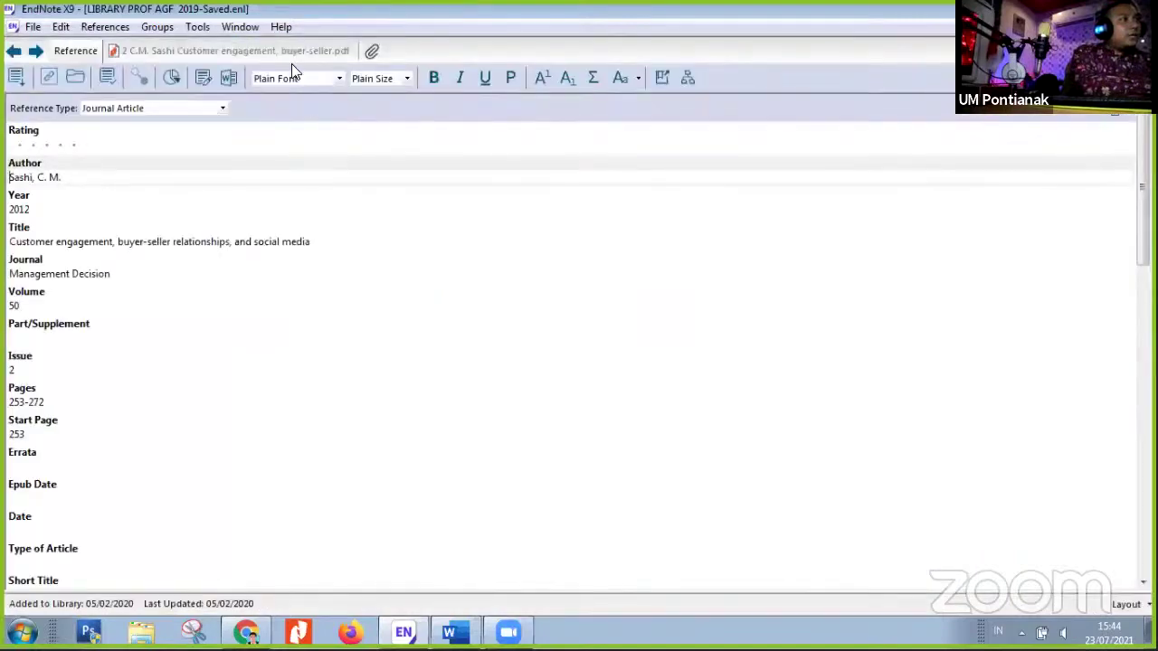
left_click(290, 51)
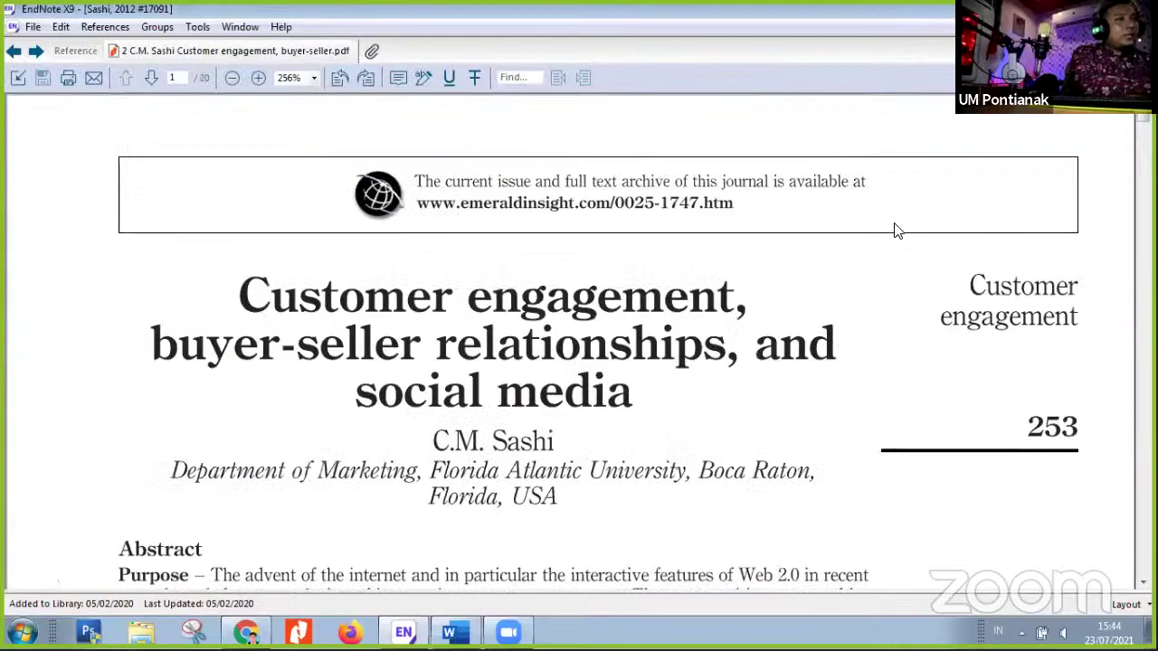
- Skim the article's PDF, check the author and year in its EndNote reference record, and switch back to the Word document
scroll(895, 231, "down", 20)
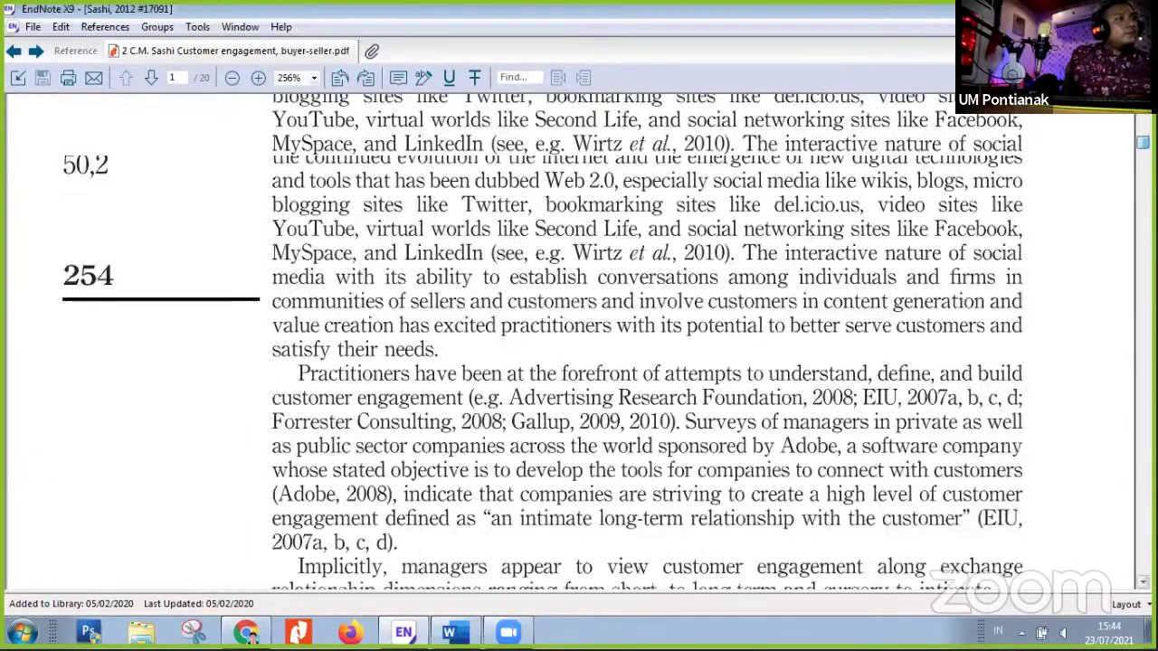
left_click_drag(1143, 161, 1143, 116)
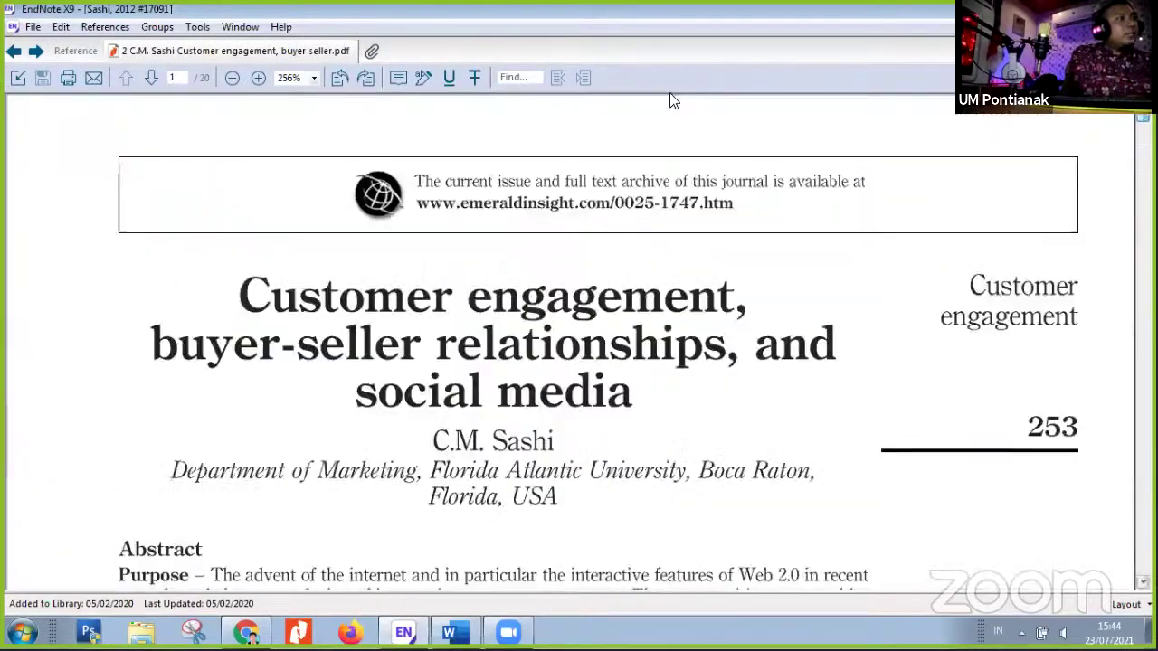
left_click(367, 78)
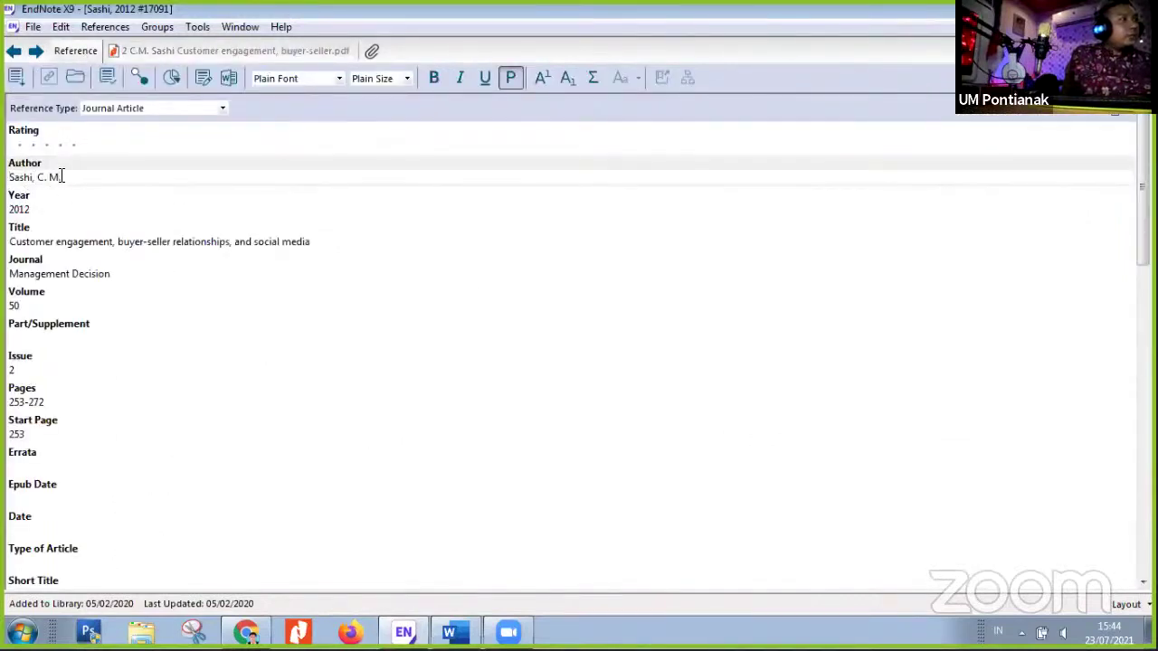
left_click_drag(61, 177, 32, 190)
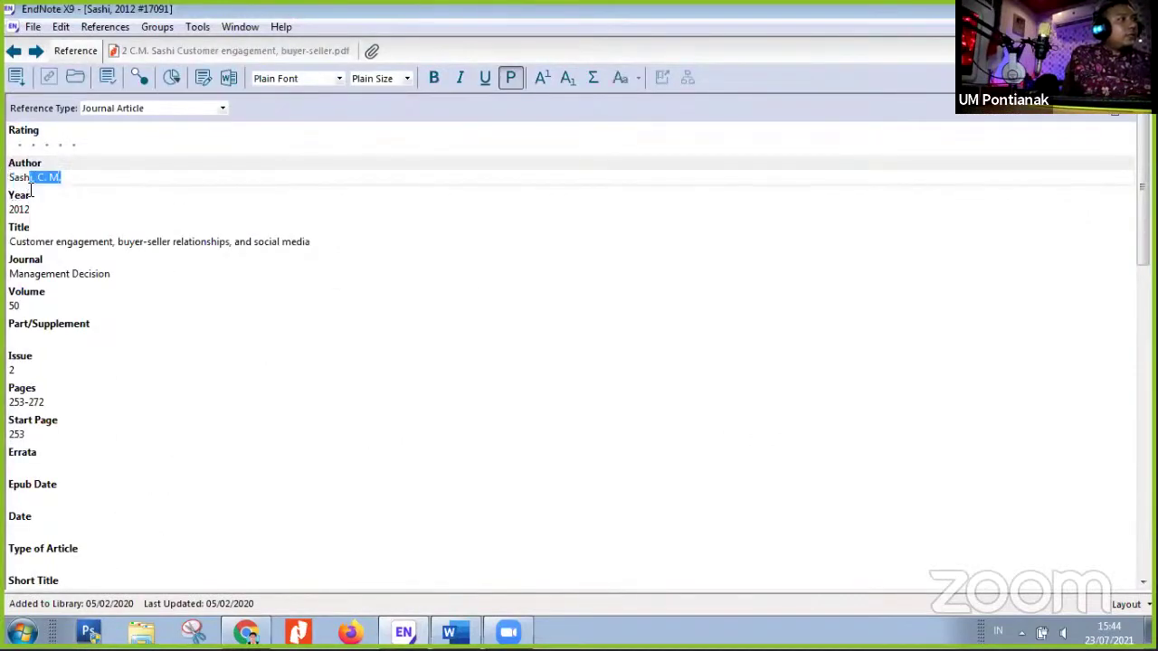
double_click(31, 201)
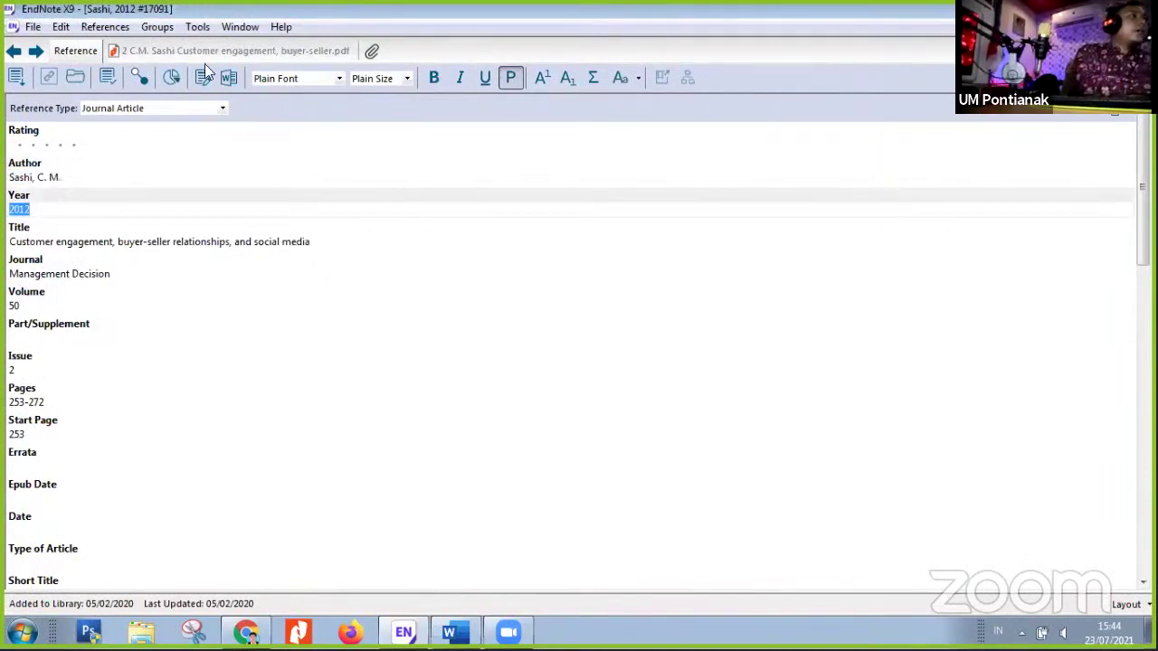
left_click(449, 631)
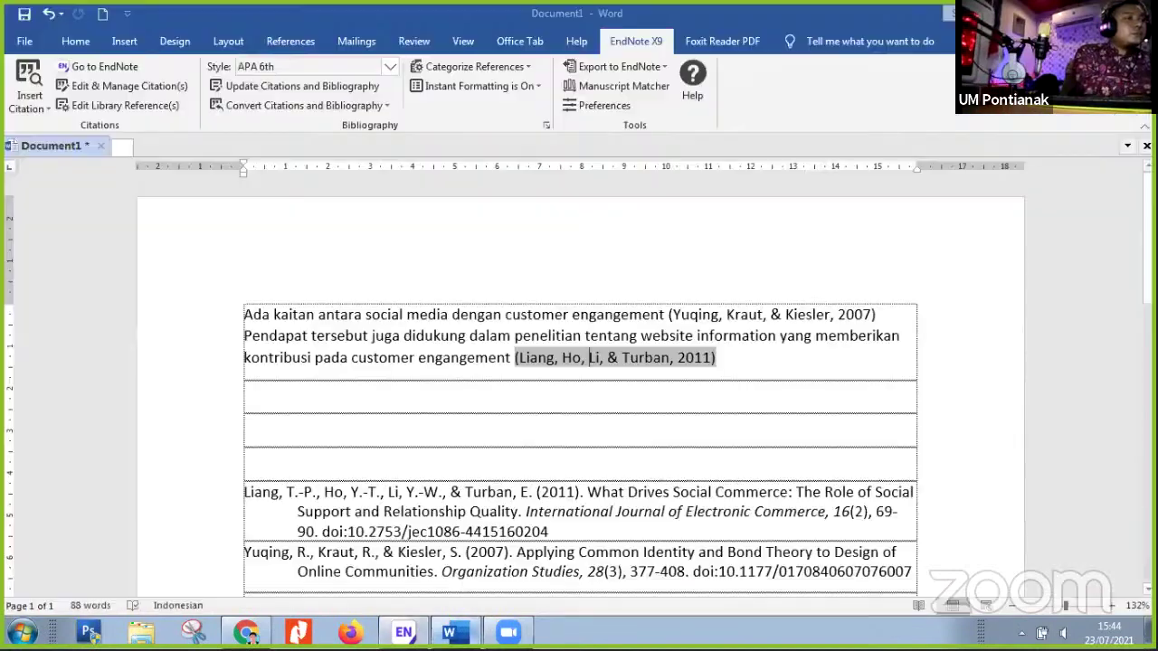
left_click(629, 403)
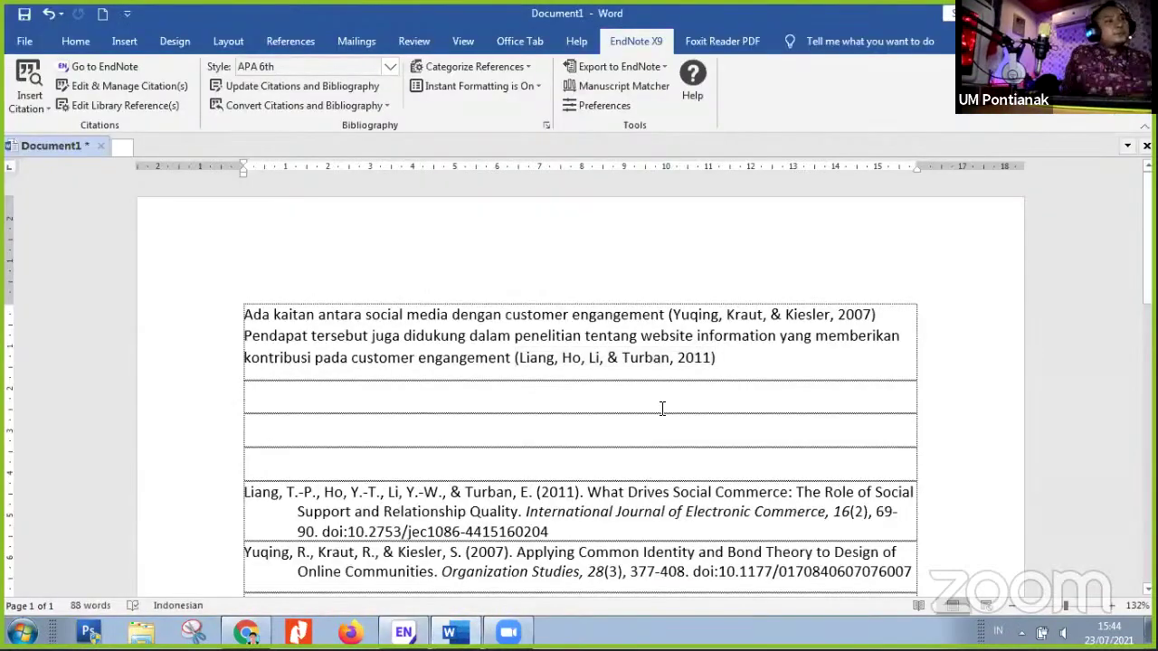
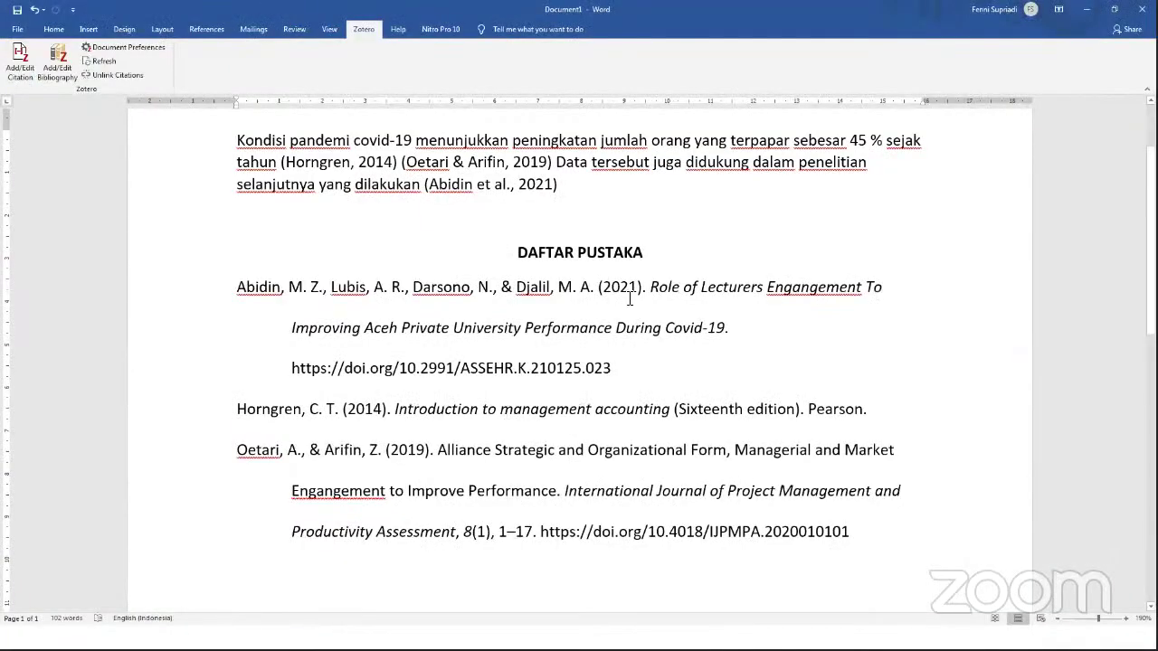
- Change the document's Zotero citation style to American Sociological Association (ASA) 6th edition
scroll(630, 299, "up", 2)
scroll(430, 303, "down", 2)
left_click_drag(238, 287, 850, 538)
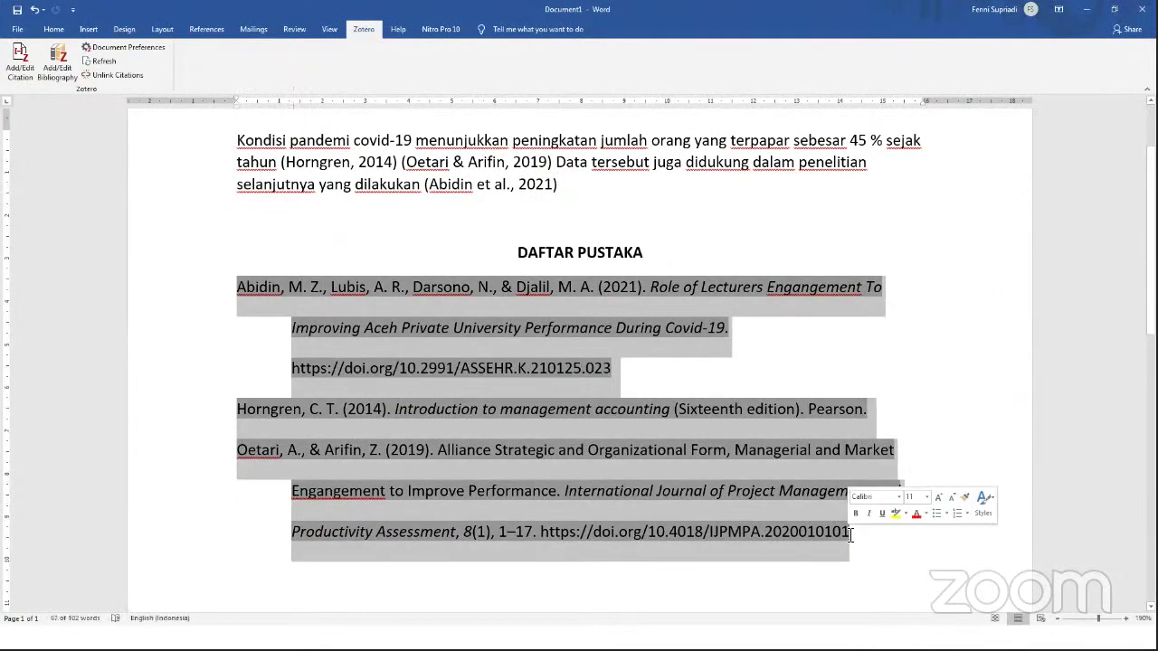
left_click(859, 535)
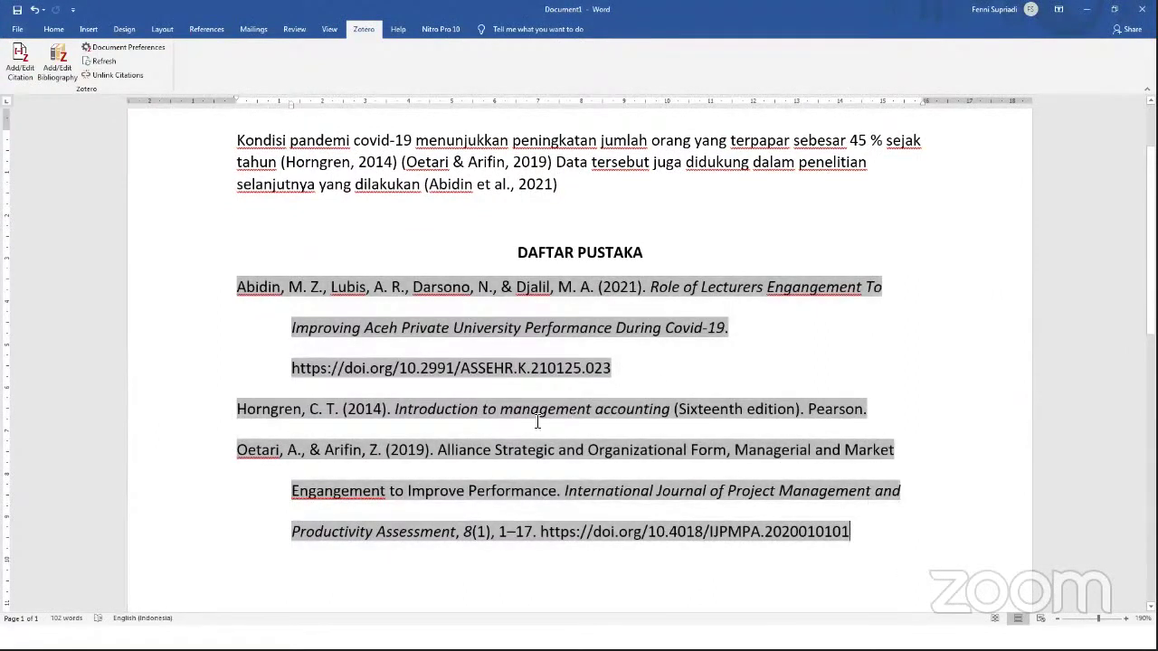
scroll(538, 422, "up", 2)
left_click(50, 31)
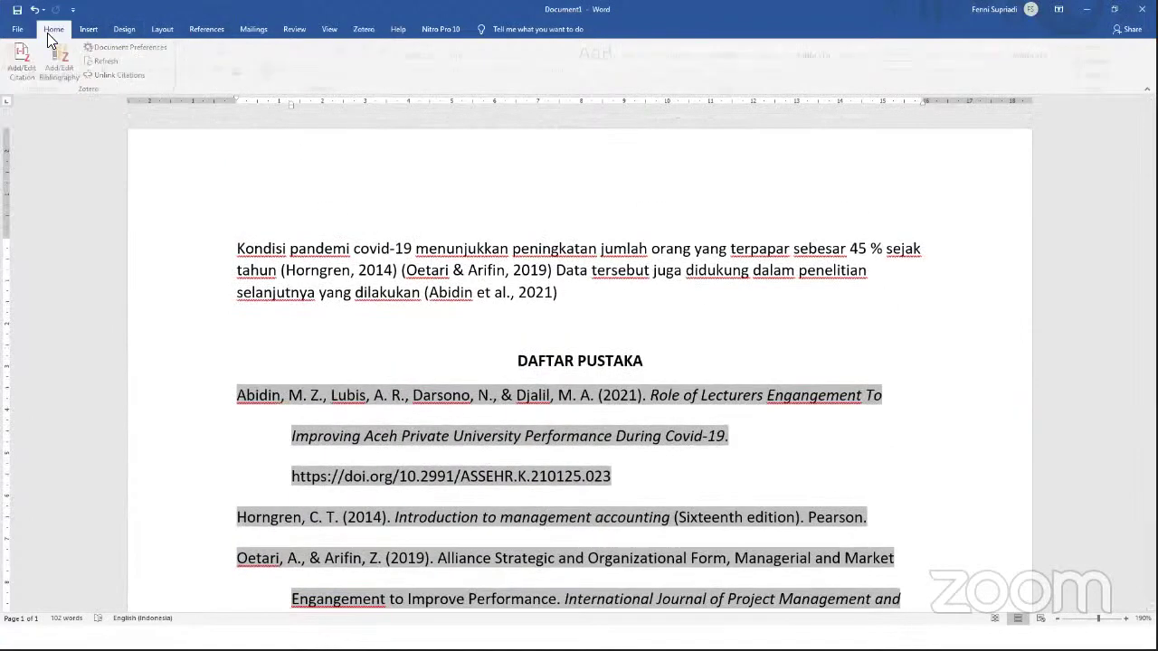
left_click(374, 30)
left_click(154, 48)
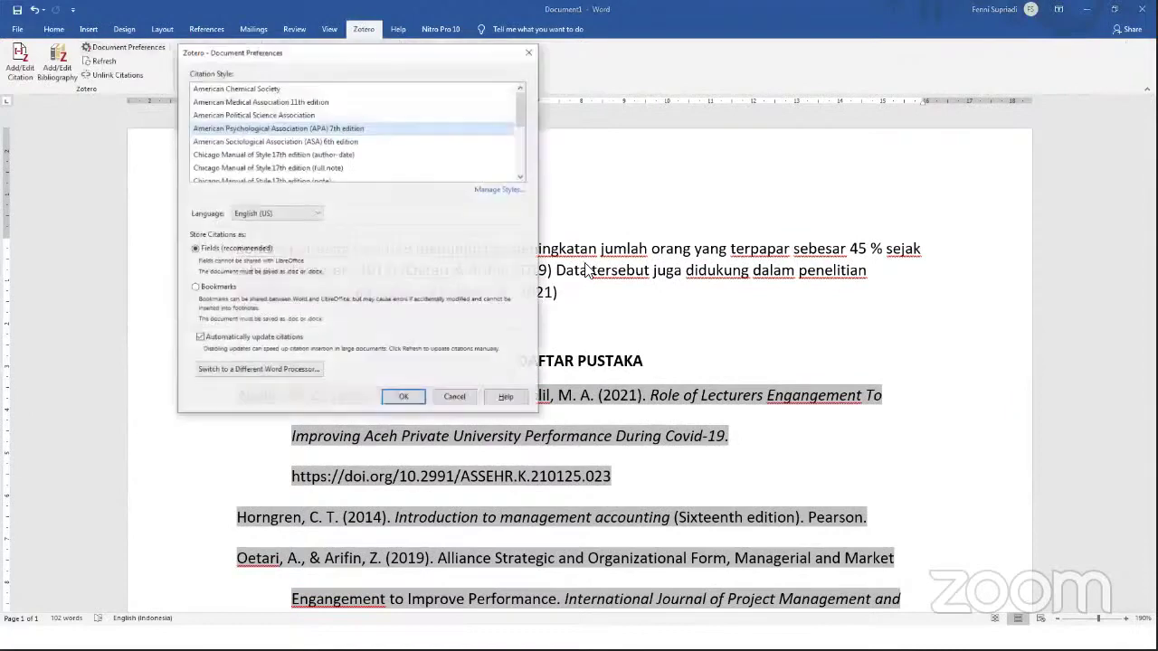
left_click(304, 142)
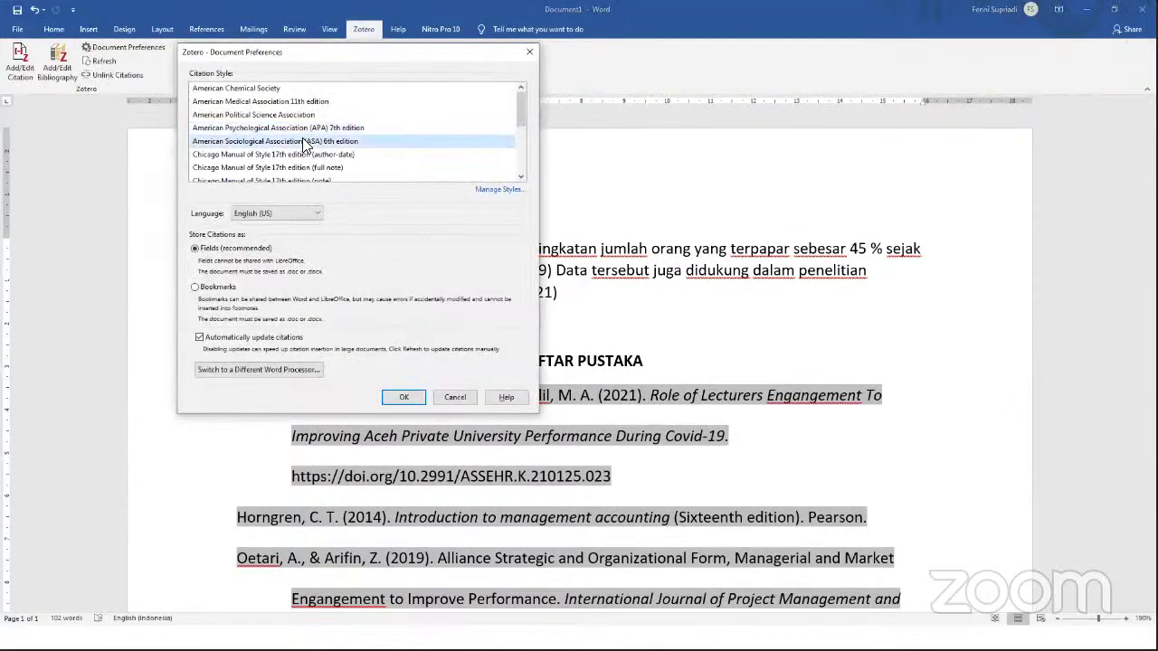
left_click(398, 399)
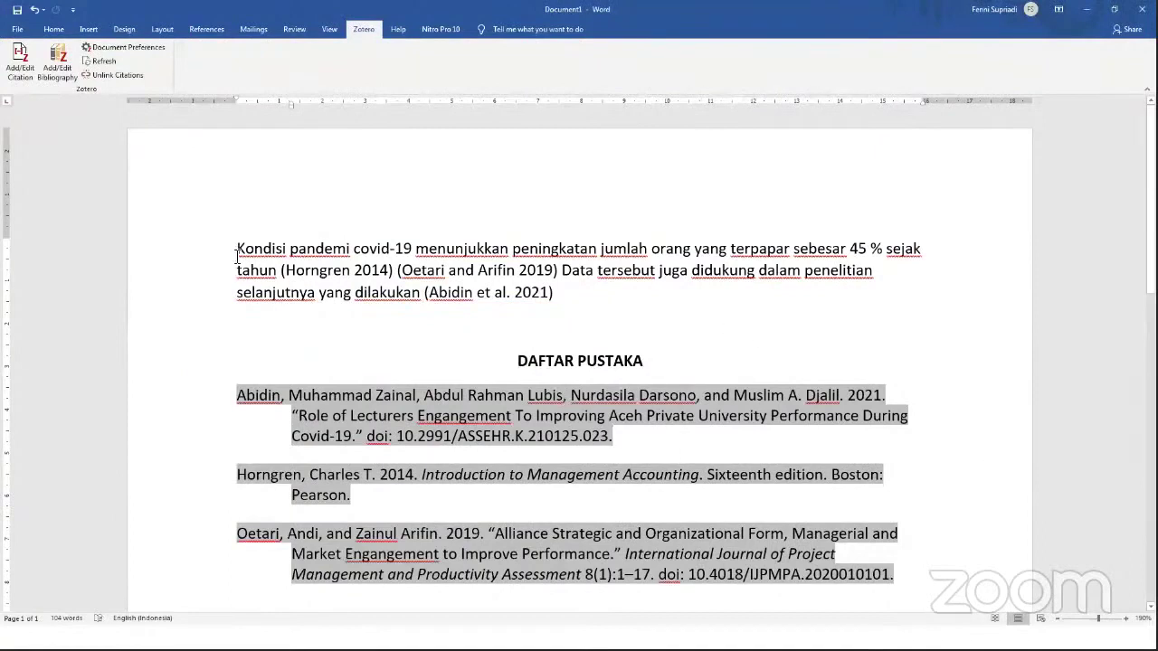
- Justify the paragraph, the DAFTAR PUSTAKA heading and all bibliography entries
left_click_drag(237, 256, 941, 588)
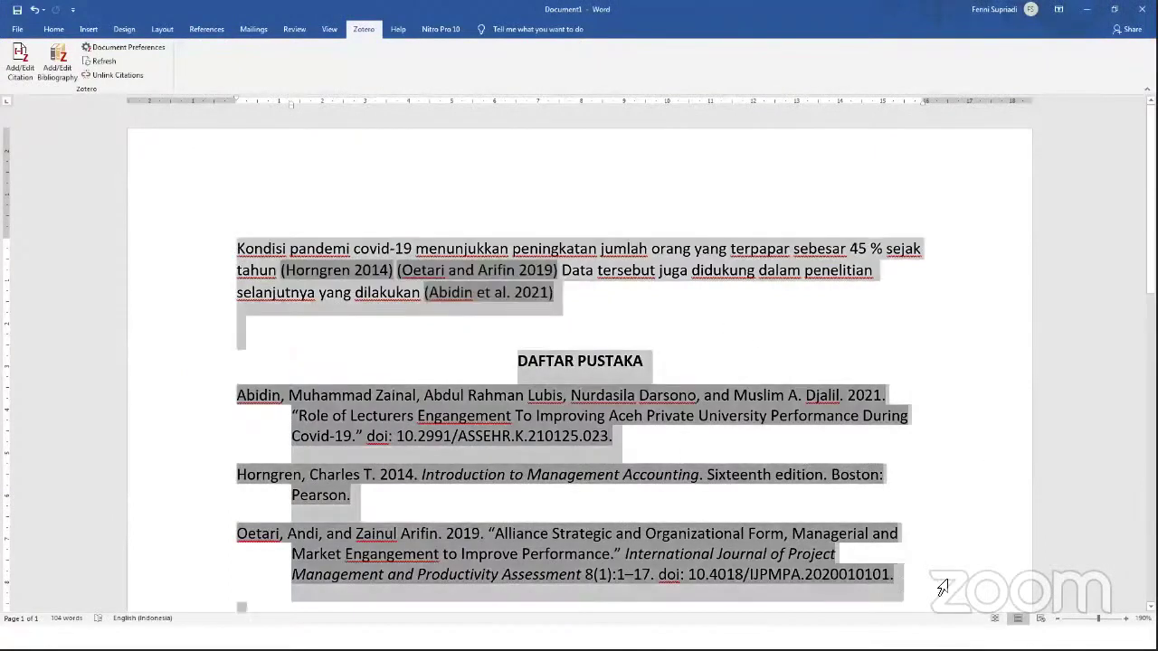
left_click(54, 29)
left_click(312, 73)
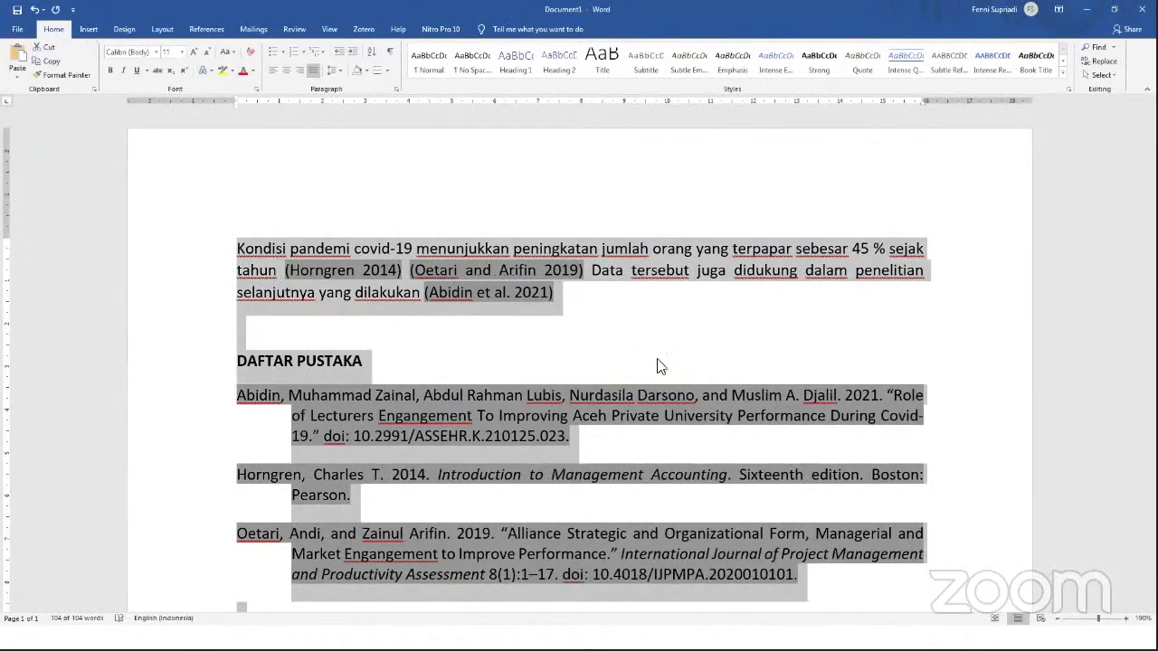
left_click(672, 338)
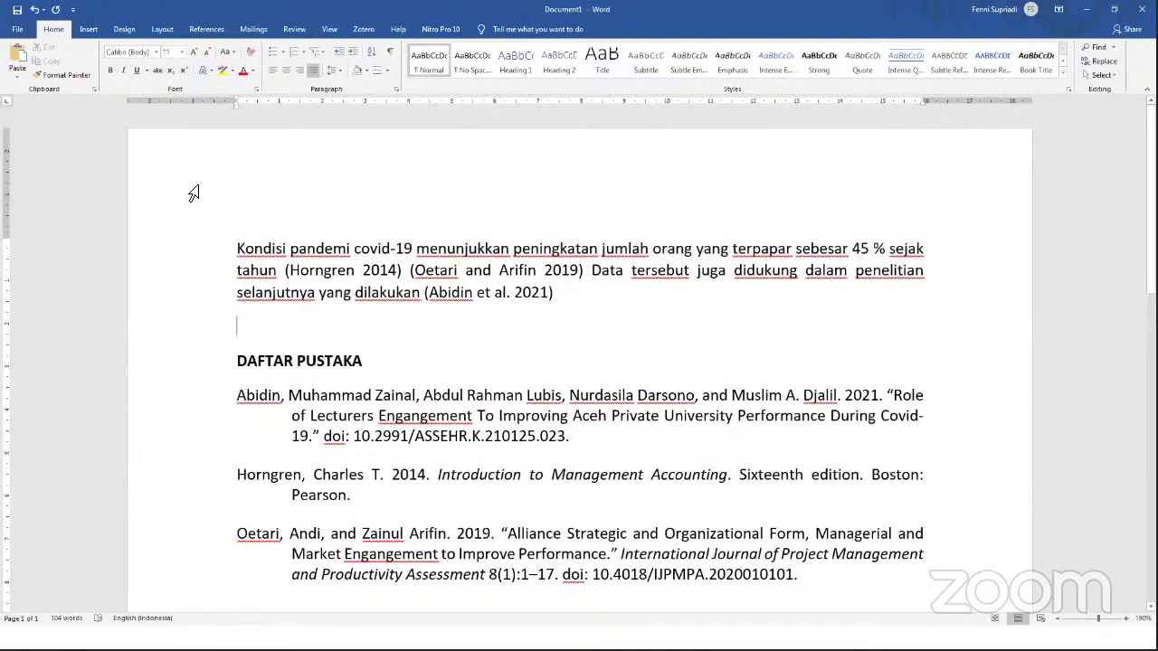
- Examine the three in-text citations in the paragraph and the matching entries under DAFTAR PUSTAKA
left_click(364, 29)
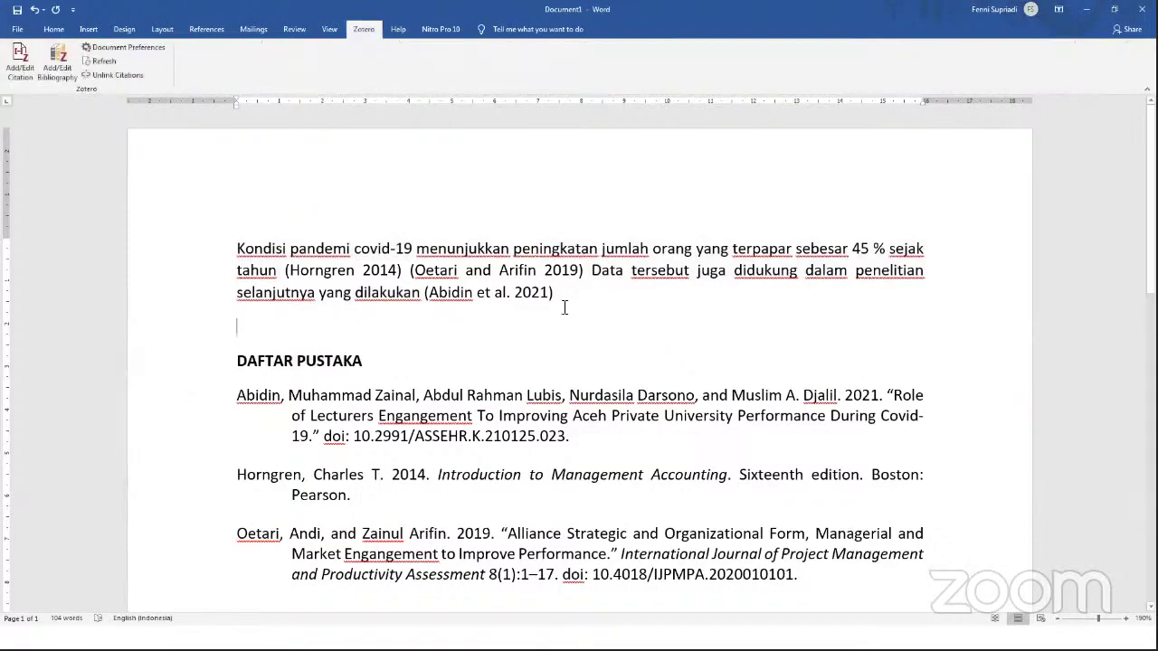
mouse_move(236, 248)
left_mouse_down()
mouse_move(579, 312)
mouse_move(822, 579)
mouse_move(465, 325)
mouse_move(426, 271)
mouse_move(236, 248)
left_mouse_up()
left_click(822, 579)
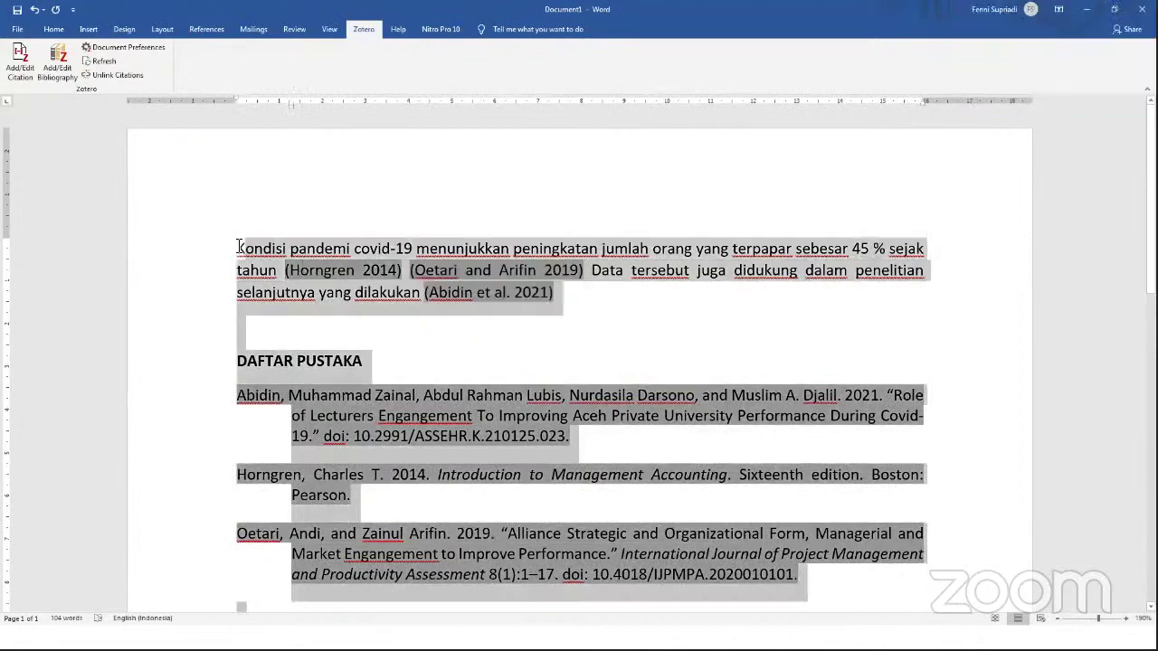
left_click(579, 305)
scroll(507, 299, "down", 1)
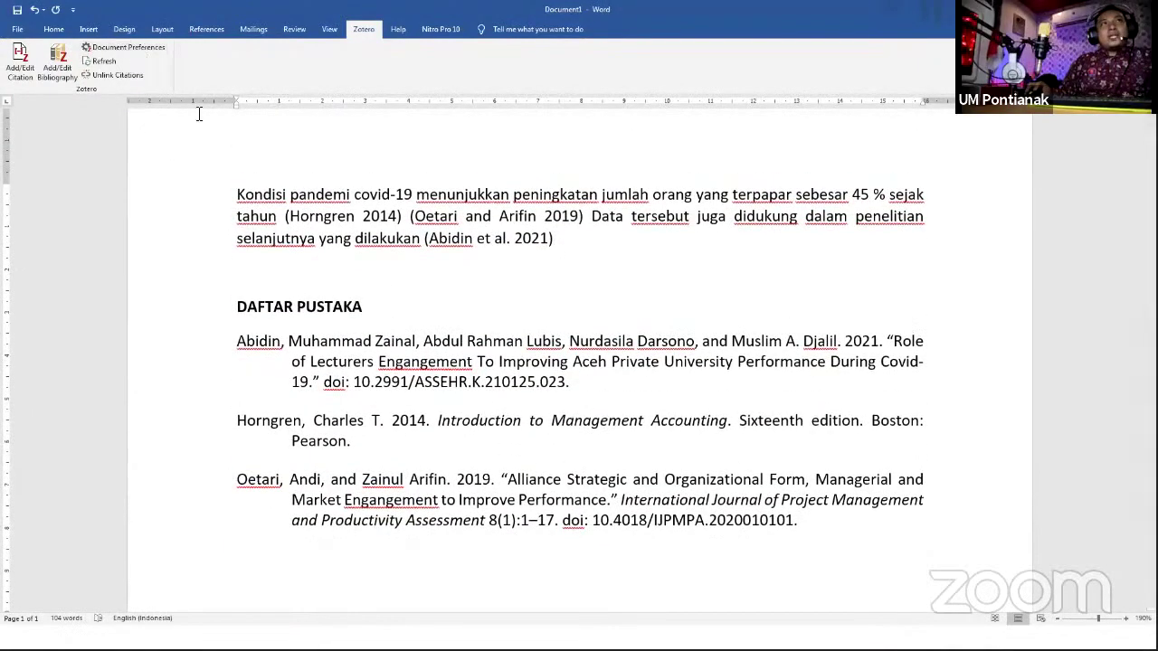
left_click_drag(237, 194, 414, 195)
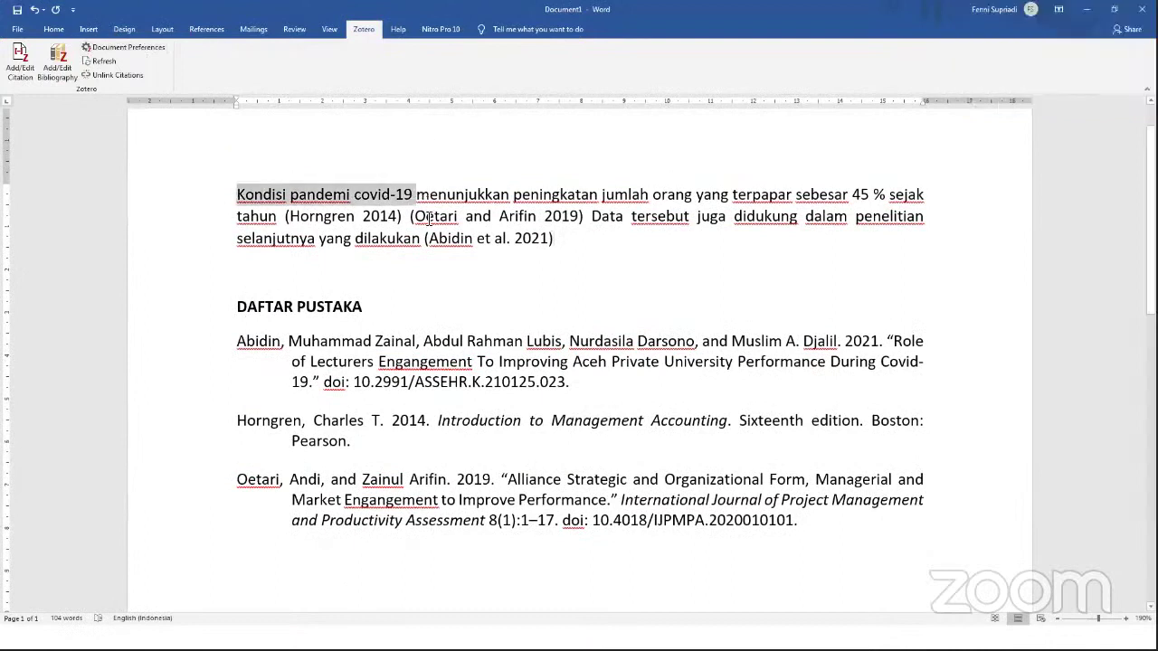
left_click(411, 218)
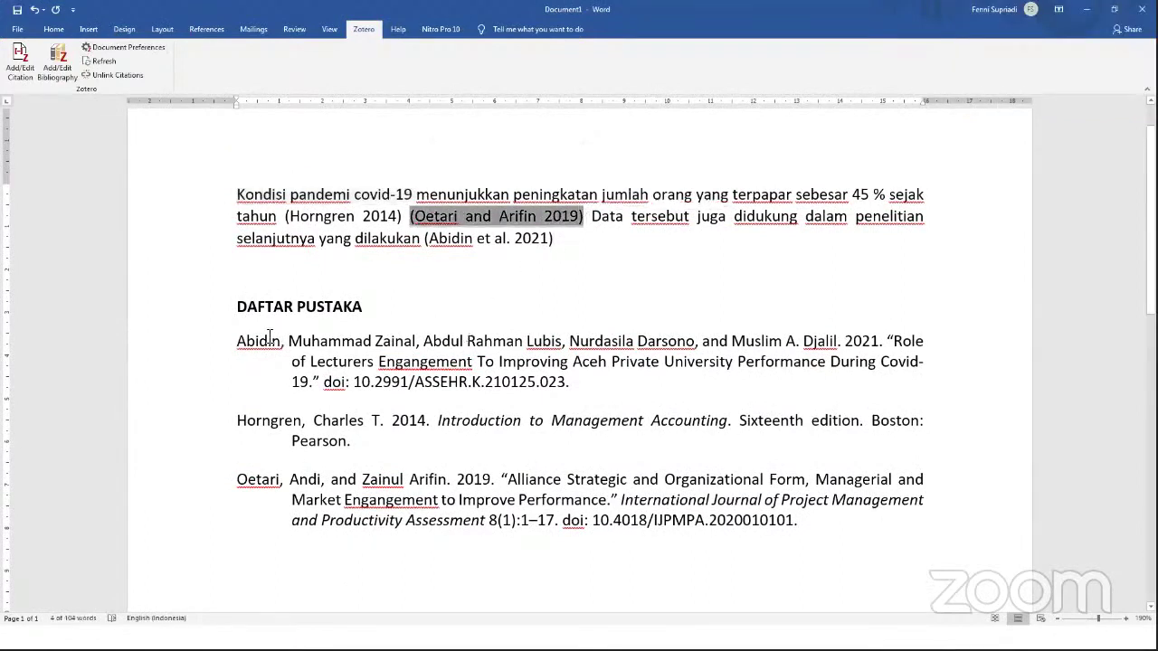
left_click(348, 352)
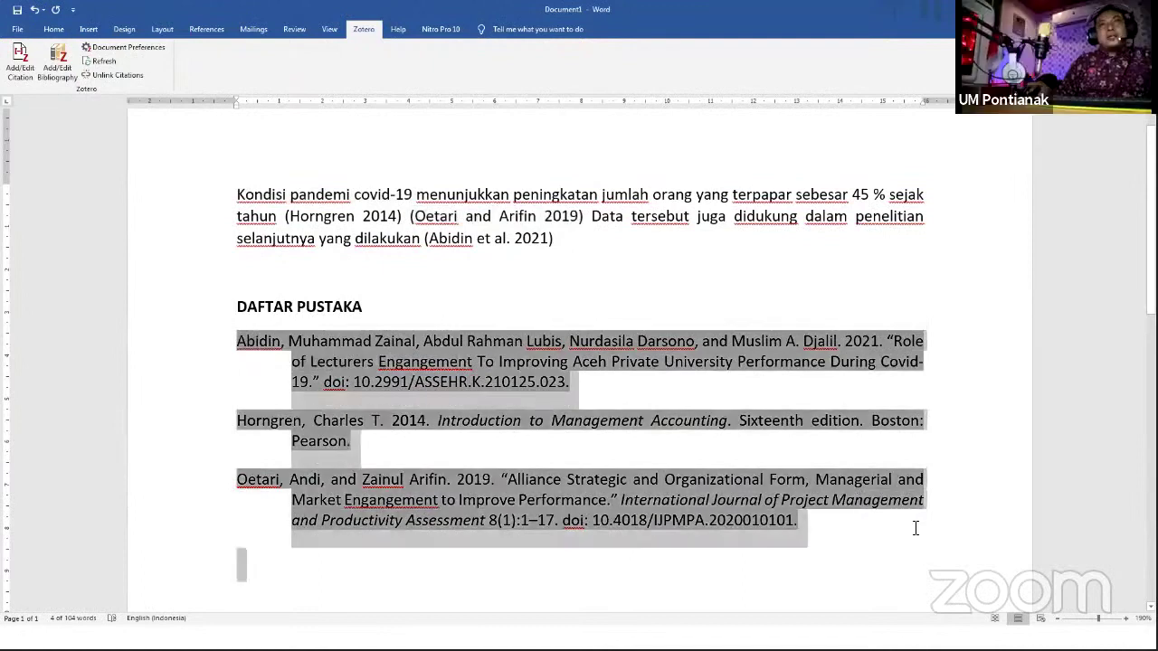
left_click(369, 217)
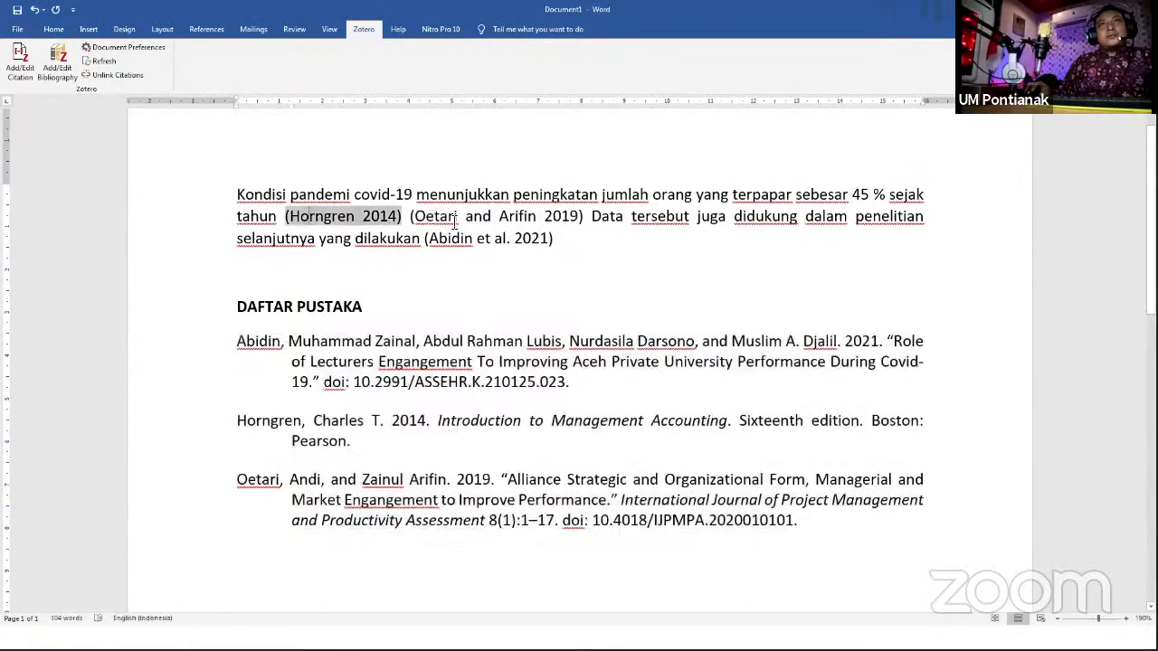
left_click(428, 217)
left_click(487, 237)
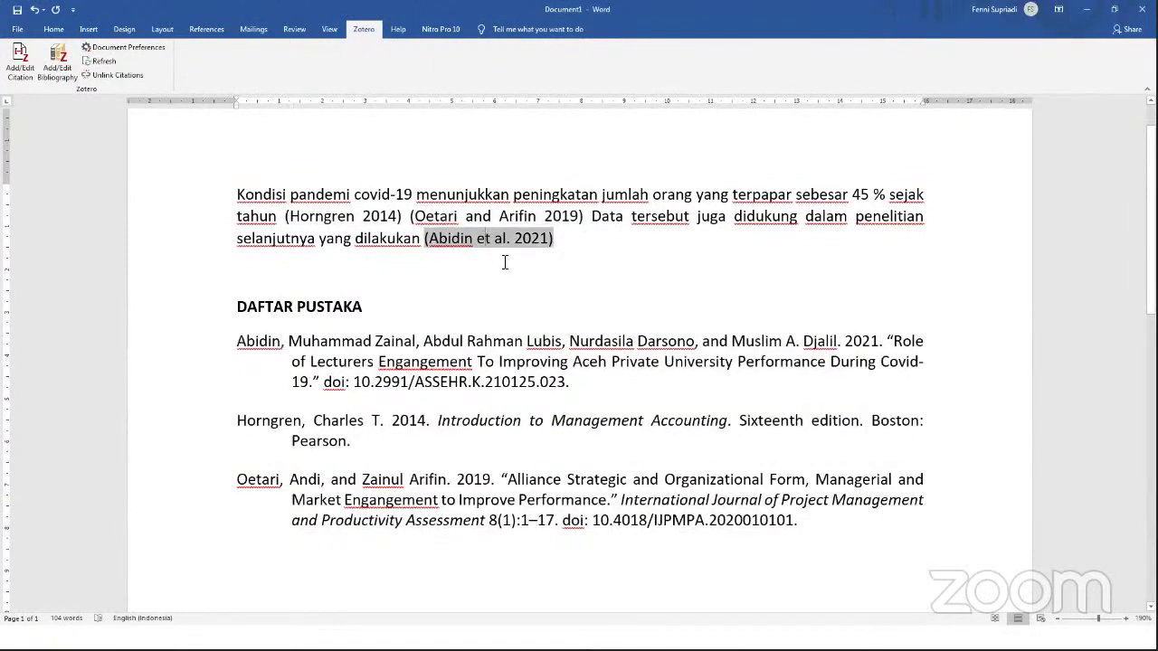
left_click(570, 243)
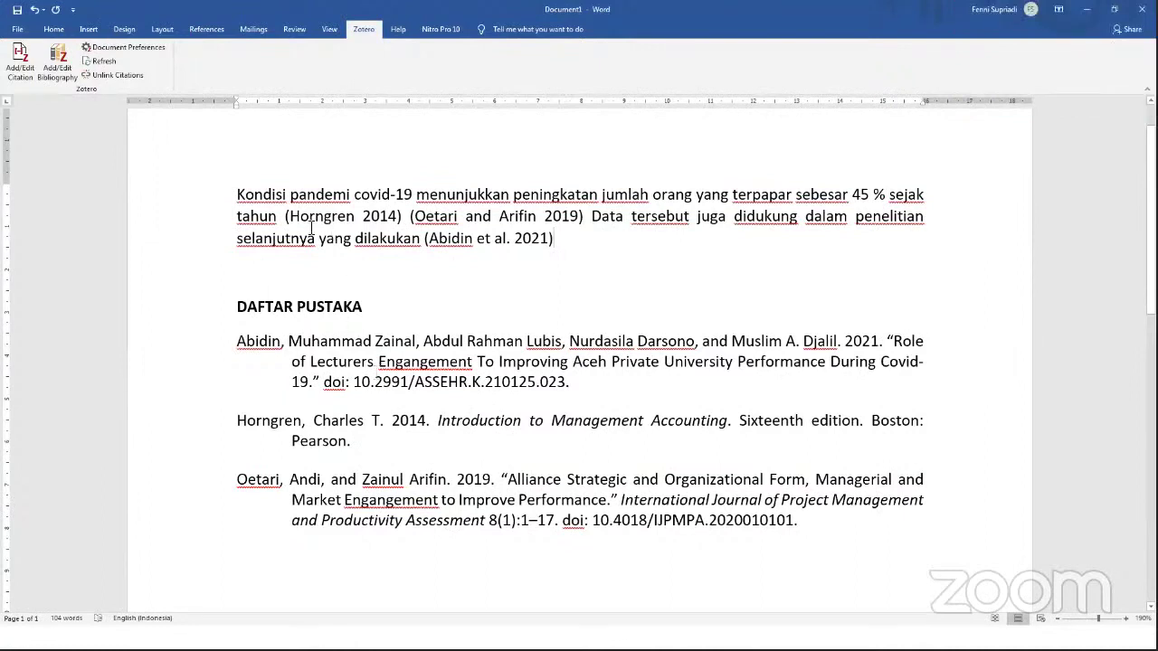
double_click(342, 222)
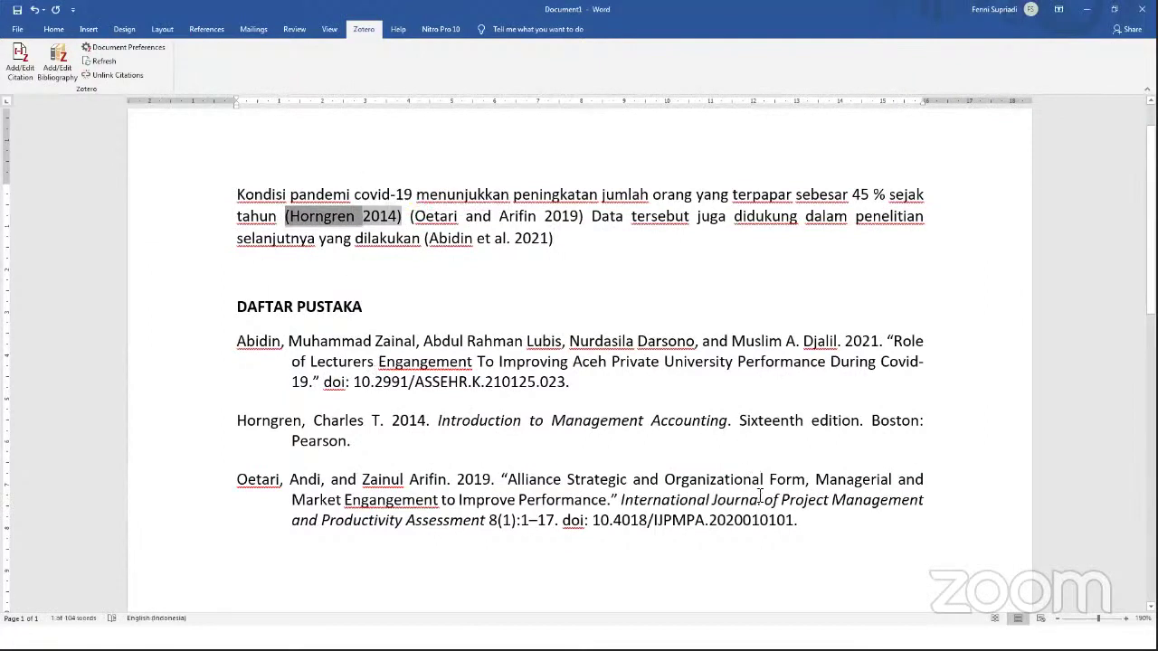
- Delete the whole bibliography under DAFTAR PUSTAKA and all three in-text citations from the paragraph
left_click_drag(602, 481, 232, 339)
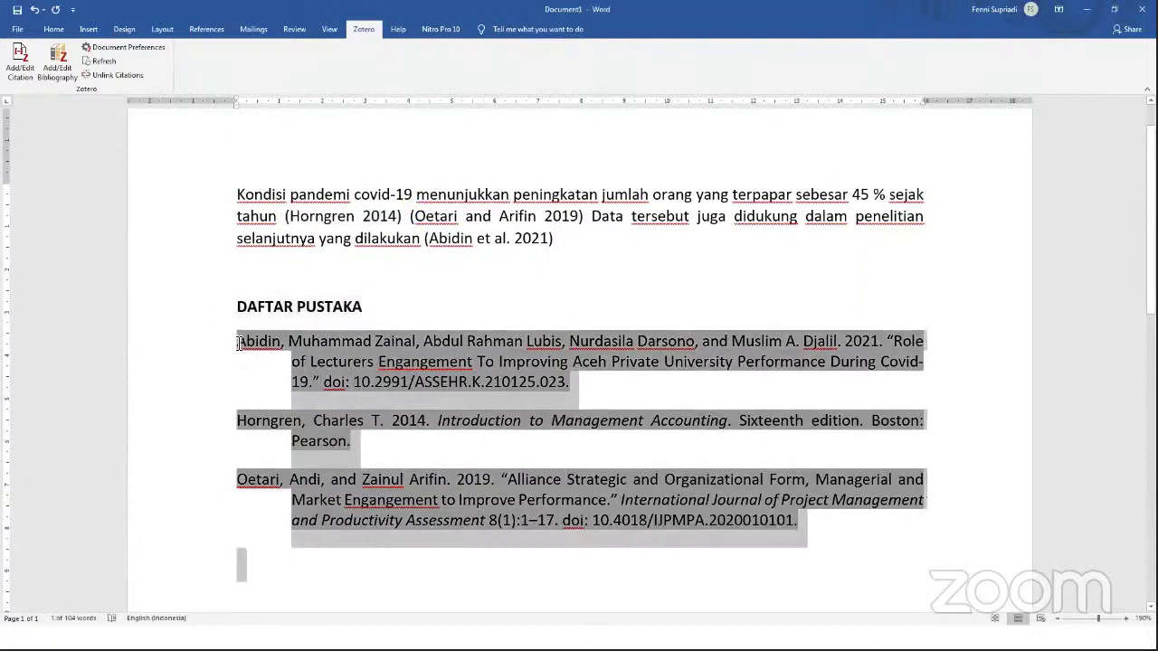
key("Delete")
left_click_drag(286, 220, 405, 220)
key("Delete")
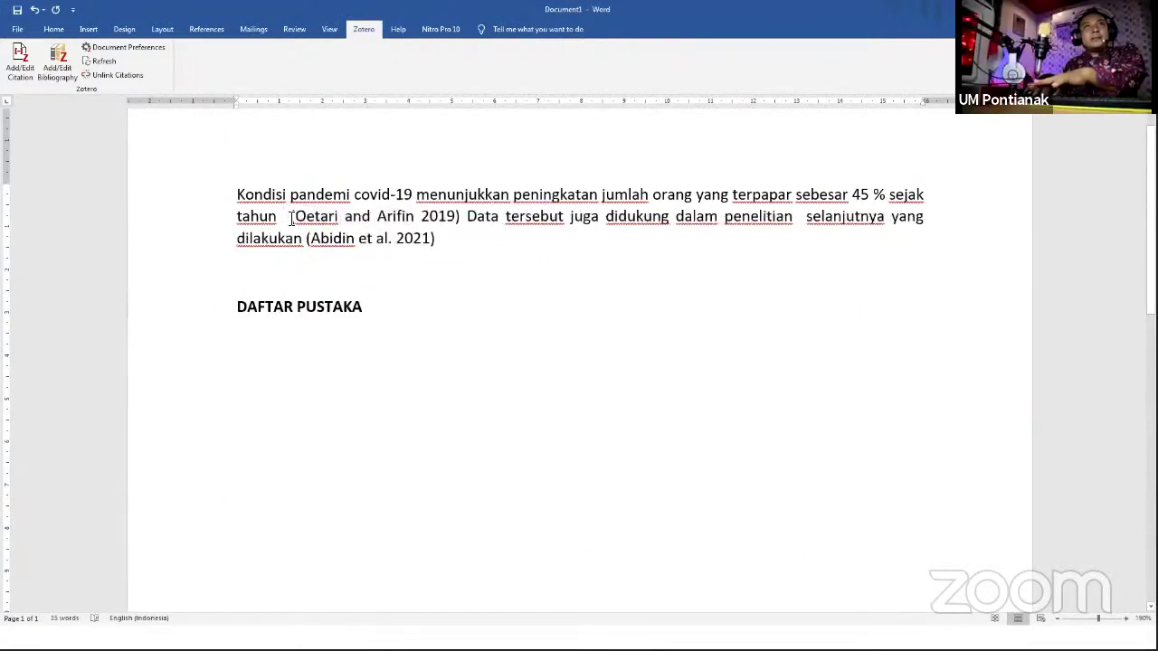
left_click_drag(292, 220, 463, 220)
key("Delete")
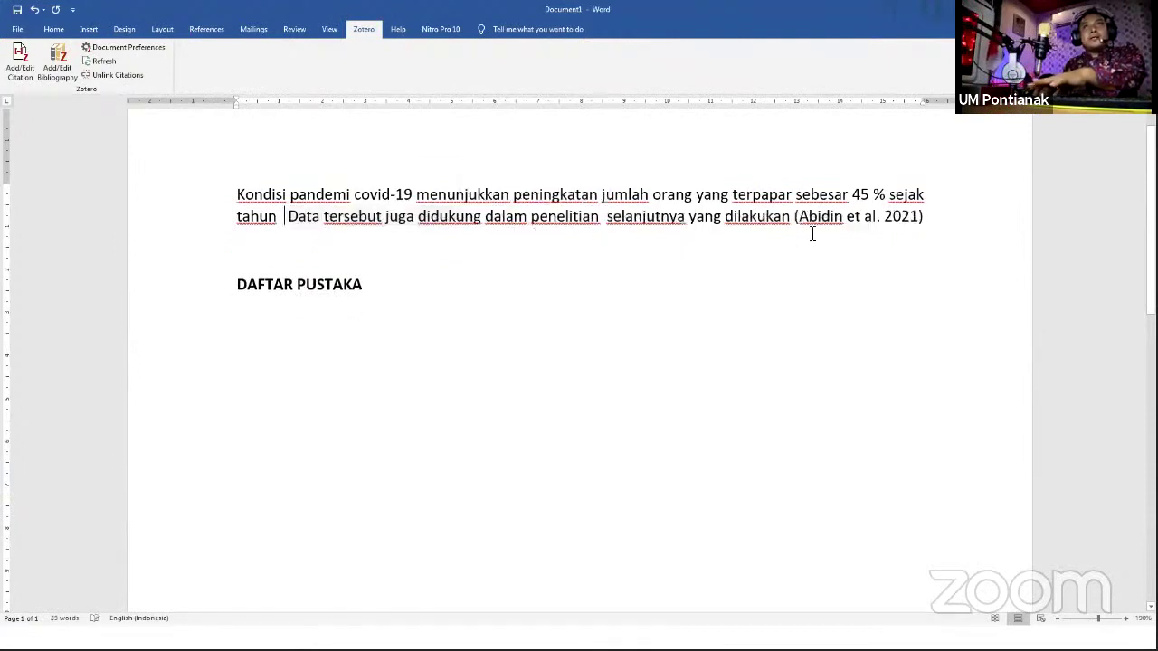
left_click_drag(795, 217, 937, 216)
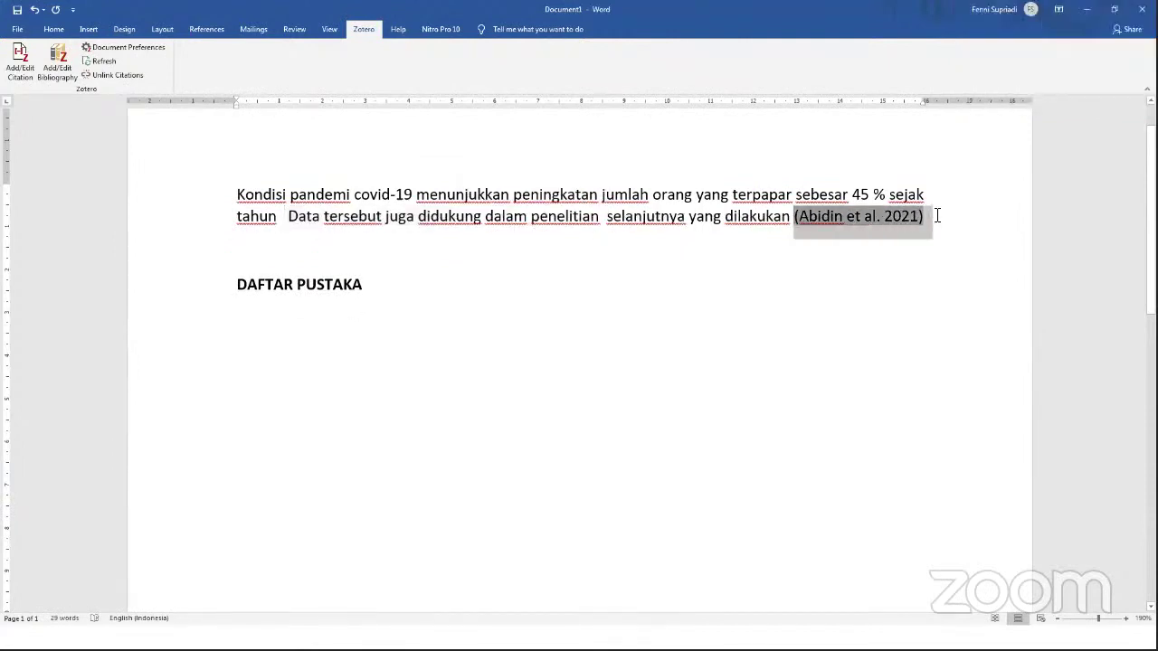
key("Delete")
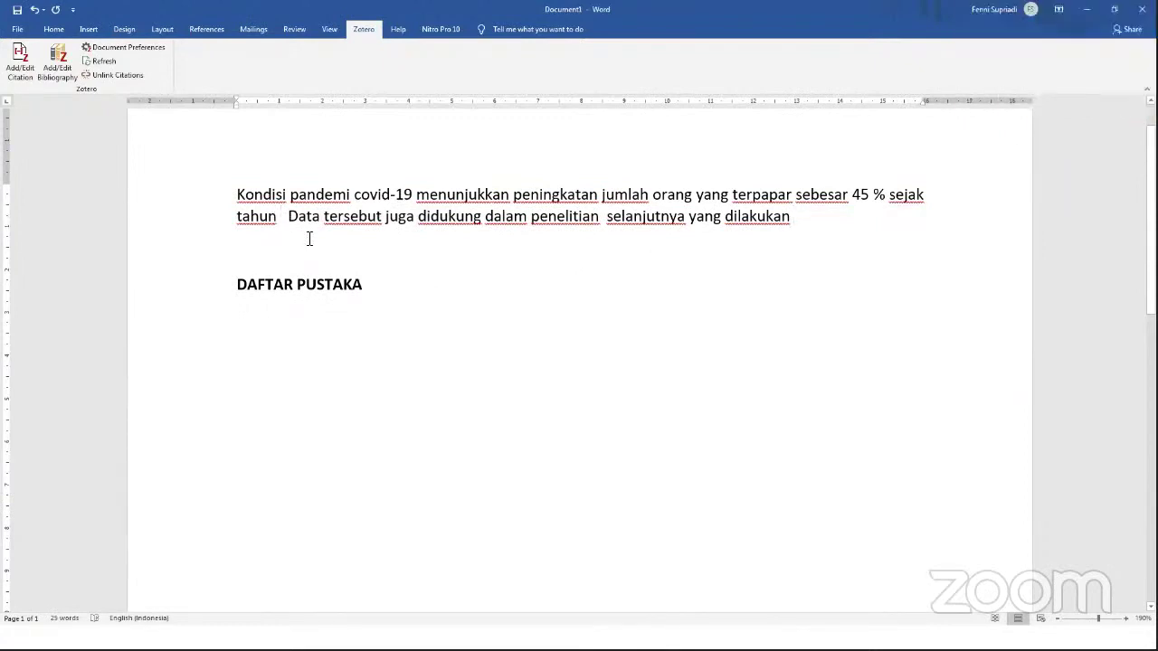
- Insert a Zotero citation for "Approaches towards fighting the COVID-19 pandemic (Review)" after "sejak tahun", choosing the source in Classic View
left_click(20, 63)
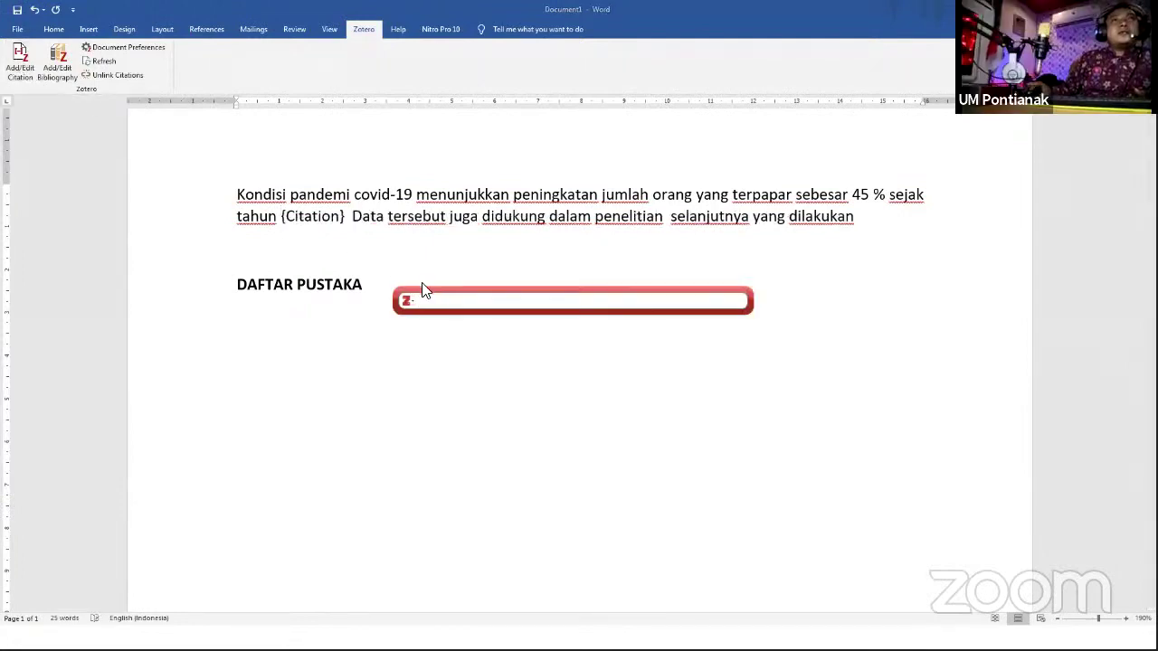
left_click(406, 301)
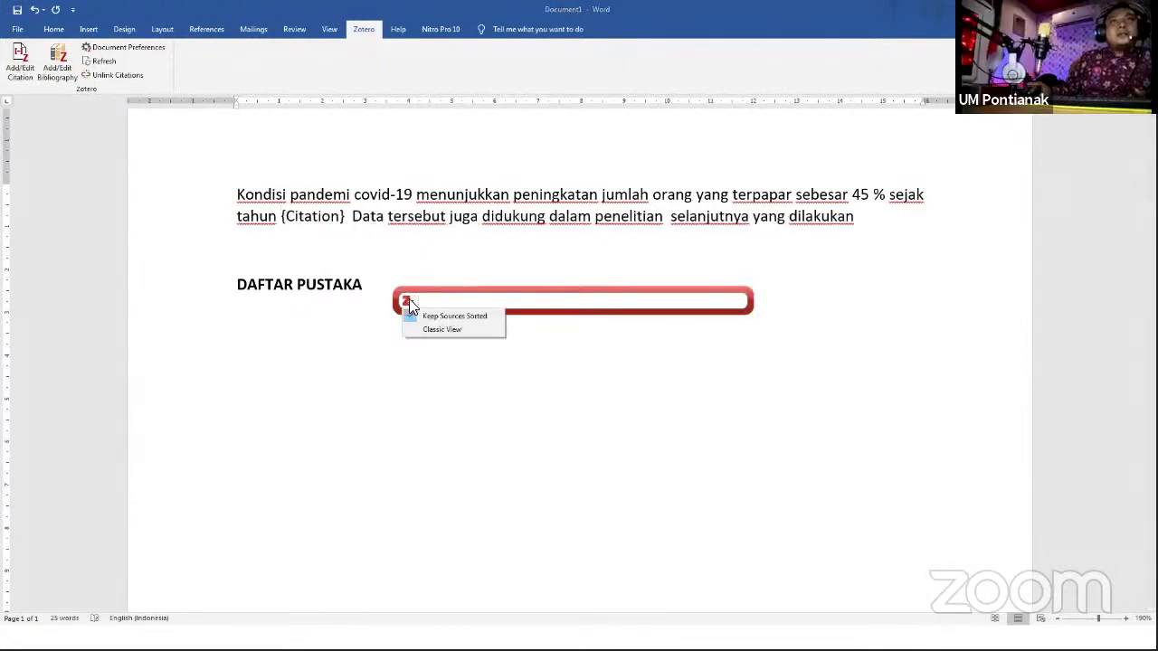
left_click(442, 330)
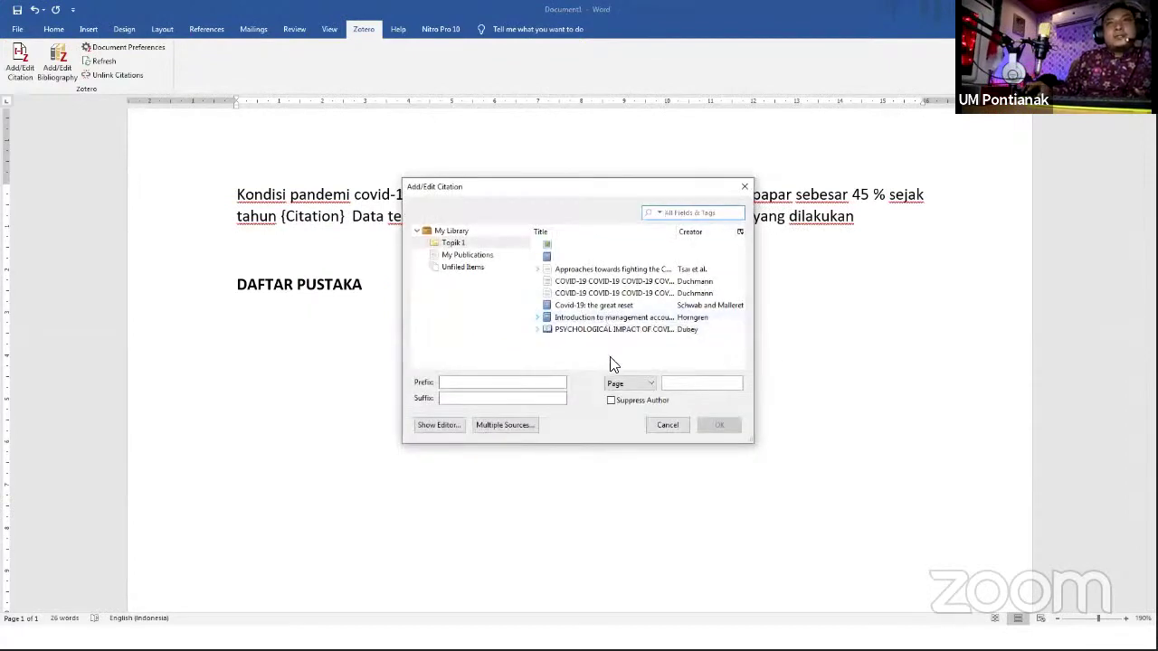
left_click(589, 270)
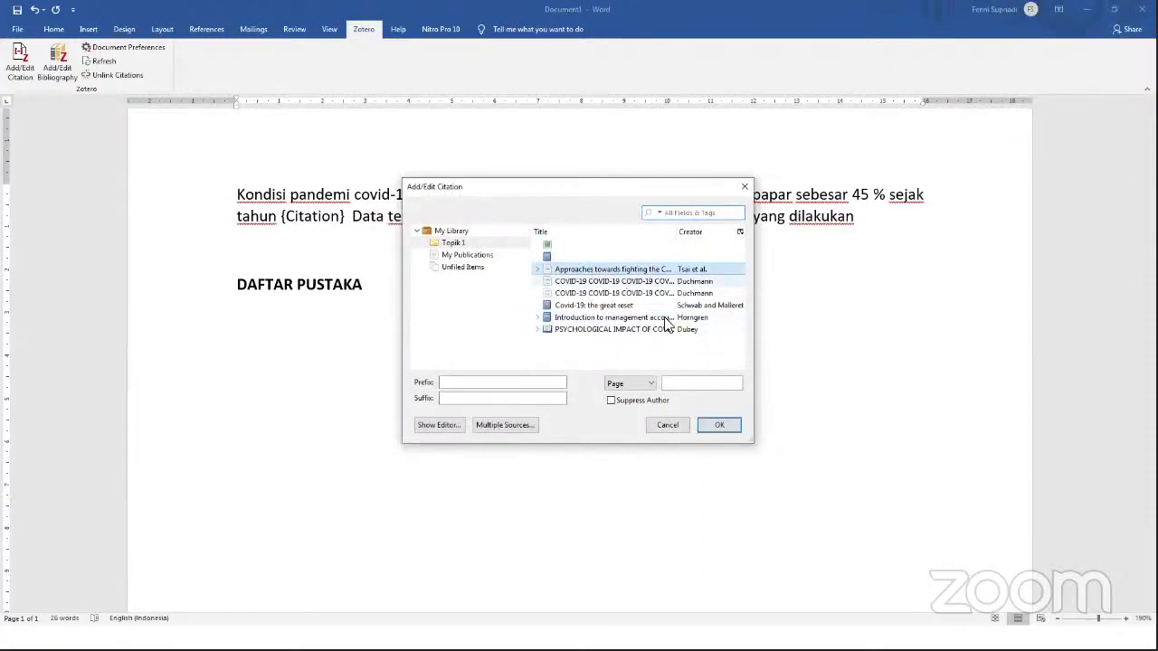
left_click(724, 422)
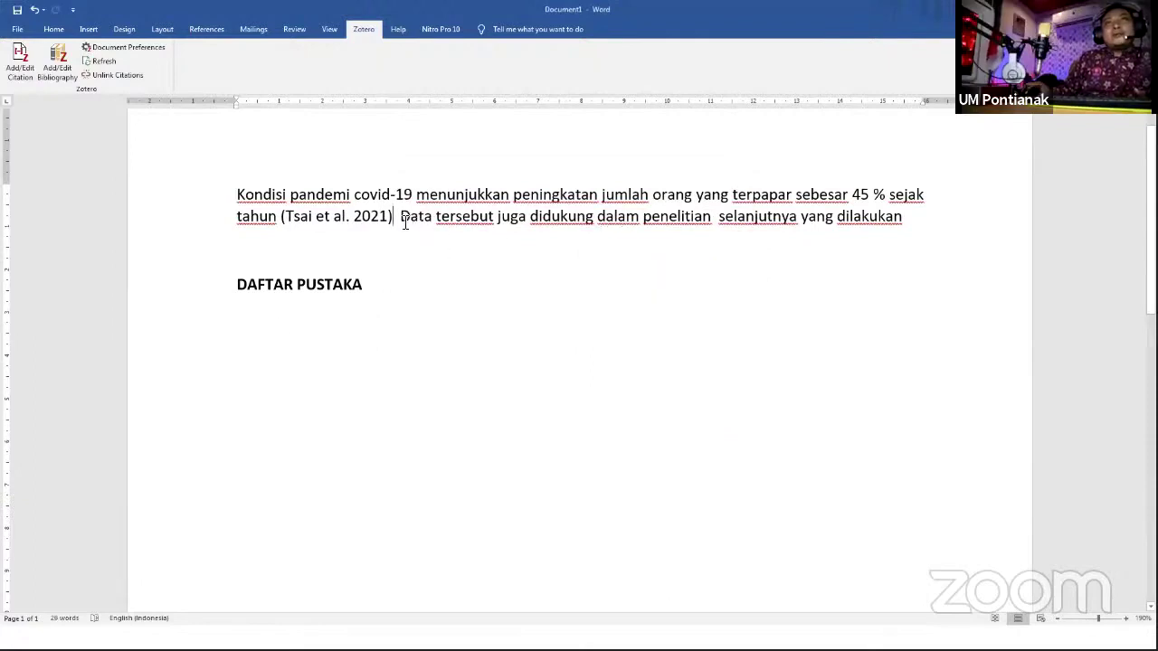
- Insert a Zotero citation for "Covid-19: the great reset" at the end of the paragraph after "dilakukan", using Classic View
left_click(909, 218)
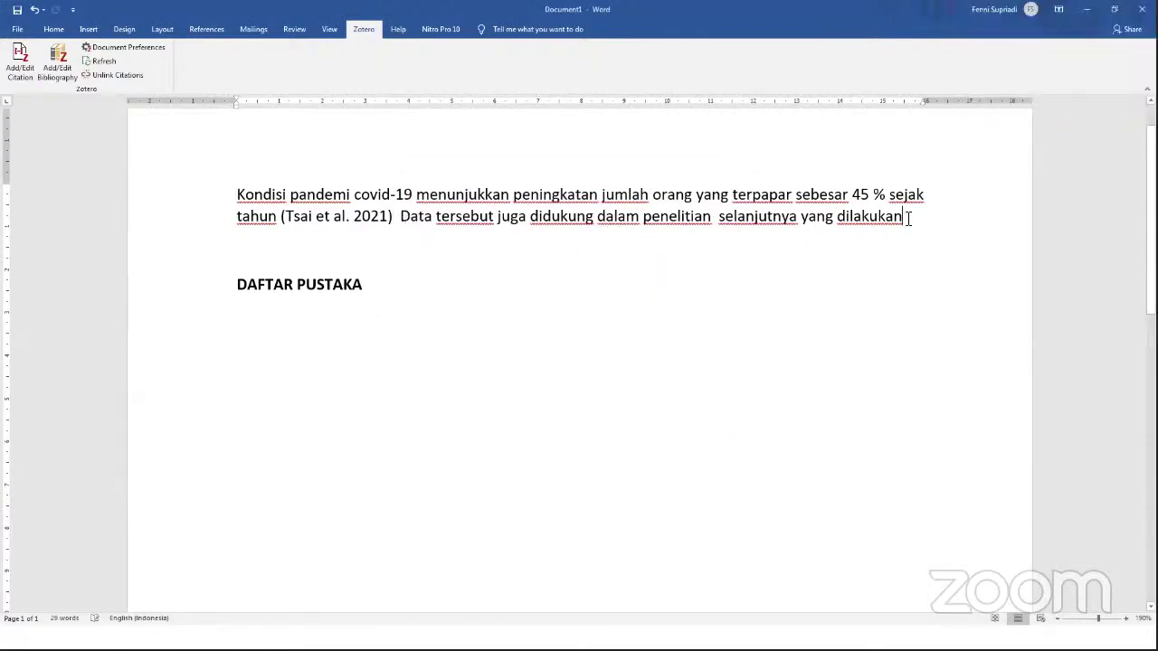
left_click(28, 68)
left_click(409, 300)
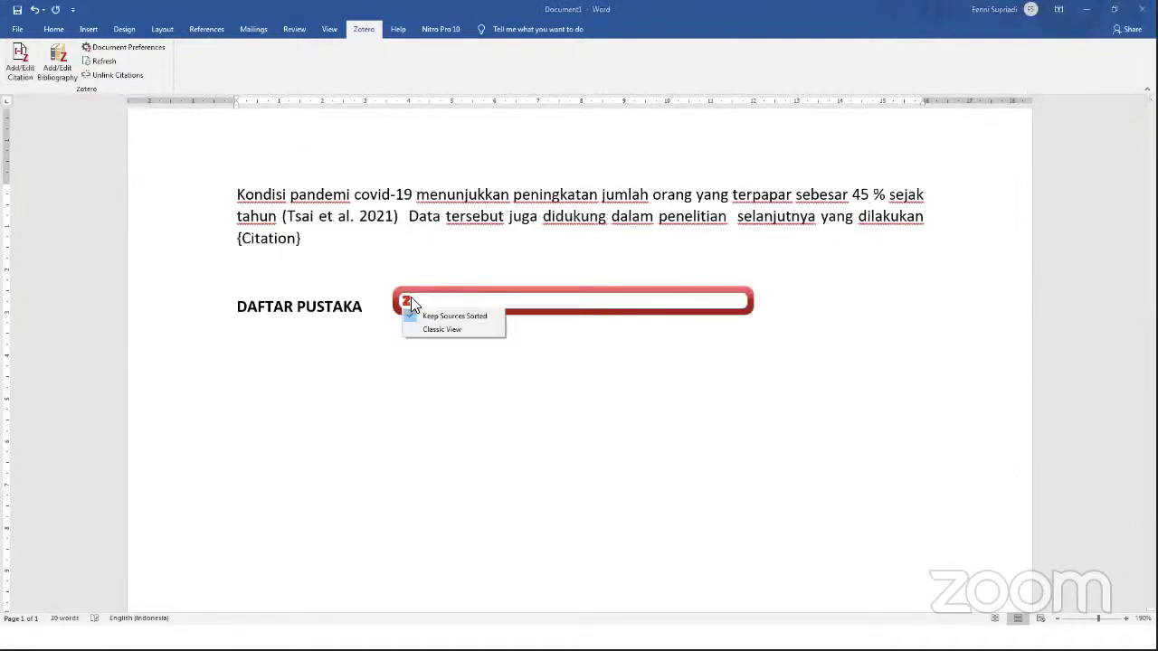
left_click(437, 329)
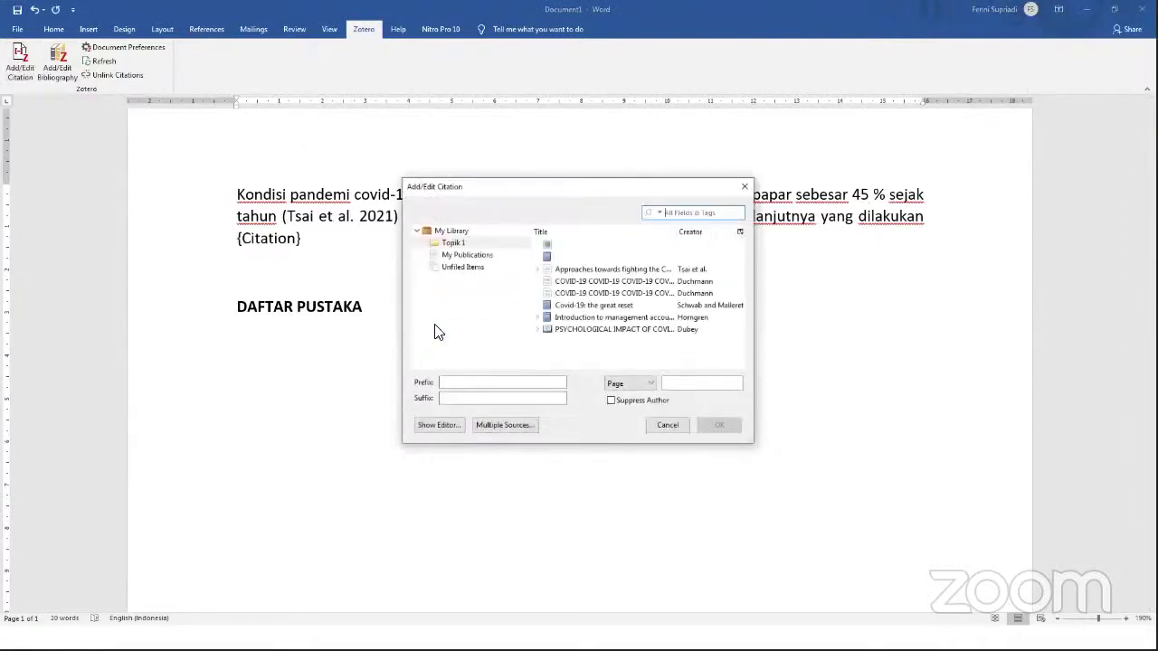
left_click(608, 308)
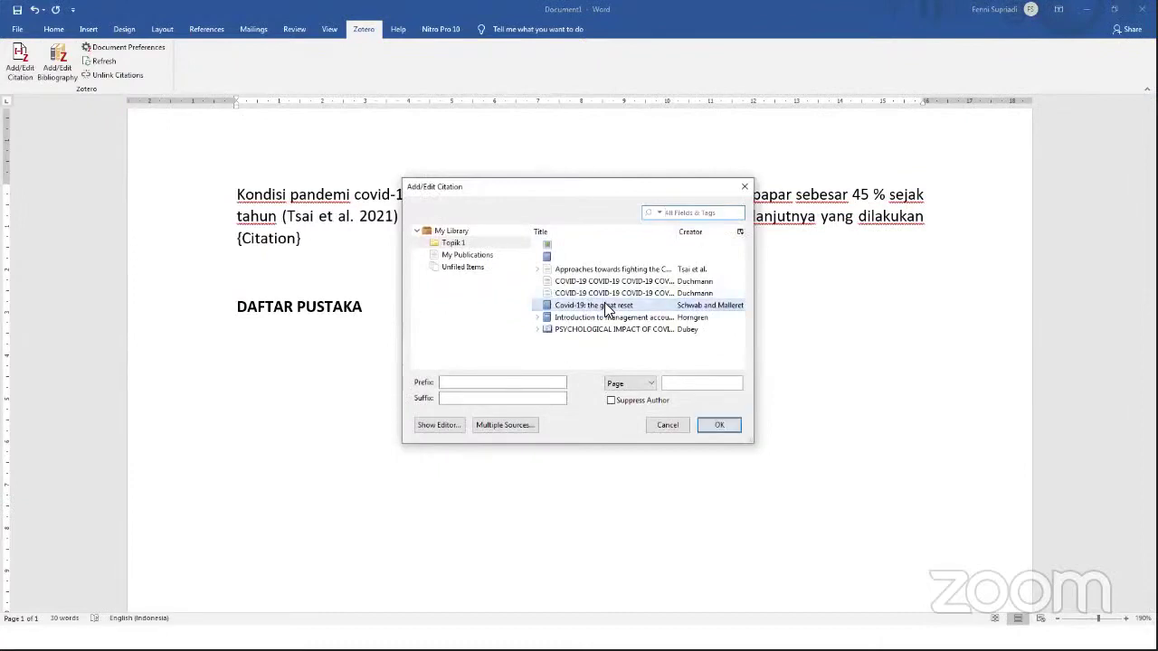
left_click(719, 424)
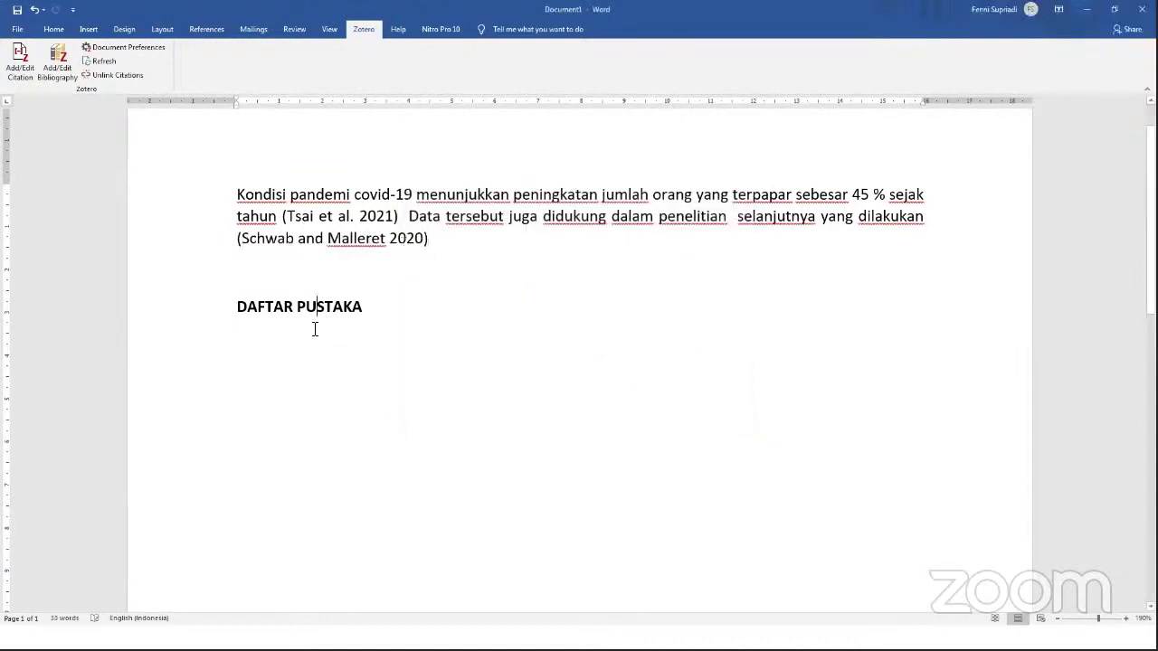
- Insert the Zotero bibliography on a new line under the DAFTAR PUSTAKA heading and select all its entries
key("Return")
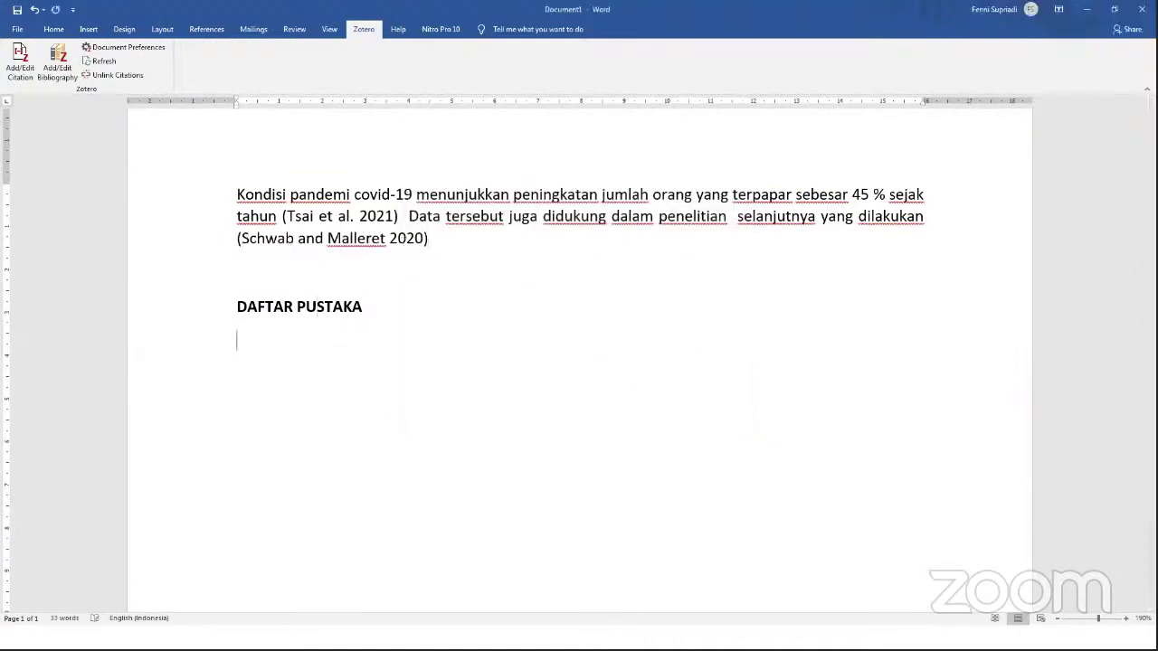
left_click(56, 66)
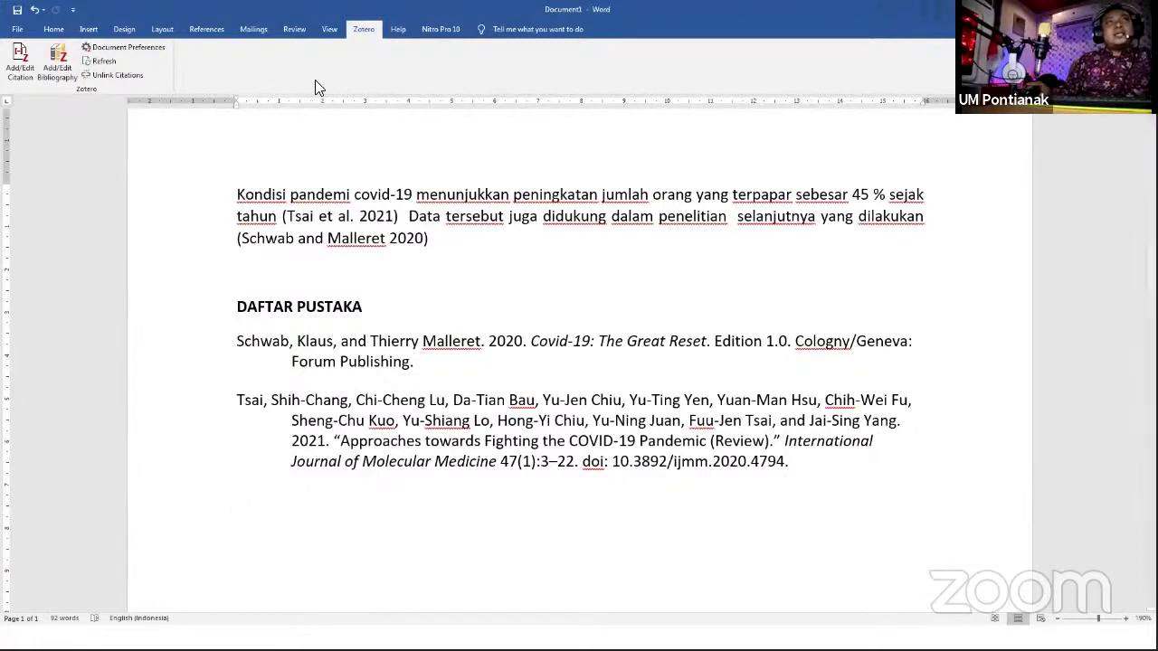
left_click_drag(240, 341, 792, 464)
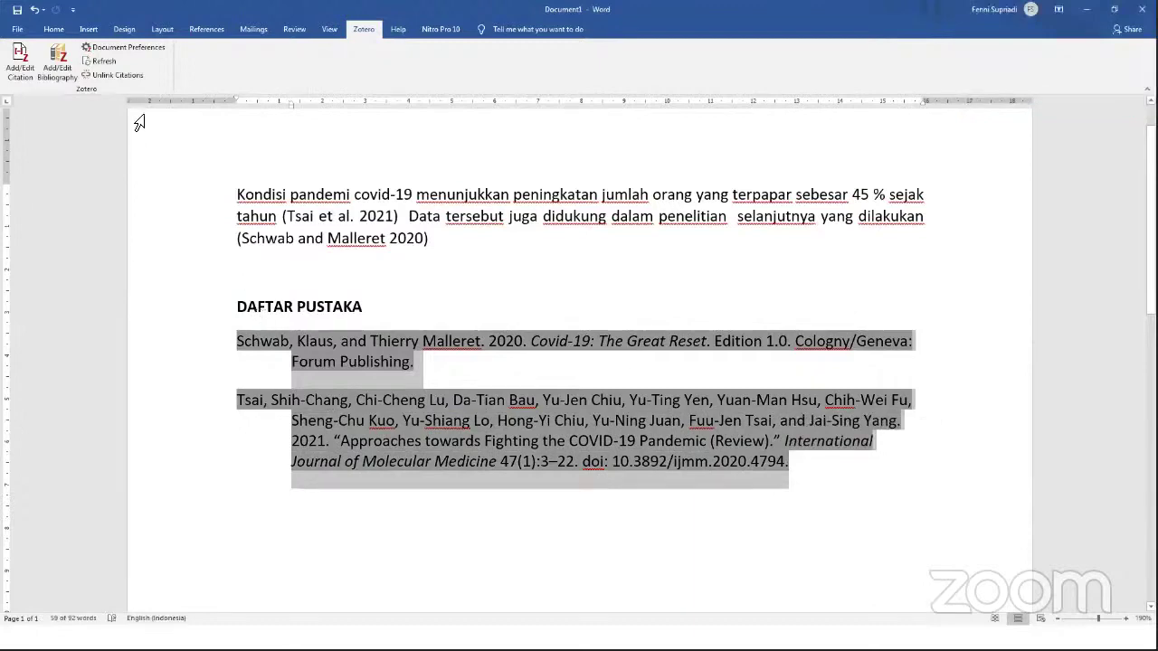
- Change the document's Zotero citation style to American Chemical Society
left_click(143, 47)
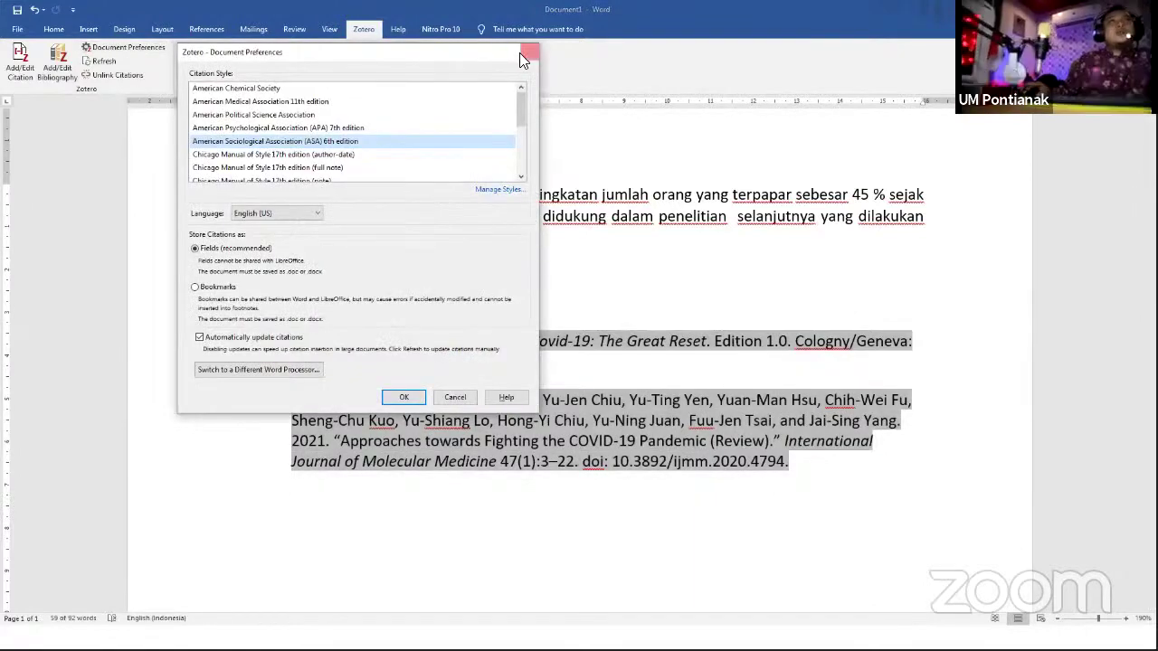
left_click(521, 56)
left_click(144, 47)
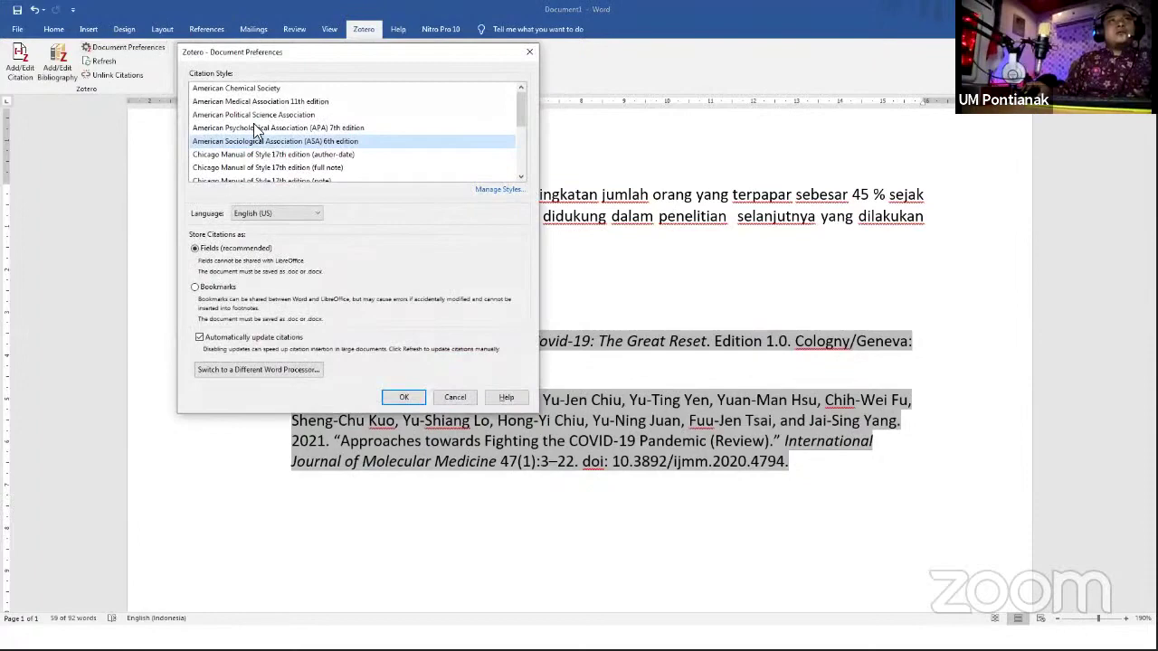
left_click(257, 88)
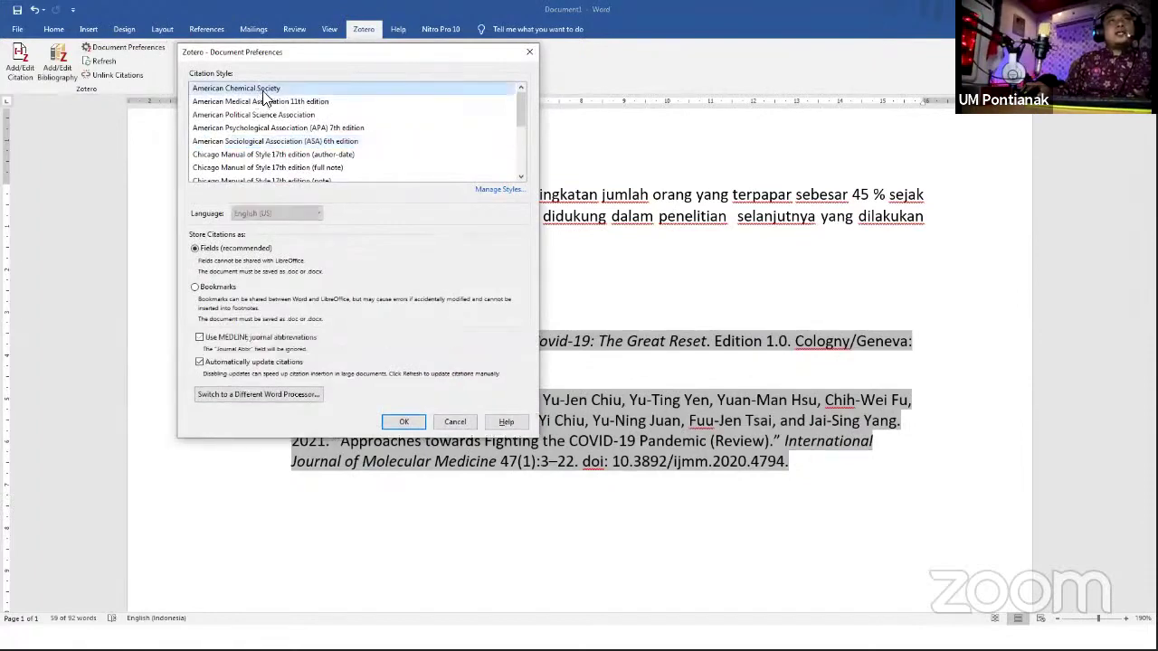
left_click(401, 422)
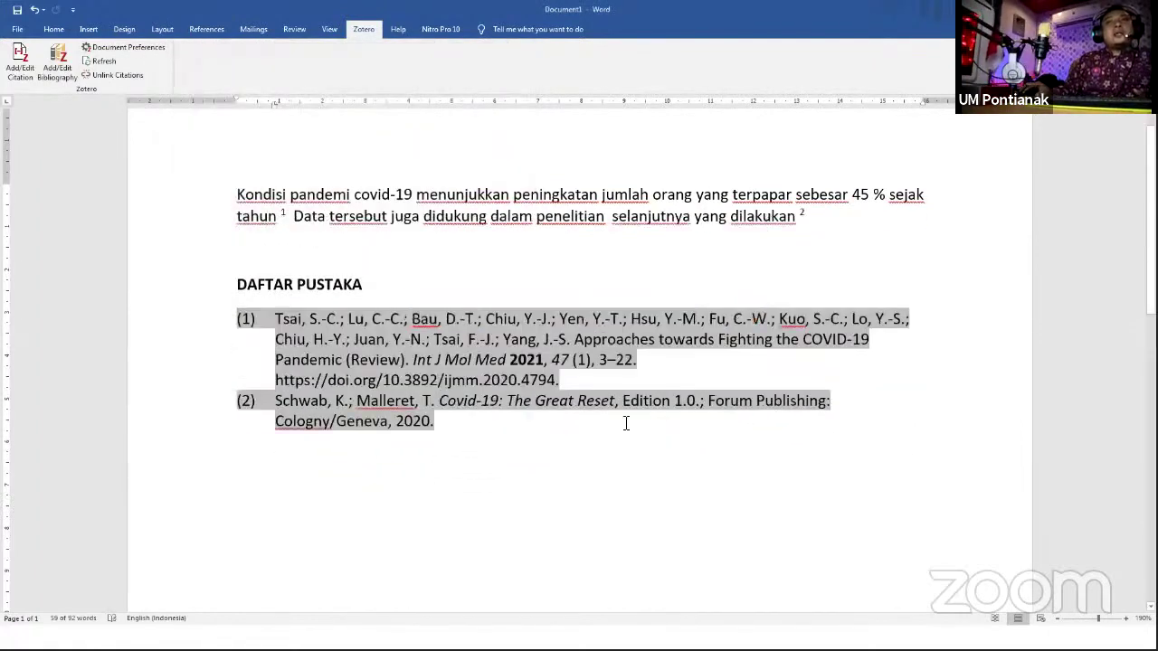
- Change the document's Zotero citation style to American Medical Association 11th edition
left_click(136, 54)
left_click(226, 101)
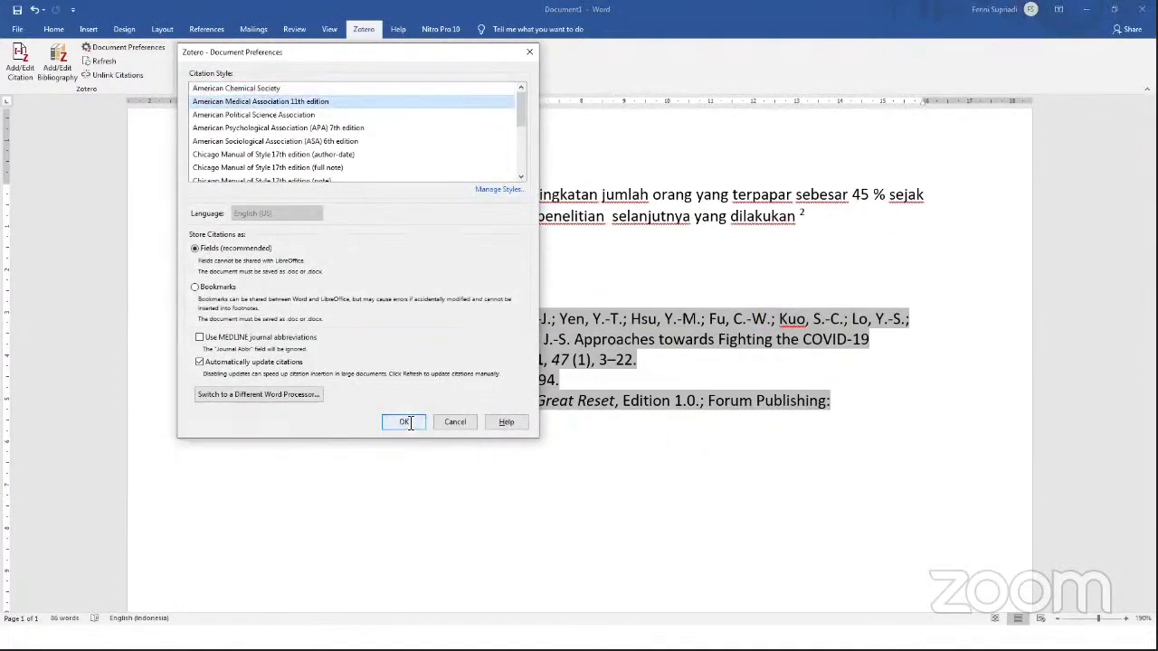
left_click(407, 422)
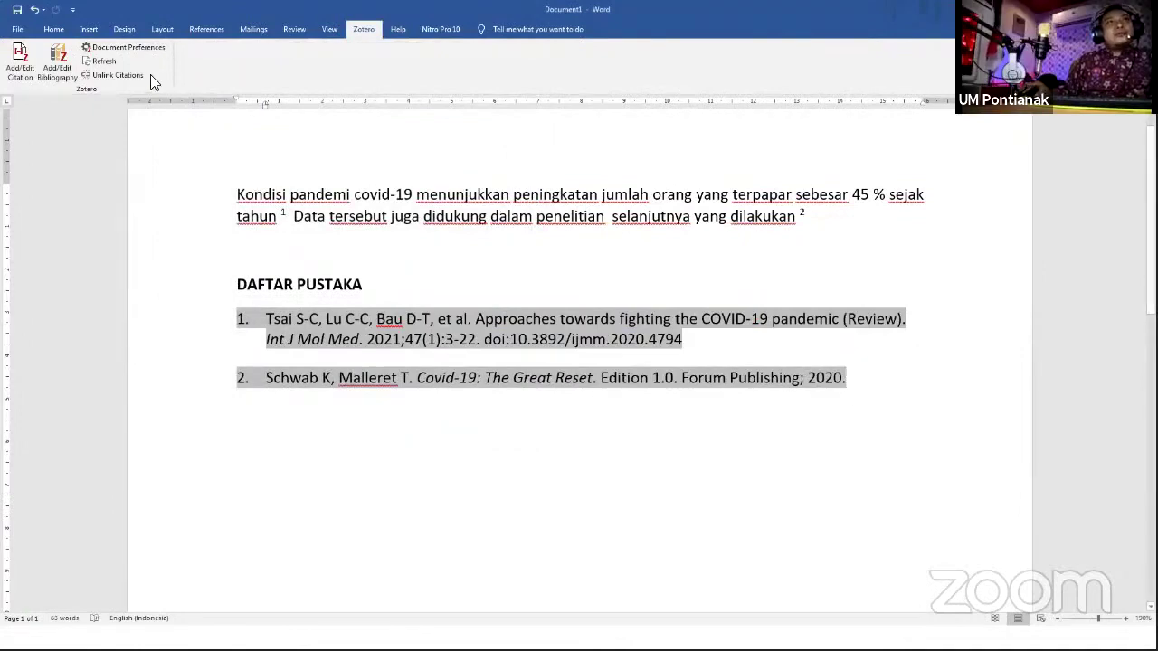
left_click(117, 48)
left_click(529, 51)
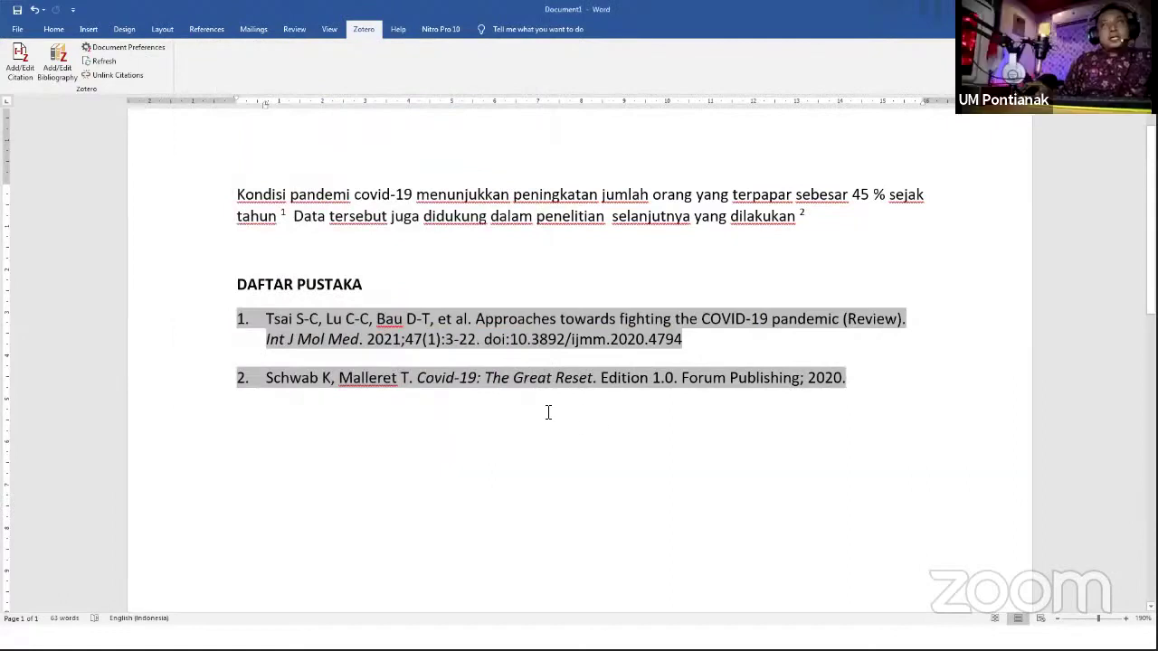
- Switch to Zotero and examine the author and abstract fields of "Approaches towards fighting the COVID-19 pandemic (Review)"
key("super")
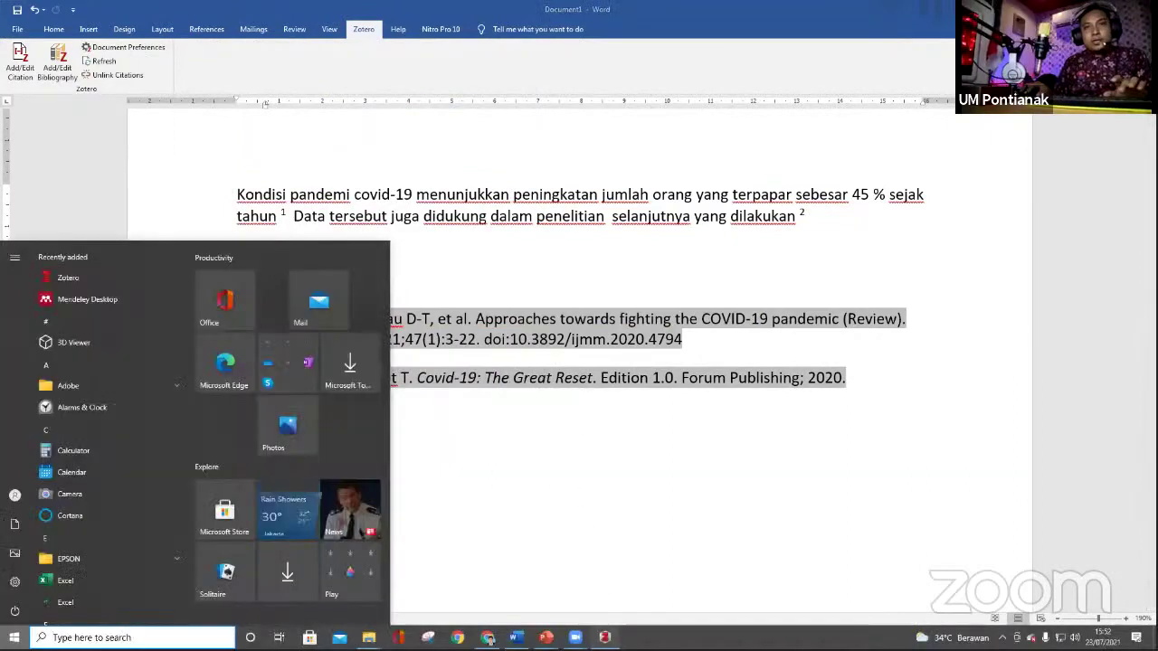
left_click(545, 638)
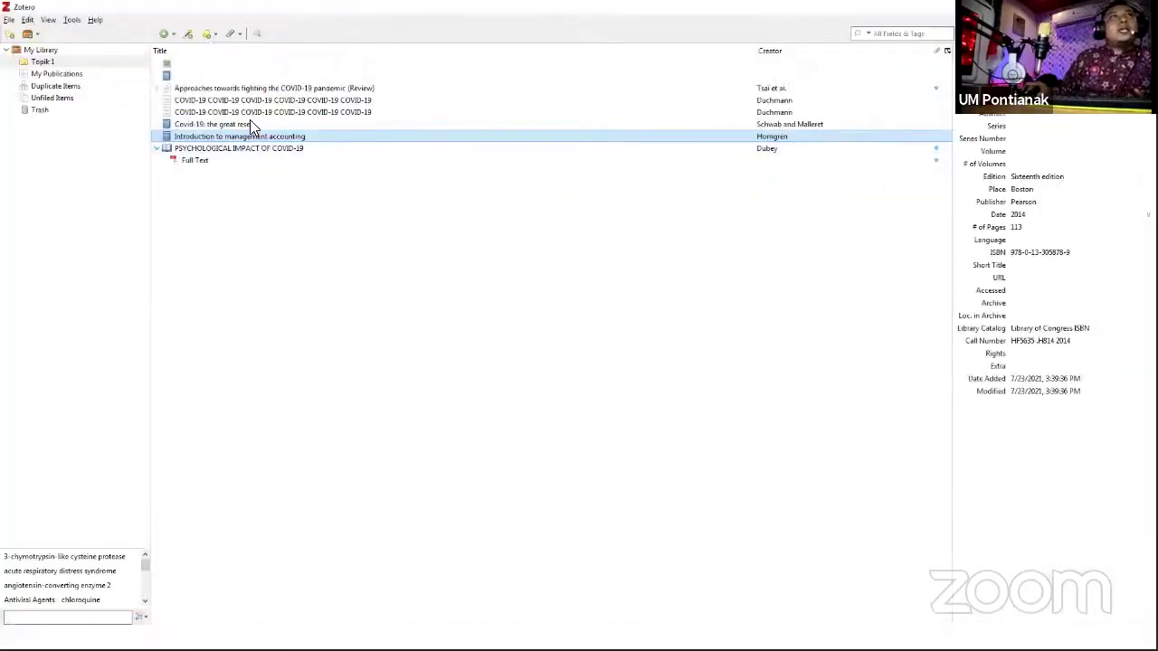
left_click(258, 90)
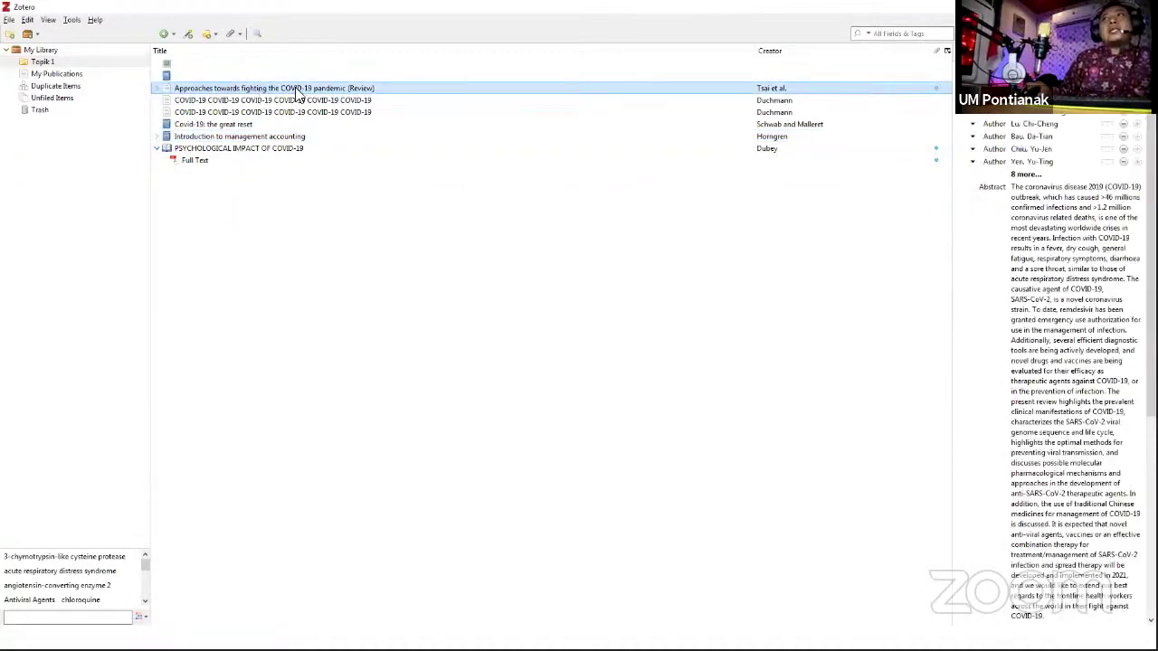
left_click(1041, 123)
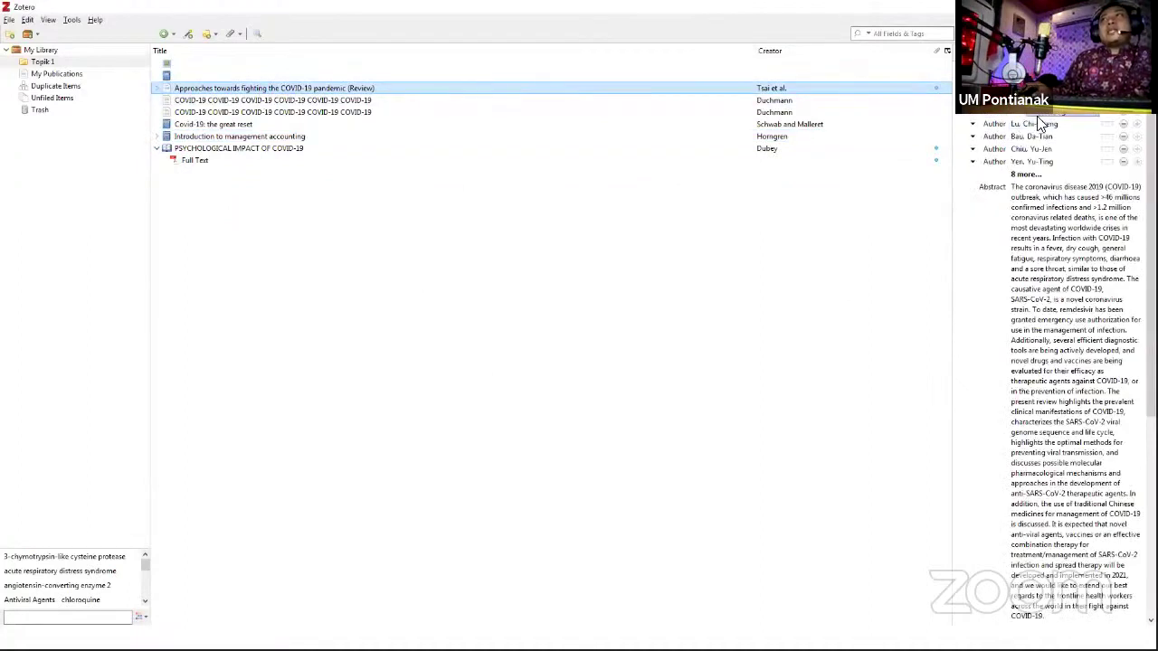
left_click(1068, 281)
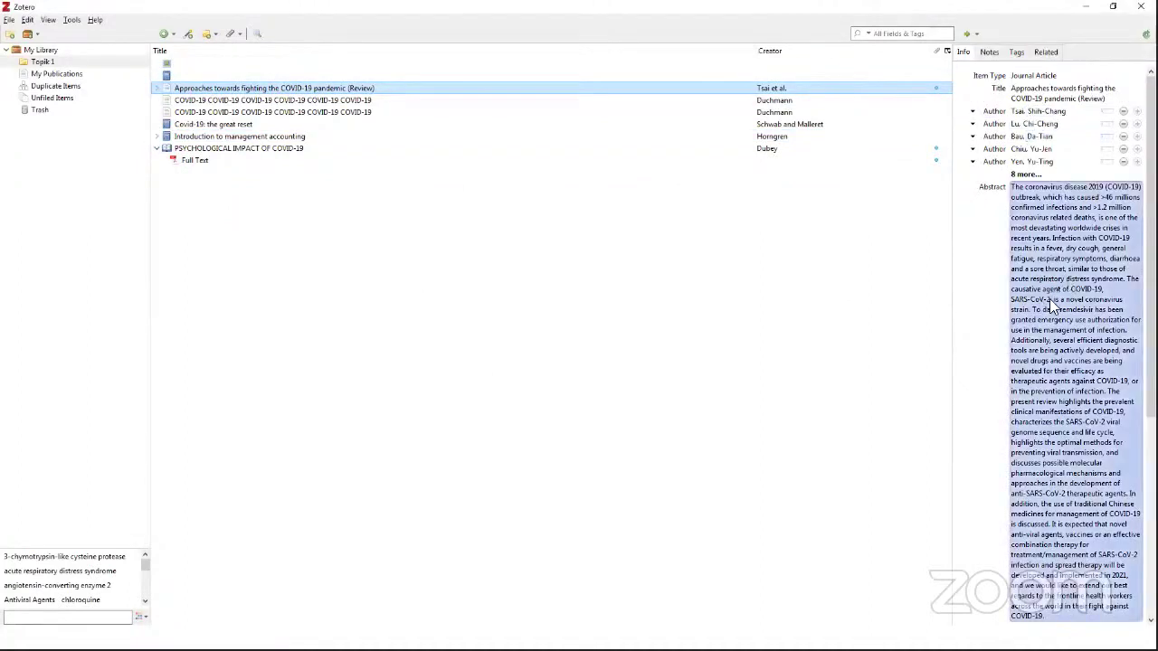
- Examine the edition, the available item types and the author fields of the "Covid-19: the great reset" book record
left_click(229, 126)
left_click(1016, 191)
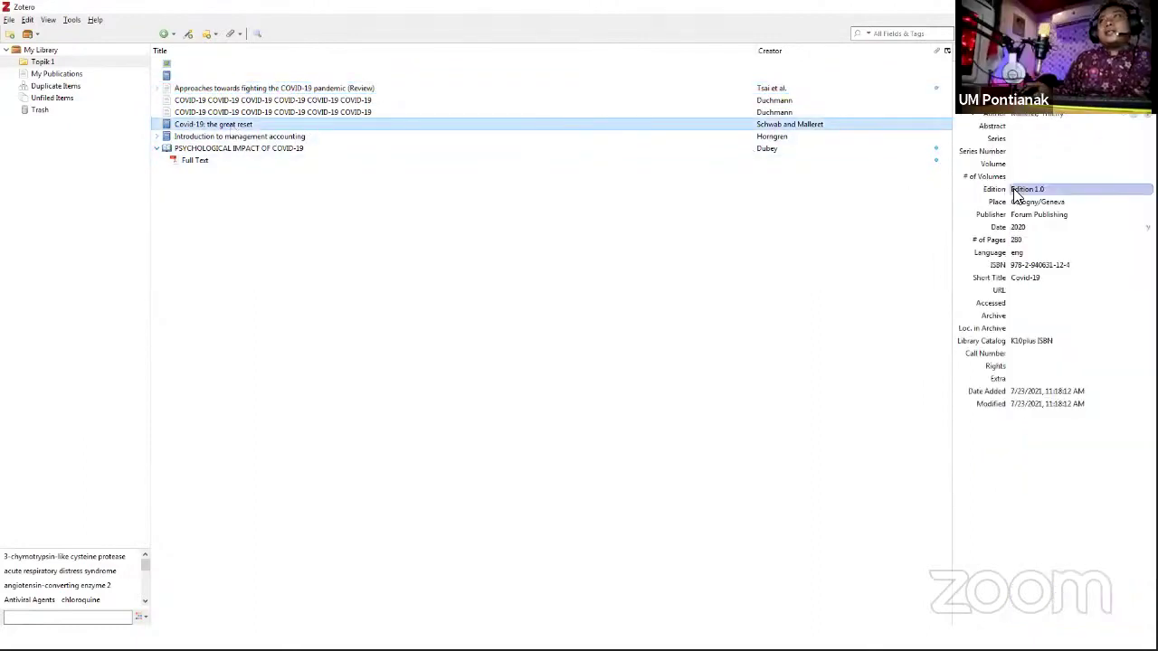
left_click(1018, 76)
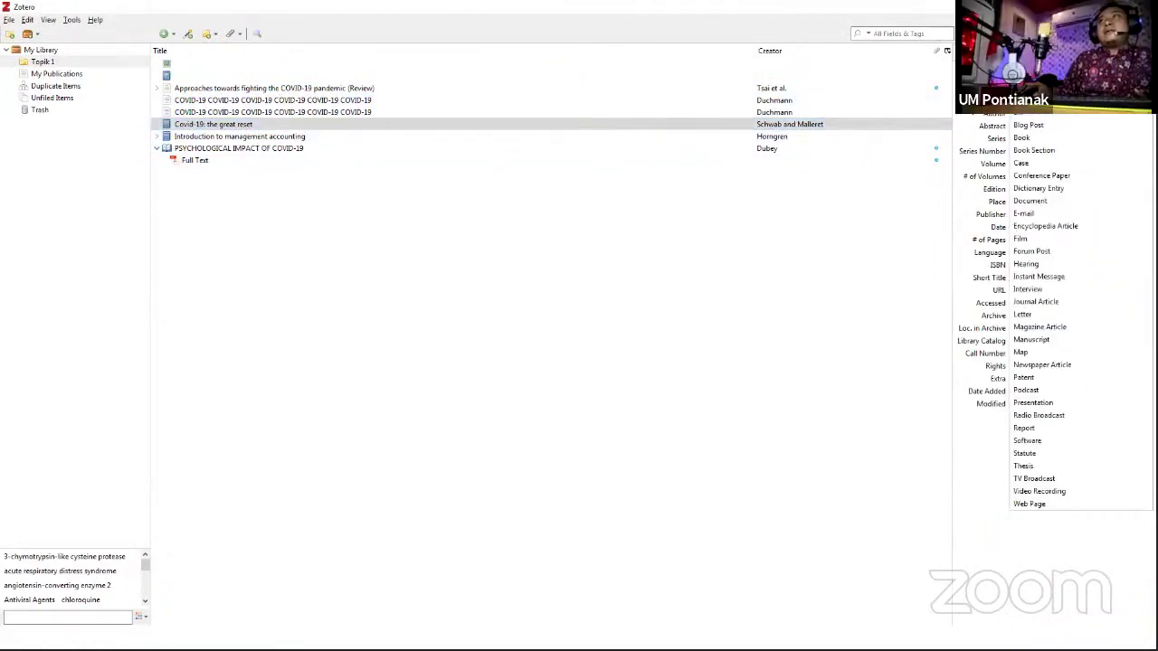
left_click(1019, 76)
left_click(1019, 76)
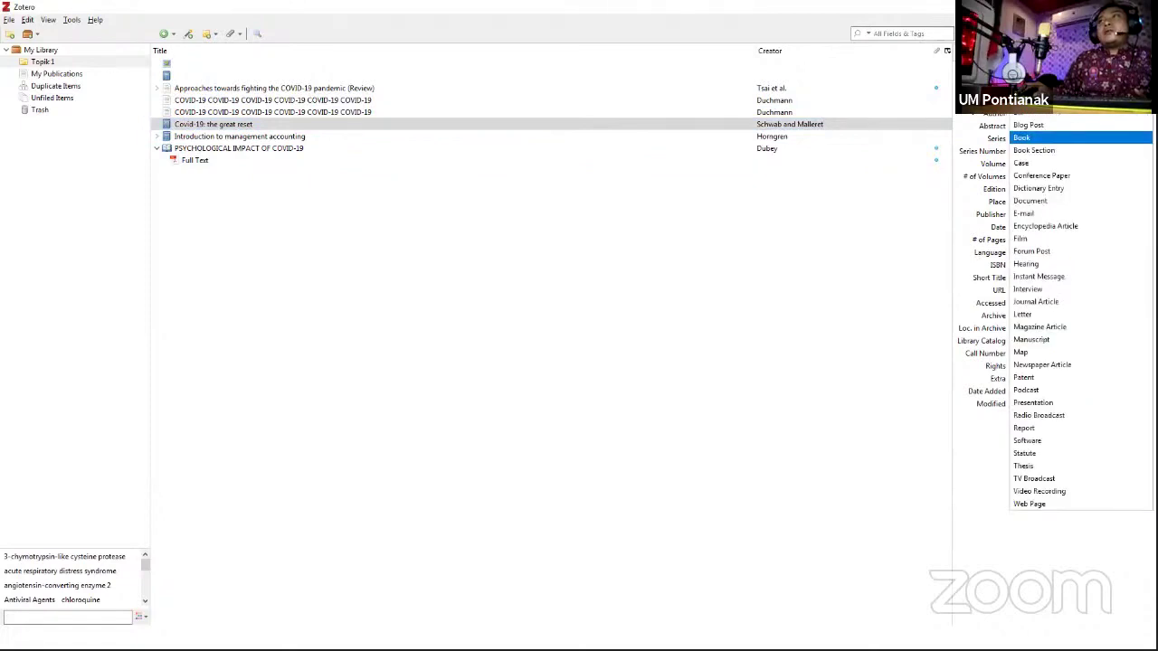
left_click(1022, 114)
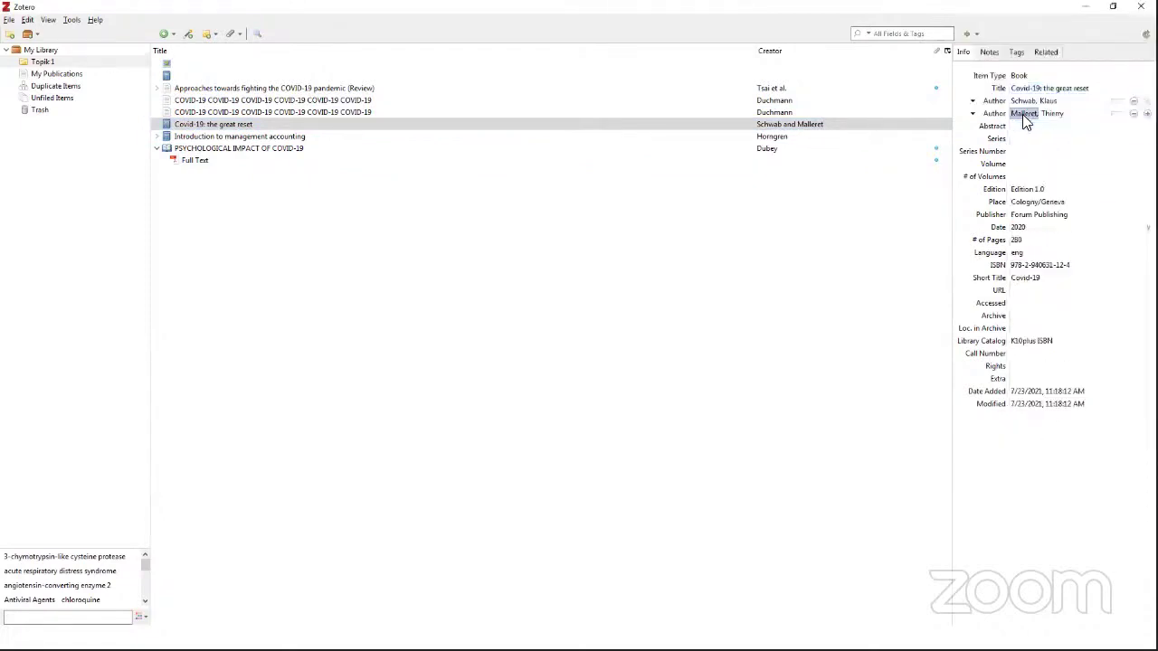
left_click(1032, 115)
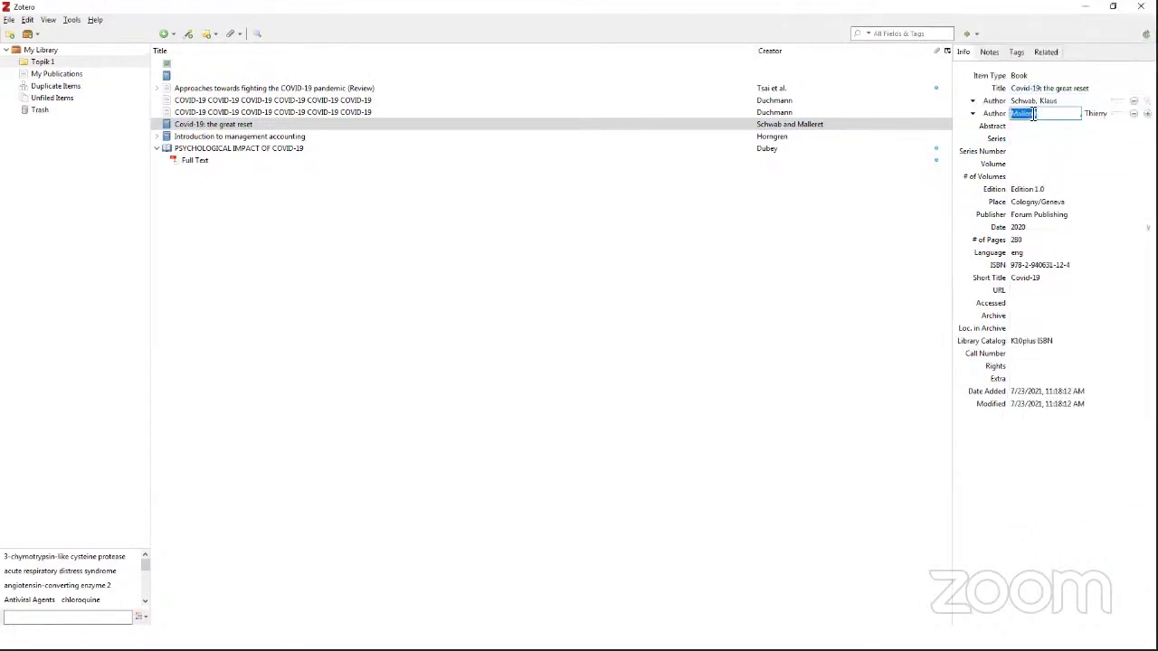
left_click(857, 218)
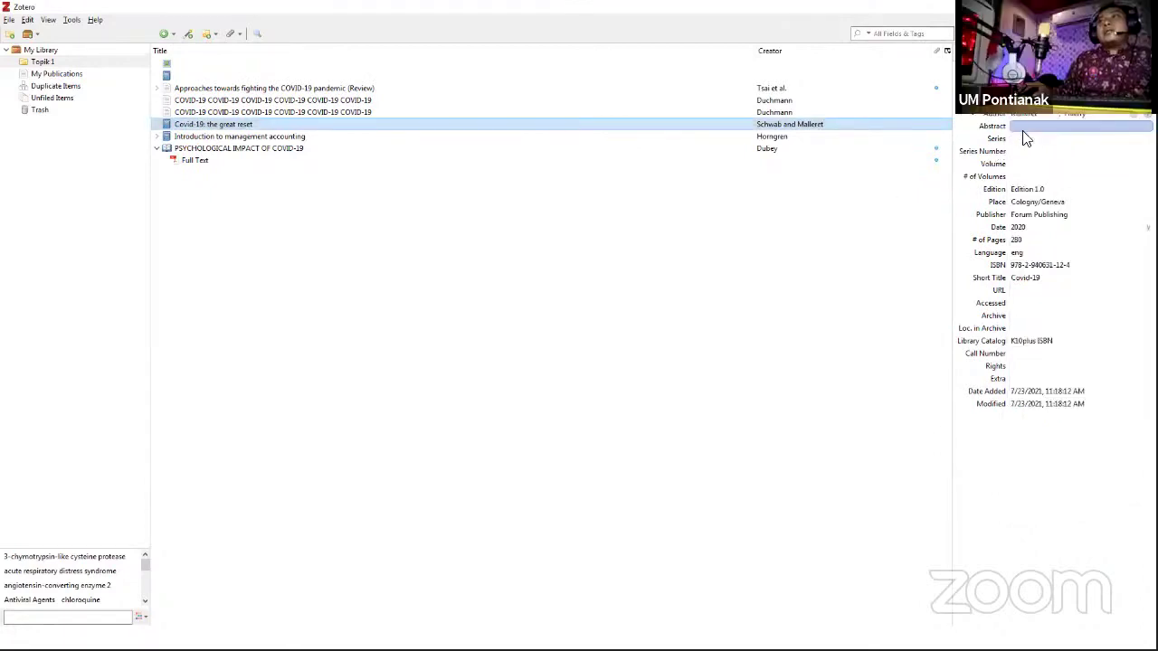
- Look through the metadata of the other references in the Topik 1 collection, including "PSYCHOLOGICAL IMPACT OF COVID-19" and the repeated COVID-19 article
left_click(269, 148)
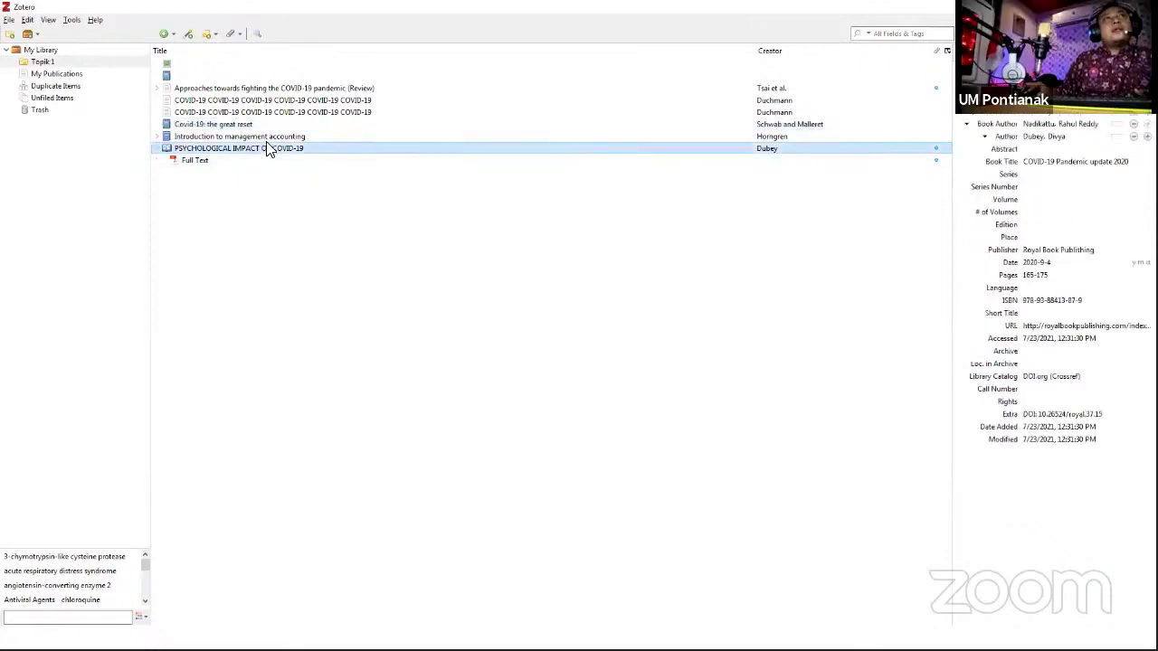
left_click(258, 99)
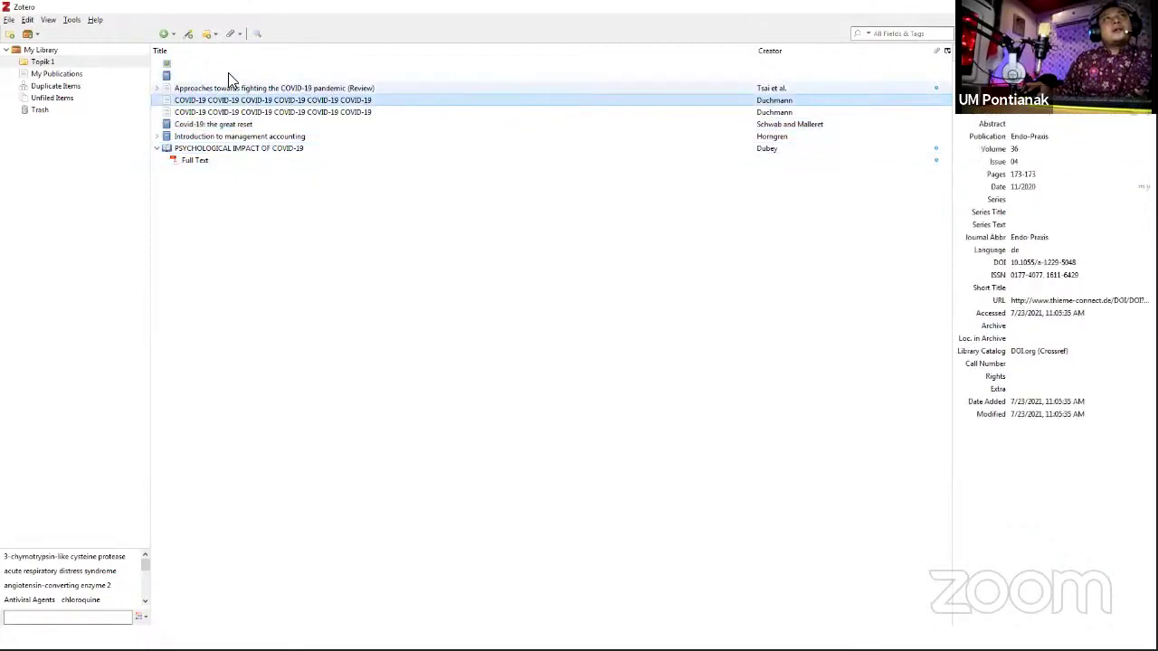
left_click(63, 73)
left_click(89, 63)
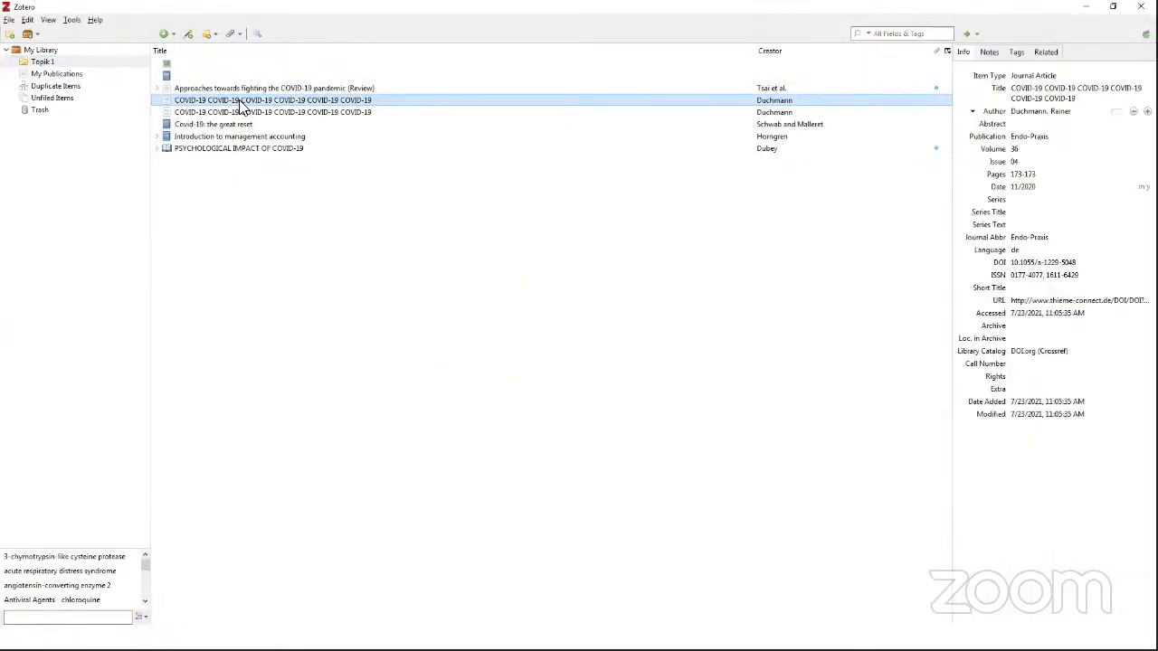
left_click(249, 123)
left_click(264, 101)
left_click(256, 89)
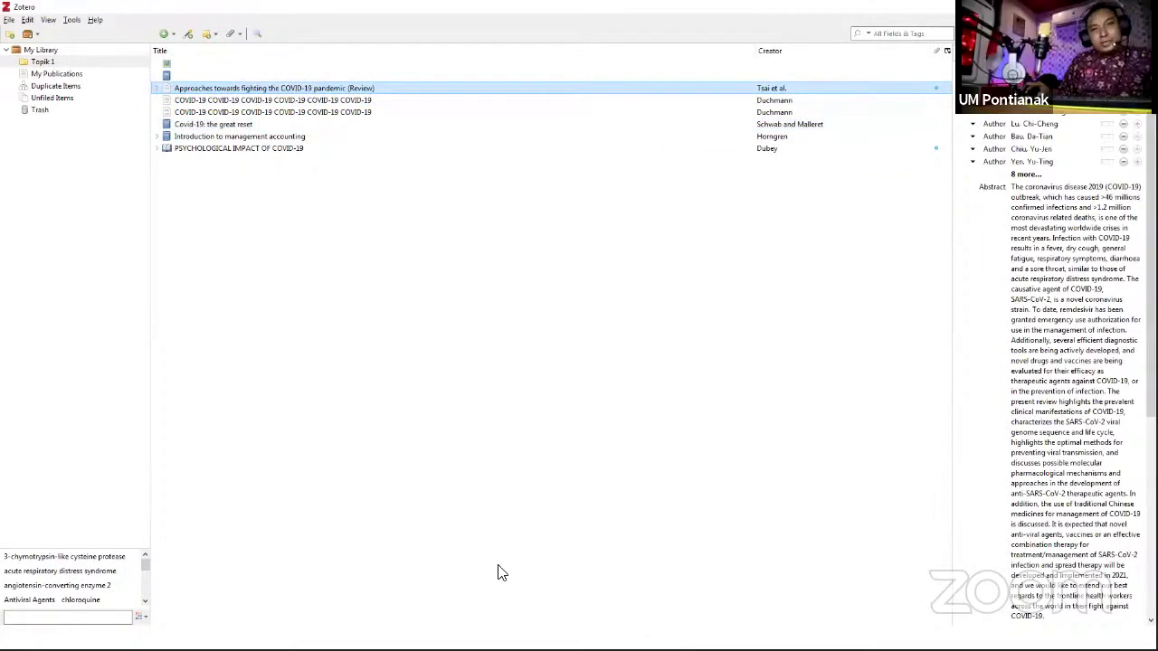
key("super")
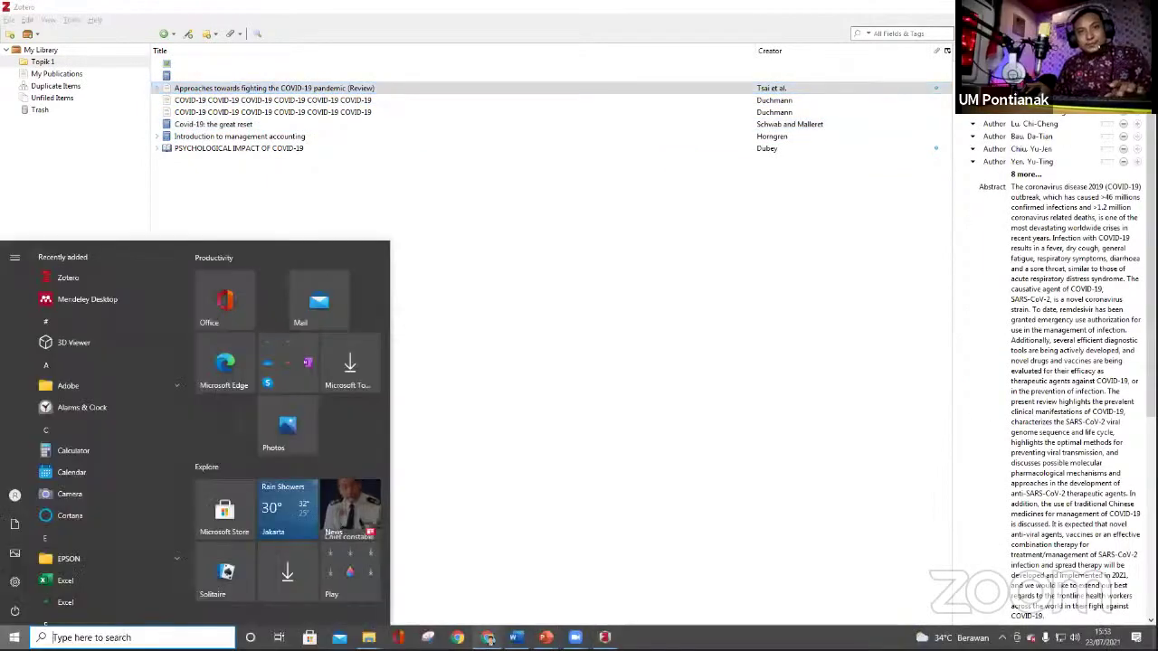
left_click(490, 639)
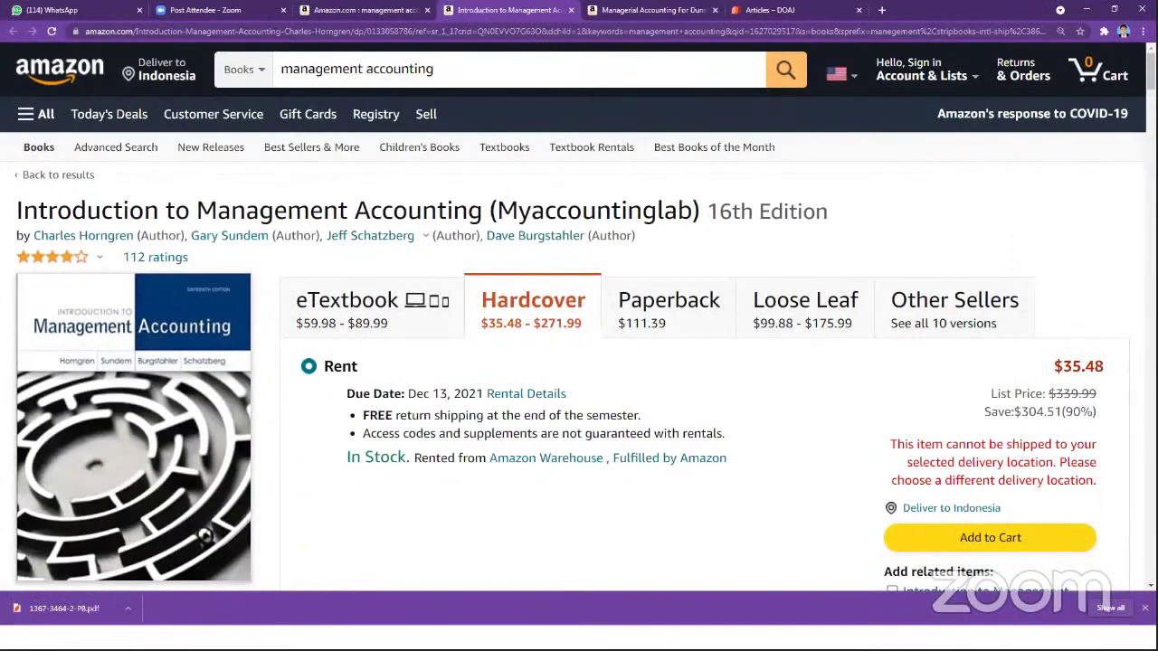
key("super")
key("super")
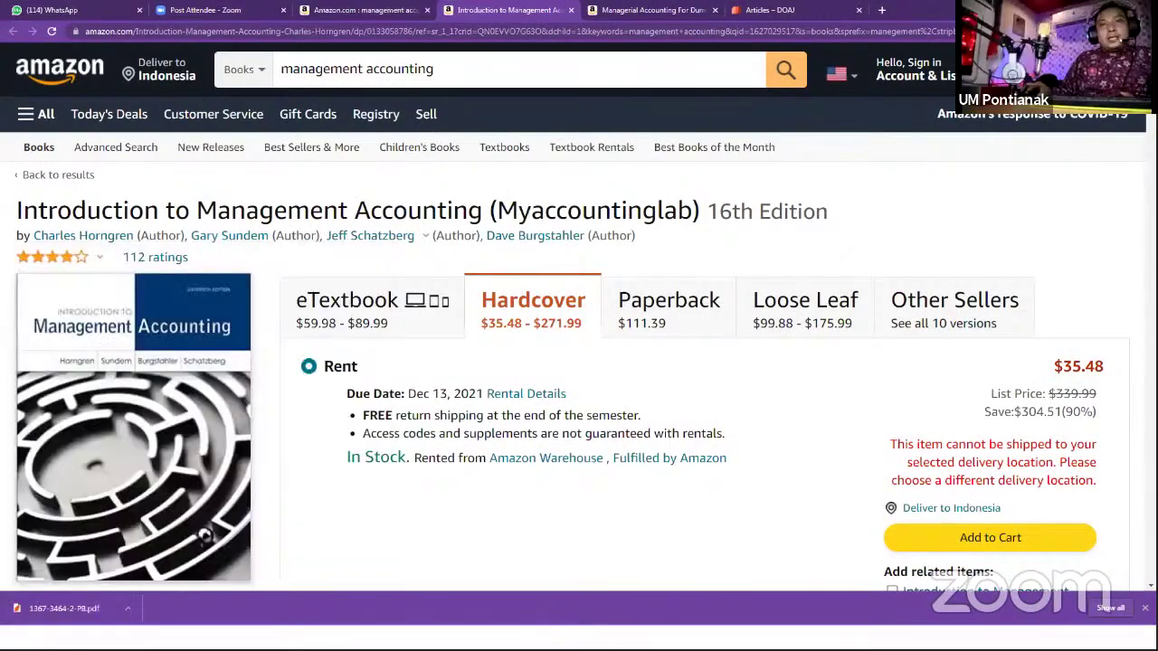
left_click(606, 639)
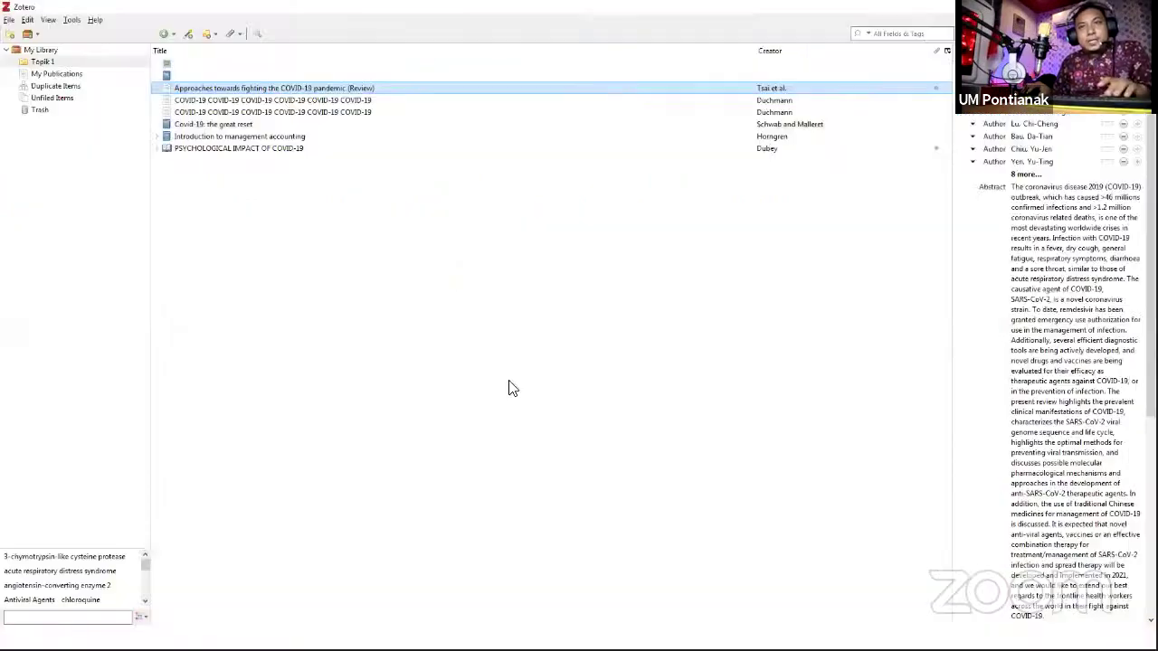
- Check the item types available for a new item and the entry box for ISBNs, DOIs, PMIDs or arXiv IDs
left_click(163, 35)
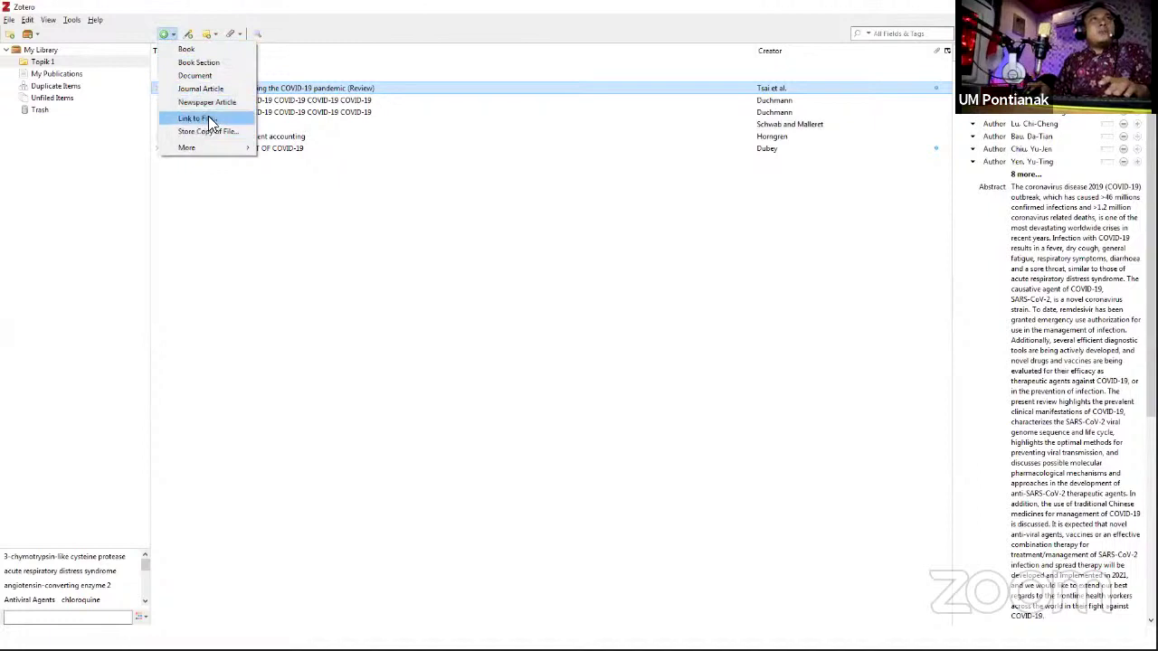
left_click(188, 34)
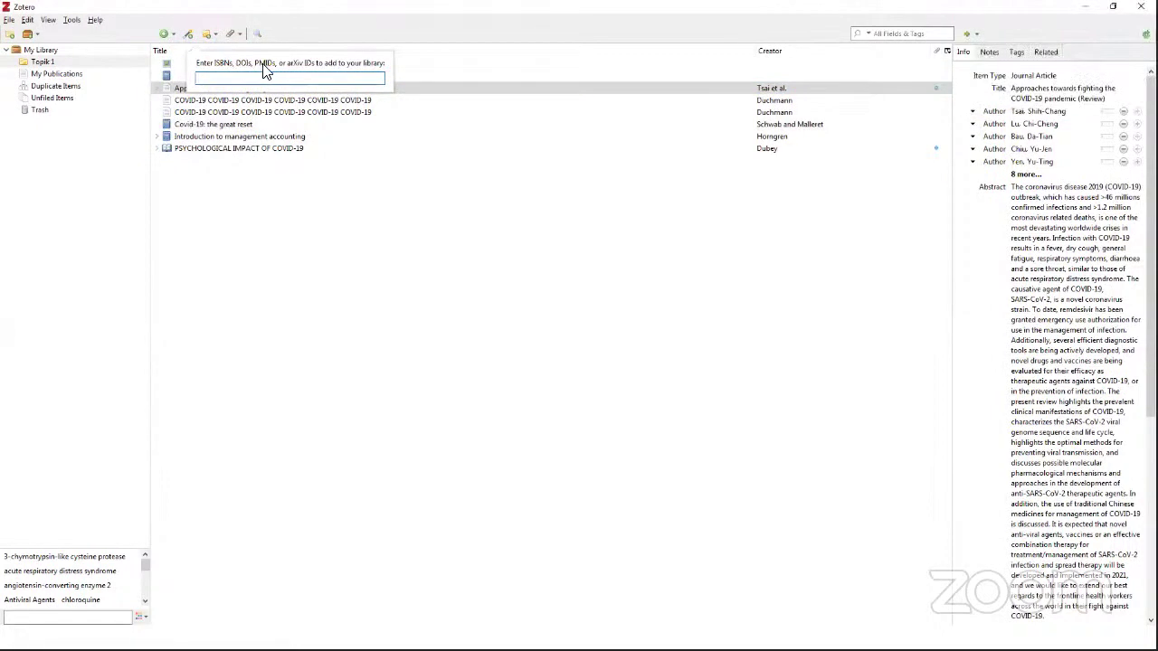
- Switch to Chrome, close two of the Amazon pages and load search.crossref.org in place of the "Managerial Accounting For Dummies" page
key("super")
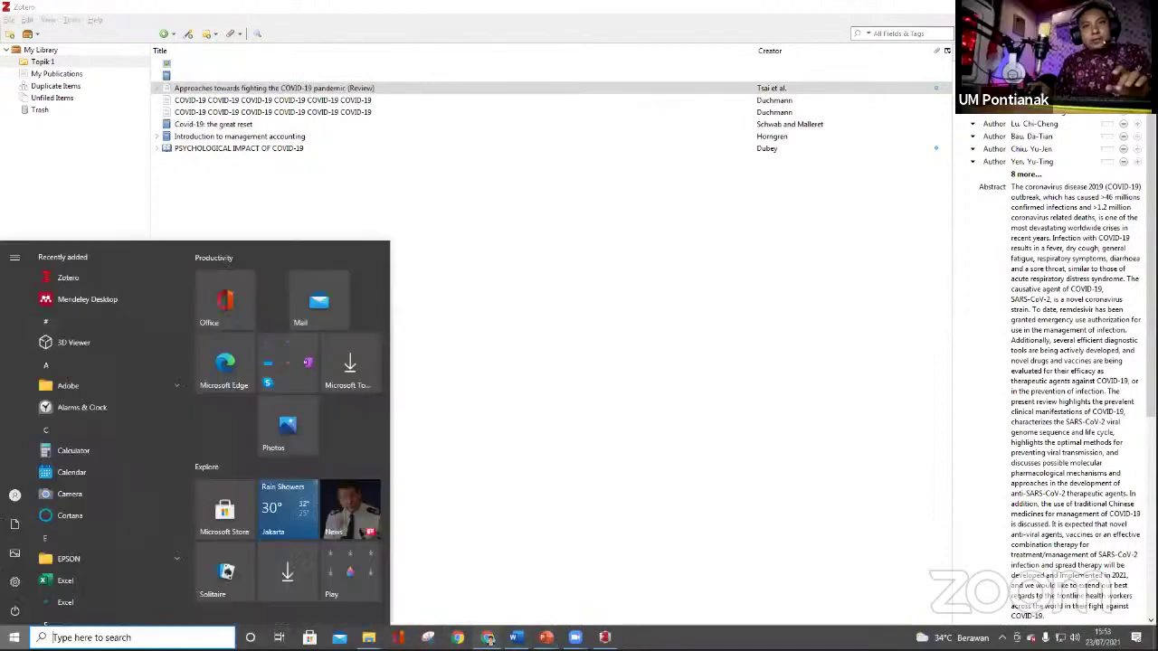
left_click(486, 639)
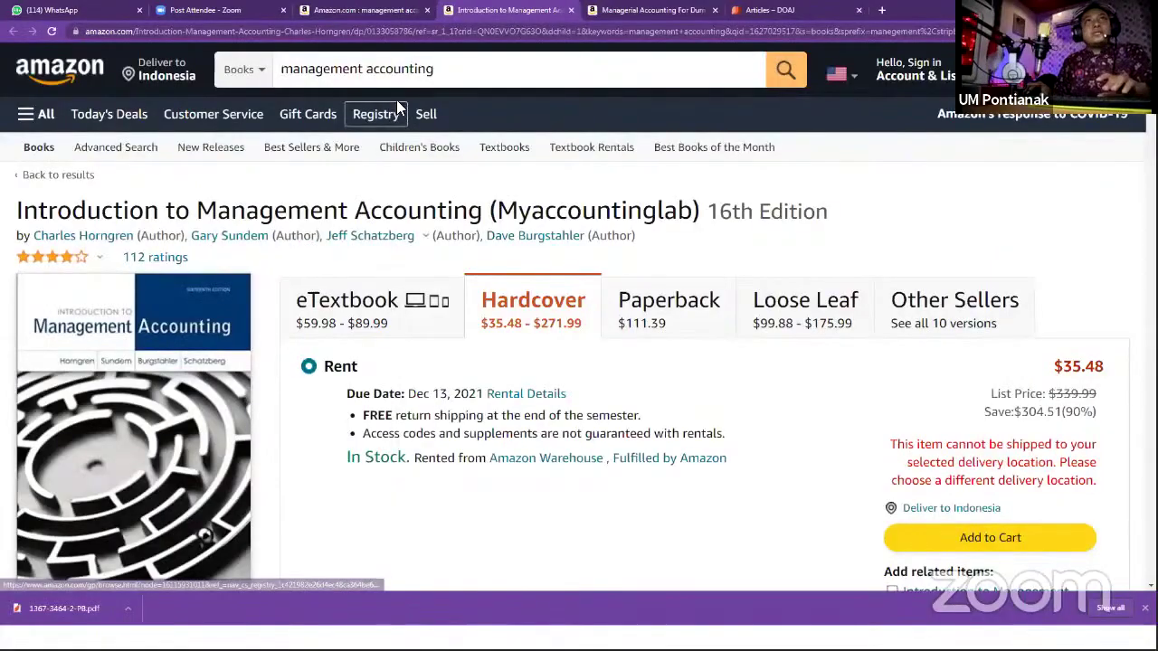
left_click(668, 12)
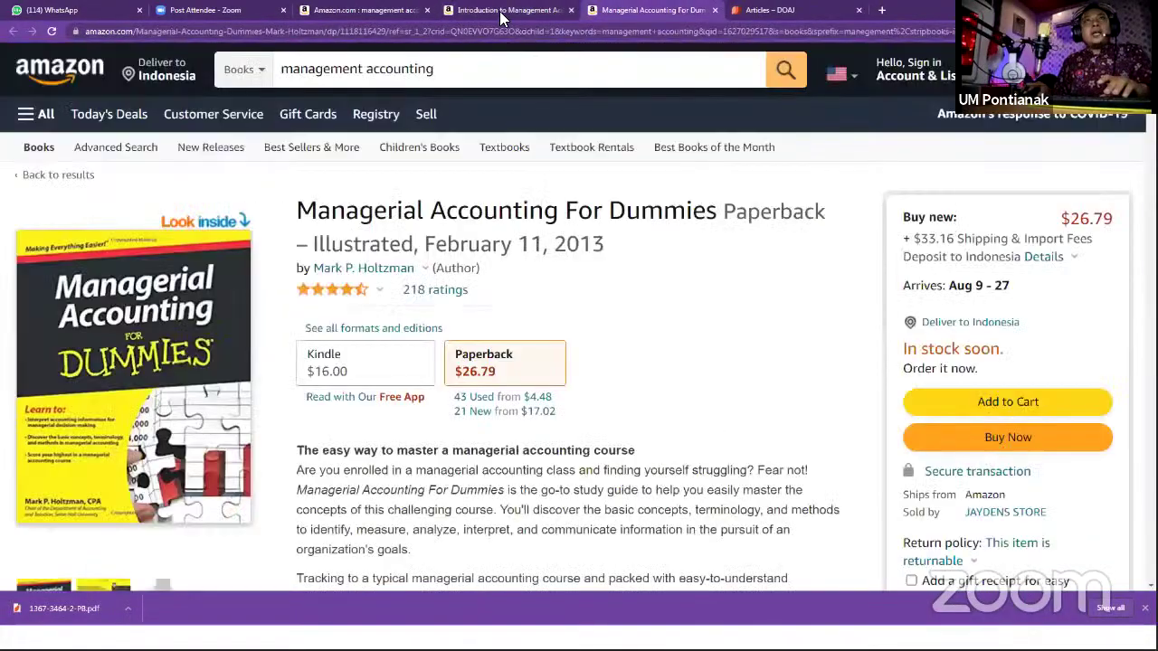
left_click(364, 11)
left_click(428, 10)
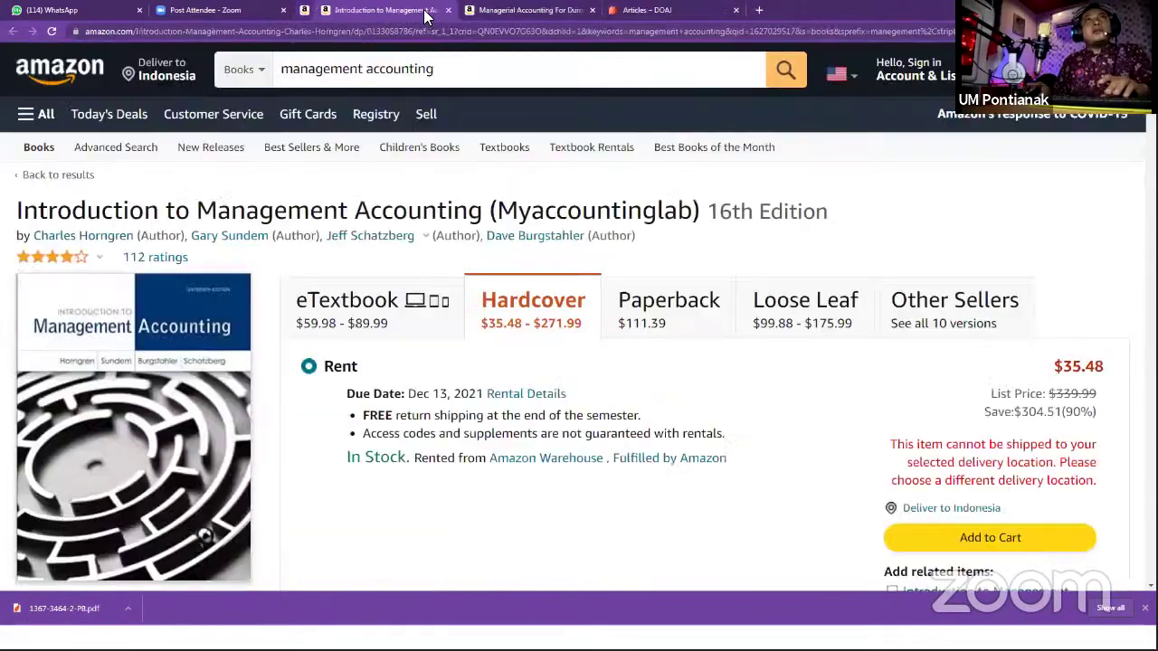
left_click(427, 10)
left_click(409, 32)
type("search.crossref.org")
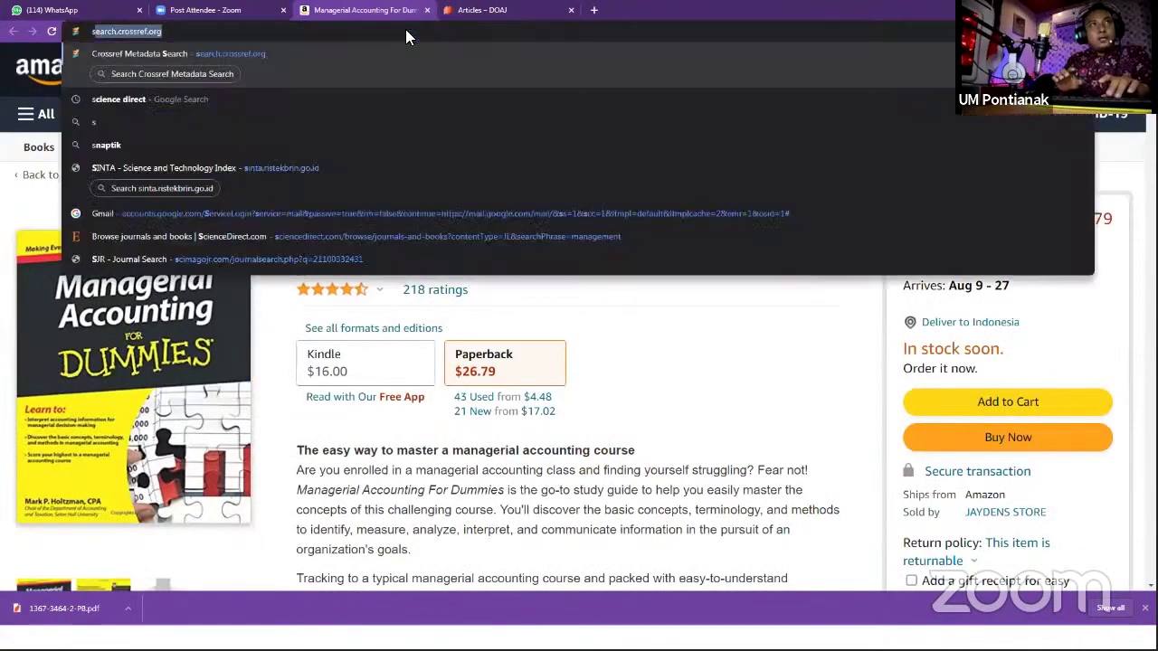
key("Return")
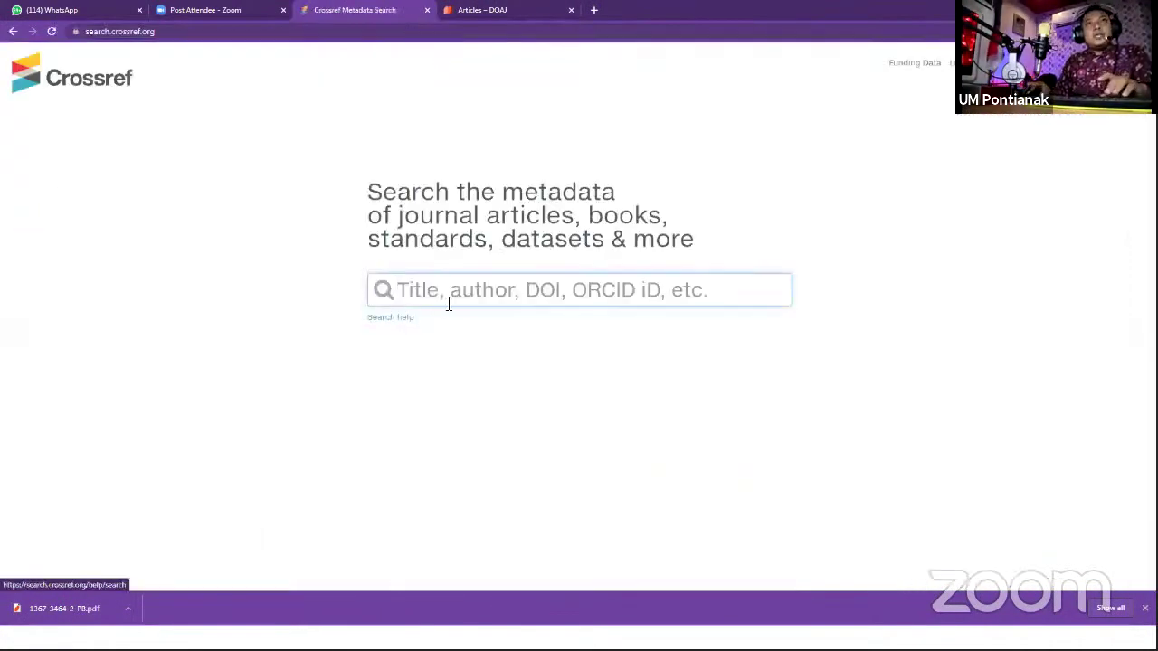
- Search the Crossref metadata for "customer engangement"
left_click(447, 302)
type("customer ")
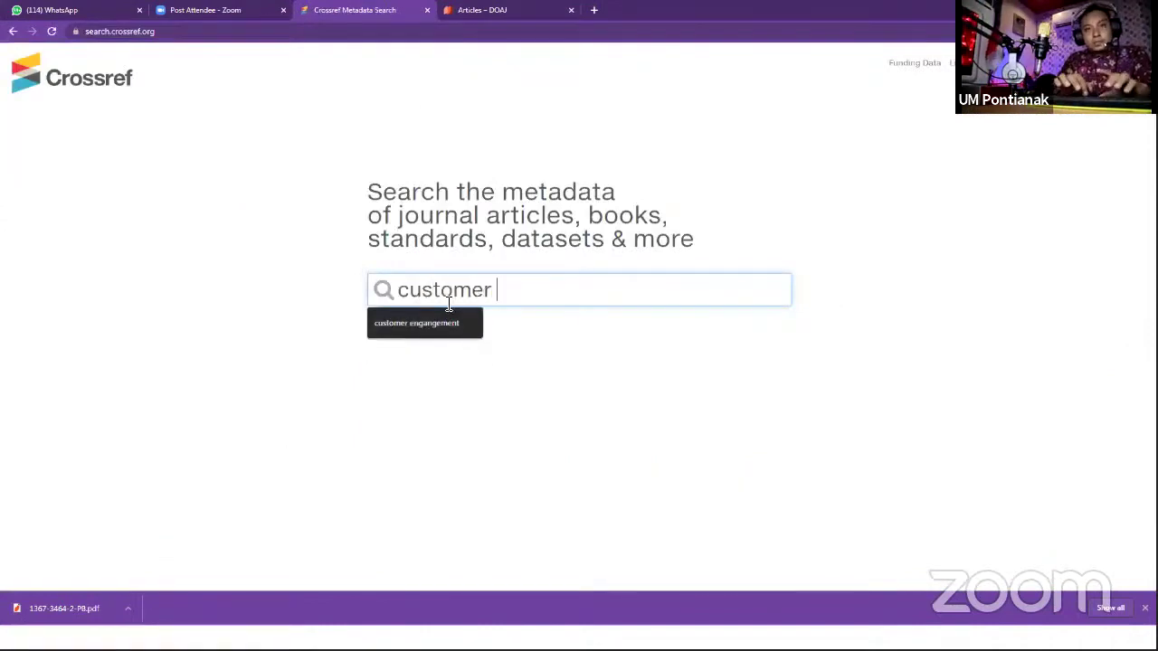
type("engangement")
key("Return")
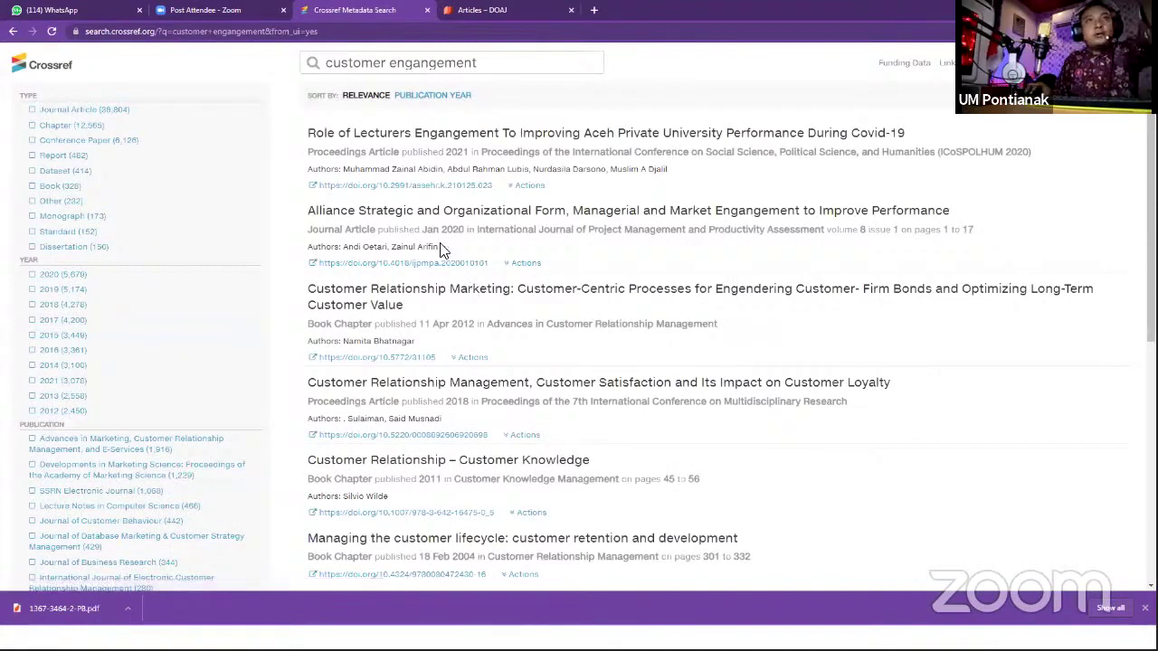
- Copy the DOI 10.2991/assehr.k.210125.023 of "Role of Lecturers Engangement To Improving Aceh Private University Performance During Covid-19" from the results
key("ctrl+plus")
key("ctrl+plus")
key("ctrl+plus")
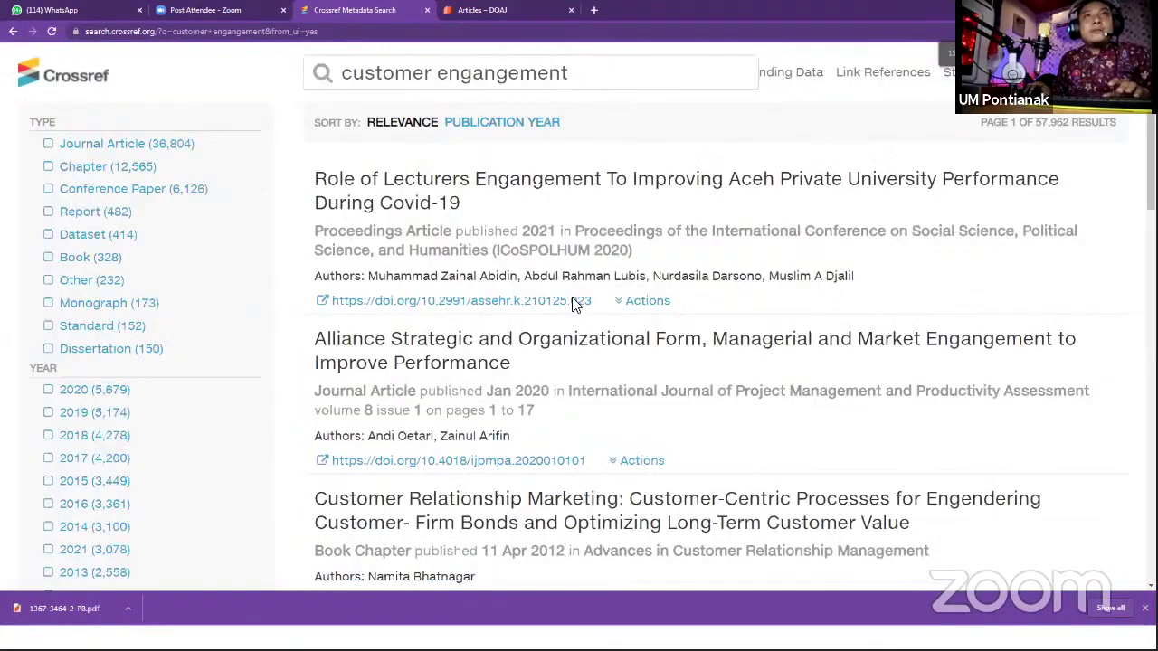
key("ctrl+plus")
left_click_drag(643, 342, 441, 344)
key("ctrl+c")
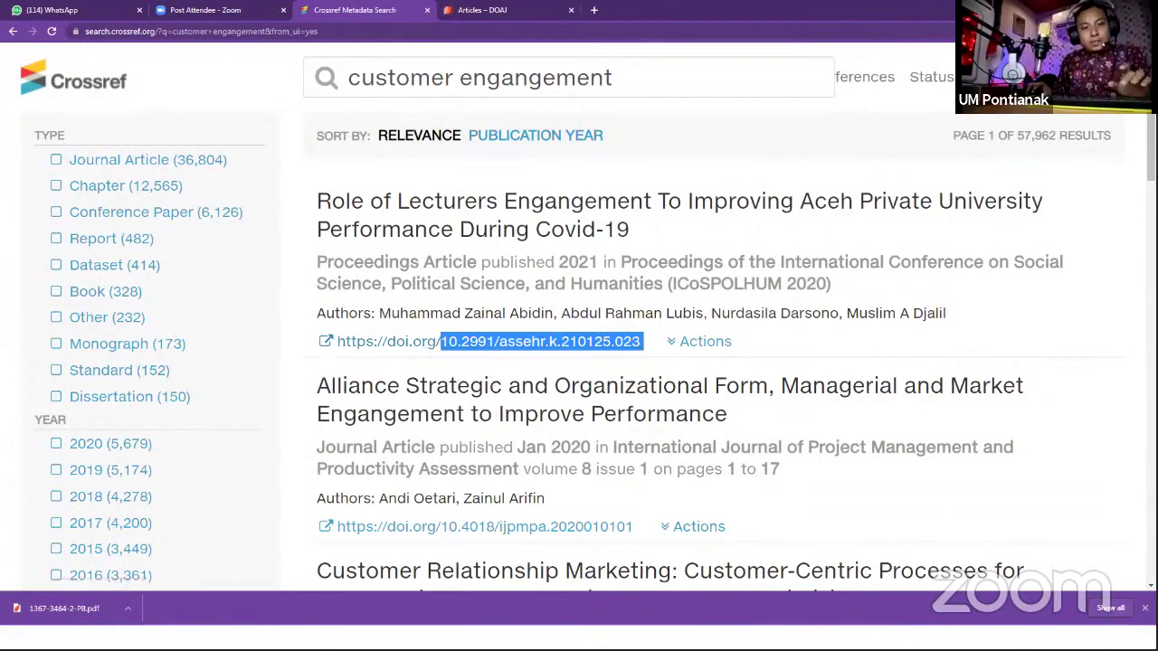
- Switch to Zotero and add the item with DOI 10.2991/assehr.k.210125.023 to the Topik 1 collection by its identifier
key("super")
left_click(603, 638)
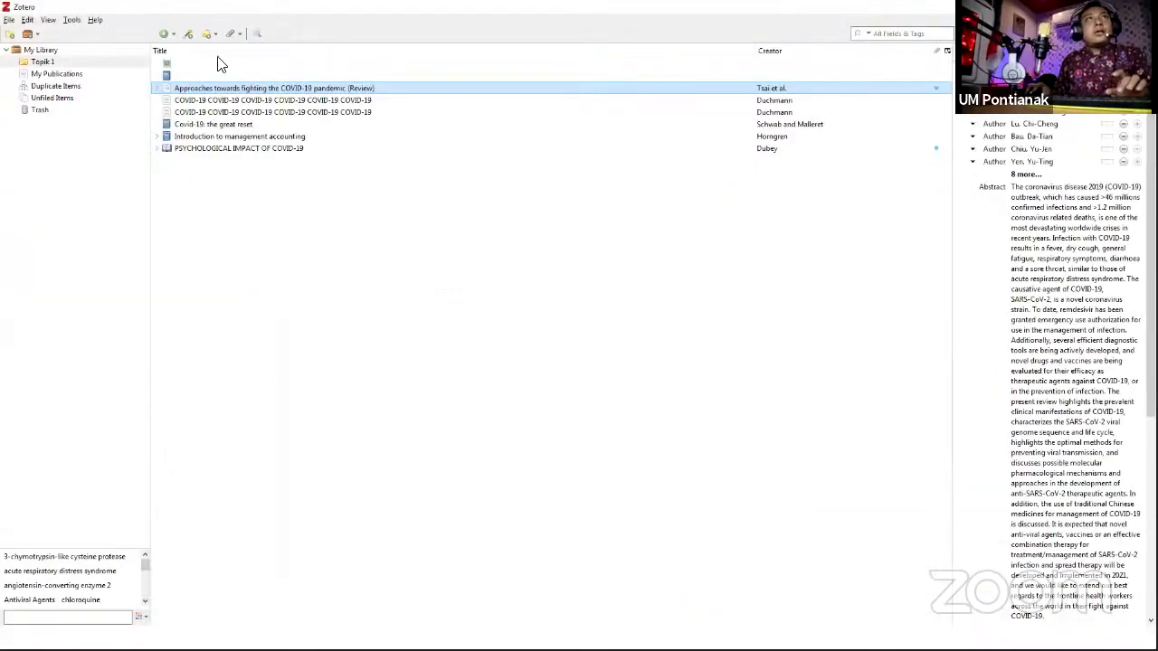
left_click(188, 34)
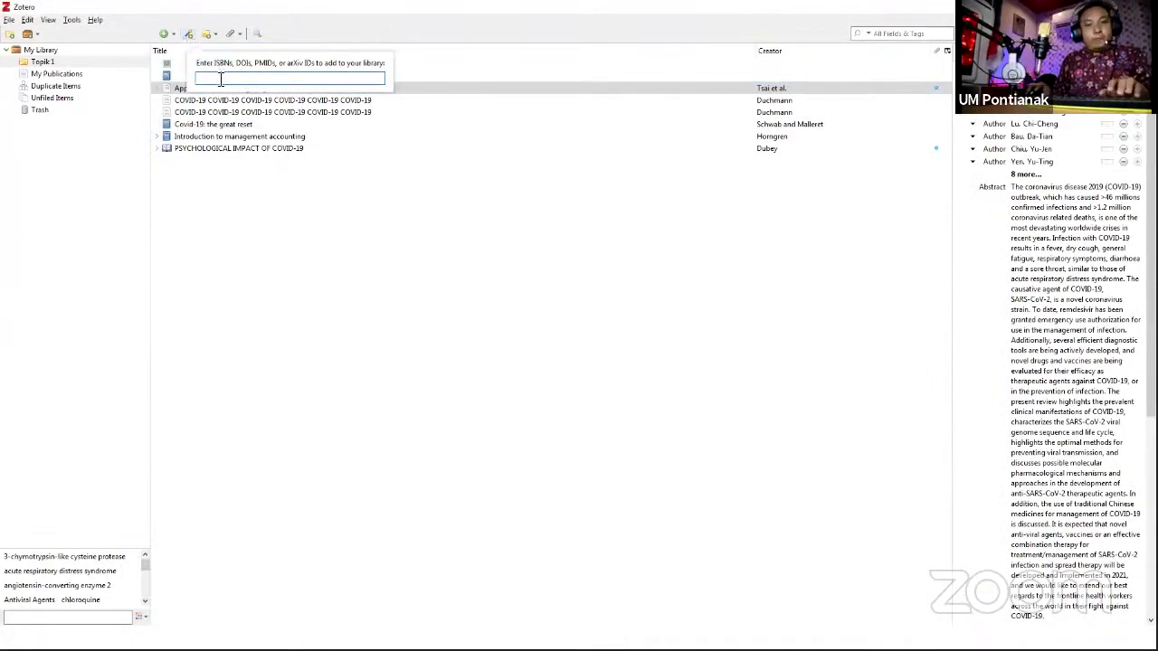
key("ctrl+v")
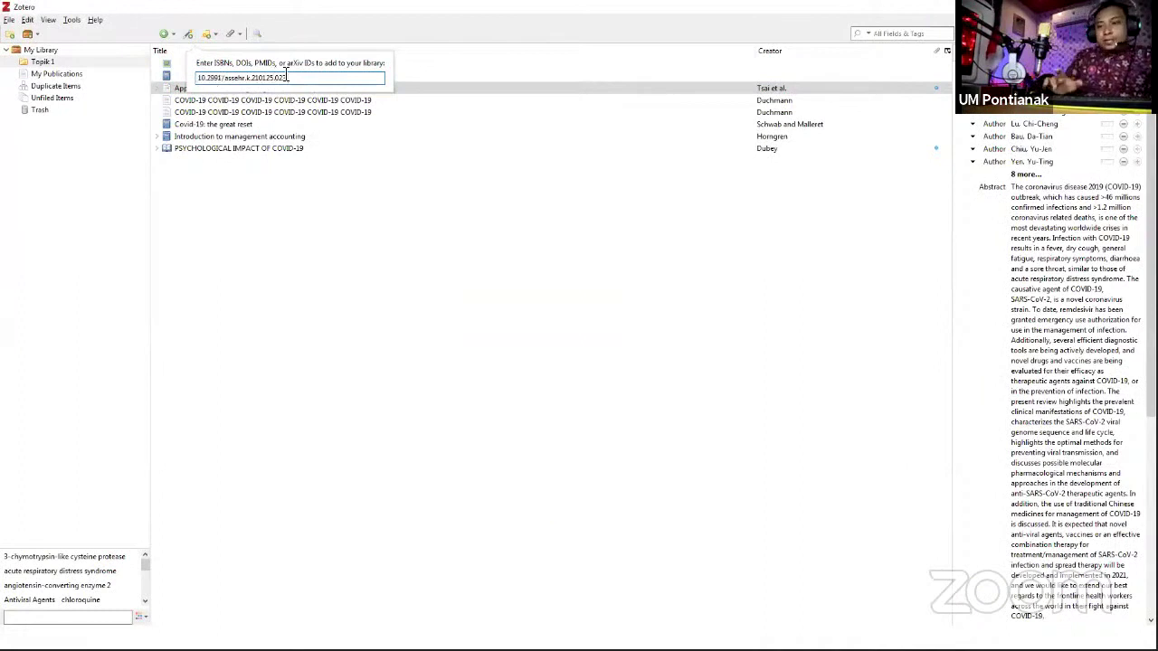
key("Return")
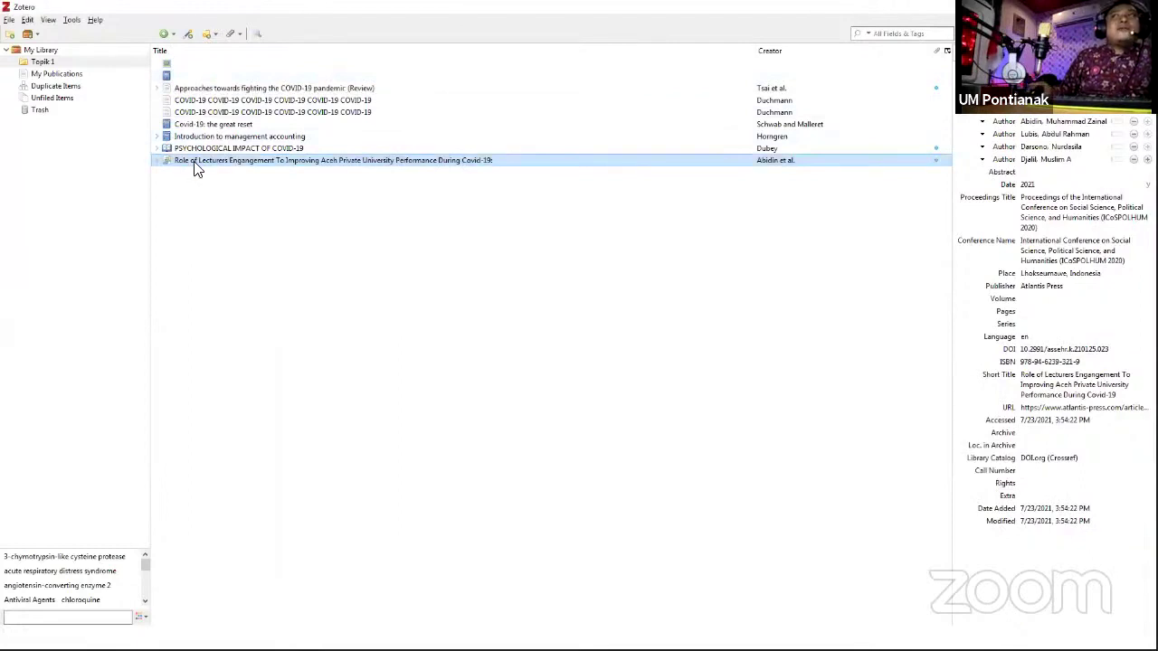
- View the full-text PDF attached to the "Role of Lecturers Engangement" conference paper, and close it again
left_click(158, 166)
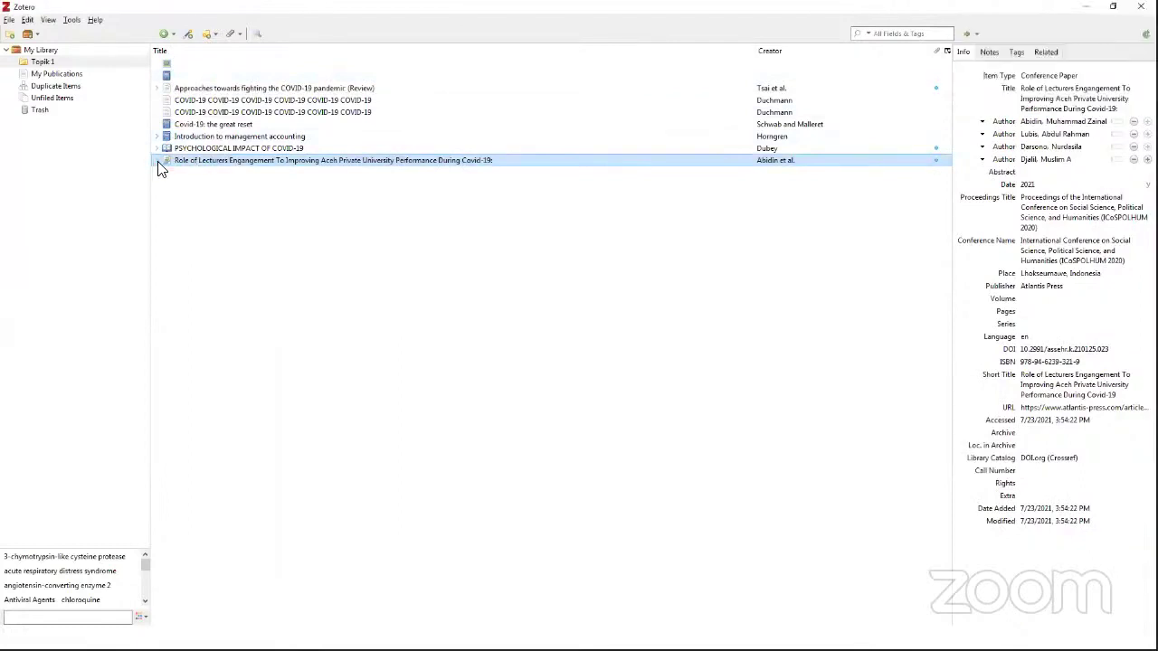
double_click(183, 172)
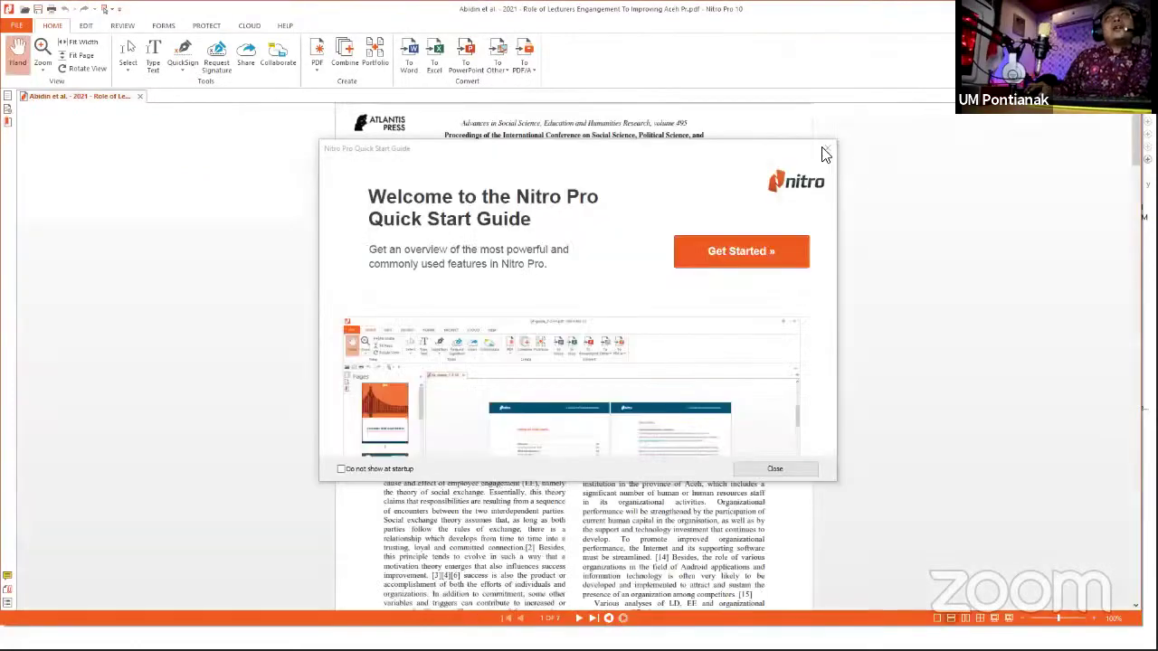
left_click(827, 149)
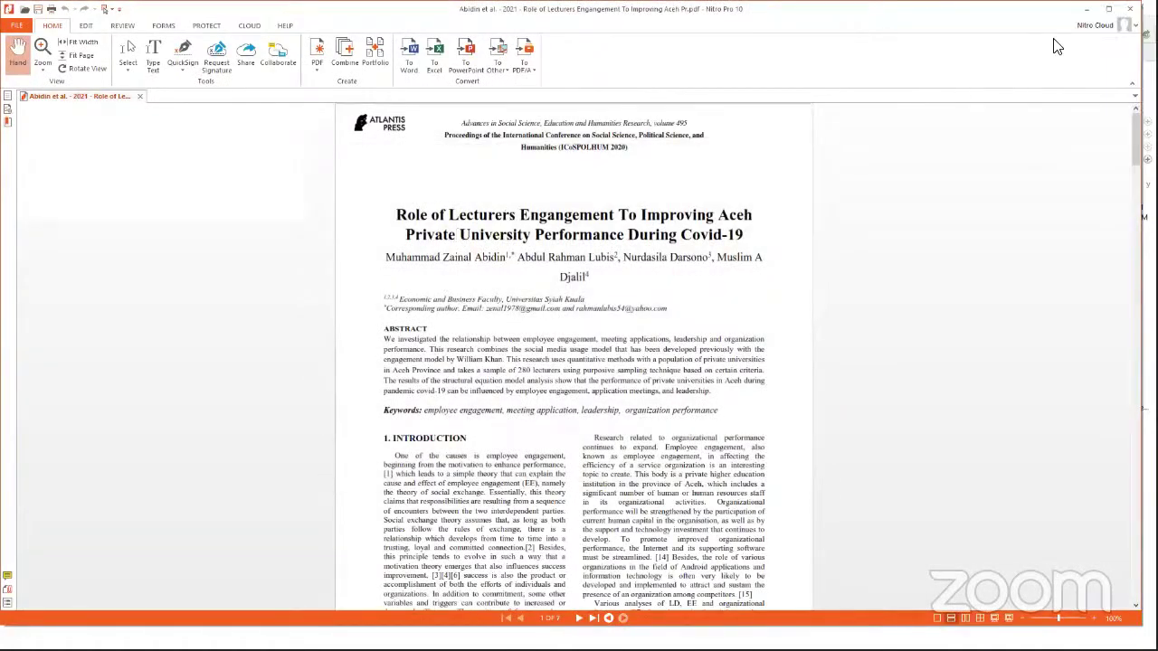
left_click(1130, 8)
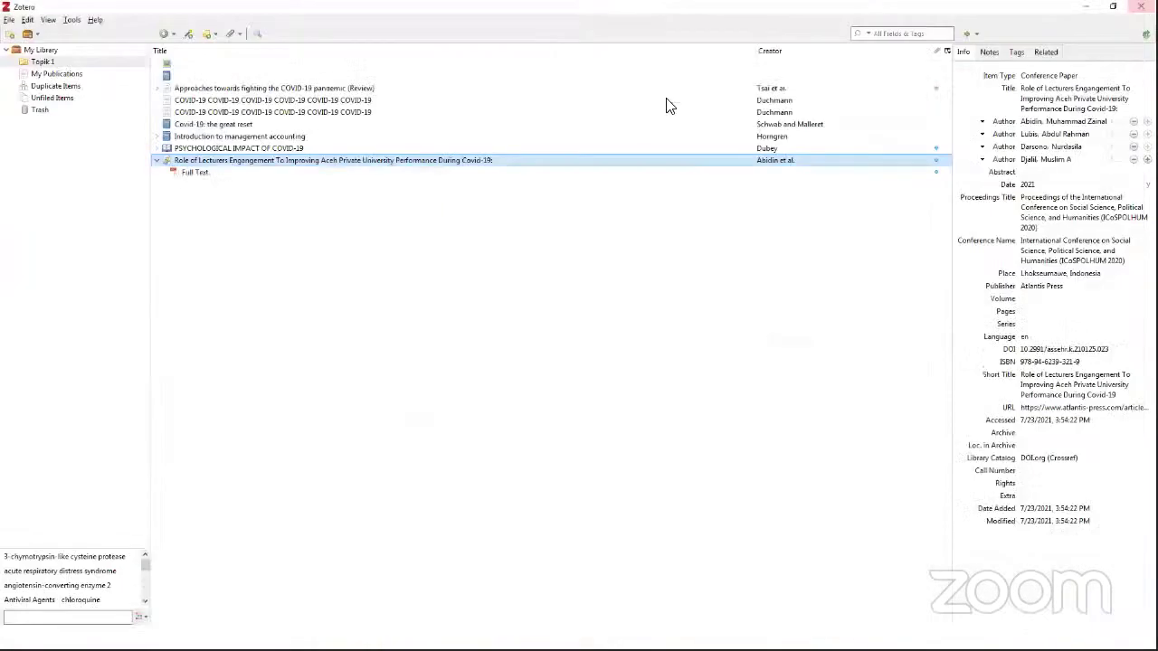
left_click(156, 162)
- Switch to Word and insert a Zotero citation of the "Role of Lecturers Engangement" paper after citation 2, using the Classic View
key("super")
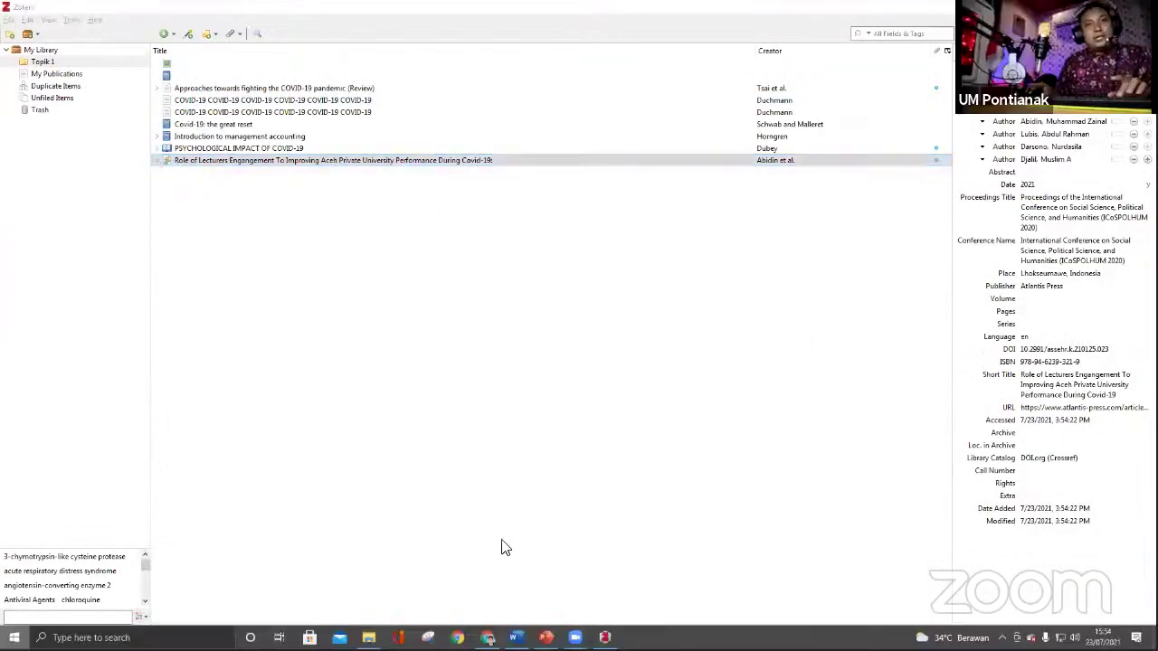
left_click(530, 637)
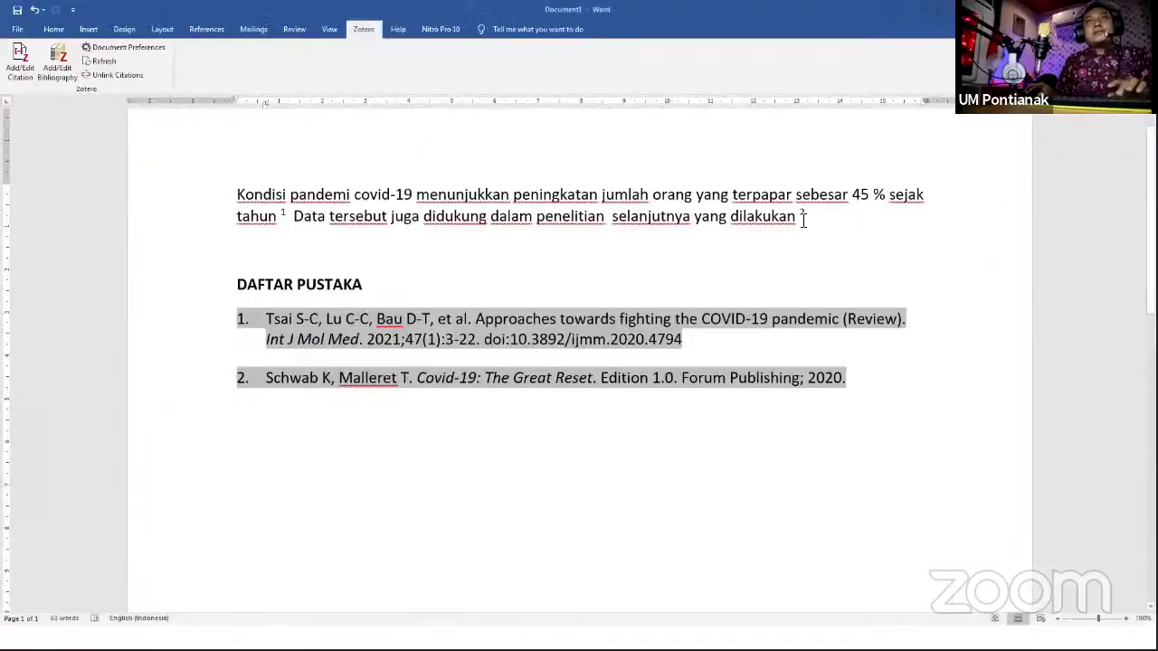
left_click(20, 62)
left_click(407, 302)
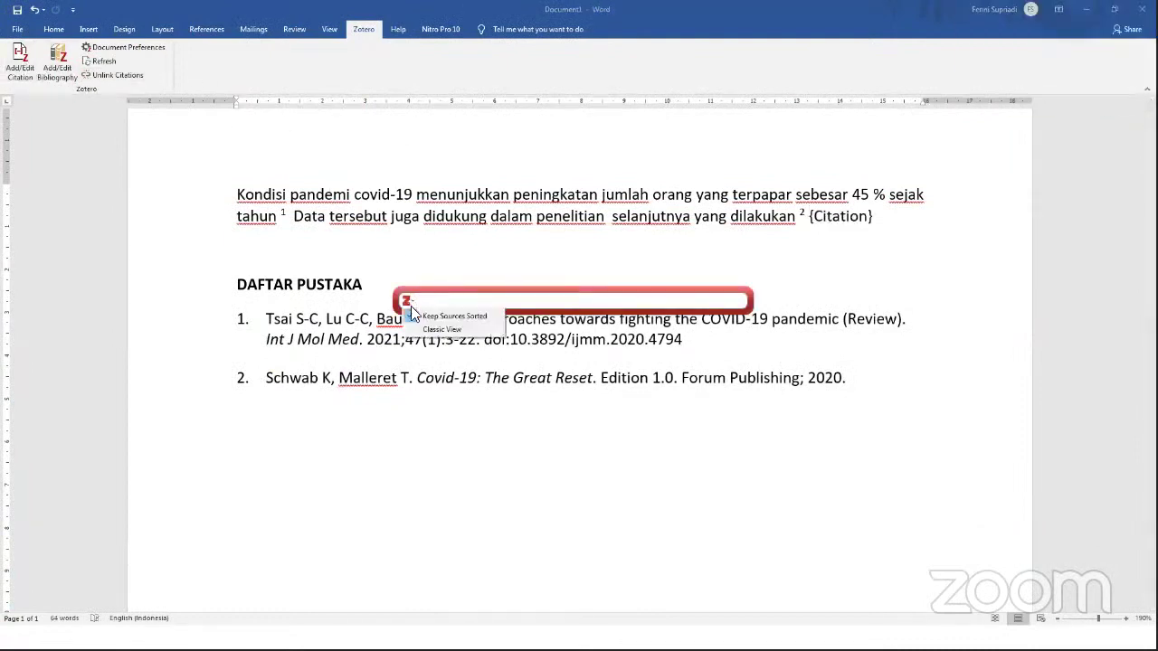
left_click(436, 329)
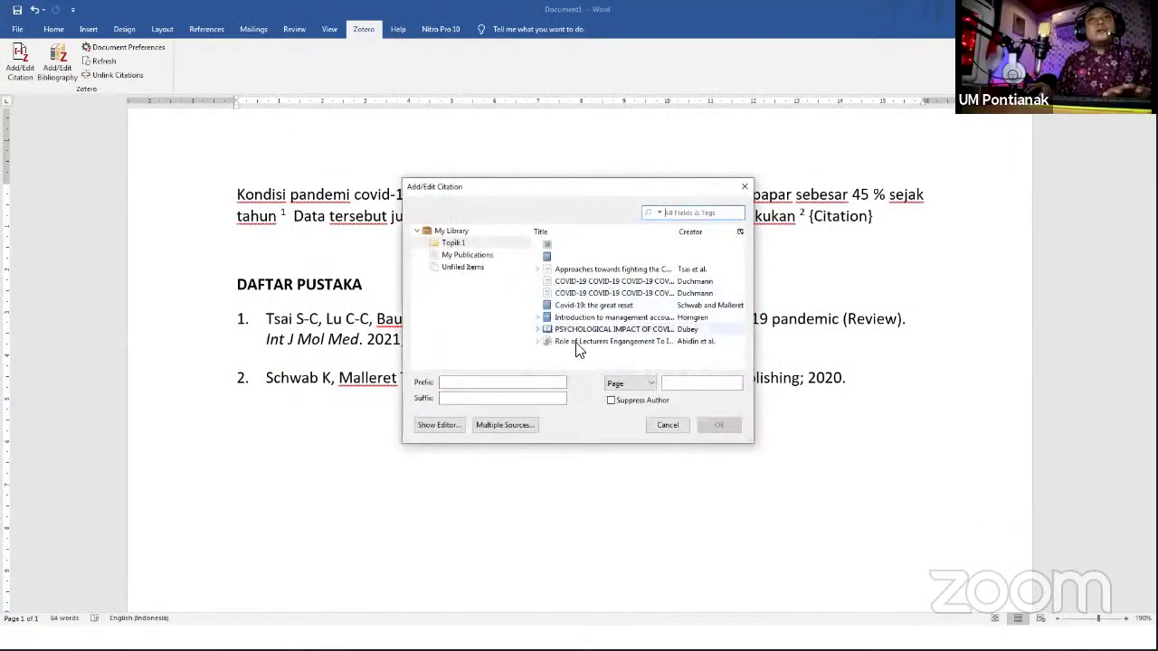
left_click(606, 341)
left_click(719, 426)
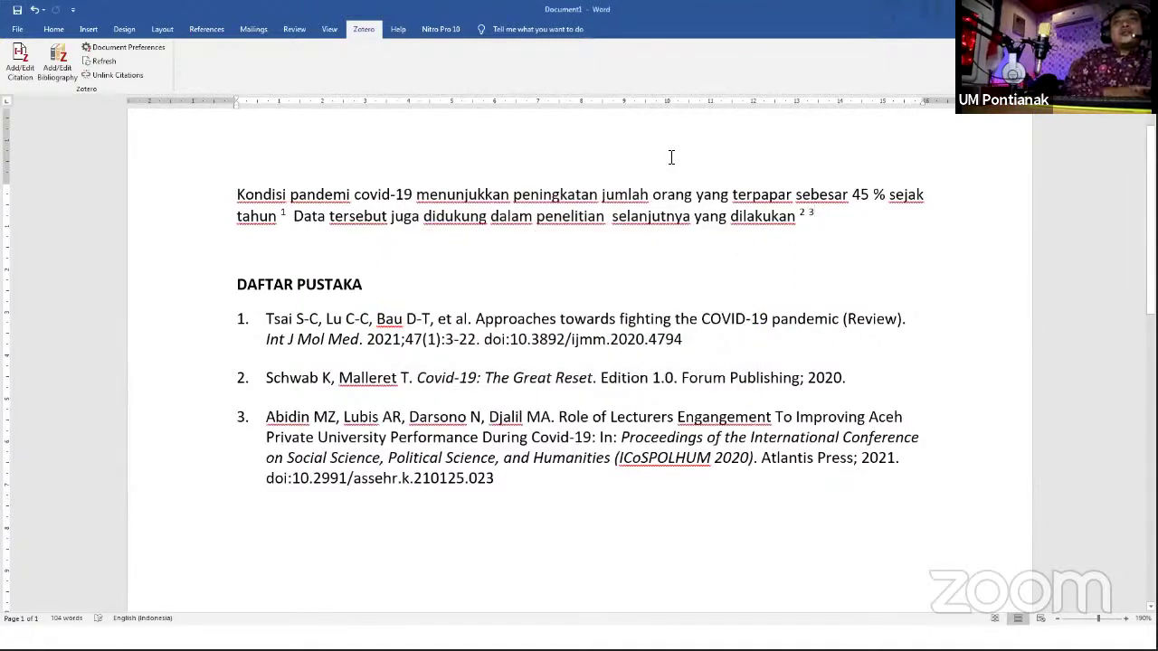
- Return to Zotero and open the entry box for adding an item by its identifier
key("super")
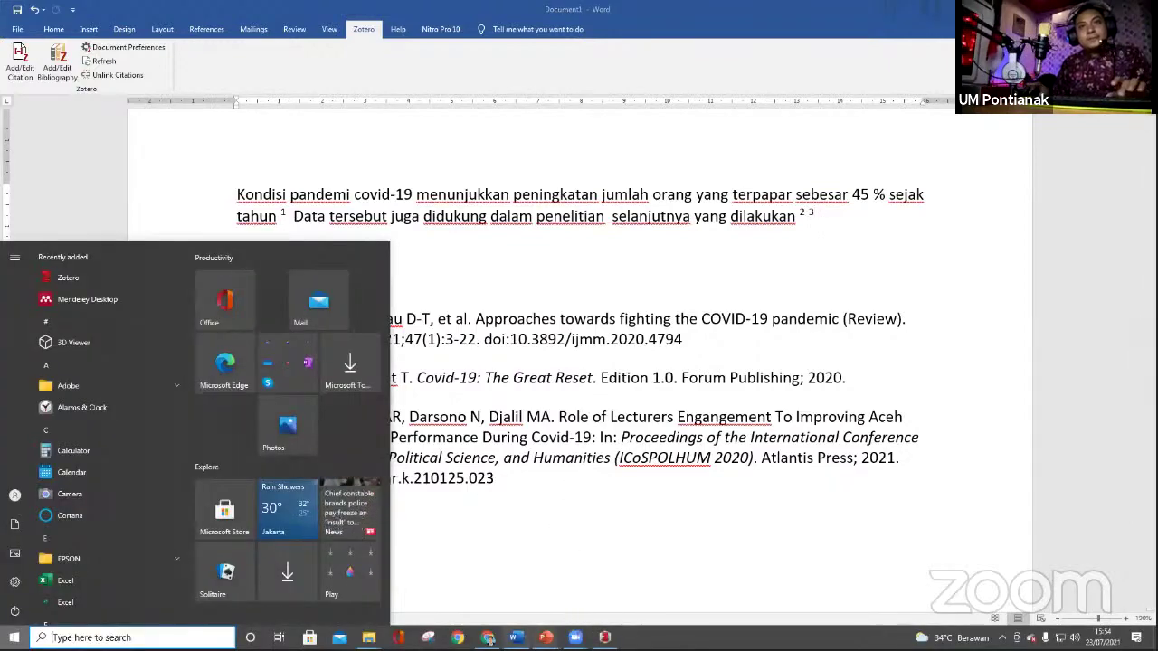
key("super")
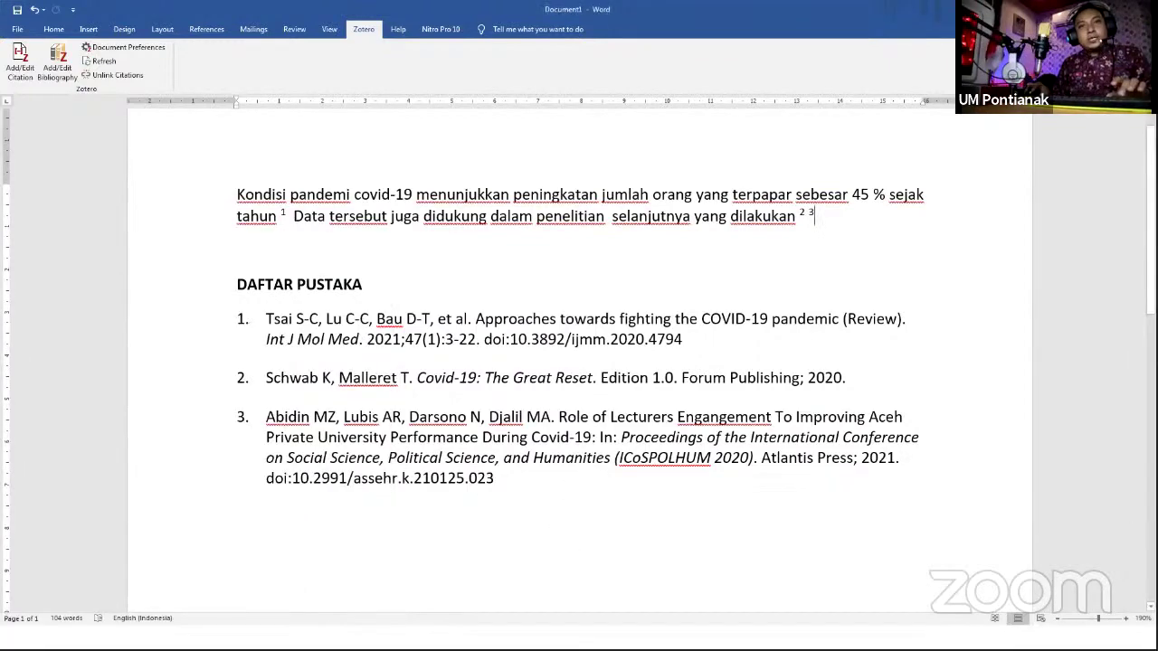
key("super")
left_click(604, 638)
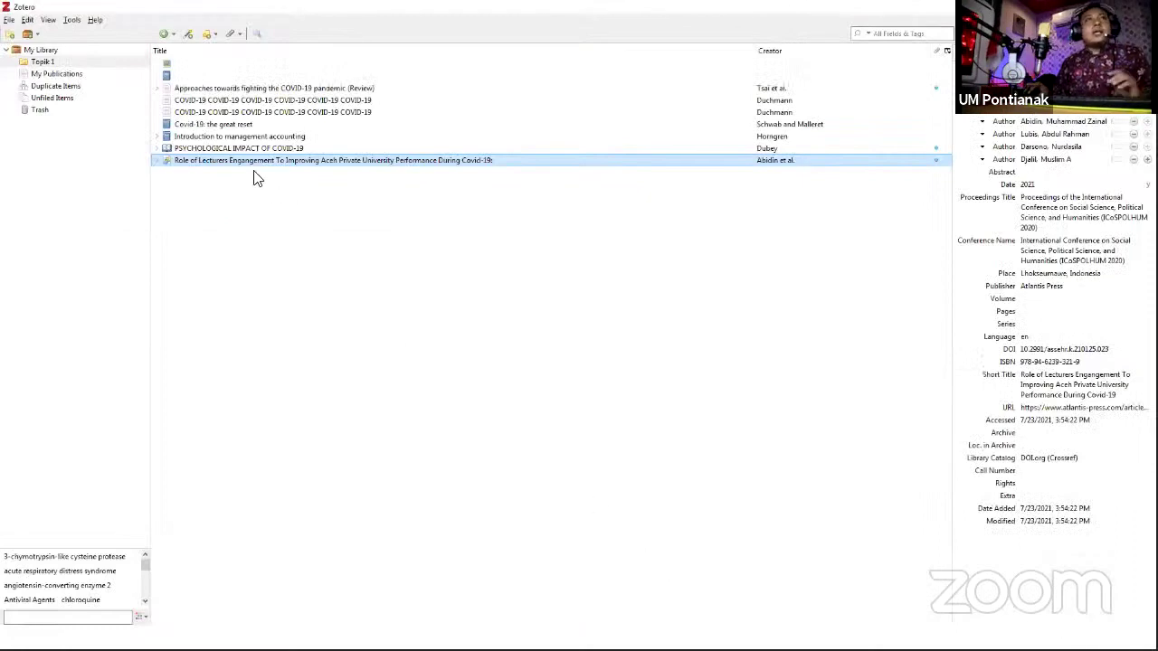
left_click(188, 33)
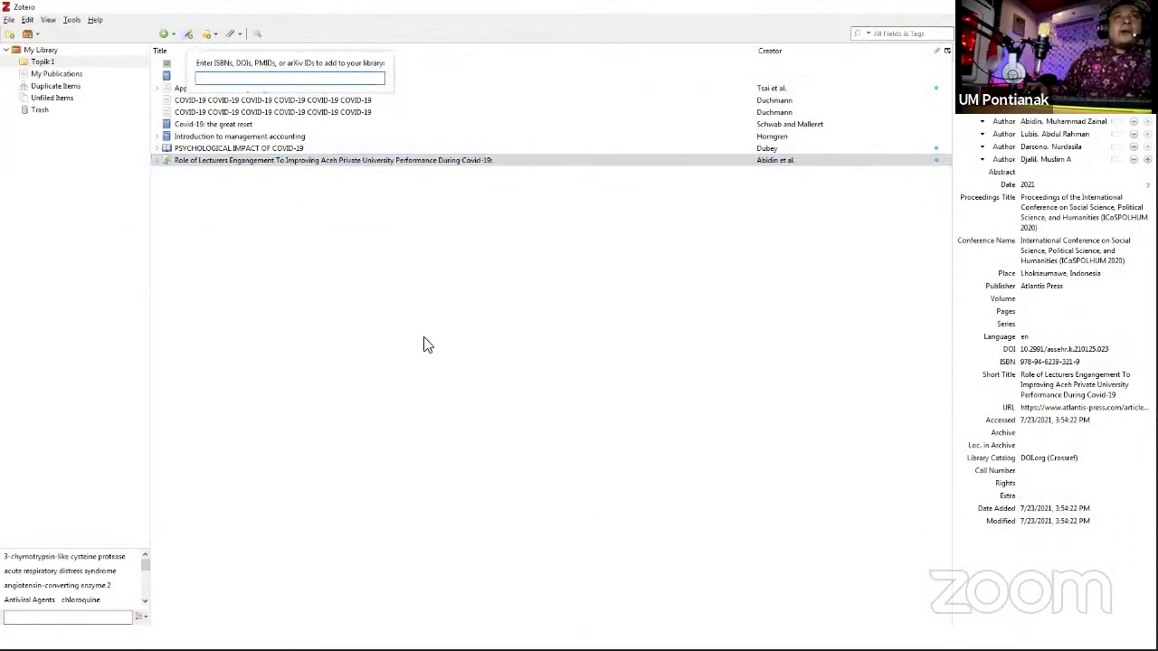
- Switch to Chrome, open pubmed.ncbi.nlm.nih.gov in place of the DOAJ page, and close the Crossref page
key("super")
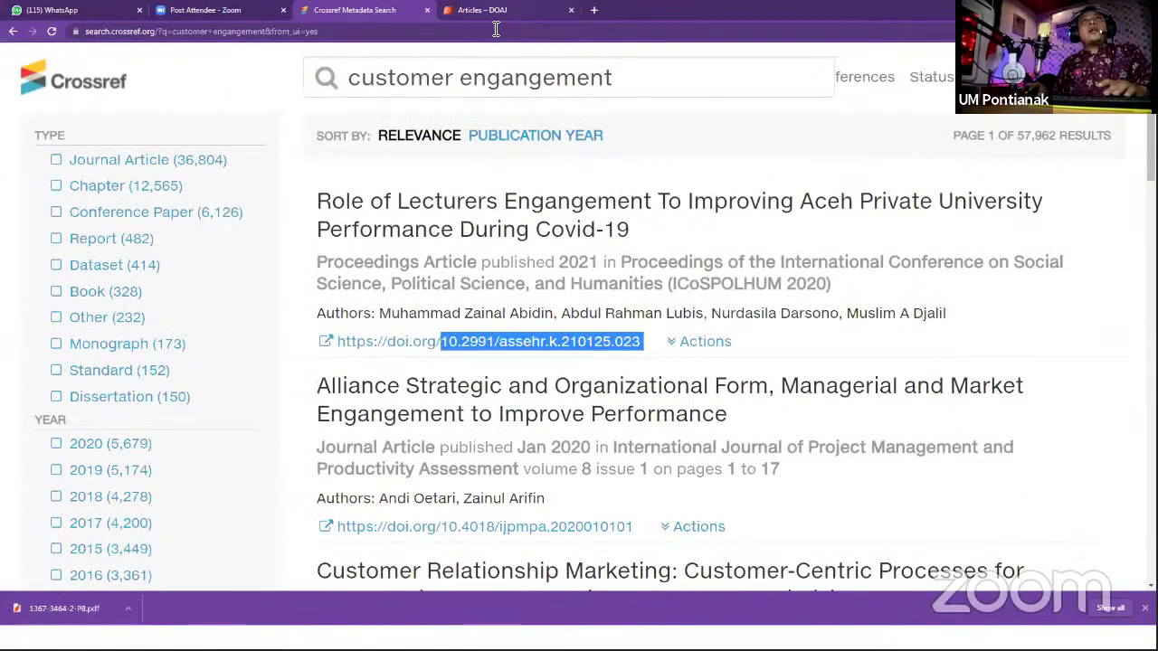
left_click(493, 10)
left_click(493, 31)
type("pubmed.ncbi.nlm.nih.gov")
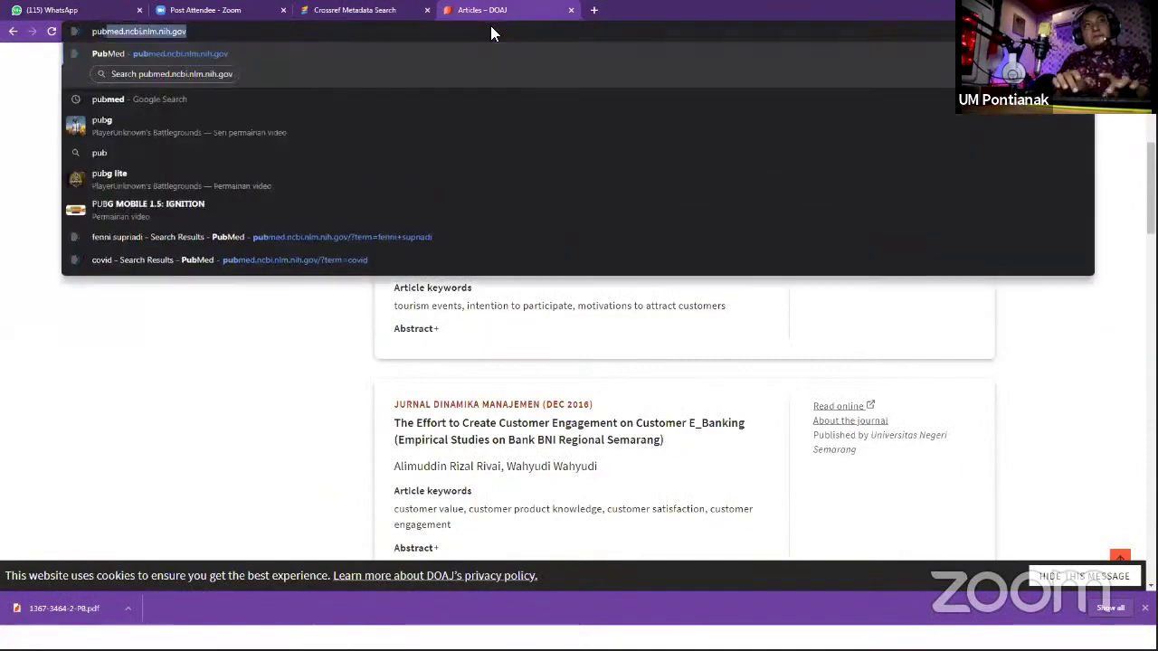
key("Return")
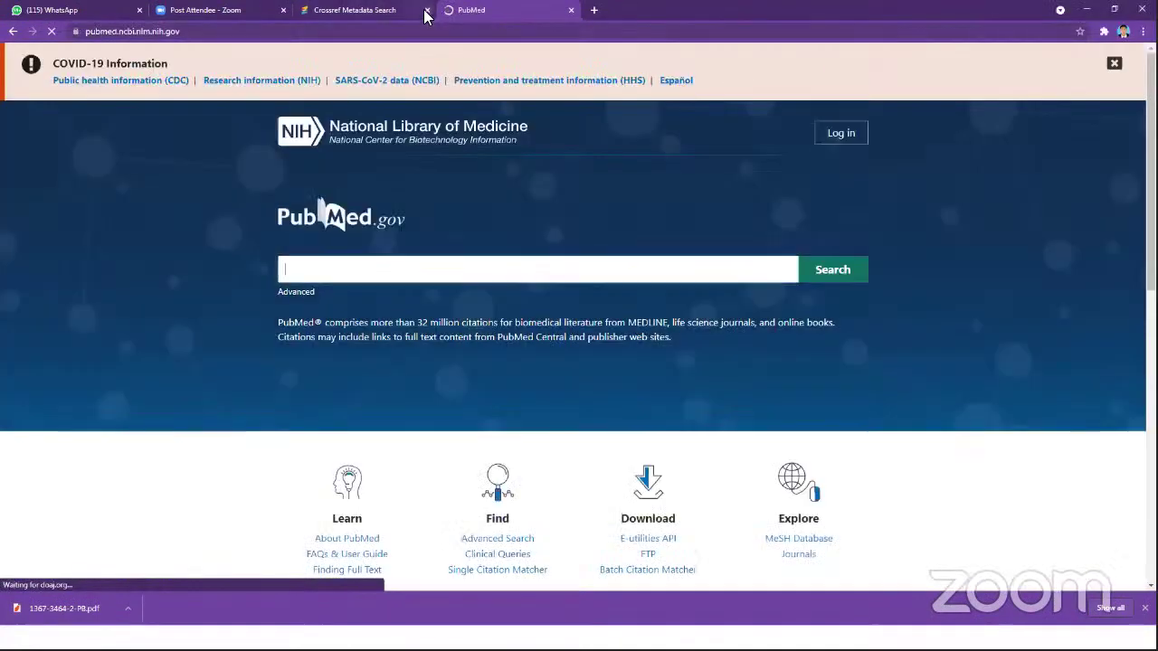
left_click(427, 10)
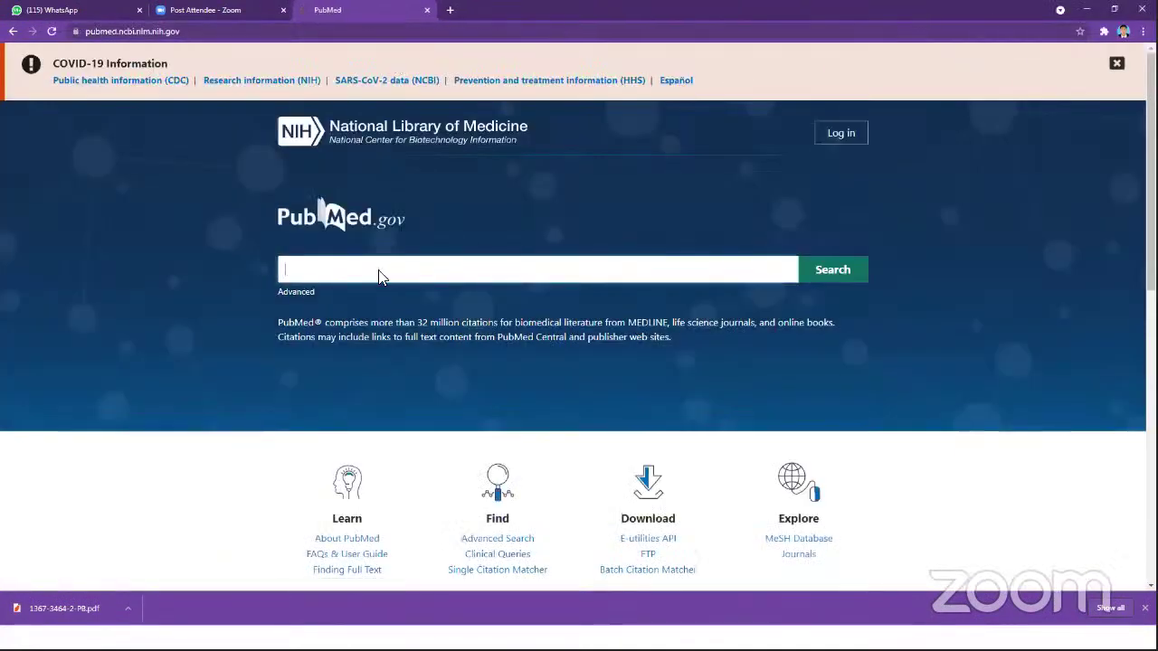
- Search PubMed for "customer"
scroll(398, 159, "down", 2)
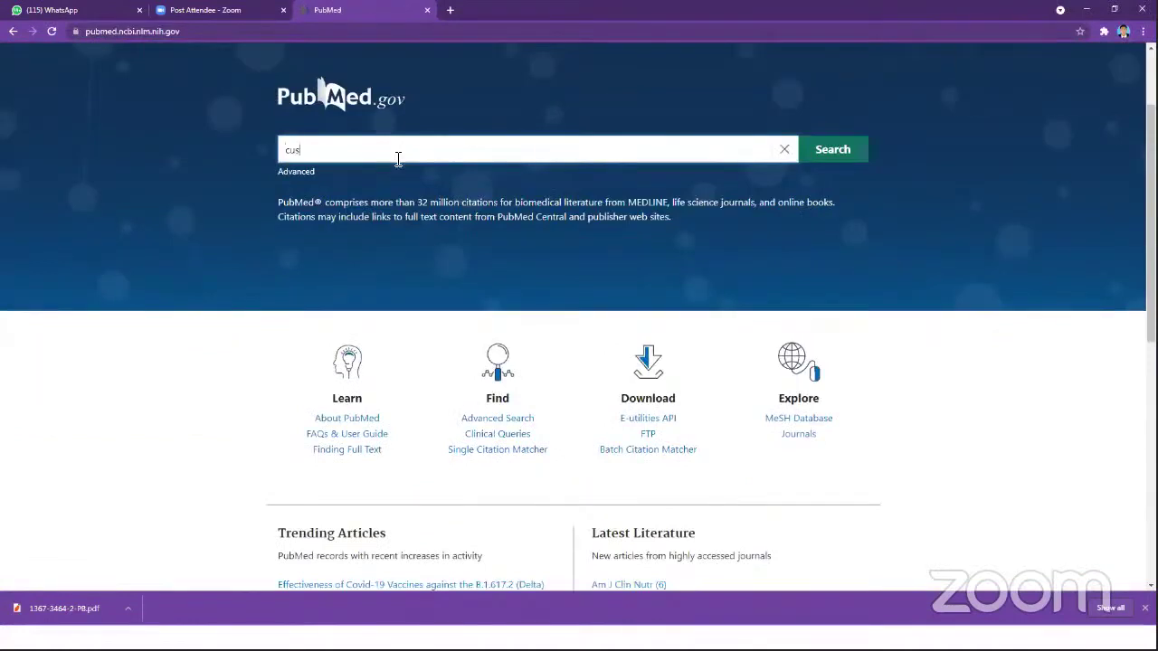
type("tomer")
key("Return")
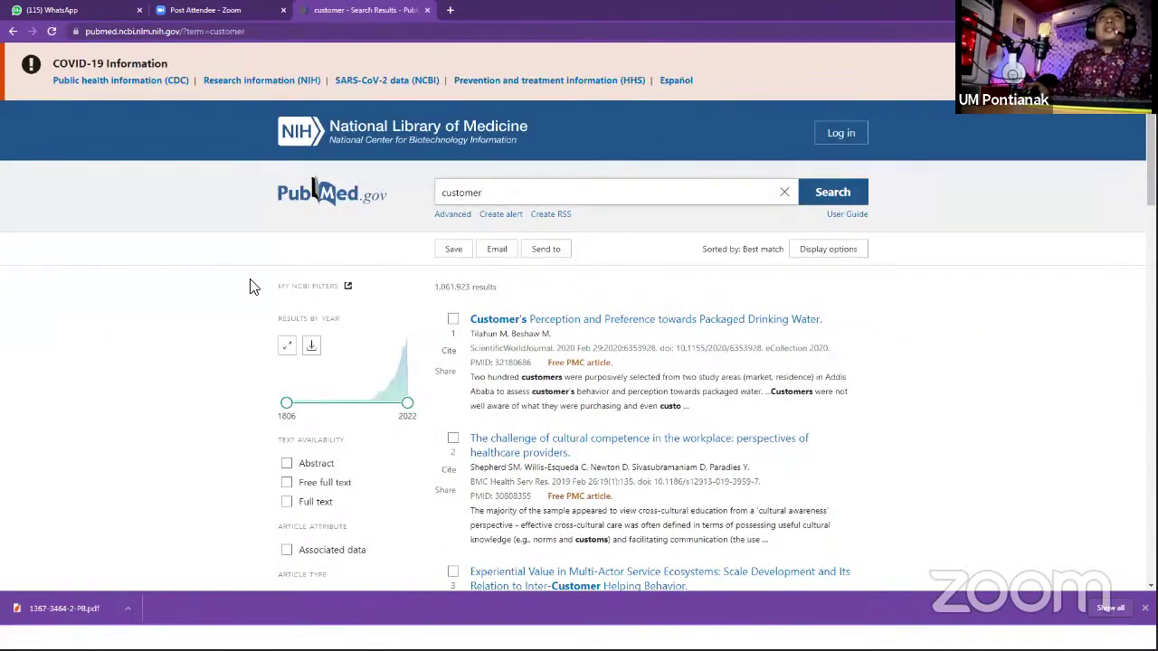
- Copy the PMID 32180686 of the first result, "Customer's Perception and Preference towards Packaged Drinking Water"
scroll(554, 301, "down", 2)
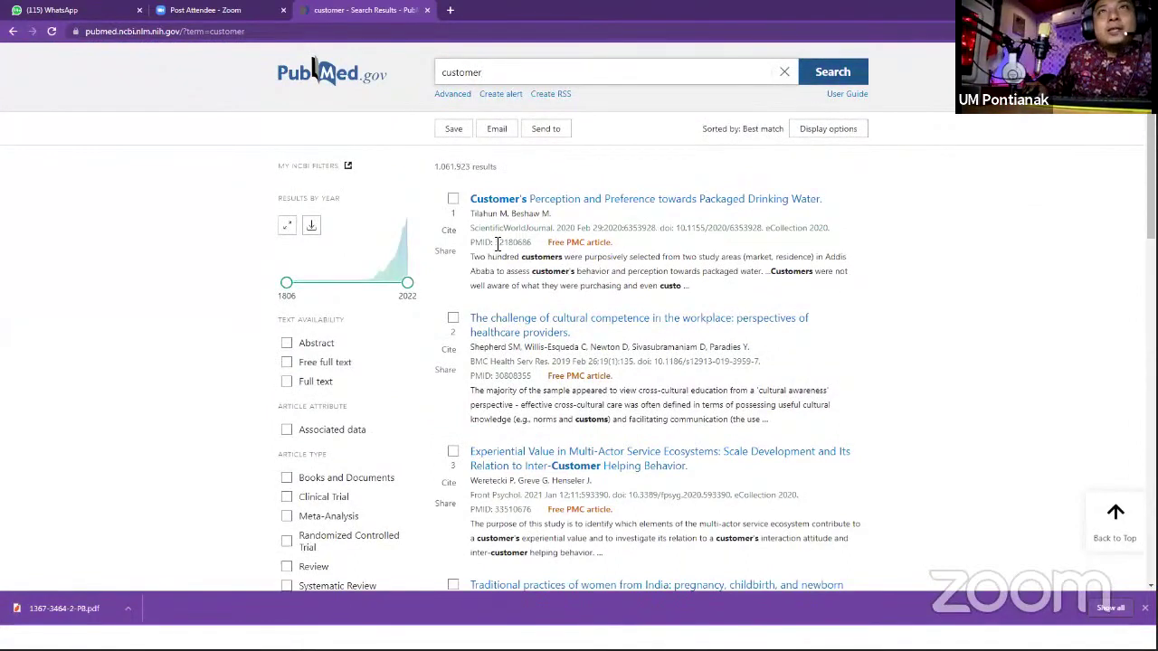
left_click_drag(496, 242, 531, 246)
key("ctrl+plus")
key("ctrl+plus")
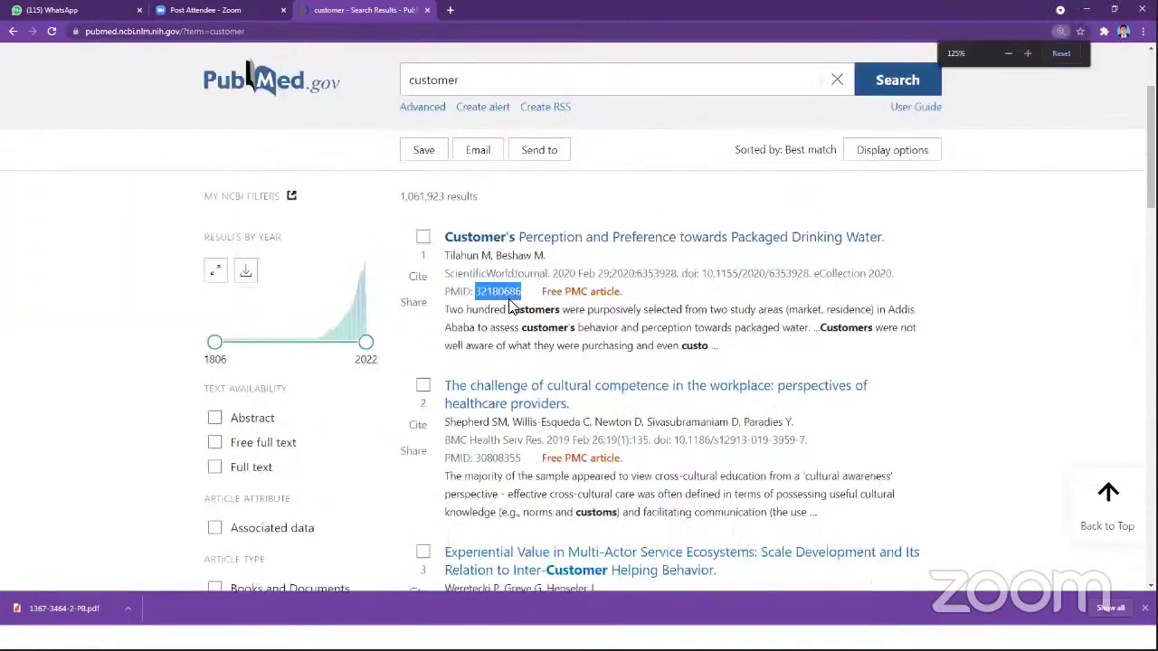
right_click(513, 297)
left_click(549, 309)
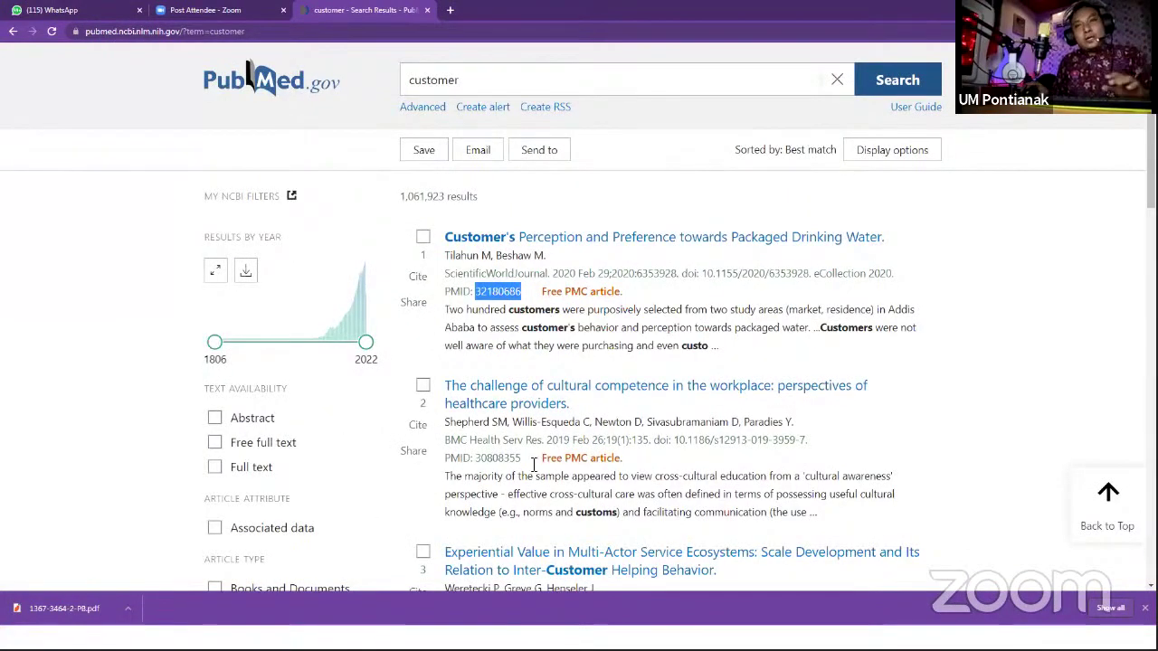
- Switch to Zotero and add the item with PMID 32180686 to the Topik 1 collection by its identifier
mouse_move(622, 630)
key("super")
left_click(605, 638)
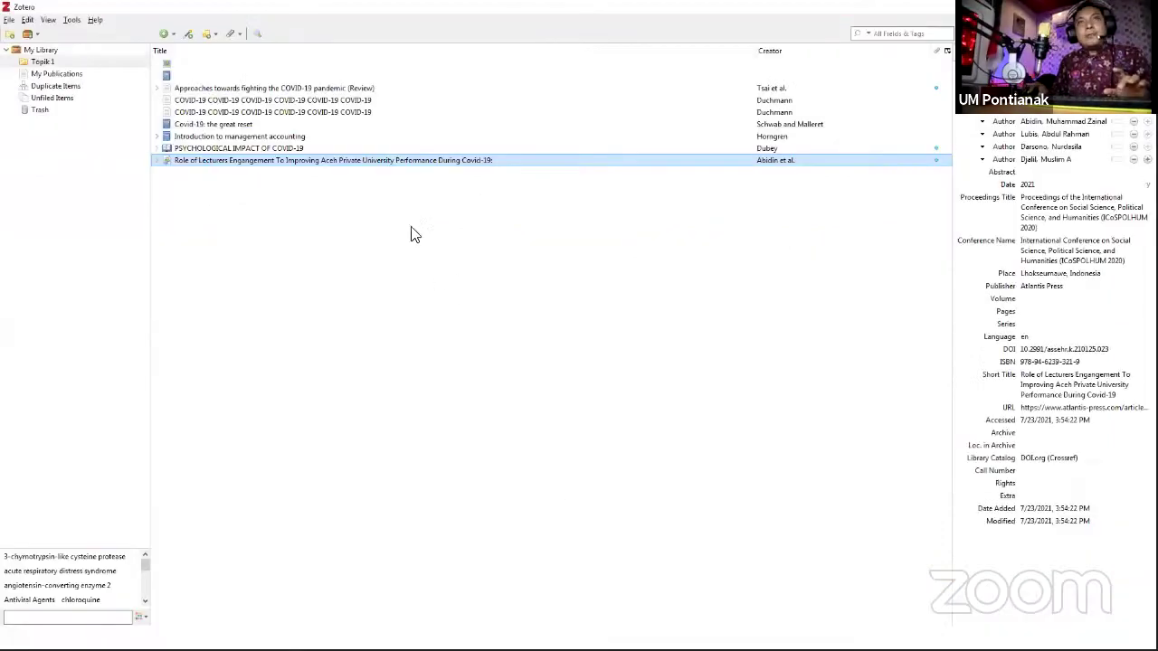
left_click(188, 33)
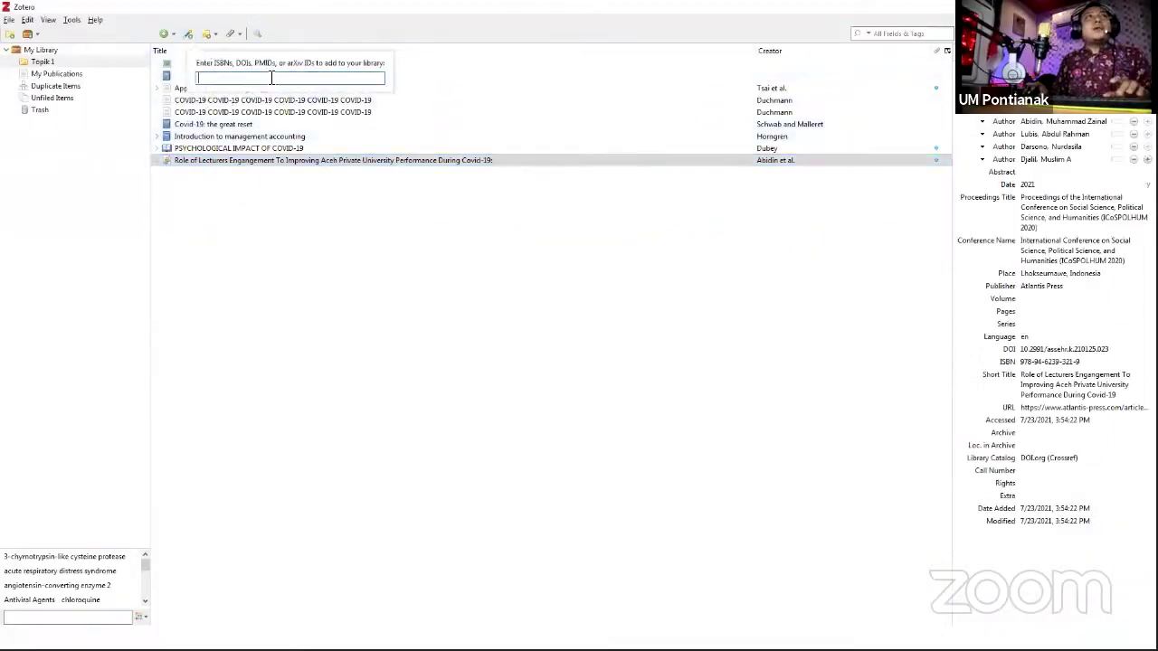
key("ctrl+v")
key("Return")
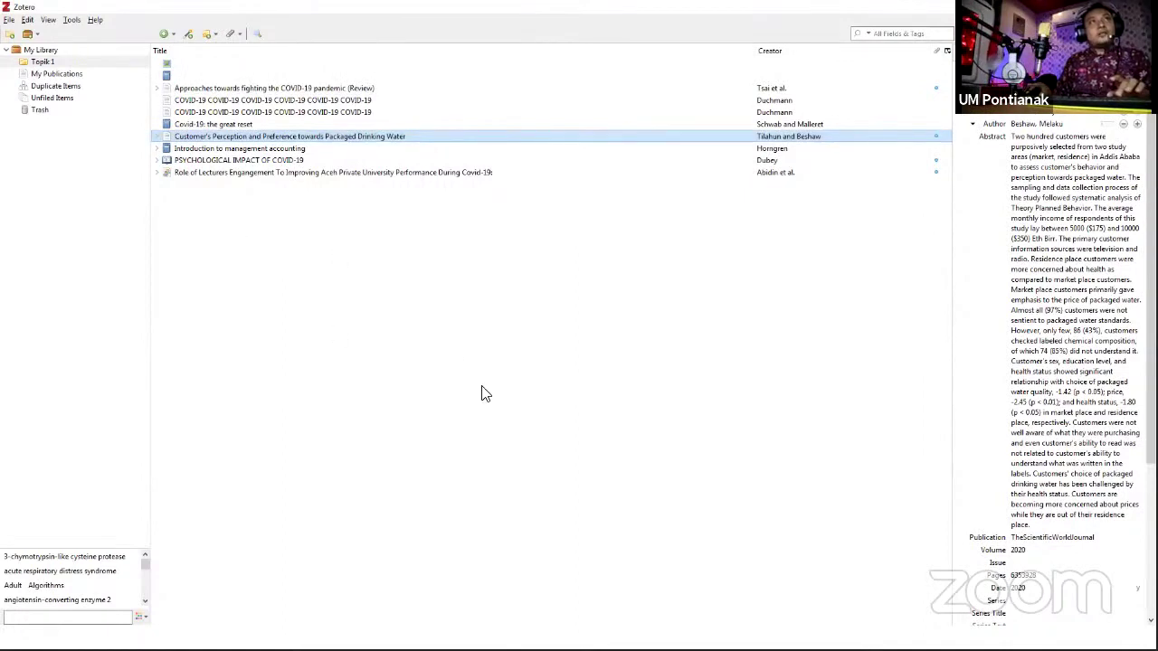
- Switch back to the PubMed results in Chrome and run Zotero Connector to list the items found on the page
key("super")
key("super")
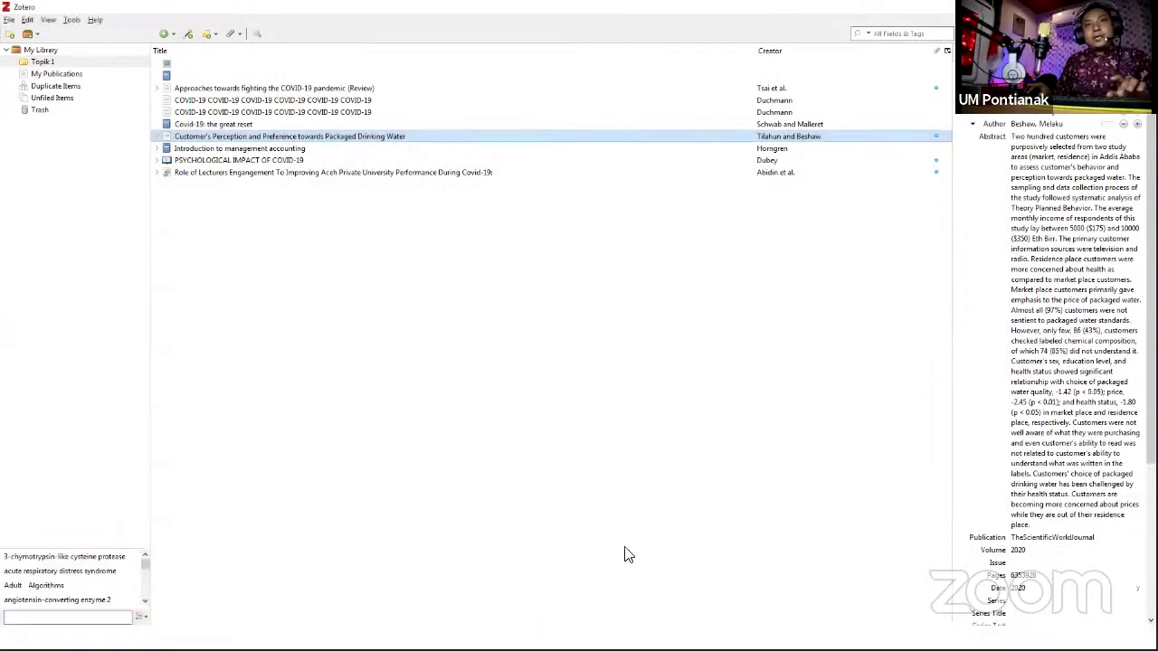
key("super")
left_click(497, 639)
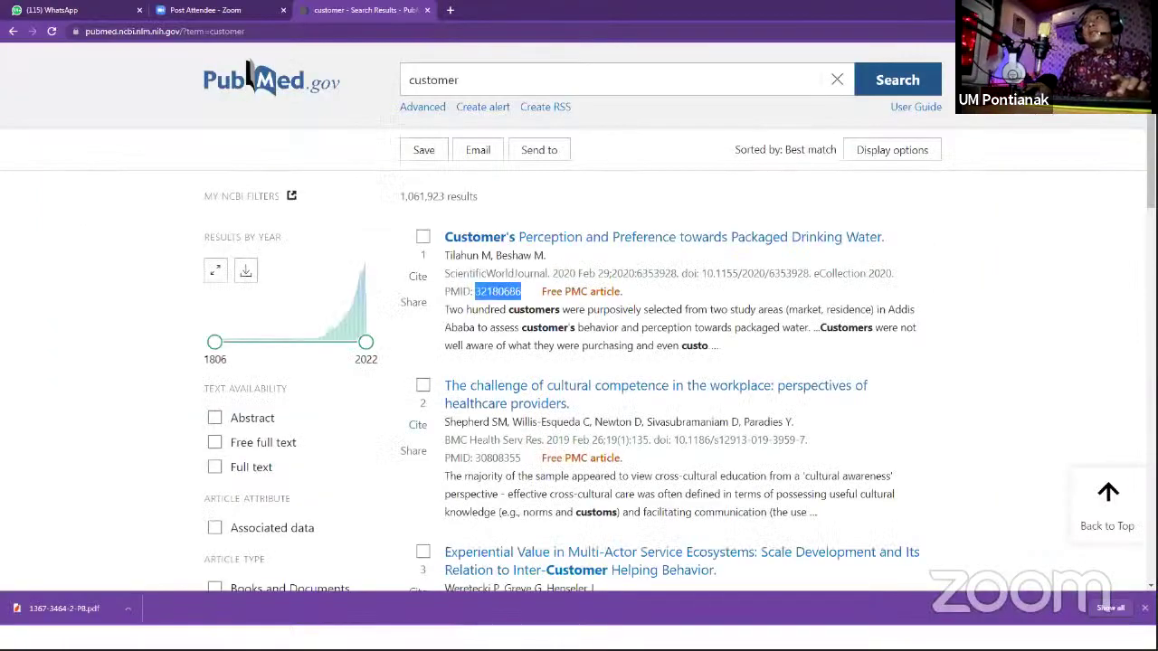
left_click(1102, 31)
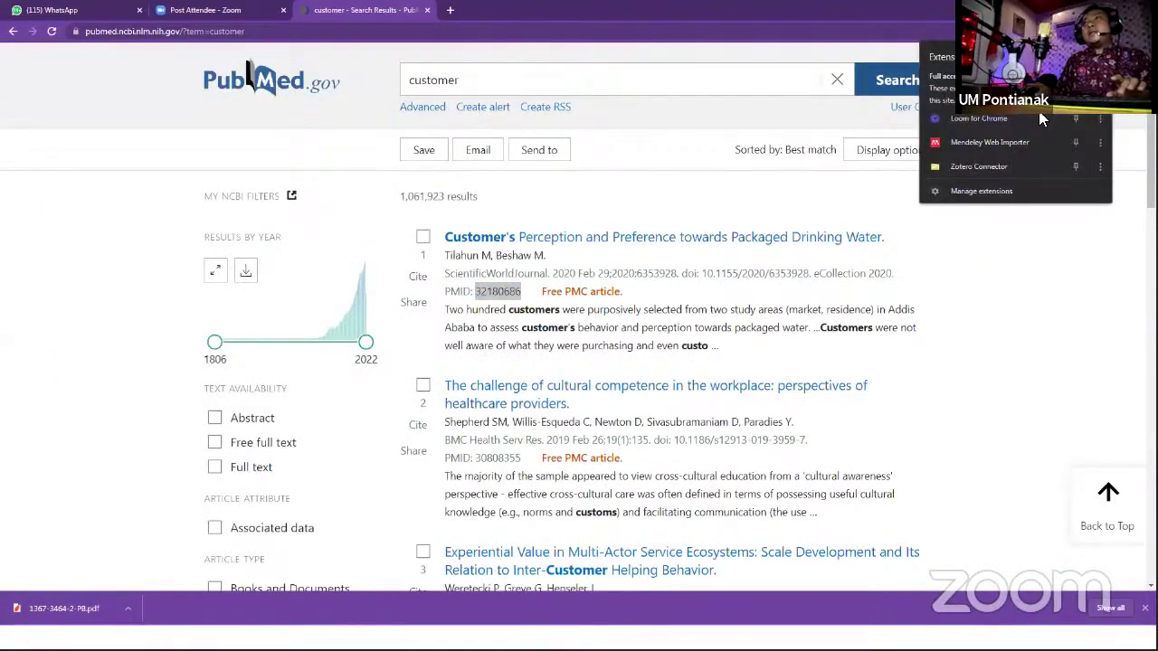
left_click(988, 168)
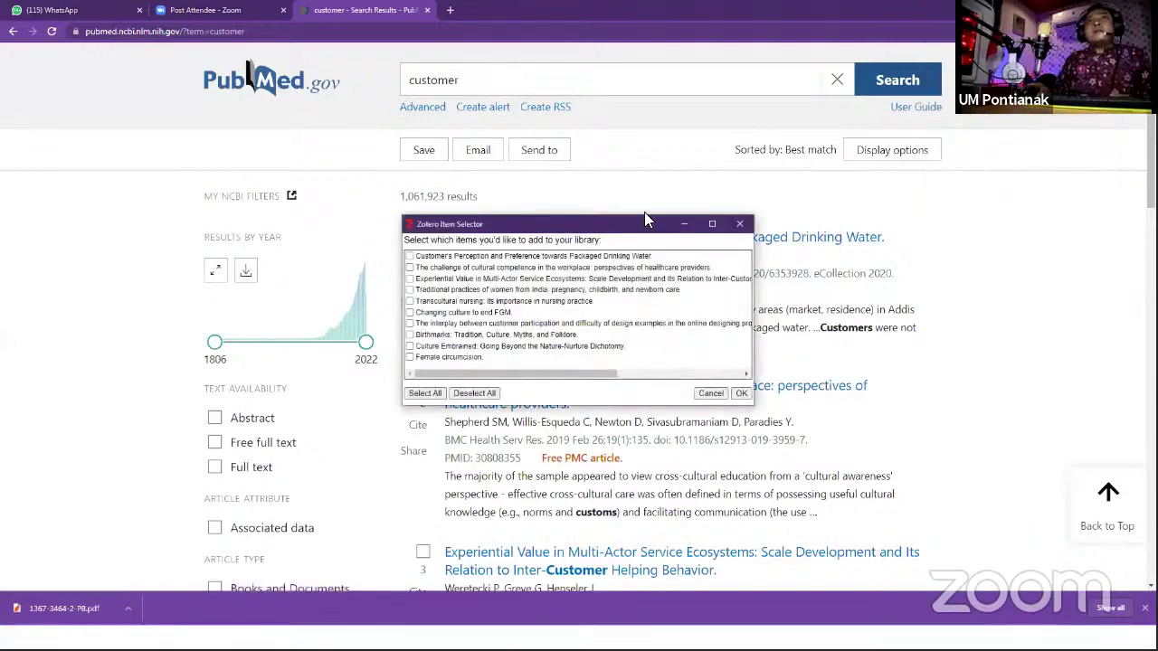
- Select the first eight articles in the Zotero Item Selector, compare them with the PubMed results, and dismiss the selector without adding them
left_click(839, 201)
left_click(839, 212)
left_click(839, 224)
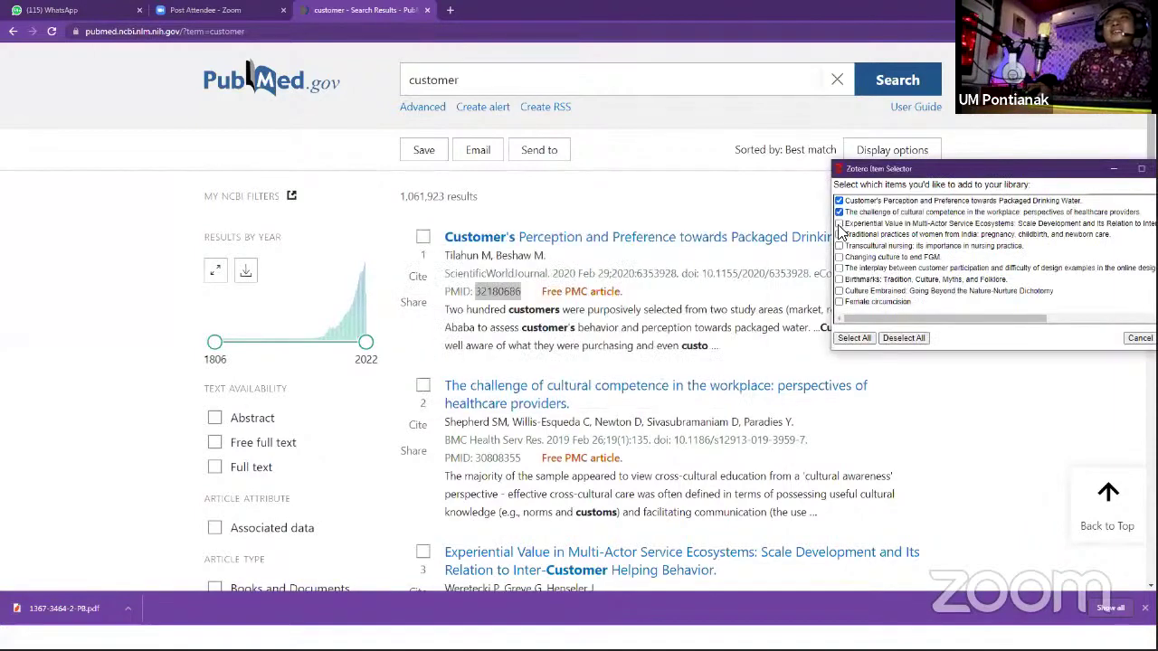
left_click(838, 235)
left_click(839, 246)
left_click(838, 257)
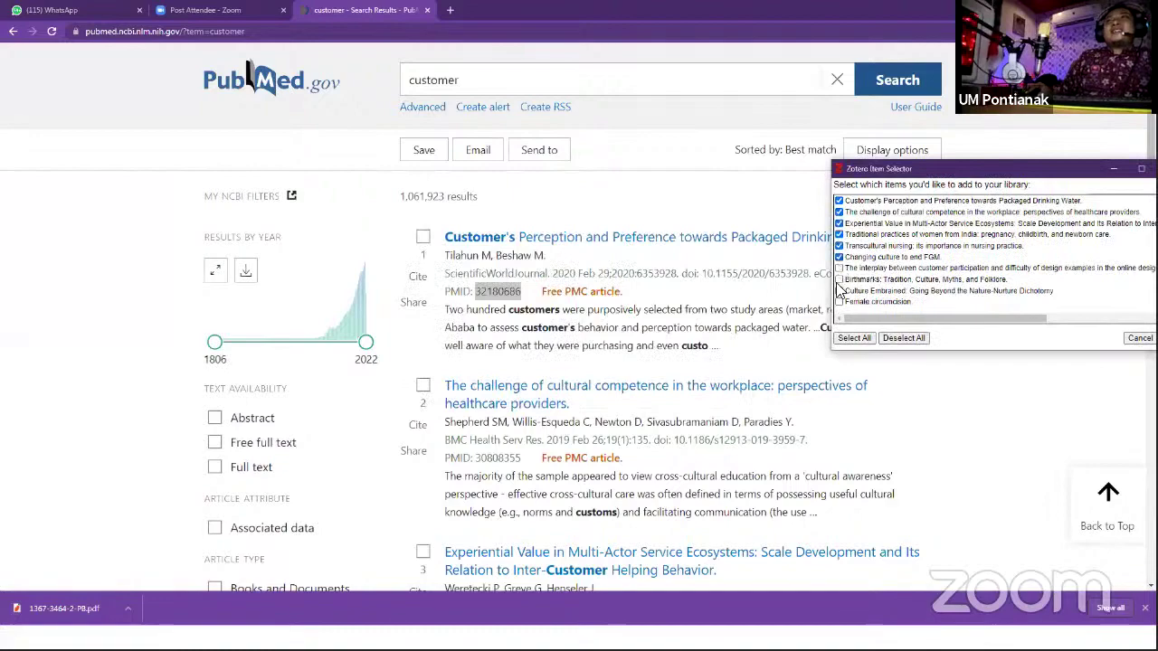
left_click(838, 269)
left_click(838, 279)
scroll(507, 533, "down", 3)
scroll(506, 532, "down", 7)
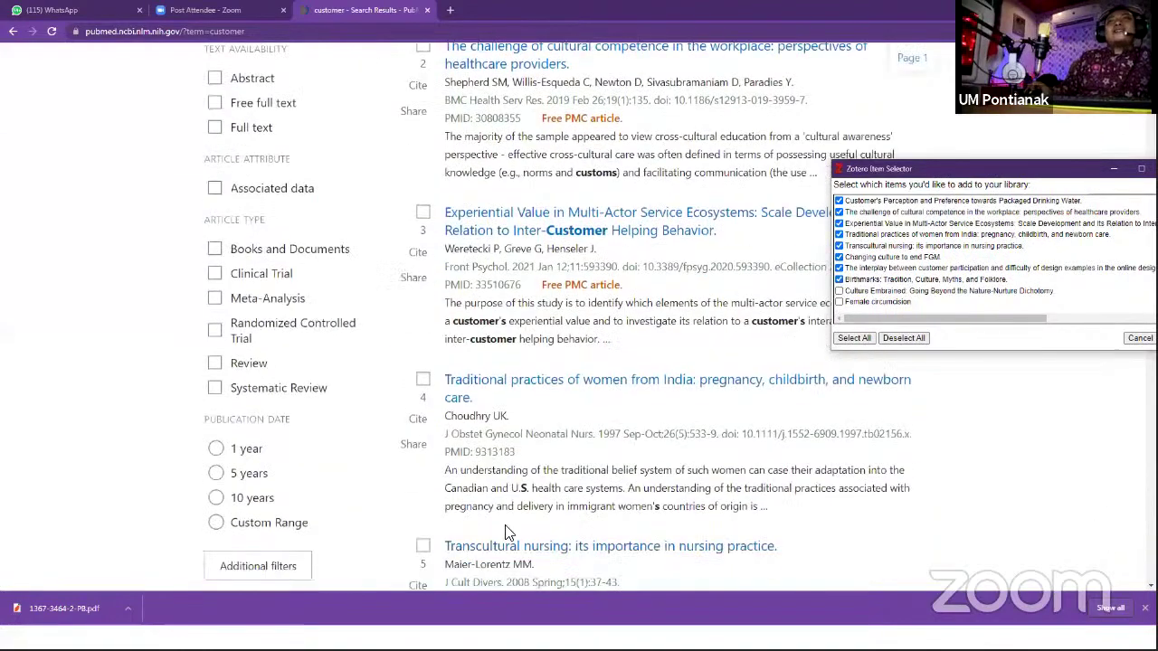
scroll(697, 339, "up", 3)
scroll(751, 285, "up", 8)
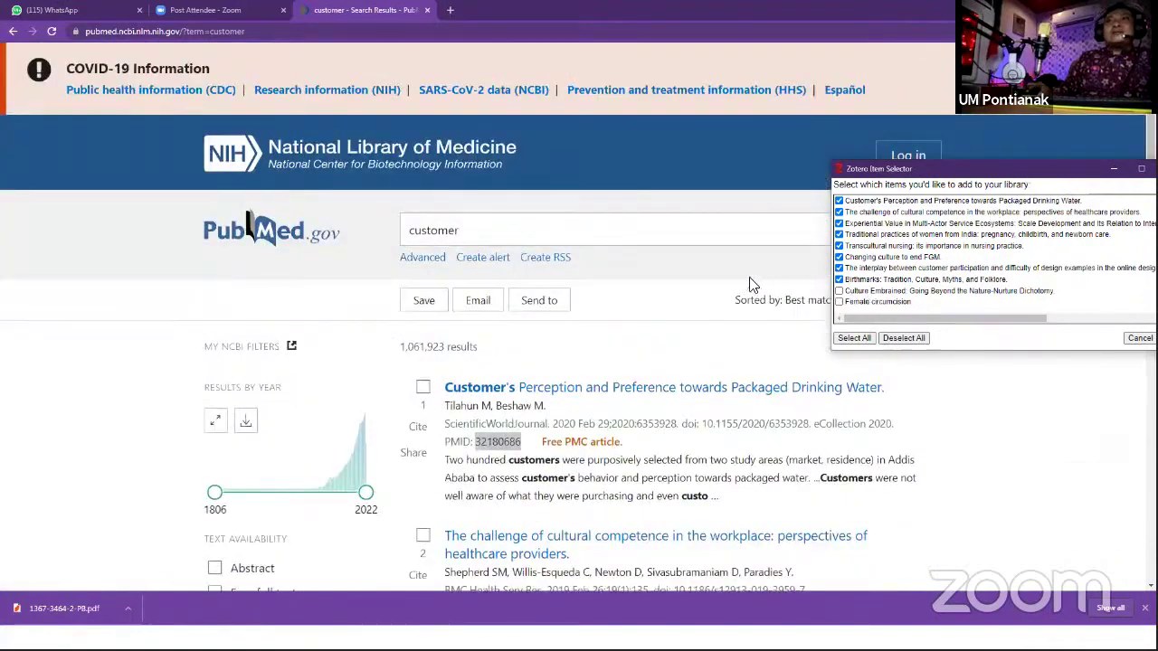
left_click_drag(941, 169, 669, 164)
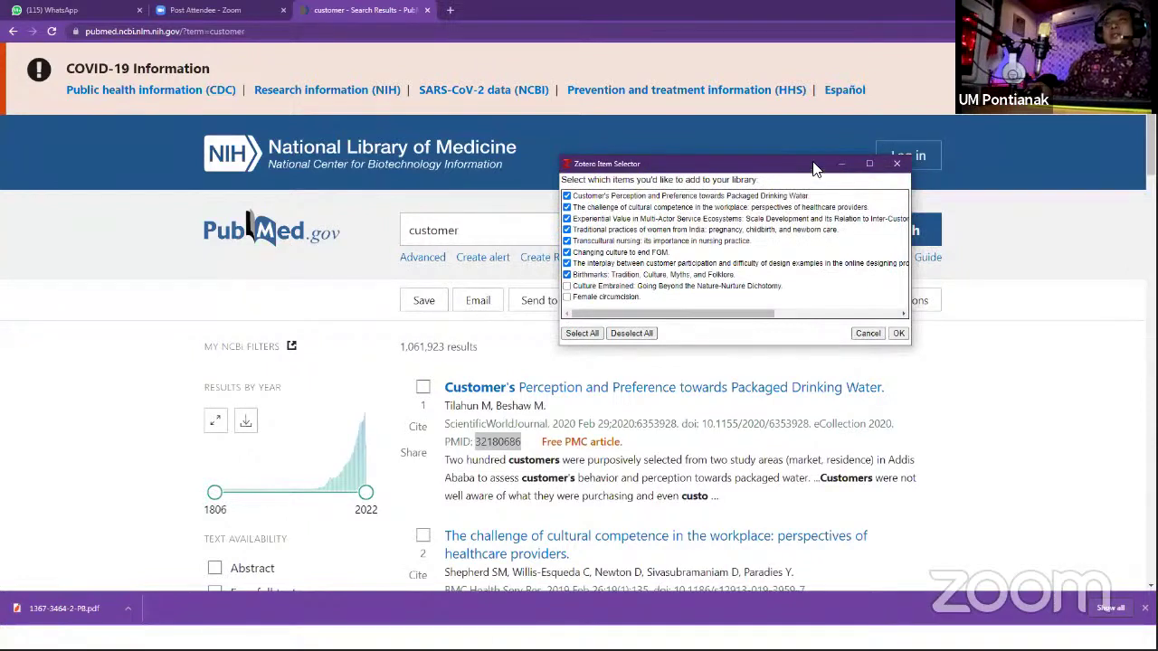
left_click(894, 163)
- View the references that Mendeley Web Importer detects on the PubMed results page, and close the importer
left_click(1098, 31)
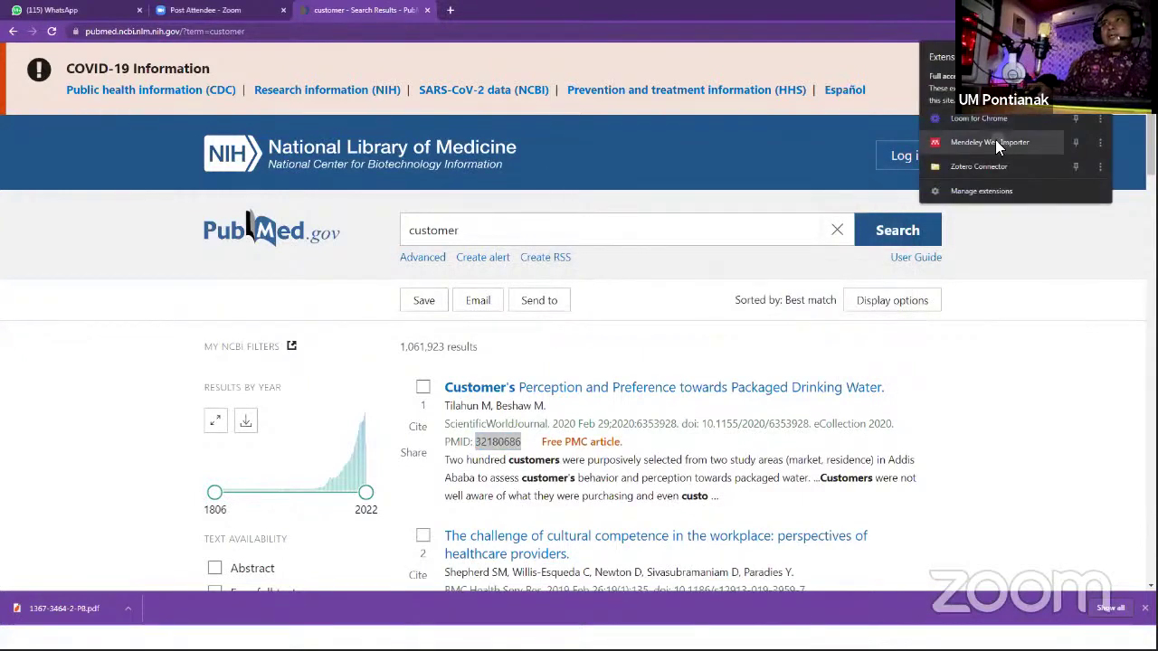
left_click(995, 141)
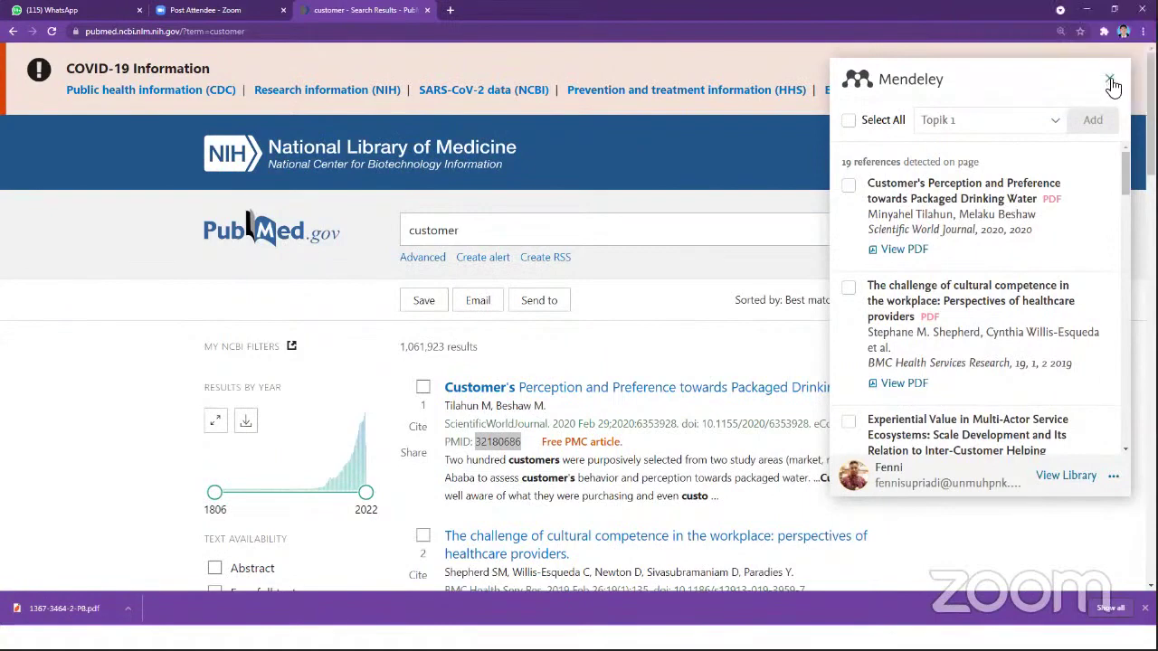
left_click(1111, 82)
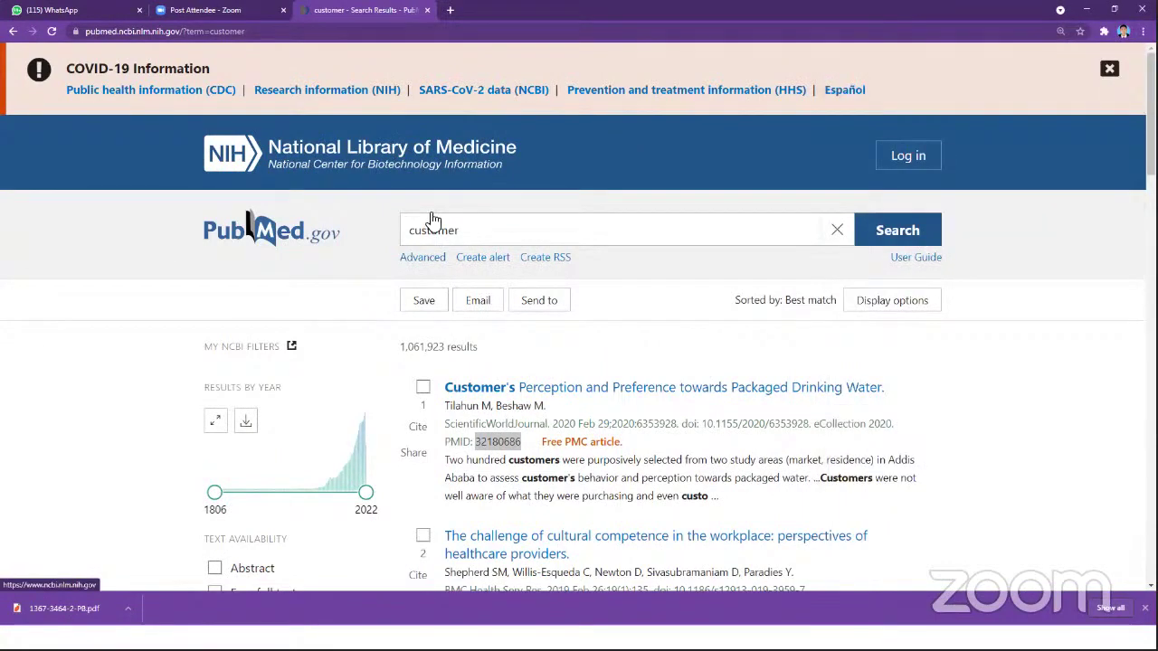
- Close the PubMed page and switch to Zotero
left_click(427, 10)
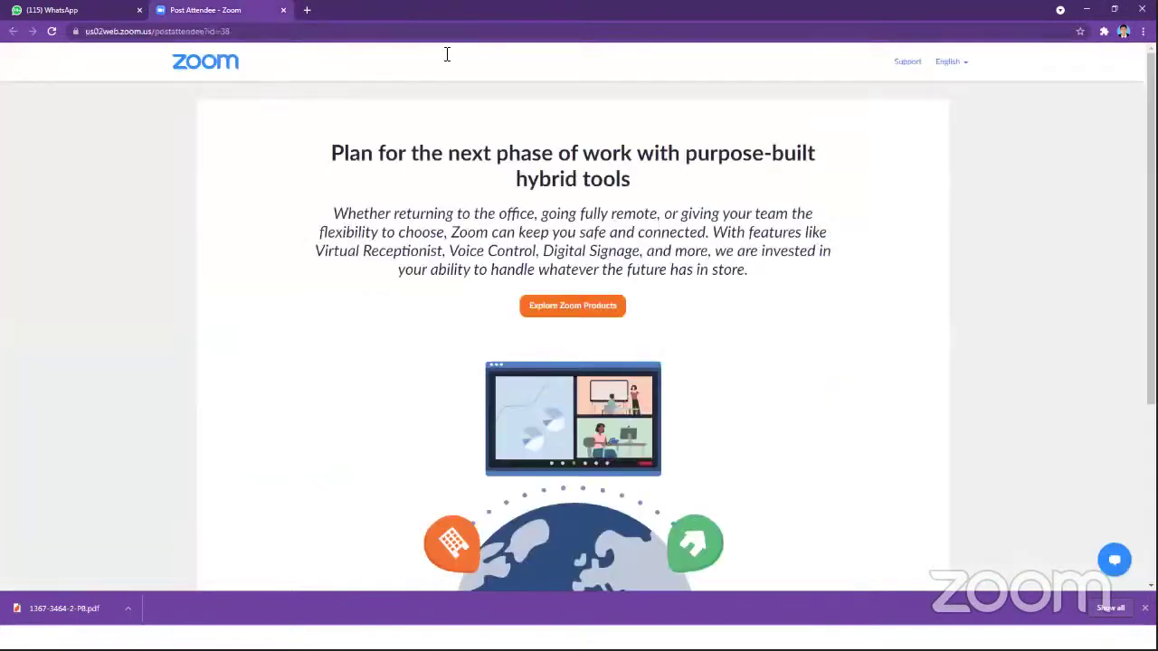
key("super")
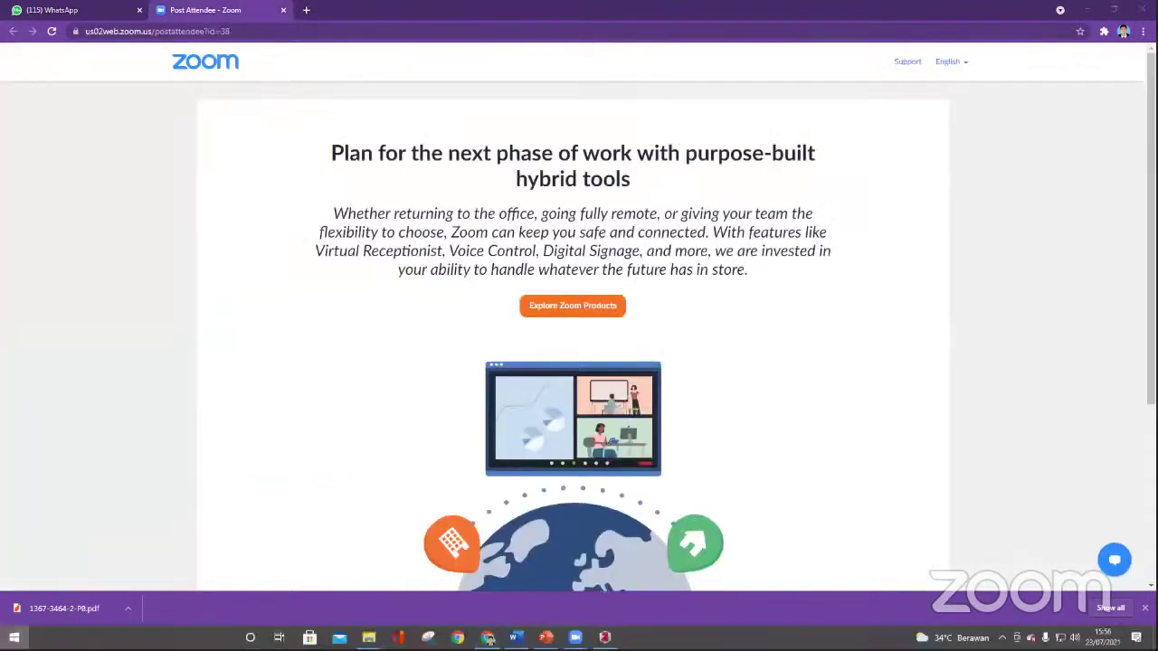
left_click(605, 638)
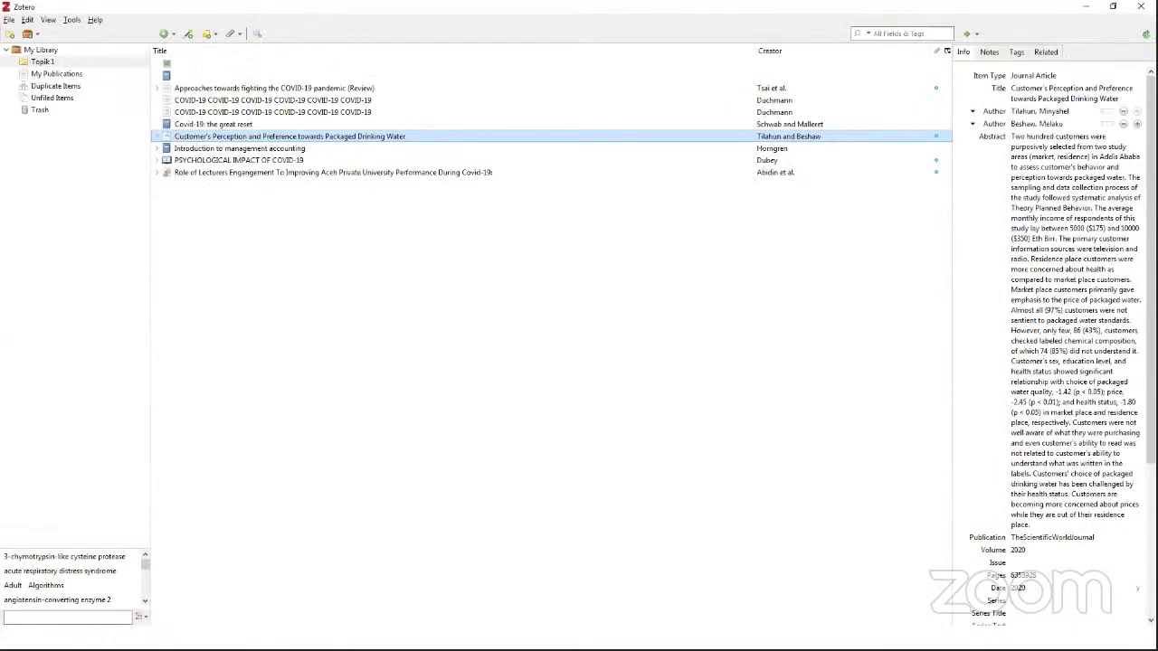
key("super")
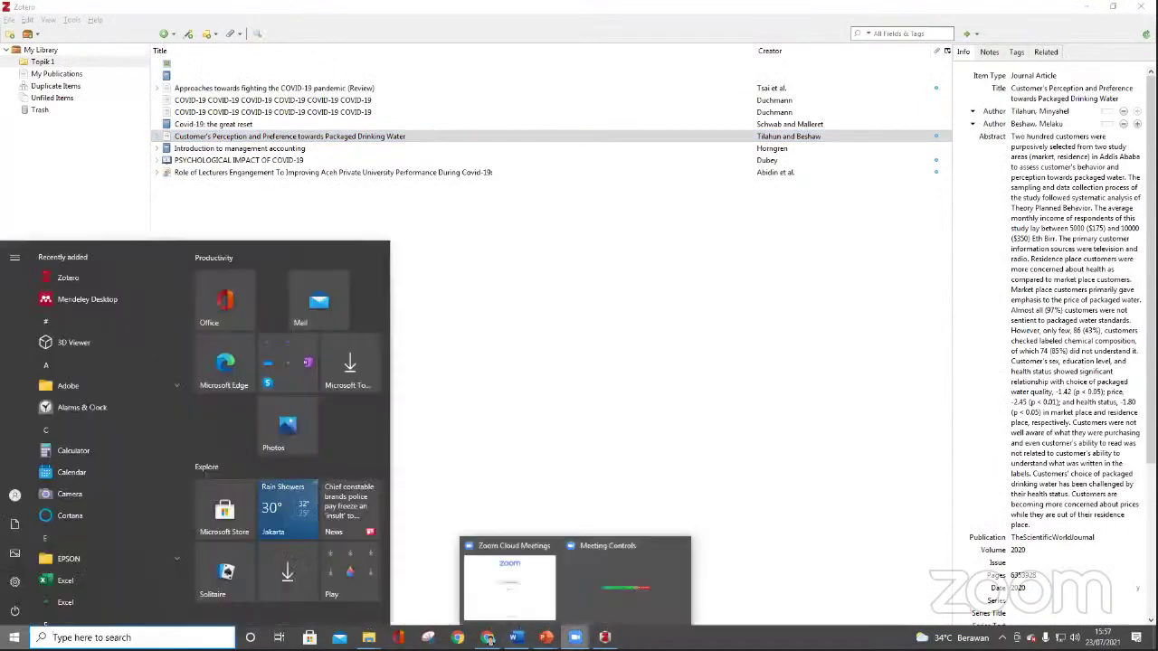
left_click(605, 638)
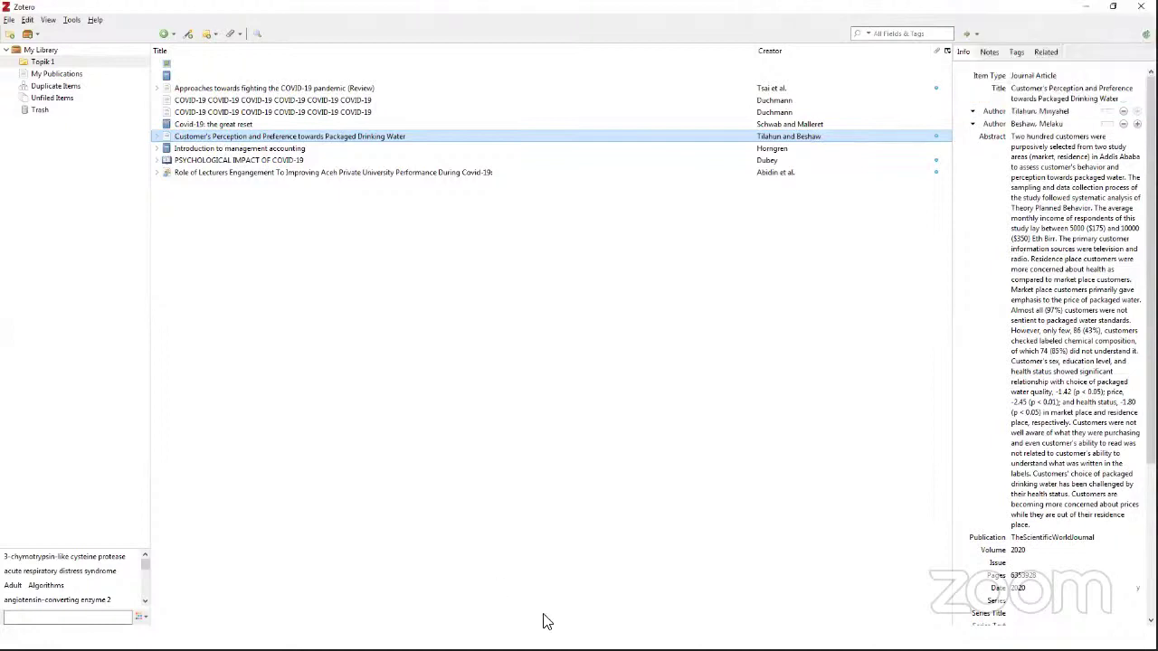
left_click(1081, 494)
mouse_move(543, 648)
key("super")
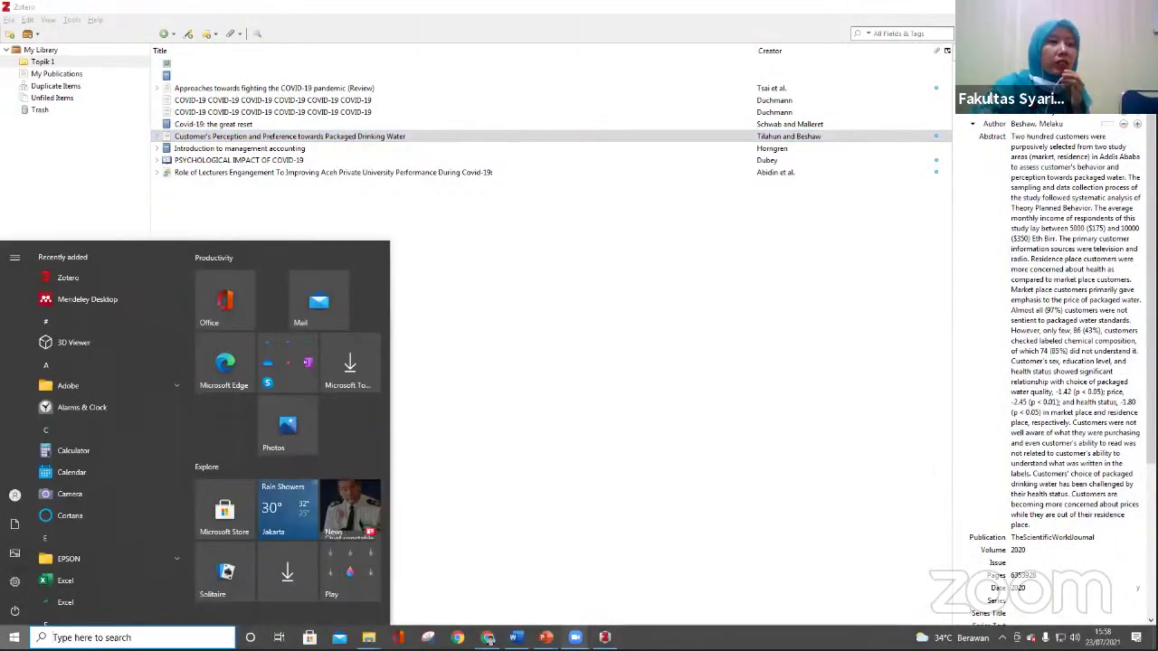
mouse_move(576, 638)
left_click(633, 591)
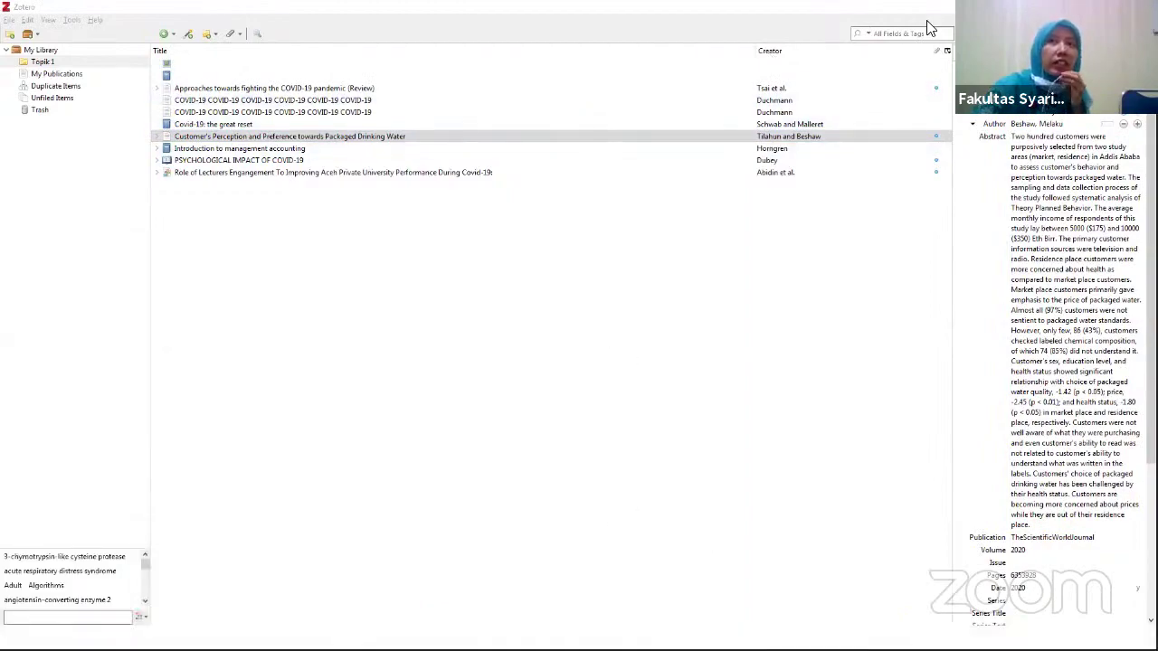